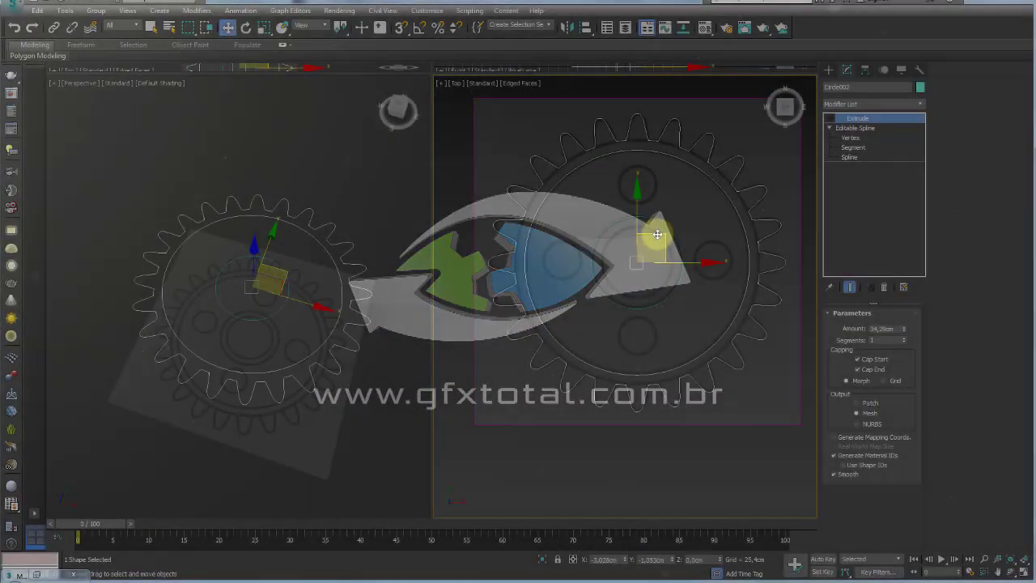
# Step: Nudge the gear aside and select the inner circle shape, Shape002
pyautogui.moveTo(657, 235); pyautogui.dragTo(670, 278)
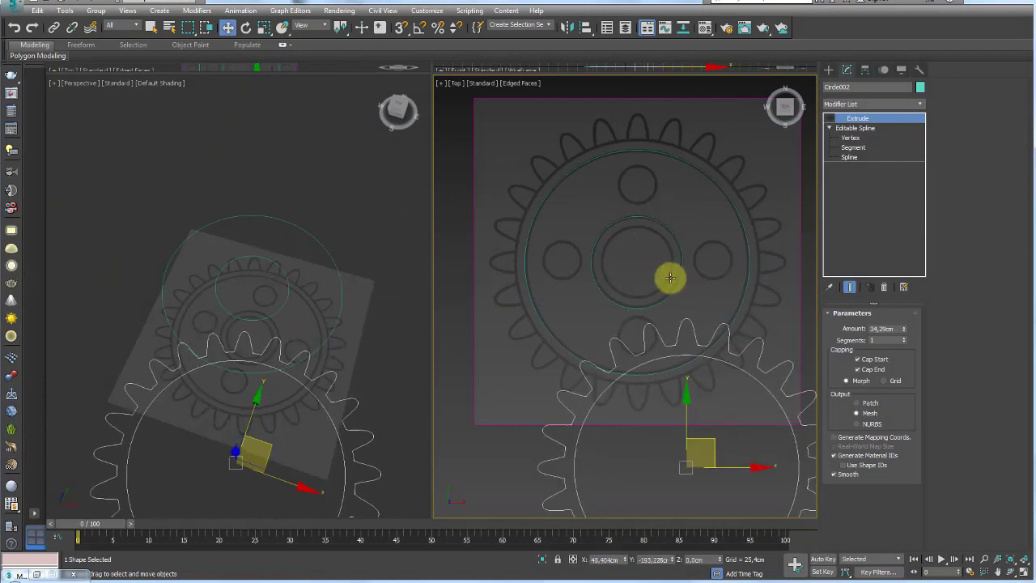
pyautogui.click(649, 214)
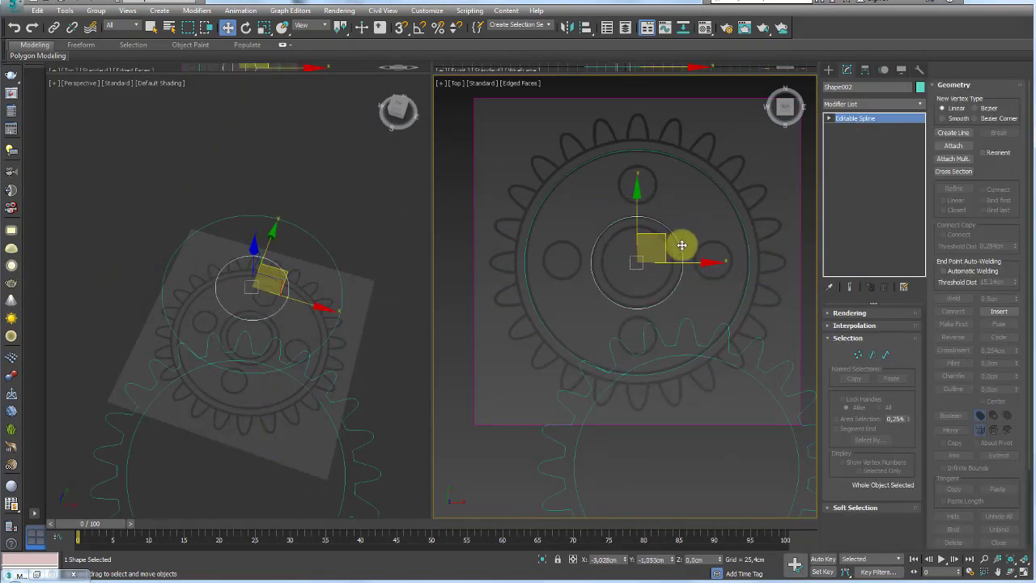
pyautogui.moveTo(659, 248); pyautogui.dragTo(646, 226, button='middle')
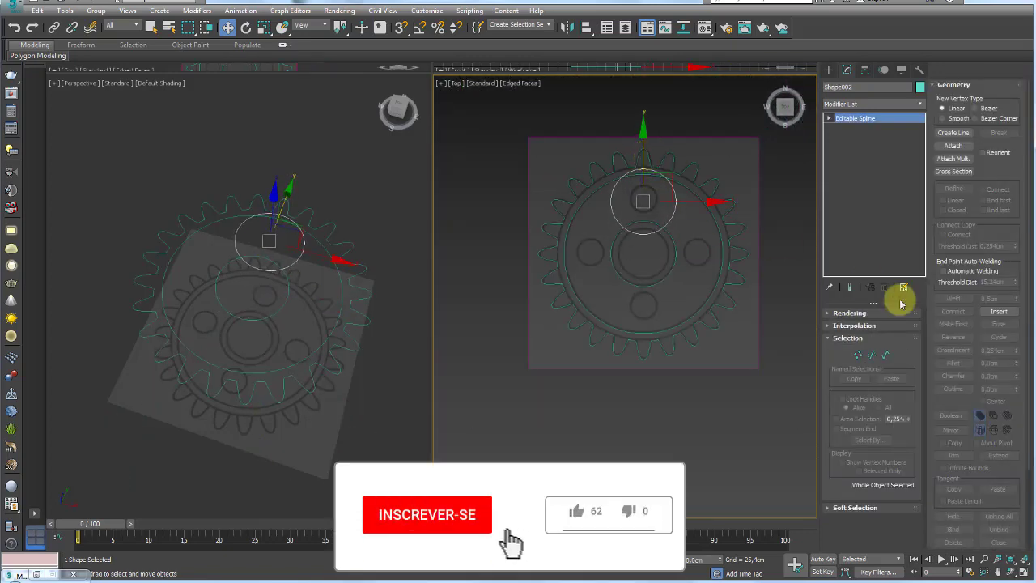
# Step: Shrink the circle spline into a small hole and move it near the gear's top
pyautogui.click(885, 354)
pyautogui.click(630, 198)
pyautogui.press('r')
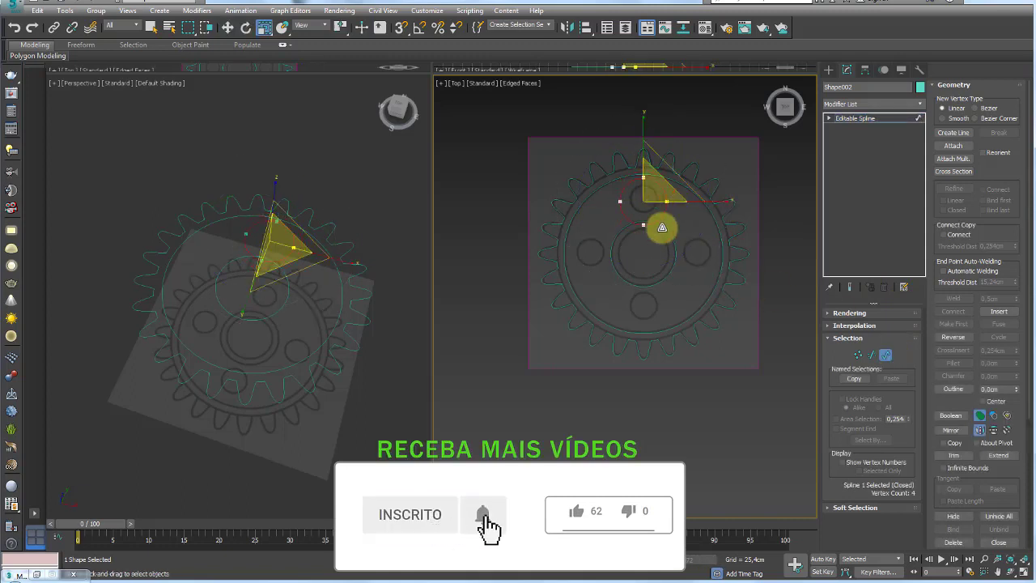
pyautogui.scroll(3, 647, 192)
pyautogui.scroll(2, 647, 192)
pyautogui.press('w')
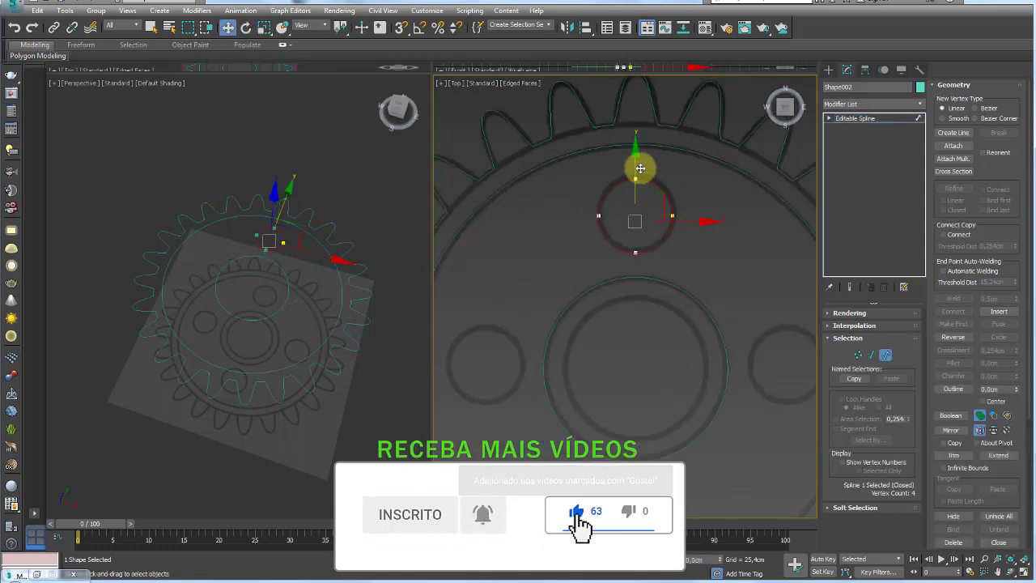
pyautogui.press('r')
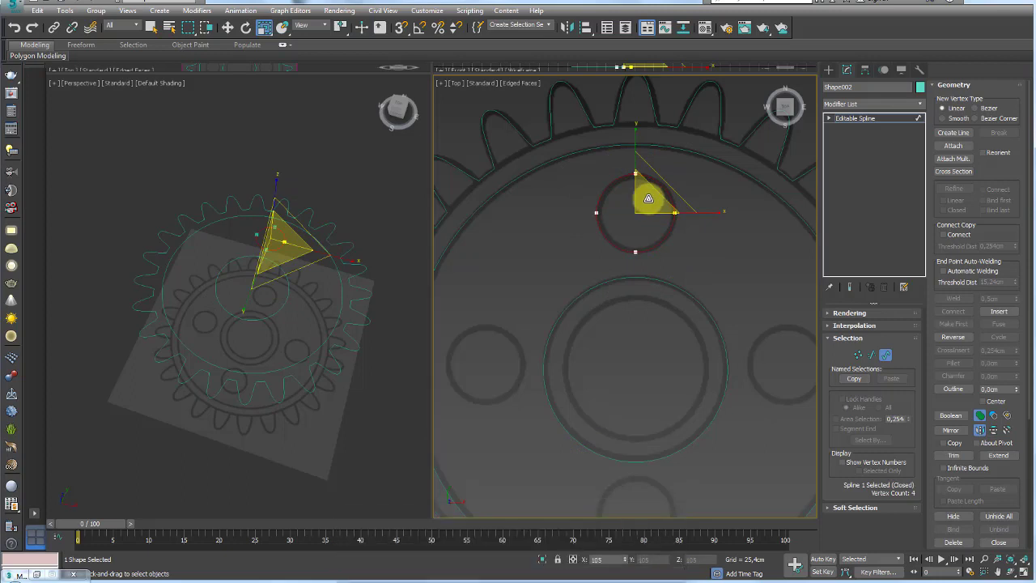
pyautogui.scroll(-3, 656, 223)
pyautogui.press('w')
pyautogui.moveTo(662, 232); pyautogui.dragTo(639, 201, button='middle')
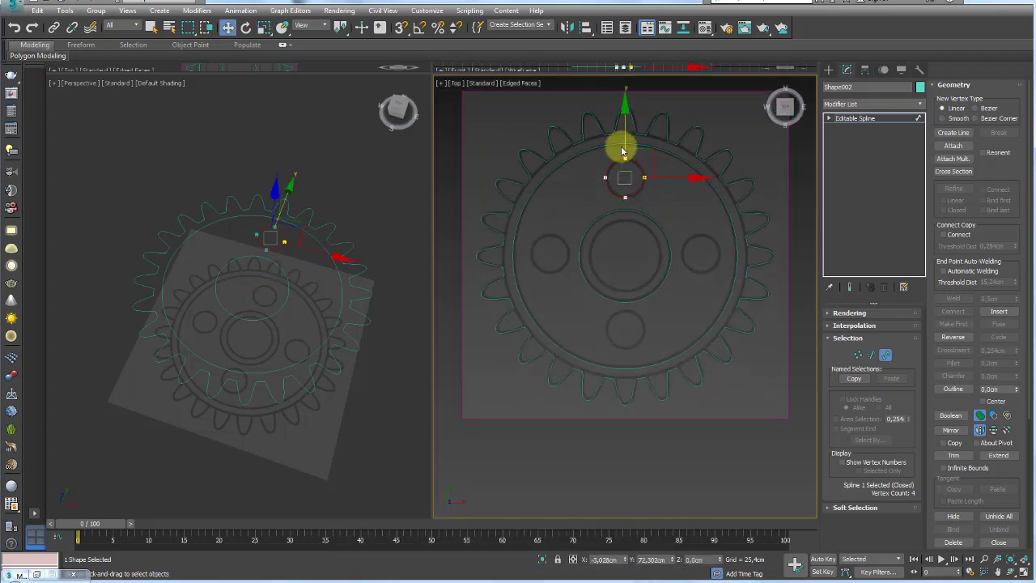
# Step: Select the lower hole copy below centre and return to the shape's top level
pyautogui.click(624, 307)
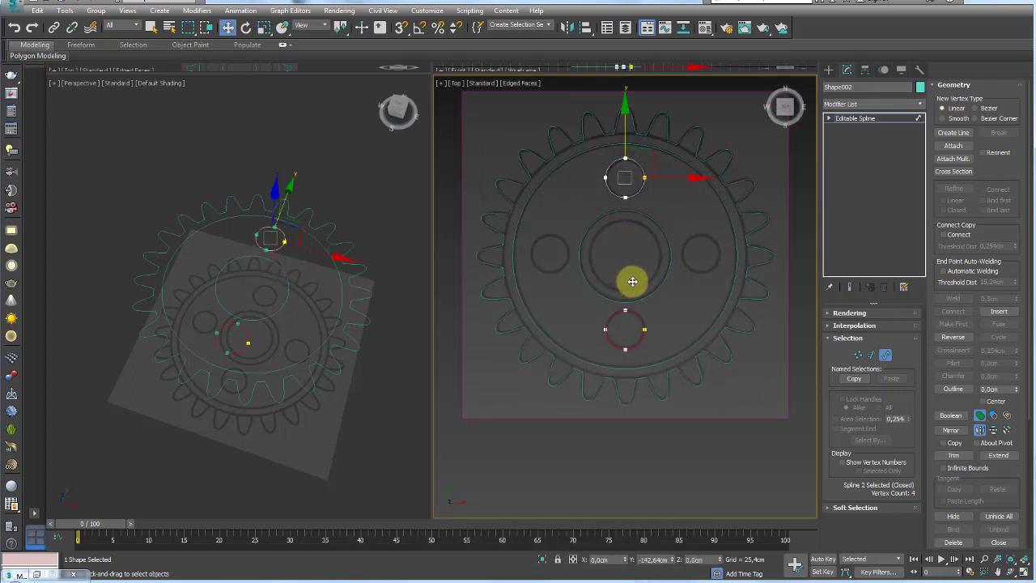
pyautogui.click(855, 118)
pyautogui.press('e')
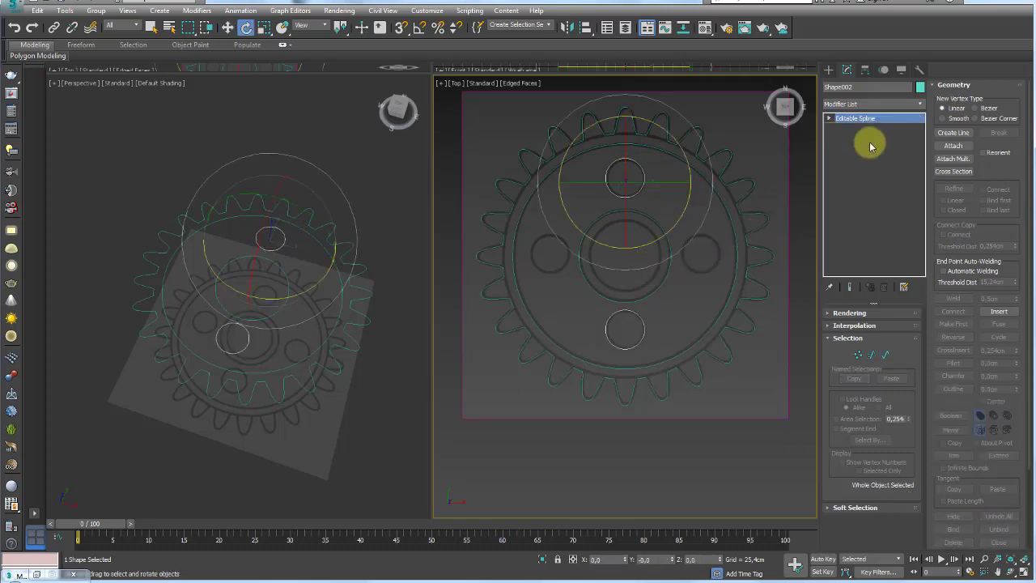
pyautogui.click(885, 356)
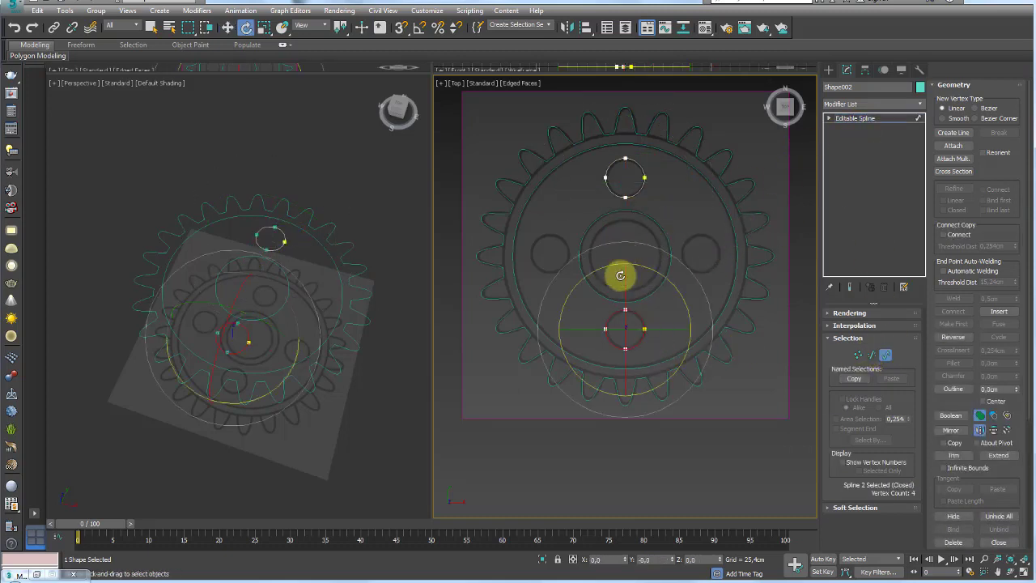
pyautogui.click(853, 118)
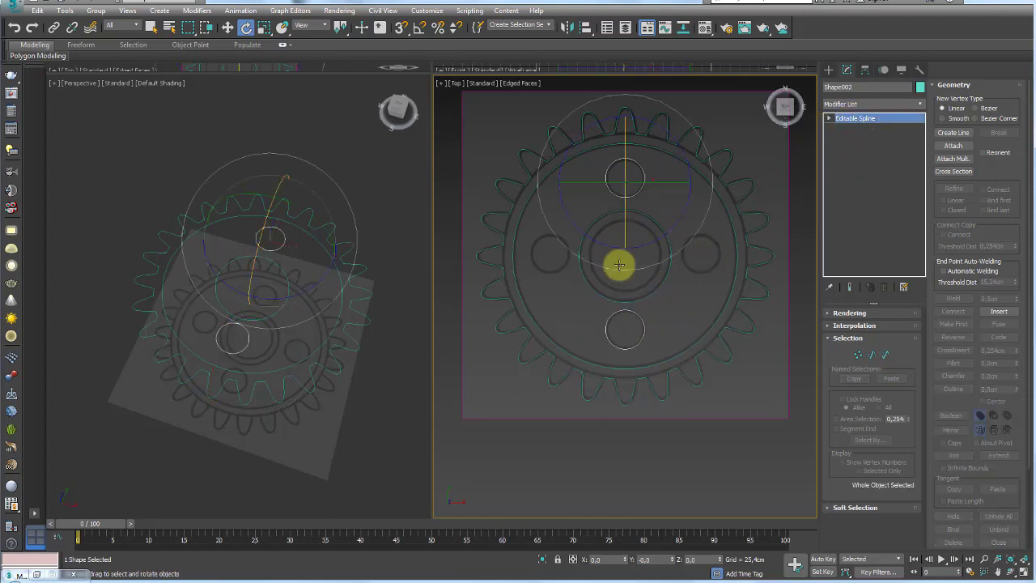
# Step: Centre the hole pair's pivot on the object using Affect Pivot Only
pyautogui.click(864, 70)
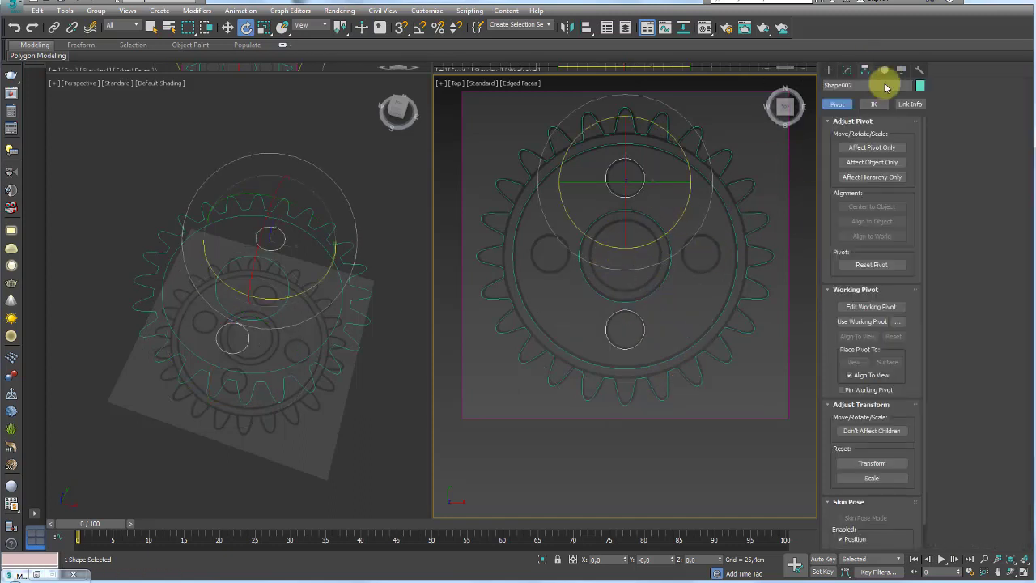
pyautogui.click(870, 149)
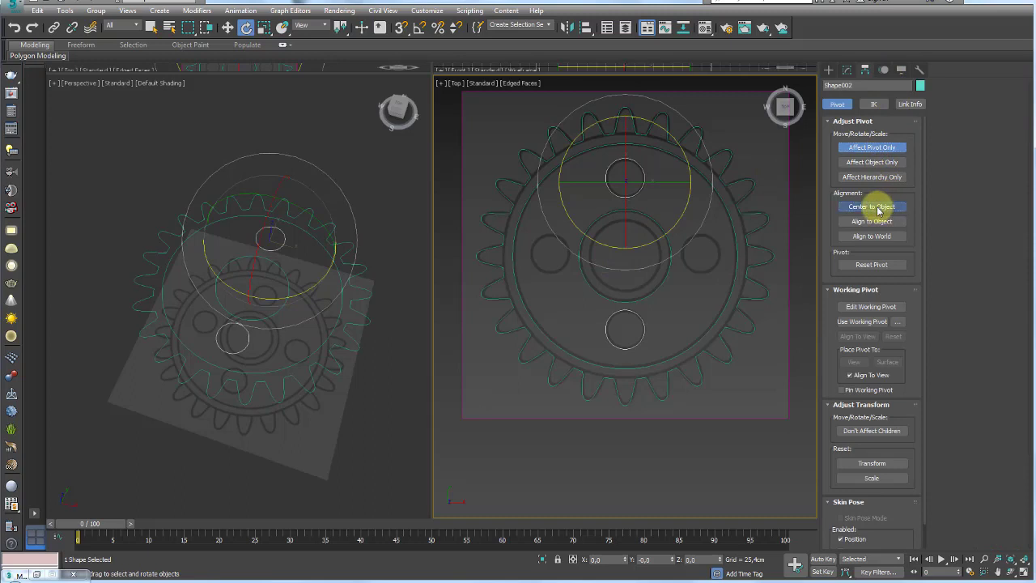
pyautogui.click(878, 209)
pyautogui.click(866, 148)
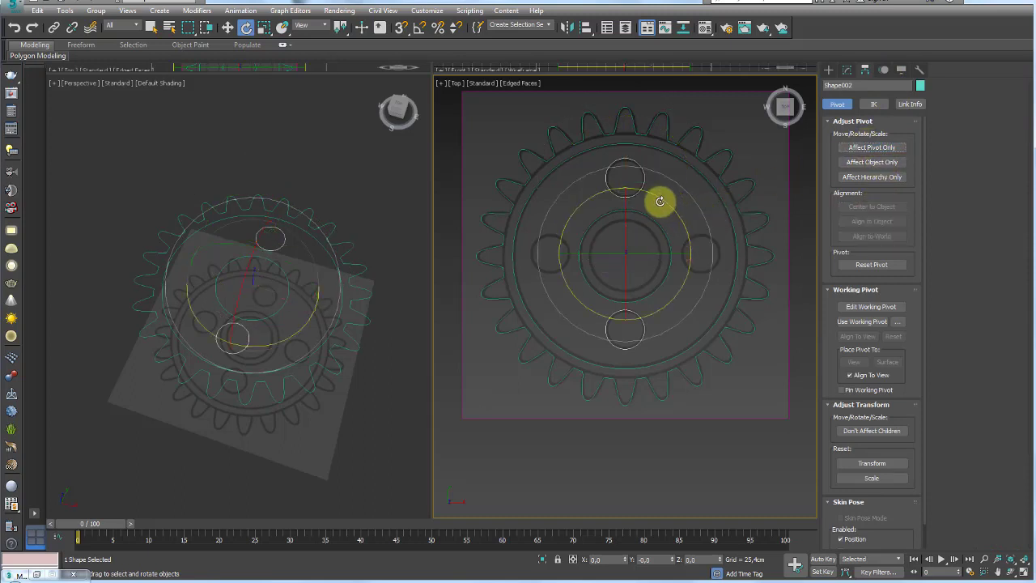
# Step: Shift-rotate a -90° copy of the hole pair, creating Shape004
pyautogui.keyDown('shift'); pyautogui.moveTo(659, 201); pyautogui.dragTo(709, 312); pyautogui.keyUp('shift')
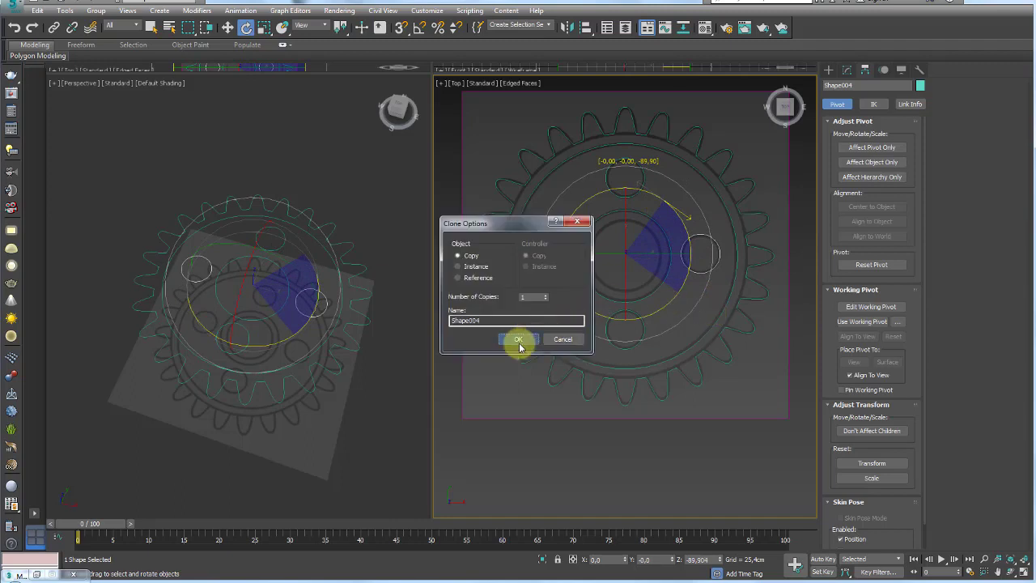
pyautogui.click(518, 342)
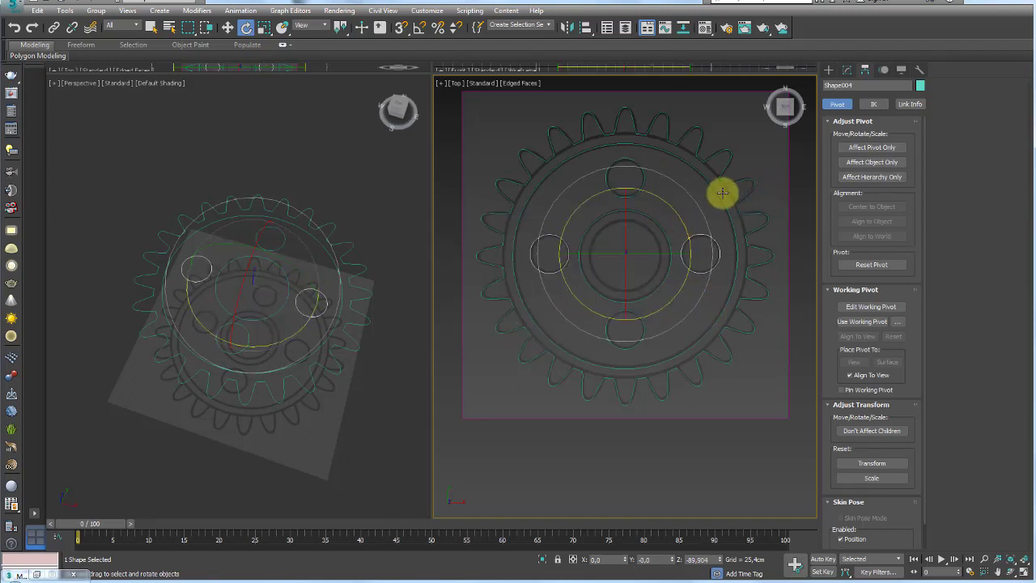
pyautogui.click(636, 162)
# Step: Attach the rotated copy Shape004 to the hole shape
pyautogui.click(846, 70)
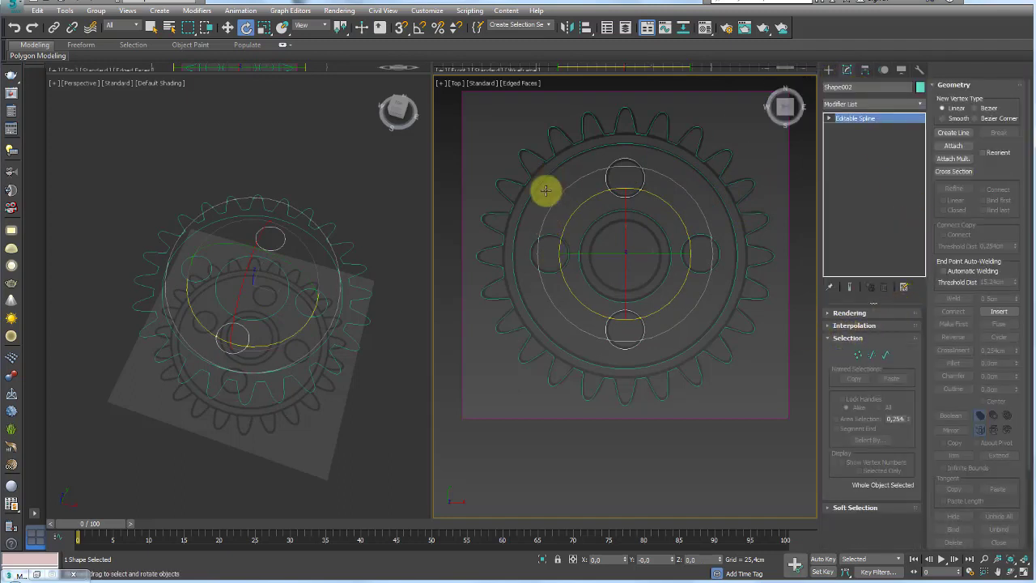
pyautogui.click(953, 146)
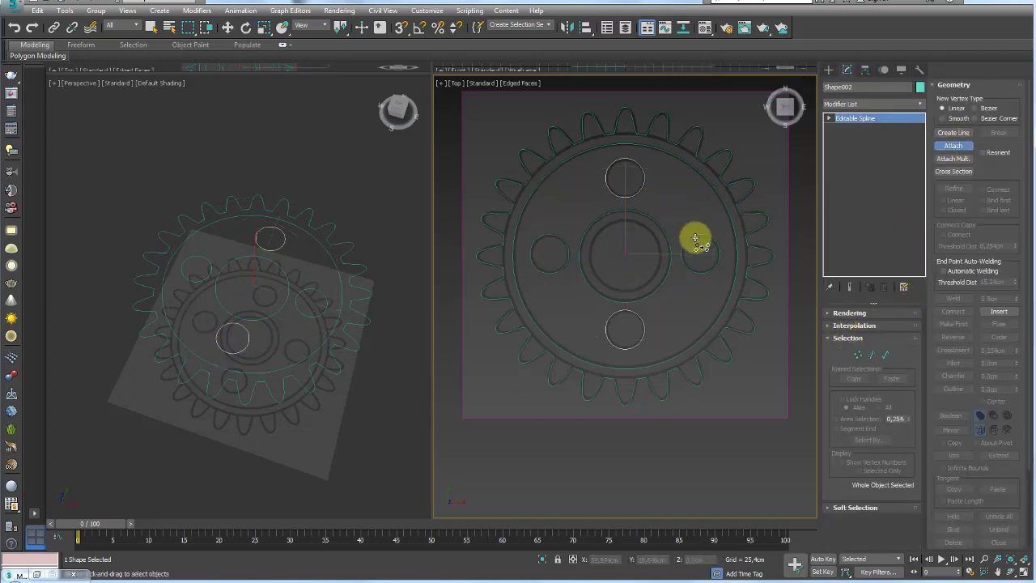
pyautogui.moveTo(690, 239); pyautogui.dragTo(671, 203, button='middle')
pyautogui.click(674, 209)
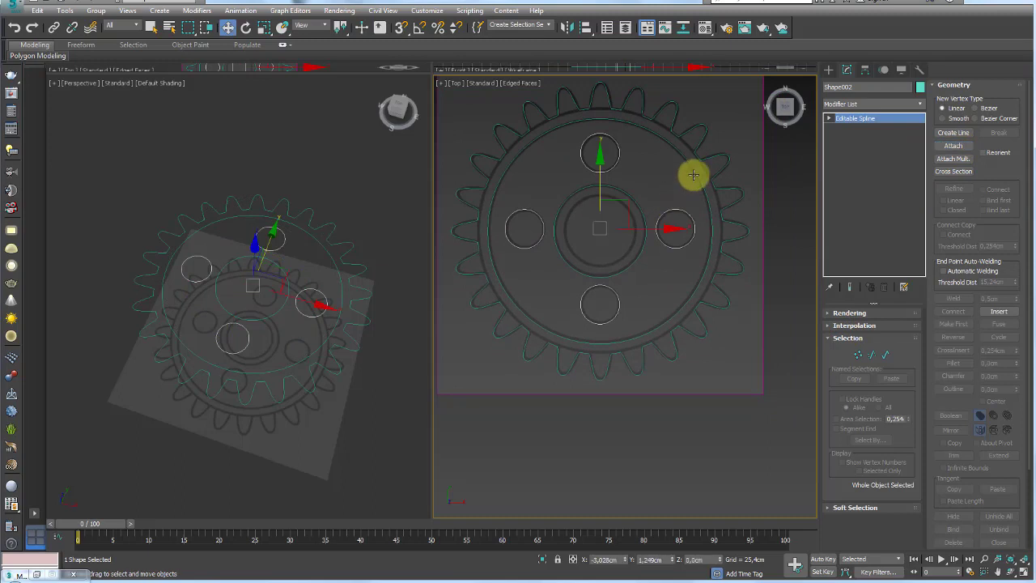
# Step: Enable the gear outline's 14.29cm Extrude and activate the Perspective viewport
pyautogui.click(693, 172)
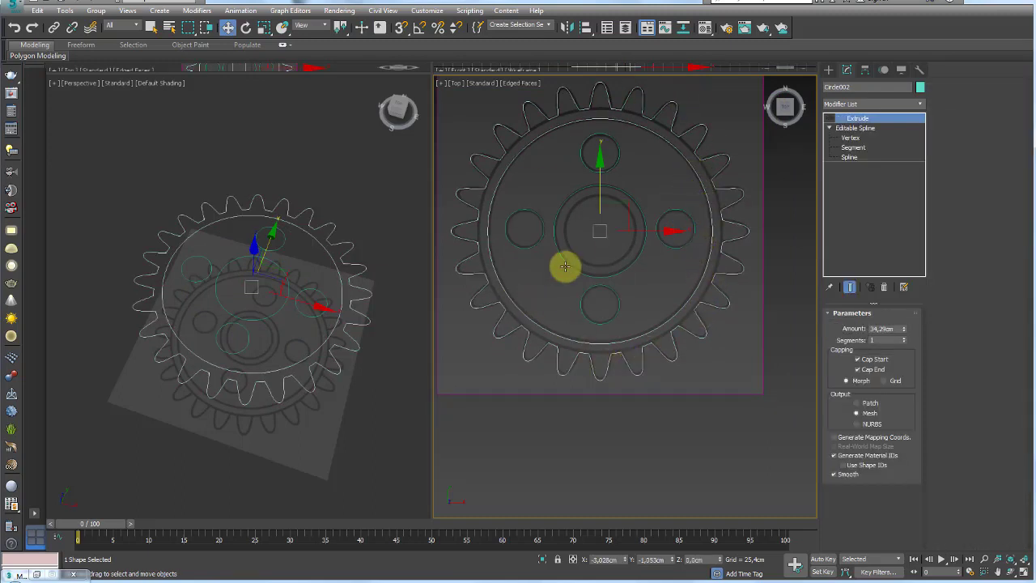
pyautogui.click(832, 120)
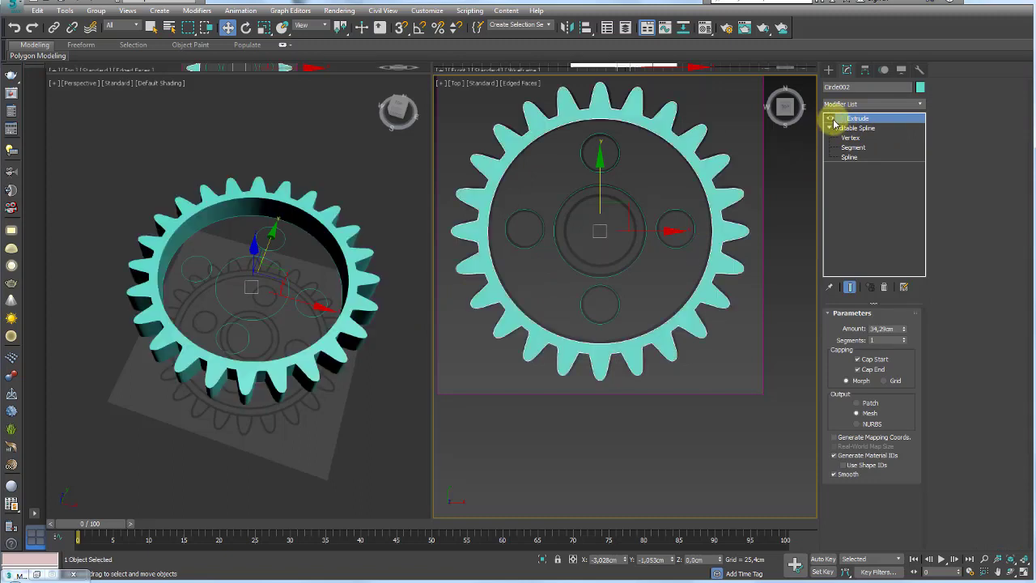
pyautogui.click(355, 260)
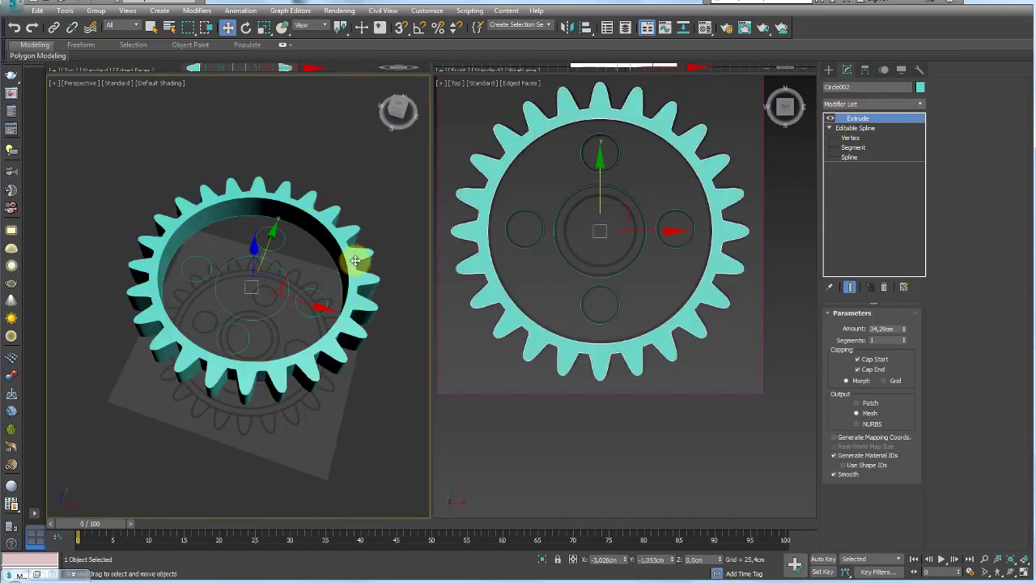
# Step: Hide the extruded gear and attach the four holes and bore circle to the large circle
pyautogui.rightClick(351, 262)
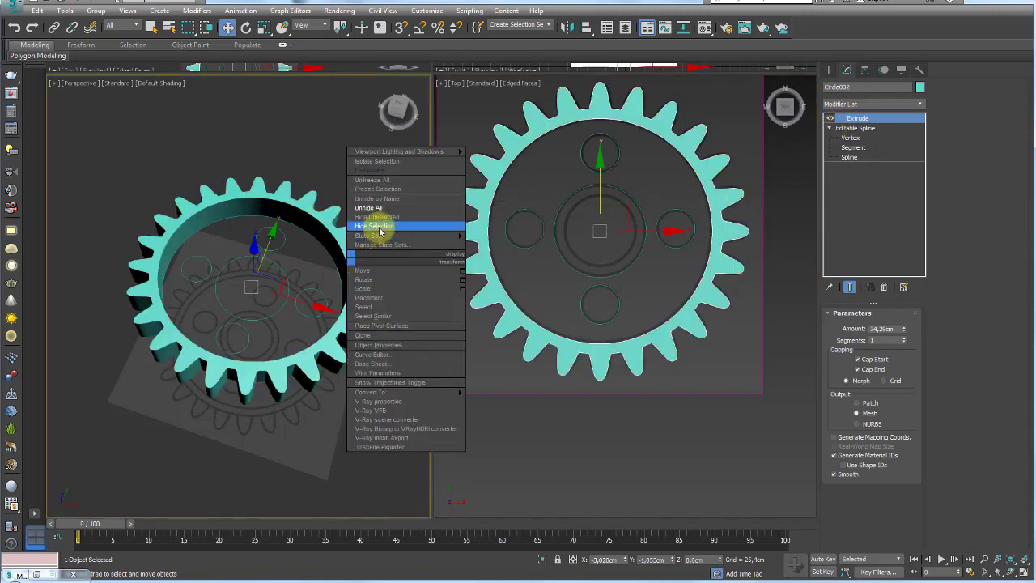
pyautogui.click(375, 224)
pyautogui.click(328, 258)
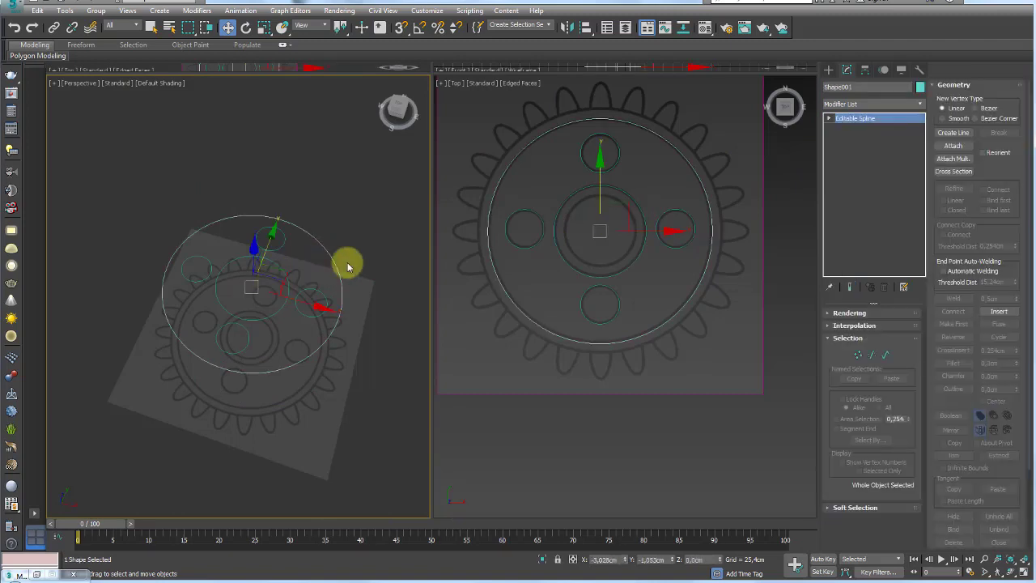
pyautogui.click(953, 149)
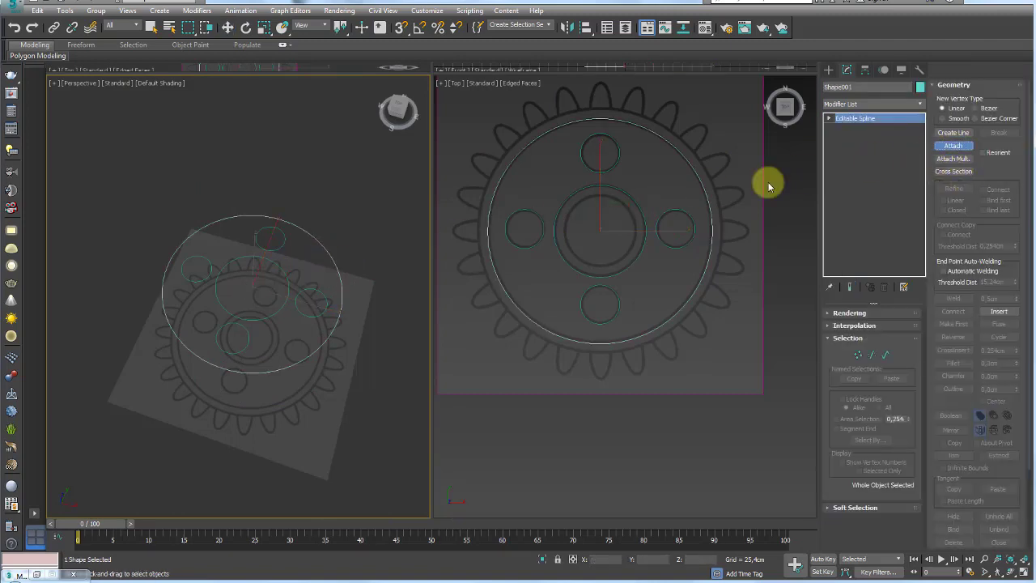
pyautogui.click(282, 245)
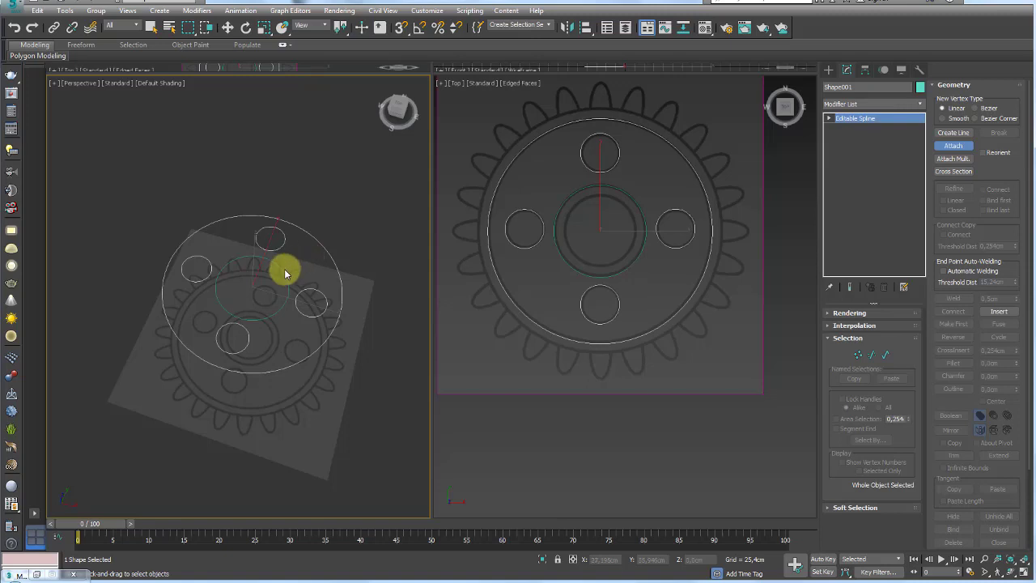
pyautogui.click(285, 273)
# Step: Cancel a trial move of the hub outline and unhide the toothed gear
pyautogui.press('w')
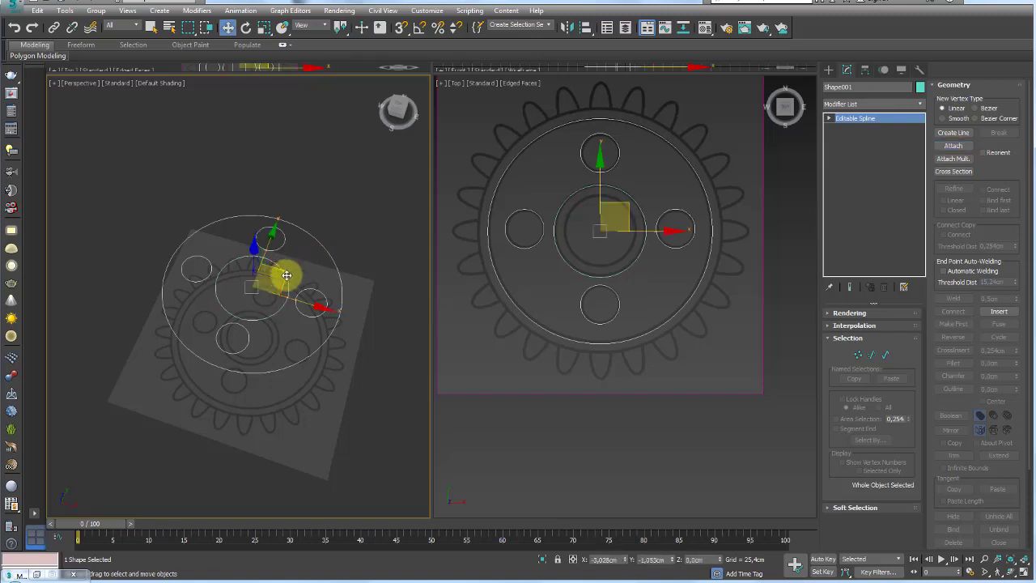
pyautogui.moveTo(286, 275); pyautogui.dragTo(307, 160)
pyautogui.rightClick(308, 160)
pyautogui.moveTo(524, 248)
pyautogui.mouseDown(button='middle')
pyautogui.moveTo(623, 307)
pyautogui.moveTo(647, 283)
pyautogui.mouseUp(button='middle')
pyautogui.rightClick(658, 278)
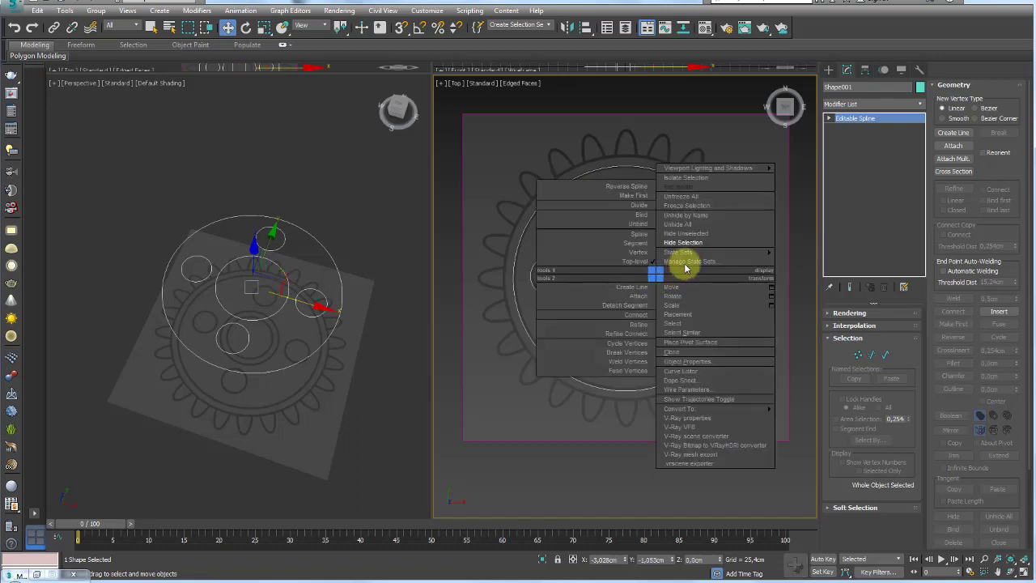
pyautogui.click(694, 226)
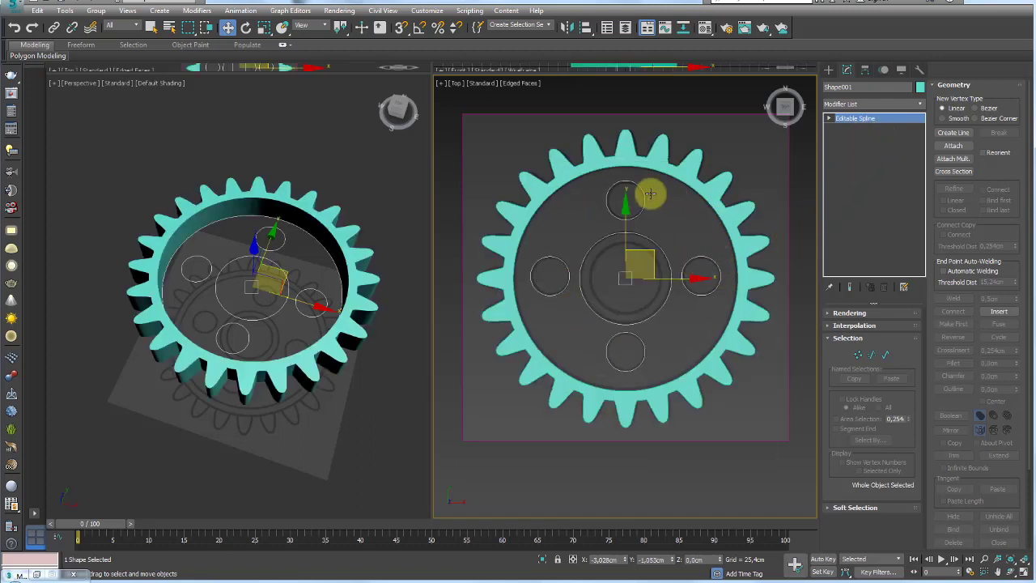
pyautogui.click(920, 105)
# Step: Apply a 14.29cm Extrude to Shape001 and orbit the Perspective view to inspect the hub plate
pyautogui.moveTo(920, 144); pyautogui.dragTo(920, 203)
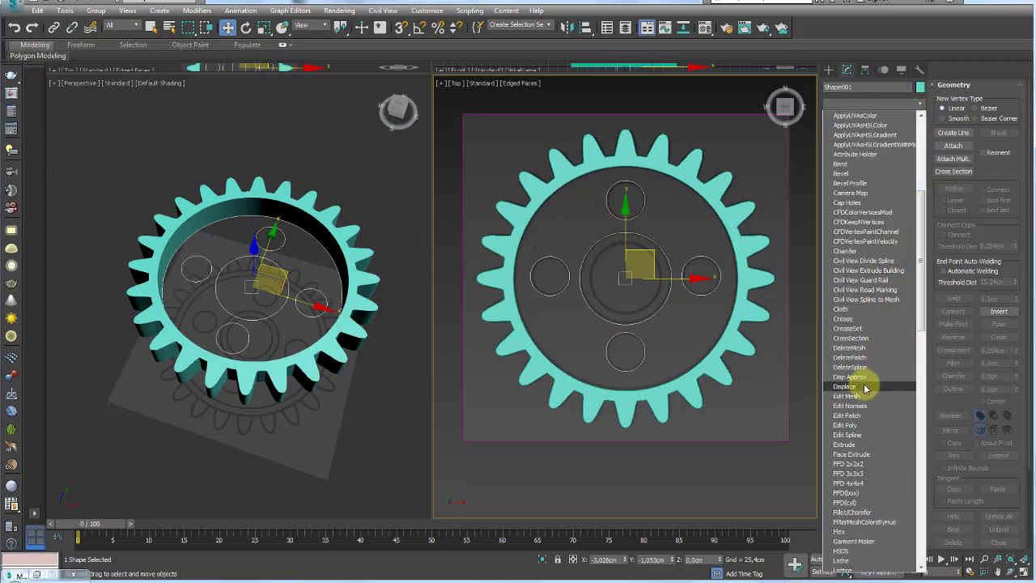
pyautogui.click(852, 444)
pyautogui.keyDown('alt'); pyautogui.moveTo(323, 314); pyautogui.dragTo(283, 275, button='middle'); pyautogui.keyUp('alt')
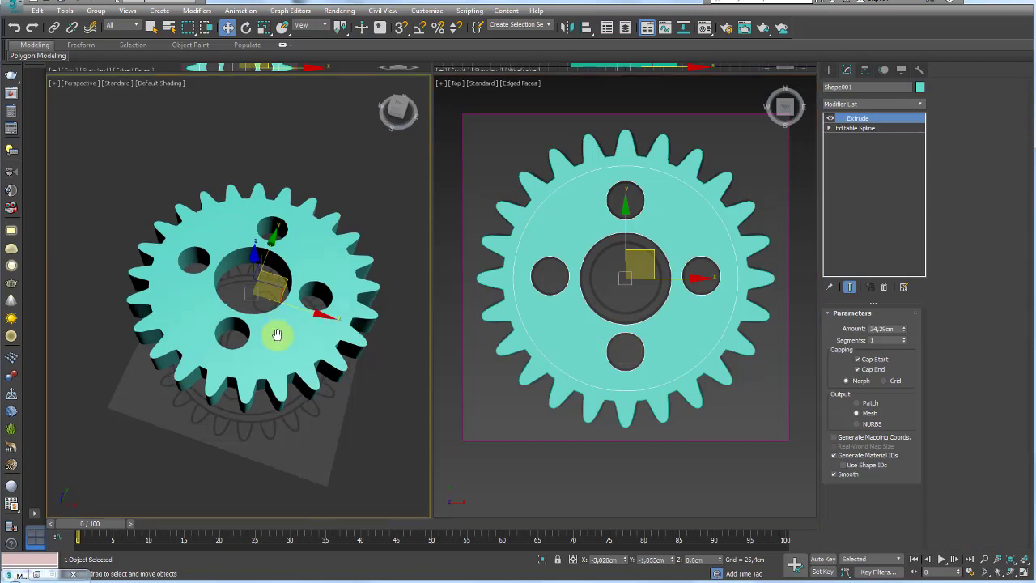
pyautogui.moveTo(258, 256); pyautogui.dragTo(254, 157)
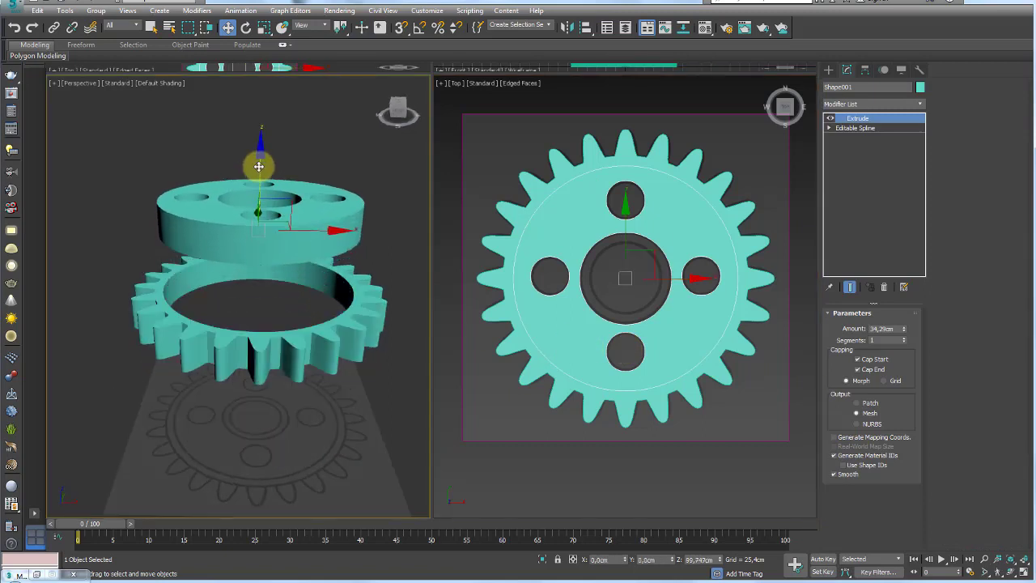
pyautogui.rightClick(254, 156)
pyautogui.moveTo(300, 213)
pyautogui.keyDown('alt'); pyautogui.mouseDown(button='middle')
pyautogui.moveTo(285, 269)
pyautogui.moveTo(318, 259)
pyautogui.mouseUp(button='middle'); pyautogui.keyUp('alt')
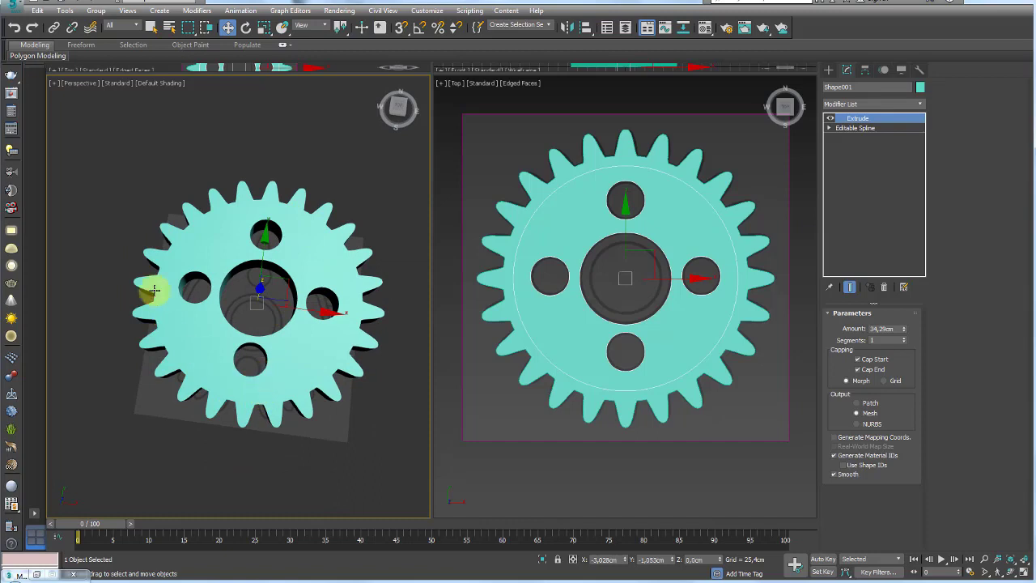
pyautogui.moveTo(154, 290)
pyautogui.keyDown('alt'); pyautogui.mouseDown(button='middle')
pyautogui.moveTo(315, 328)
pyautogui.moveTo(298, 353)
pyautogui.moveTo(316, 302)
pyautogui.mouseUp(button='middle'); pyautogui.keyUp('alt')
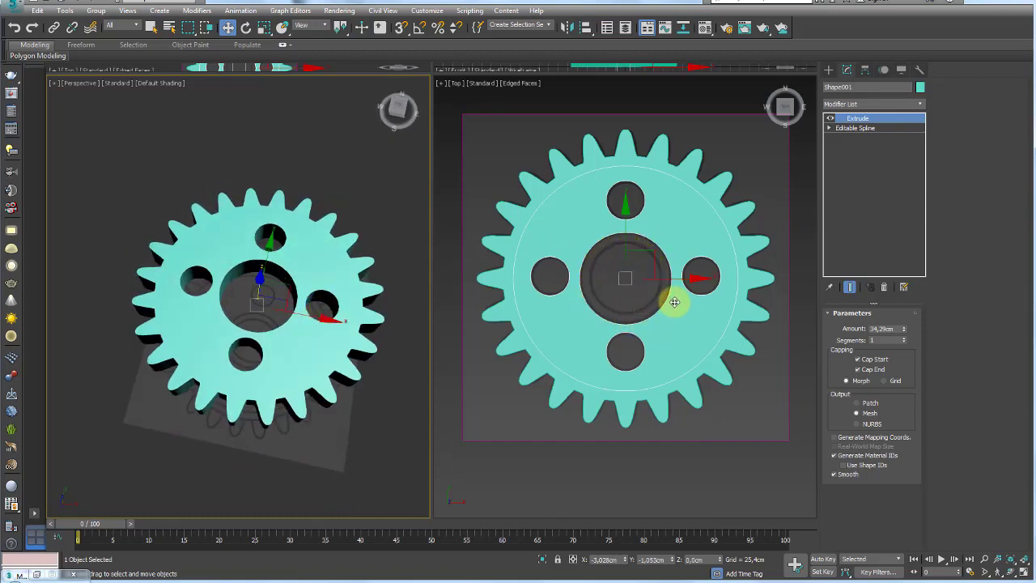
pyautogui.click(65, 577)
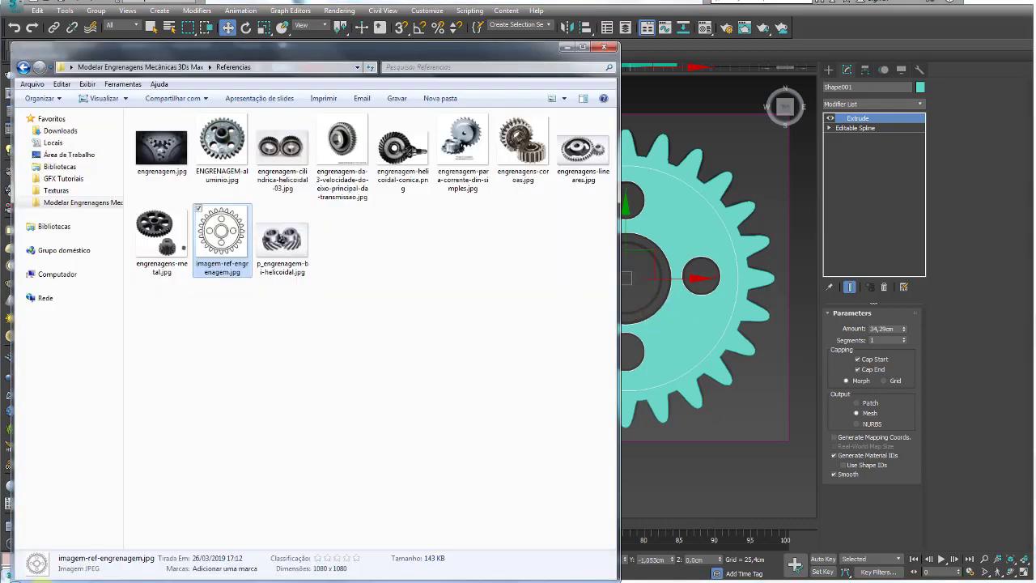
pyautogui.doubleClick(228, 158)
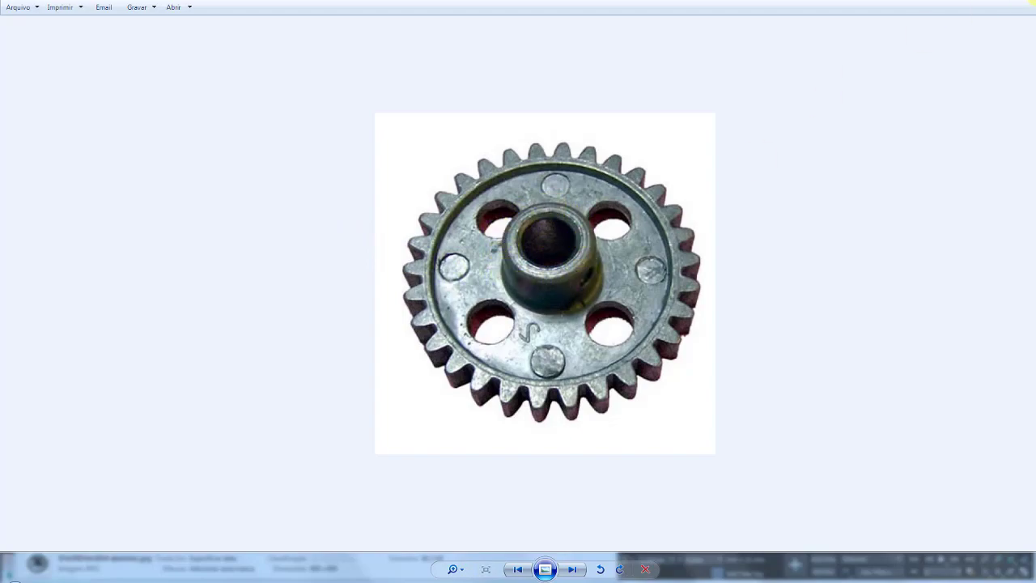
pyautogui.press('Escape')
# Step: Close the reference images folder and select the reference image plane
pyautogui.click(563, 44)
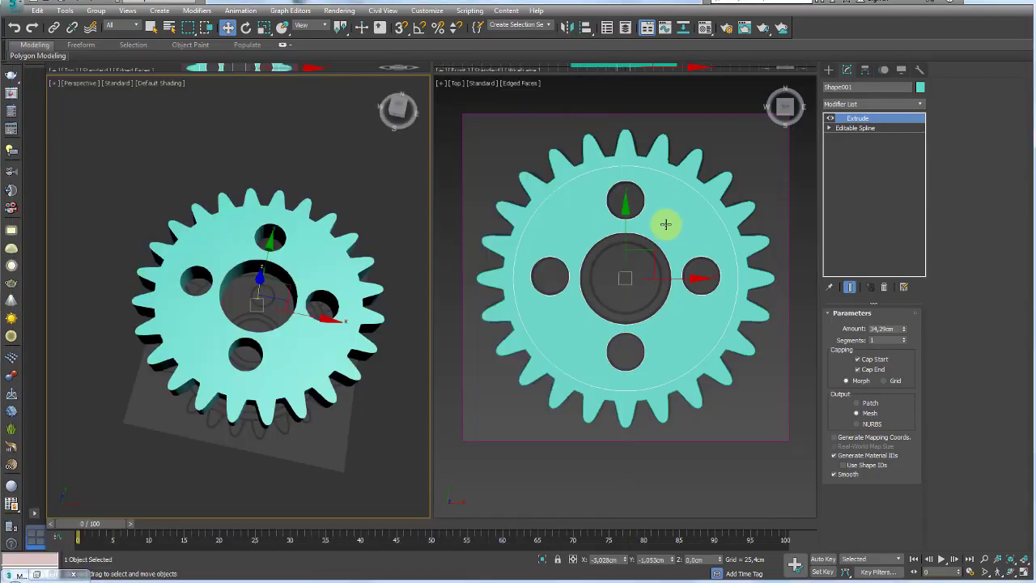
pyautogui.click(654, 240)
pyautogui.scroll(4, 653, 243)
pyautogui.scroll(-2, 676, 226)
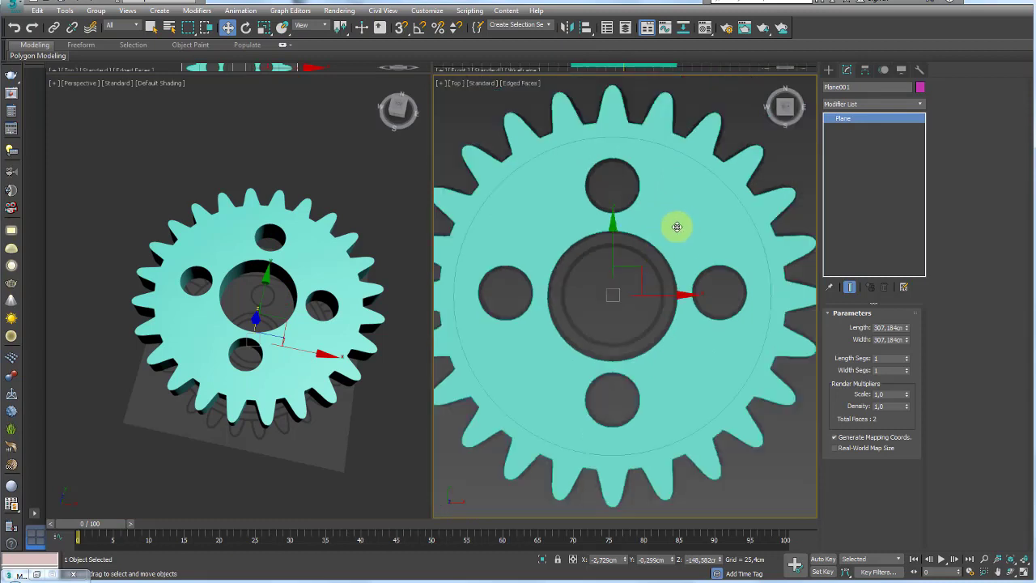
# Step: Hide the toothed ring and select the hub's Editable Spline in the modifier stack
pyautogui.click(722, 146)
pyautogui.rightClick(707, 132)
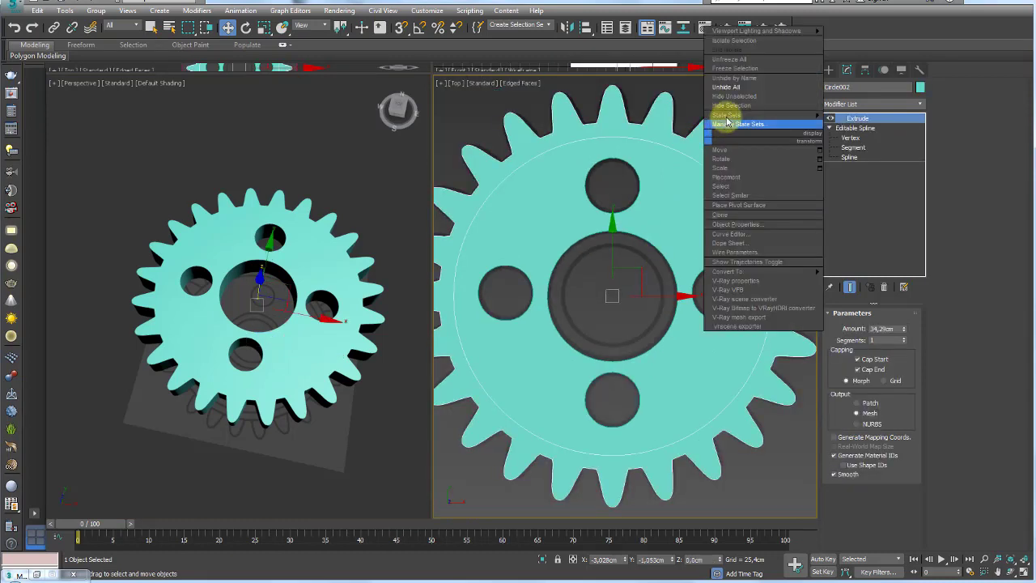
pyautogui.click(731, 106)
pyautogui.click(693, 172)
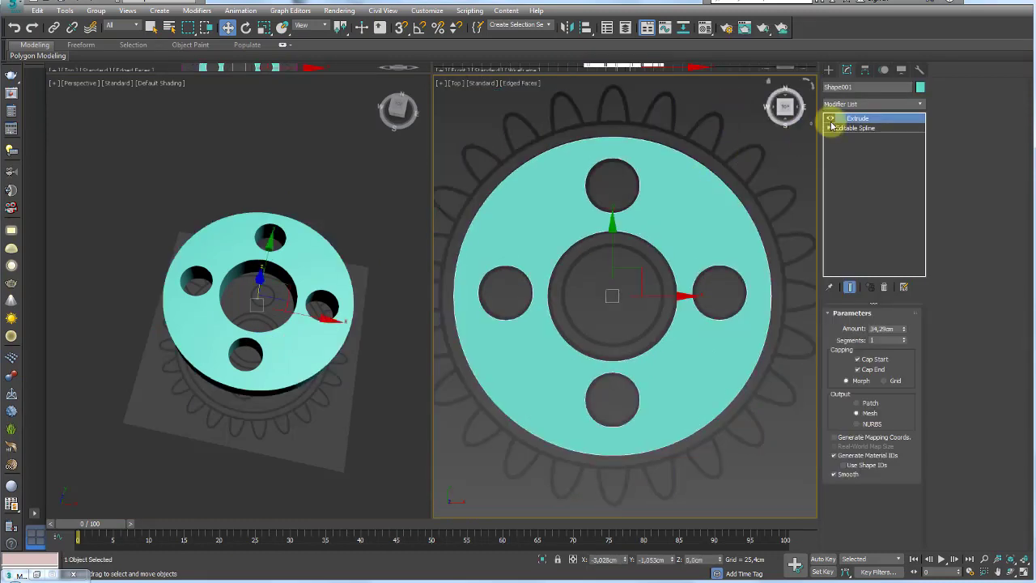
pyautogui.click(855, 127)
# Step: At Spline level, select the two centre bore ring splines of the hub
pyautogui.click(884, 354)
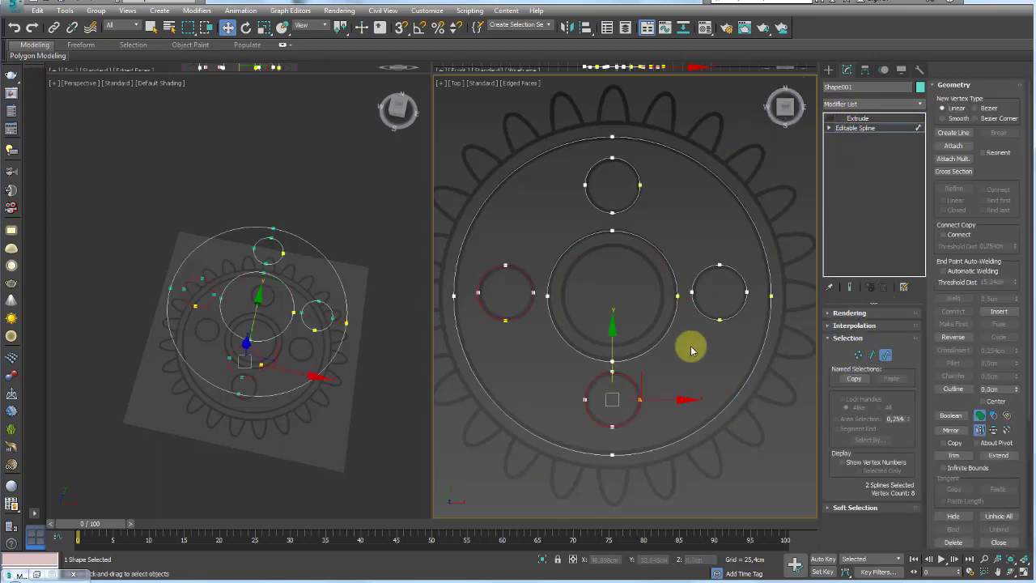
pyautogui.click(660, 339)
pyautogui.press('e')
pyautogui.moveTo(640, 293)
pyautogui.mouseDown()
pyautogui.moveTo(639, 266)
pyautogui.moveTo(636, 279)
pyautogui.moveTo(675, 301)
pyautogui.moveTo(675, 278)
pyautogui.mouseUp()
pyautogui.scroll(2, 667, 296)
pyautogui.keyDown('ctrl'); pyautogui.click(676, 273); pyautogui.keyUp('ctrl')
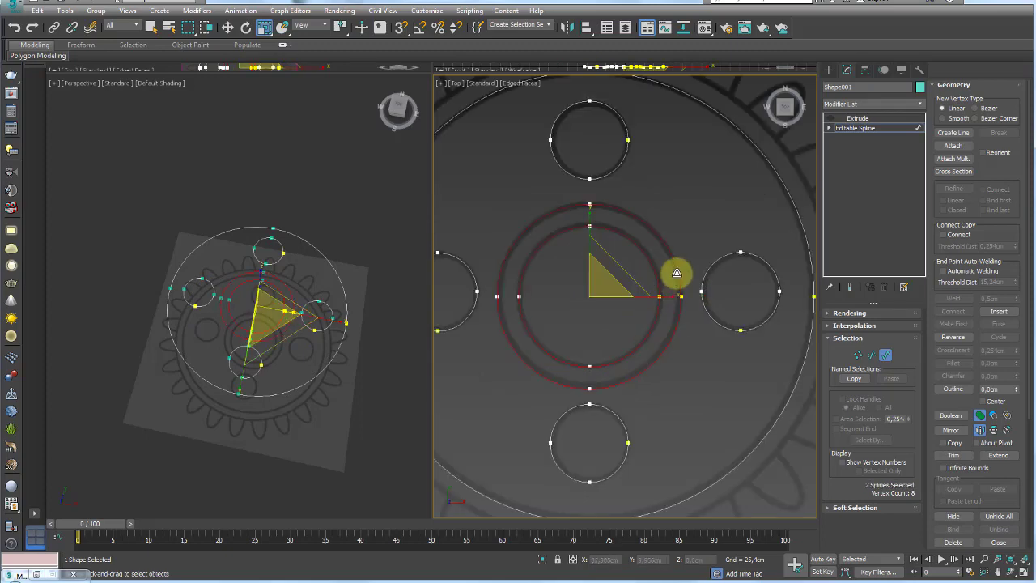
pyautogui.scroll(-2, 677, 274)
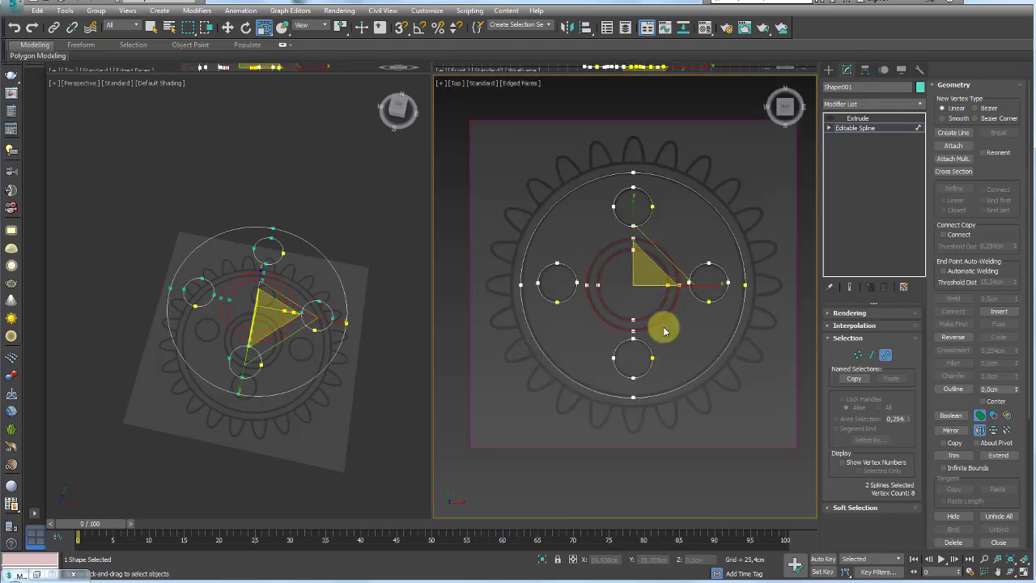
# Step: Re-enter the hub's Spline level and scroll the Geometry rollout down to Detach
pyautogui.click(856, 128)
pyautogui.keyDown('alt'); pyautogui.moveTo(640, 316); pyautogui.dragTo(623, 271, button='middle'); pyautogui.keyUp('alt')
pyautogui.press('w')
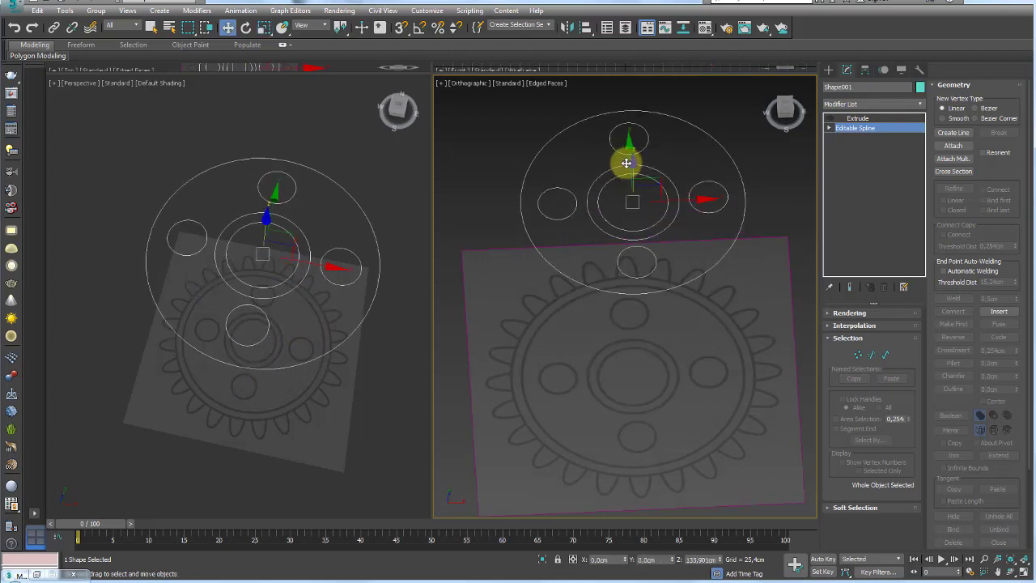
pyautogui.click(829, 128)
pyautogui.click(870, 157)
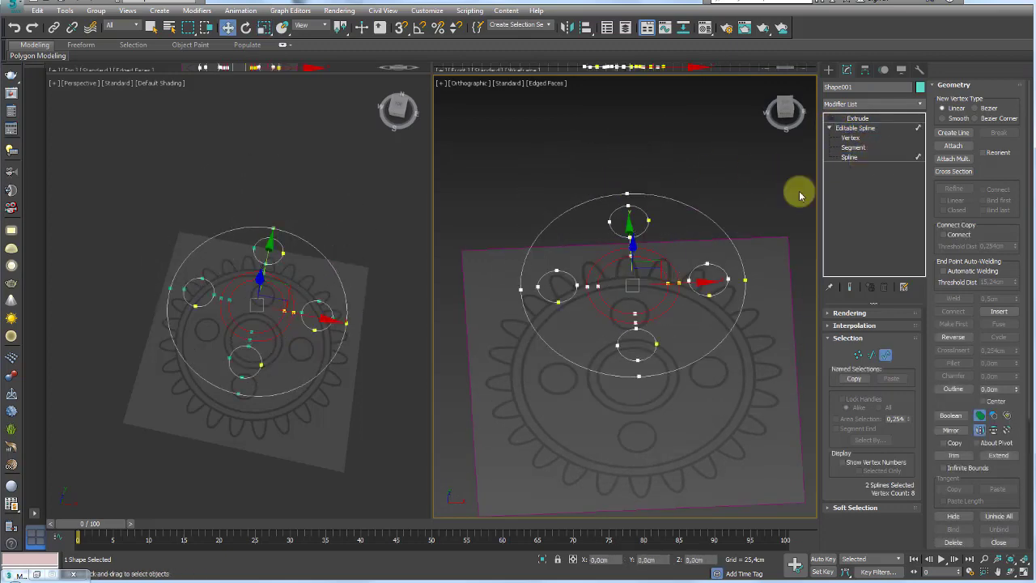
pyautogui.keyDown('alt'); pyautogui.moveTo(693, 240); pyautogui.dragTo(682, 289, button='middle'); pyautogui.keyUp('alt')
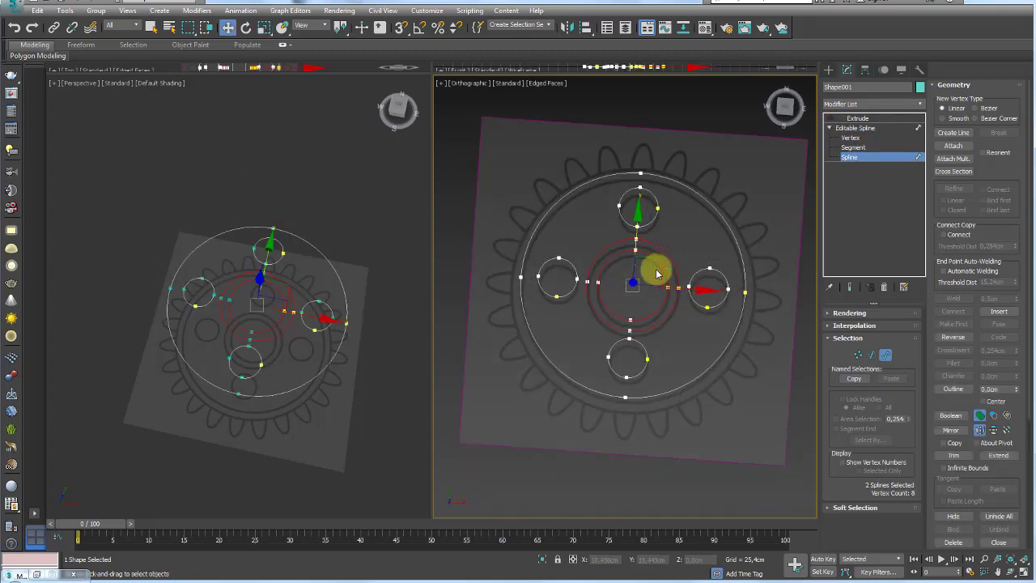
pyautogui.scroll(3, 663, 263)
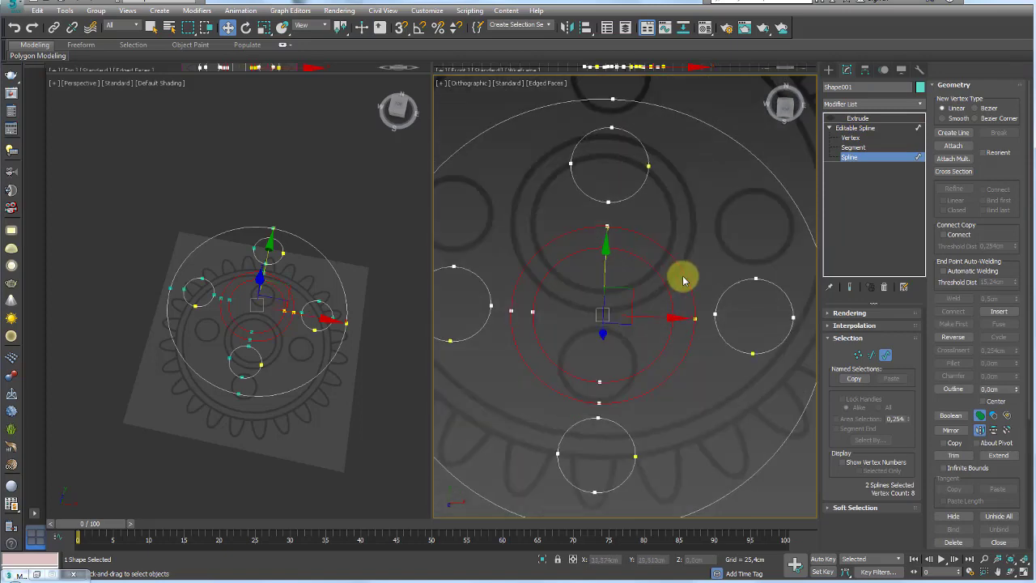
pyautogui.keyDown('alt'); pyautogui.moveTo(684, 285); pyautogui.dragTo(678, 282, button='middle'); pyautogui.keyUp('alt')
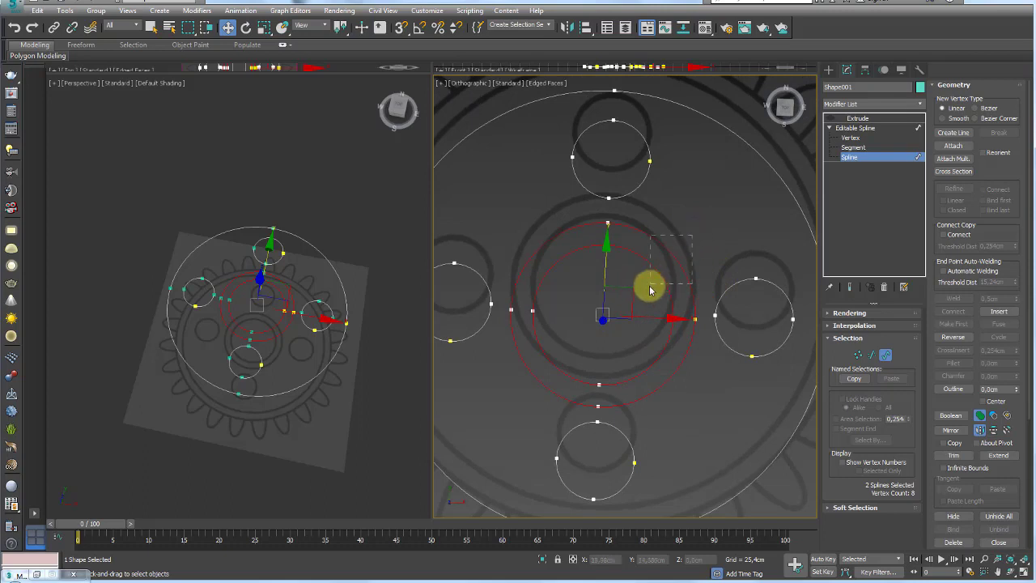
pyautogui.moveTo(1010, 477); pyautogui.dragTo(1009, 226)
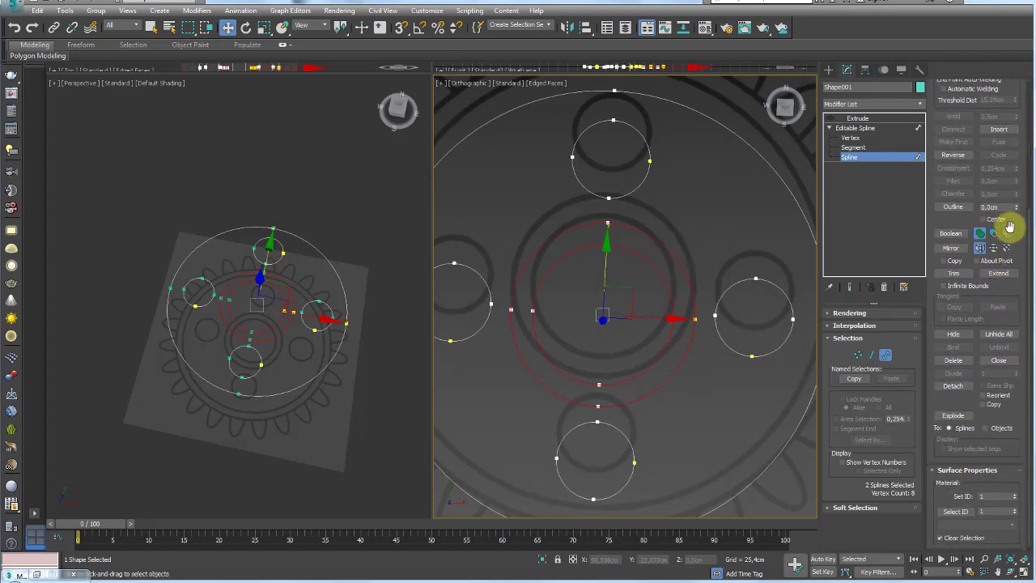
# Step: Detach the two centre rings from the hub into a separate shape, Shape003
pyautogui.click(965, 394)
pyautogui.click(554, 291)
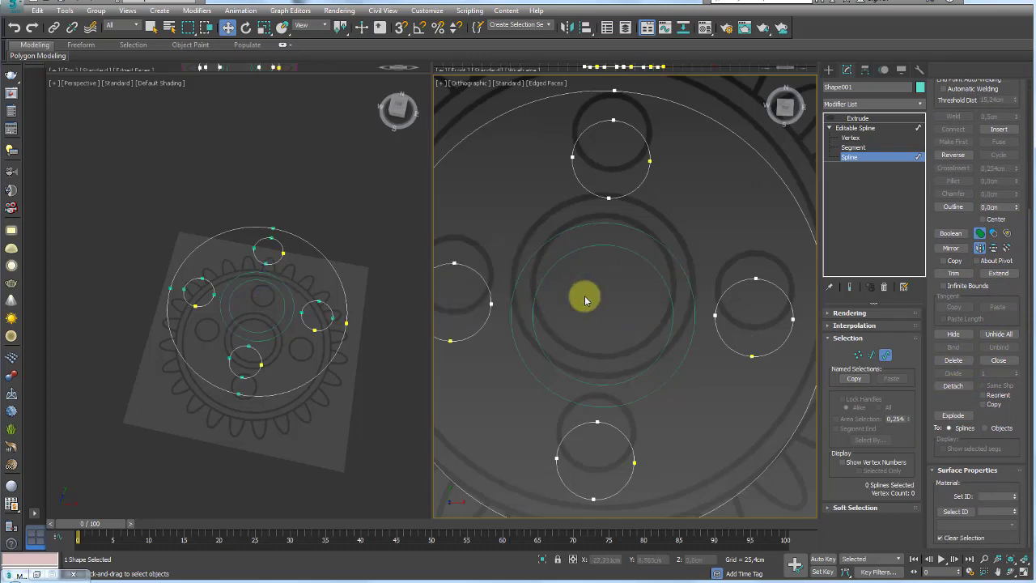
pyautogui.moveTo(698, 217); pyautogui.dragTo(686, 233, button='middle')
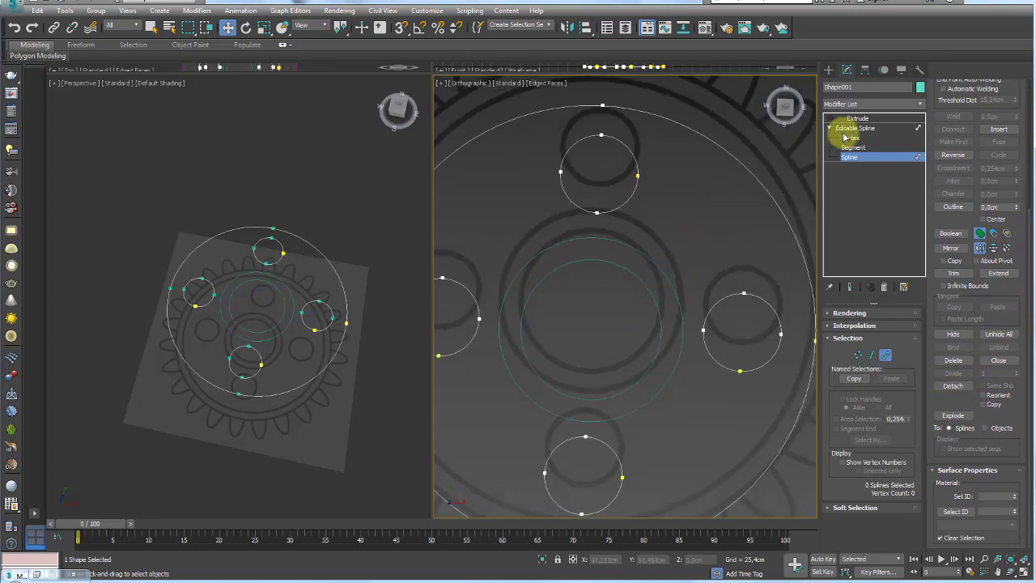
pyautogui.click(845, 128)
pyautogui.click(654, 261)
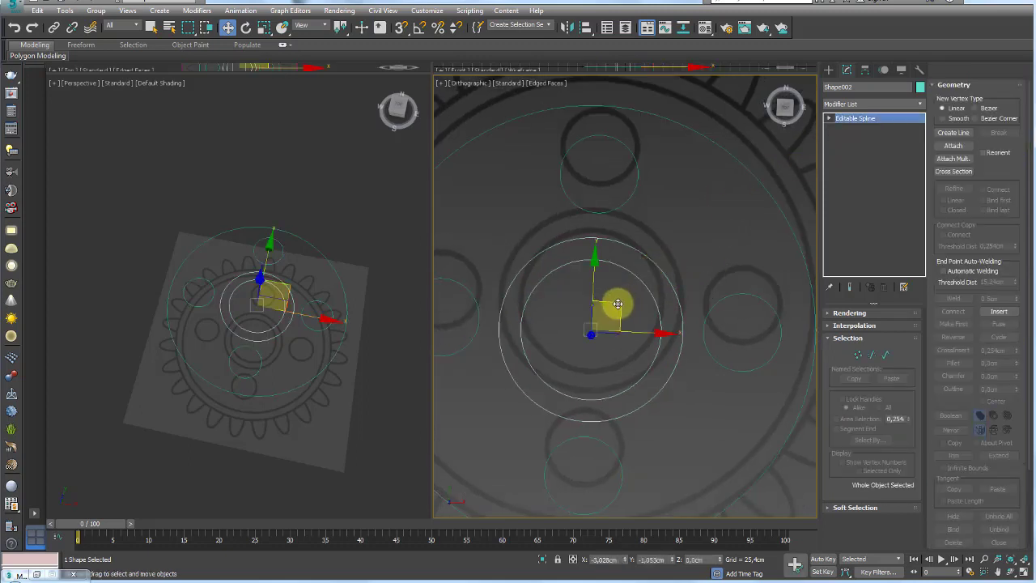
# Step: Detach the outer bore ring from Shape003 into its own shape
pyautogui.click(884, 355)
pyautogui.click(656, 288)
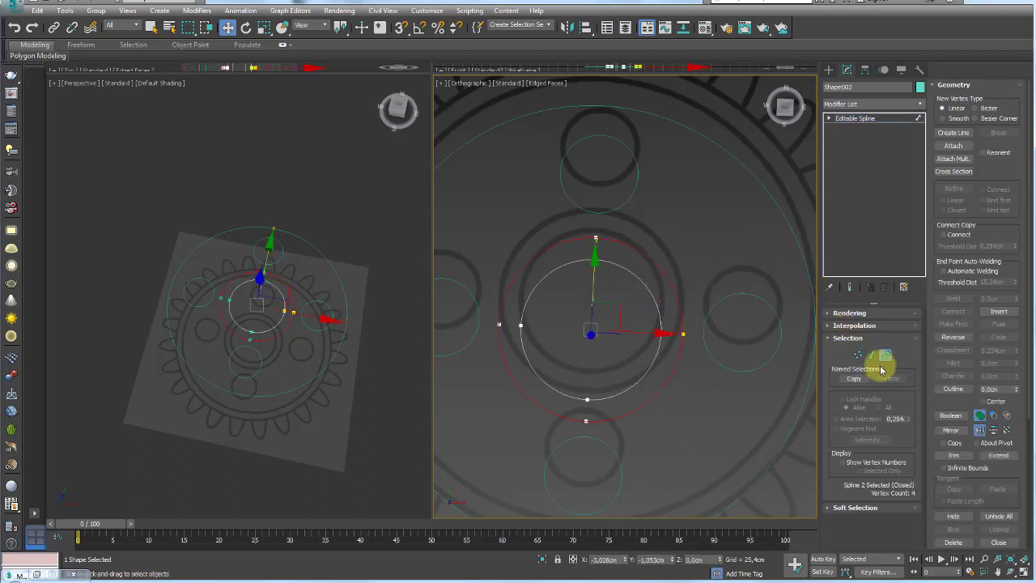
pyautogui.scroll(-5, 952, 400)
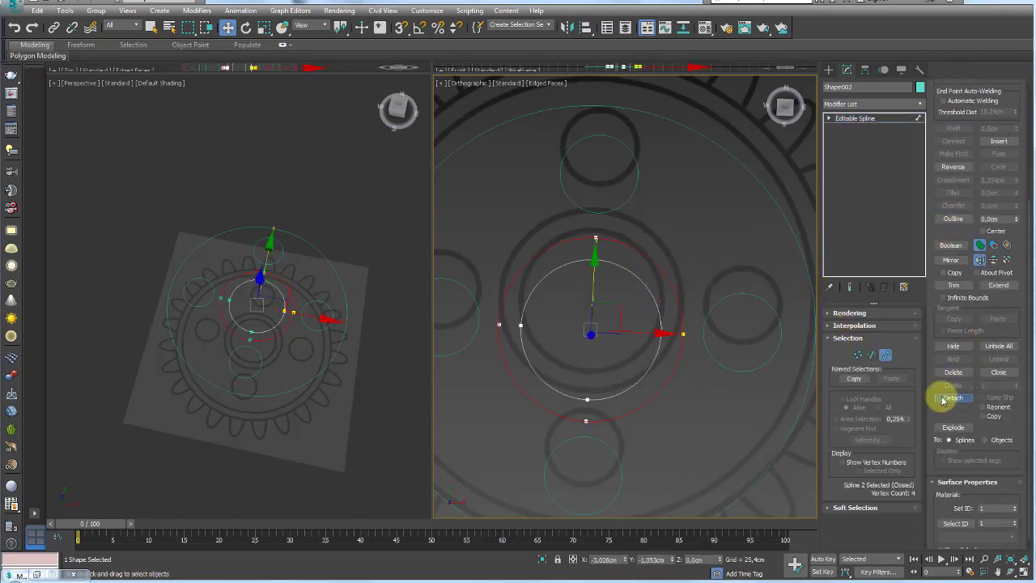
pyautogui.click(942, 400)
pyautogui.click(558, 297)
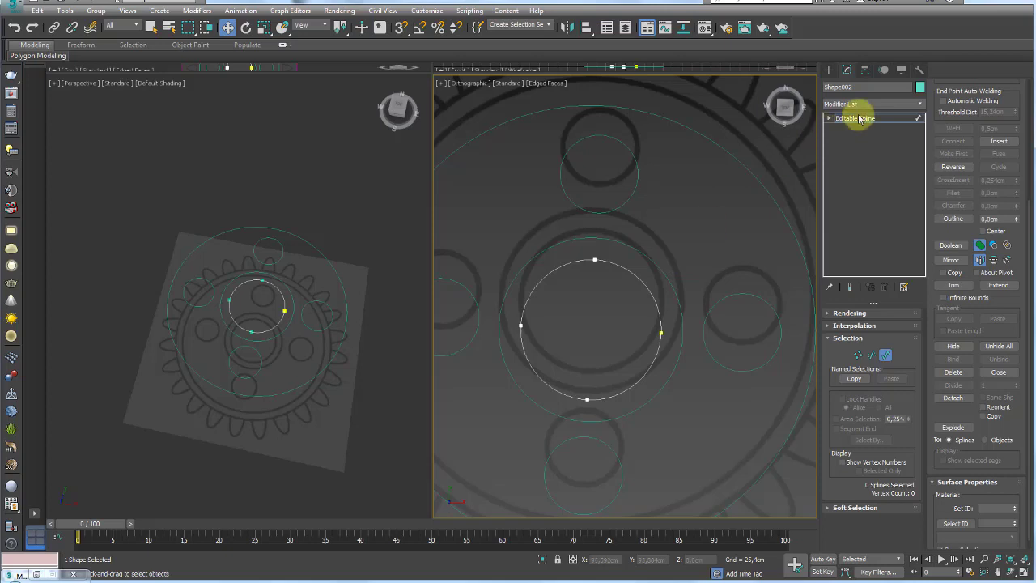
pyautogui.click(859, 118)
pyautogui.click(656, 264)
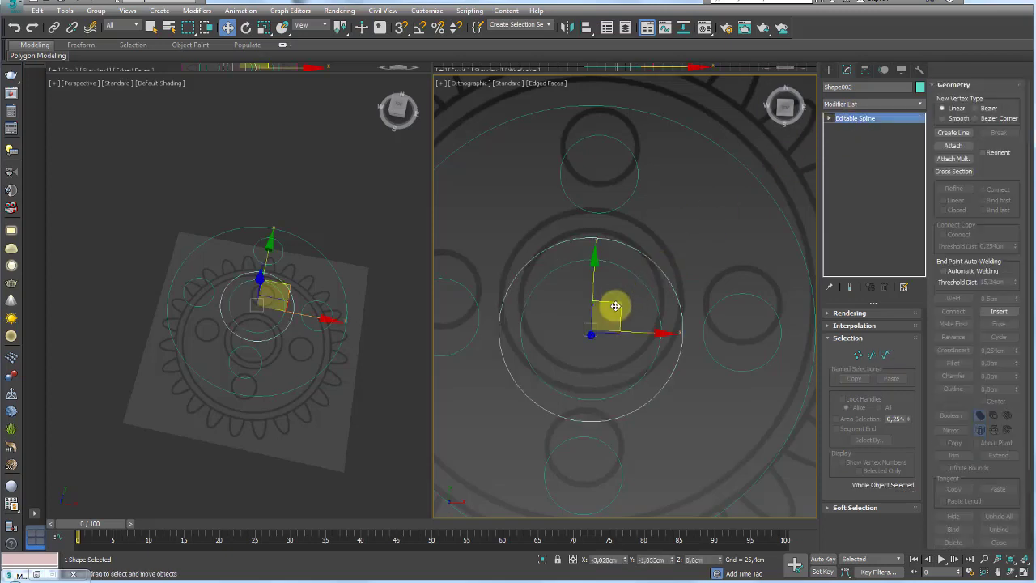
# Step: Shift-move a copy of the larger ring and attach it to the Shape001 hub outline
pyautogui.moveTo(612, 302)
pyautogui.mouseDown()
pyautogui.moveTo(606, 247)
pyautogui.moveTo(632, 252)
pyautogui.mouseUp()
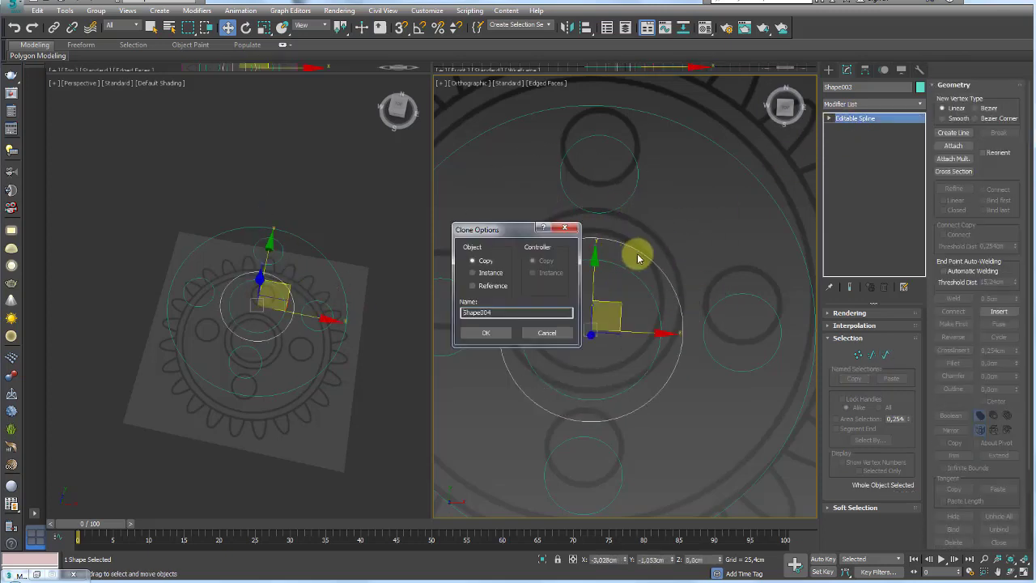
pyautogui.click(485, 334)
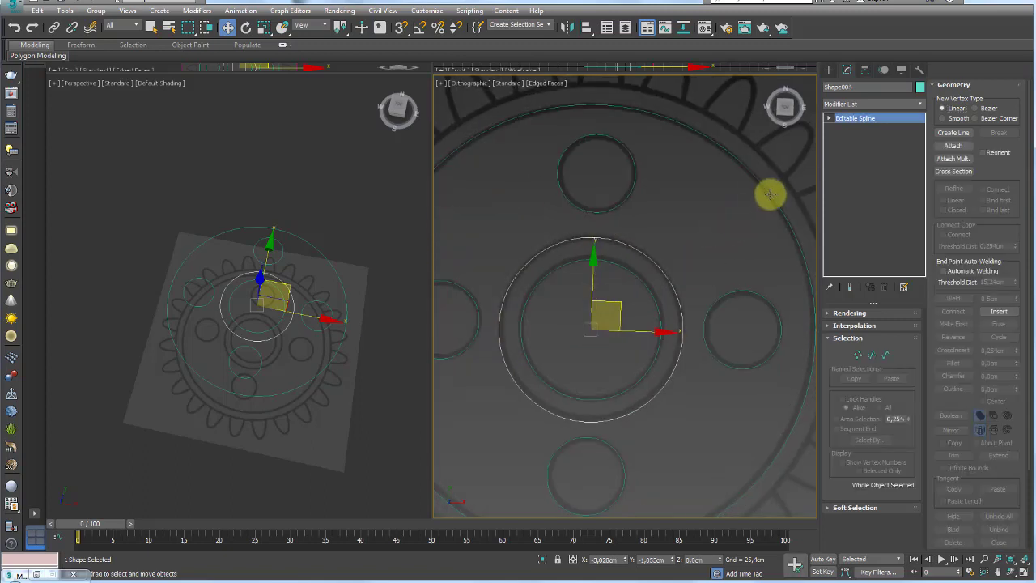
pyautogui.click(769, 193)
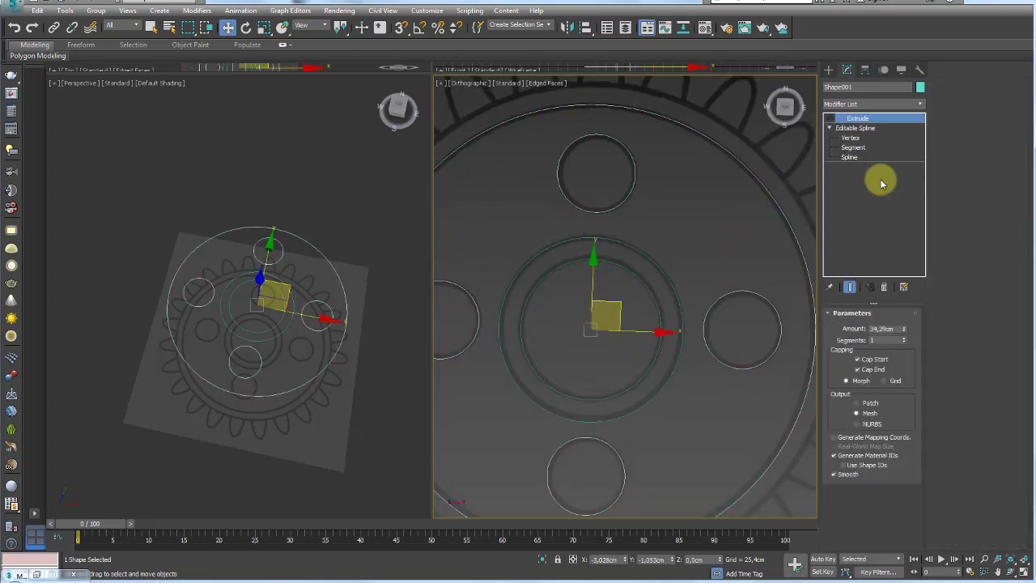
pyautogui.click(851, 138)
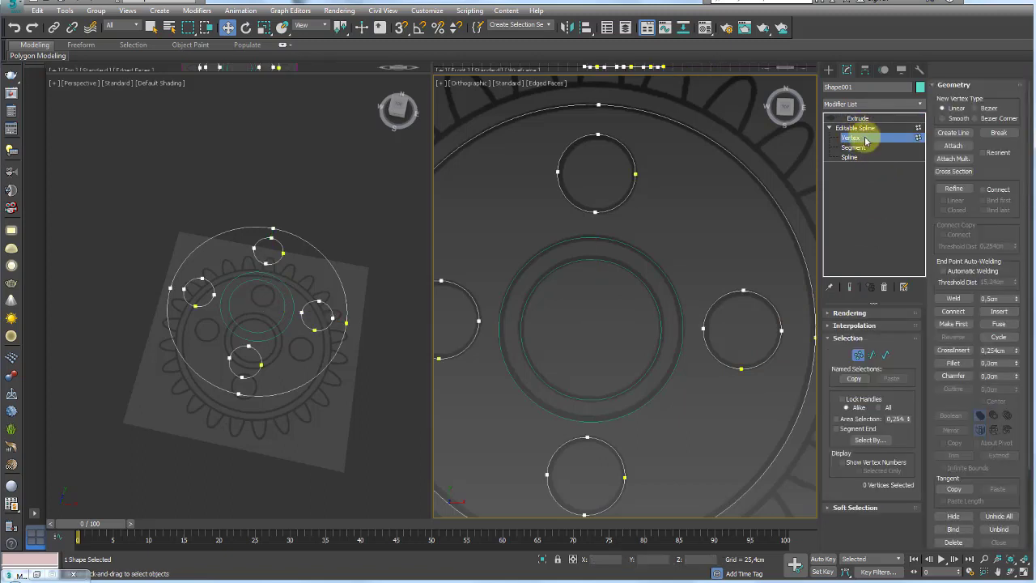
pyautogui.click(647, 254)
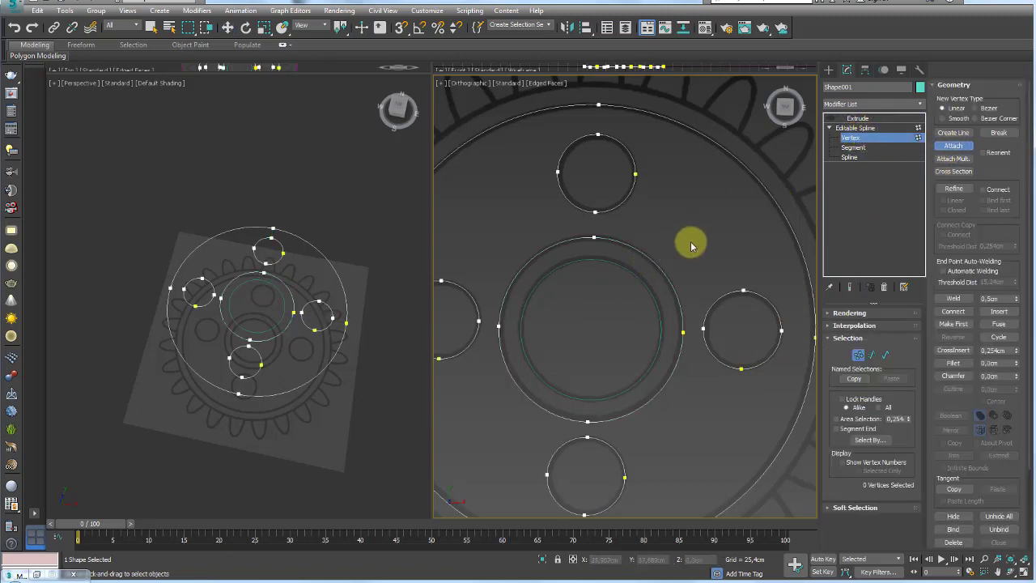
pyautogui.click(868, 130)
# Step: Re-enable Shape001's Extrude to show the holed hub disc, undoing a trial lift
pyautogui.click(858, 118)
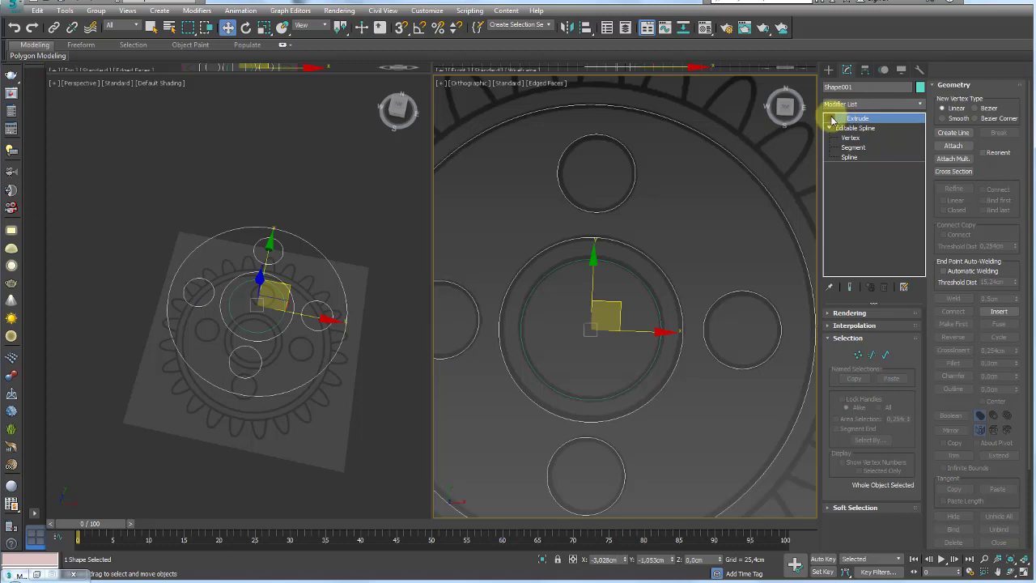
pyautogui.middleClick(359, 307)
pyautogui.moveTo(358, 375)
pyautogui.keyDown('alt'); pyautogui.mouseDown(button='middle')
pyautogui.moveTo(377, 359)
pyautogui.moveTo(348, 343)
pyautogui.moveTo(361, 328)
pyautogui.mouseUp(button='middle'); pyautogui.keyUp('alt')
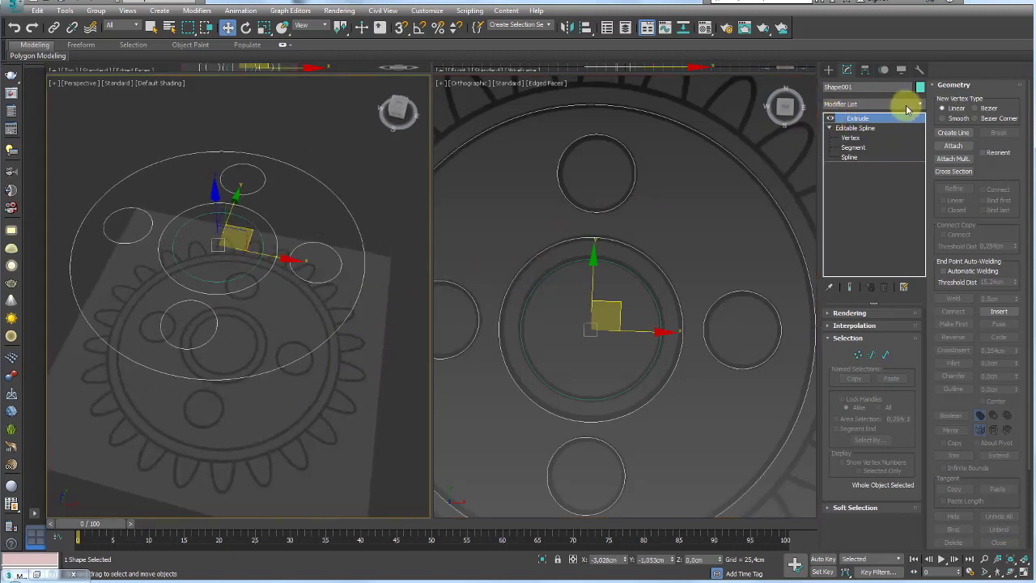
pyautogui.click(856, 119)
pyautogui.scroll(-5, 294, 282)
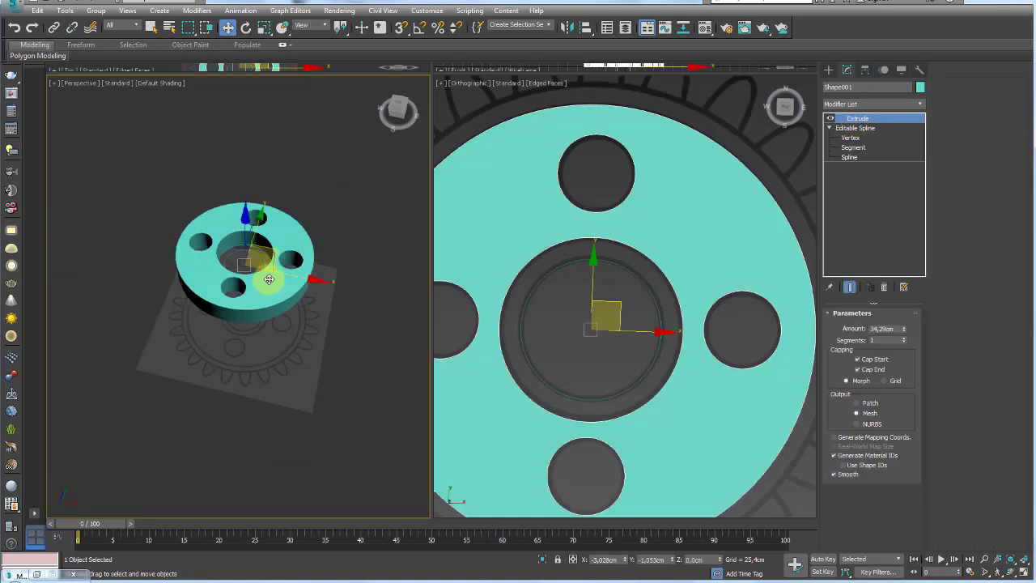
pyautogui.moveTo(241, 215); pyautogui.dragTo(242, 105)
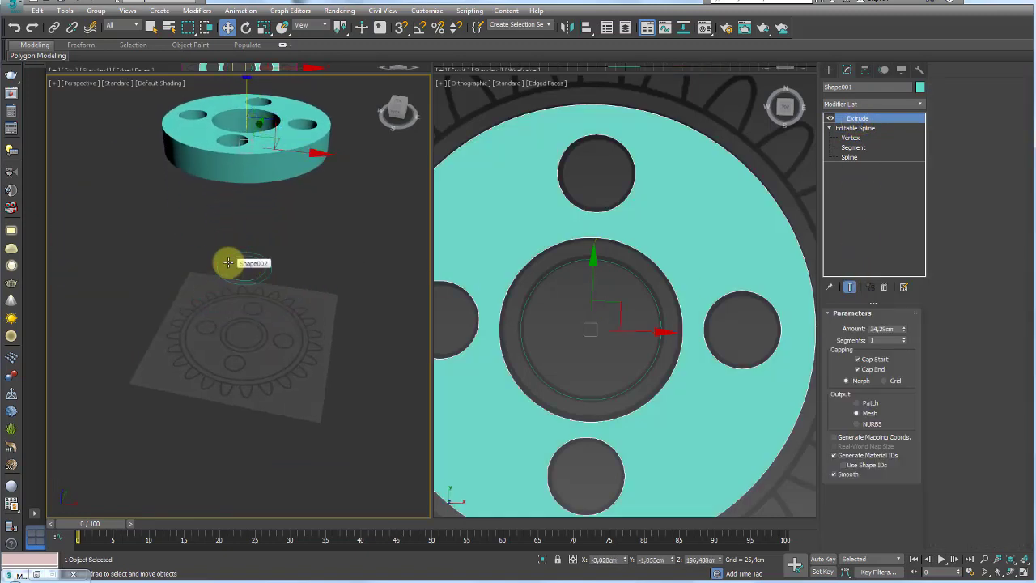
pyautogui.hotkey('ctrl', 'z')
# Step: Hide the extruded hub disk and select the larger outer bore circle
pyautogui.rightClick(266, 231)
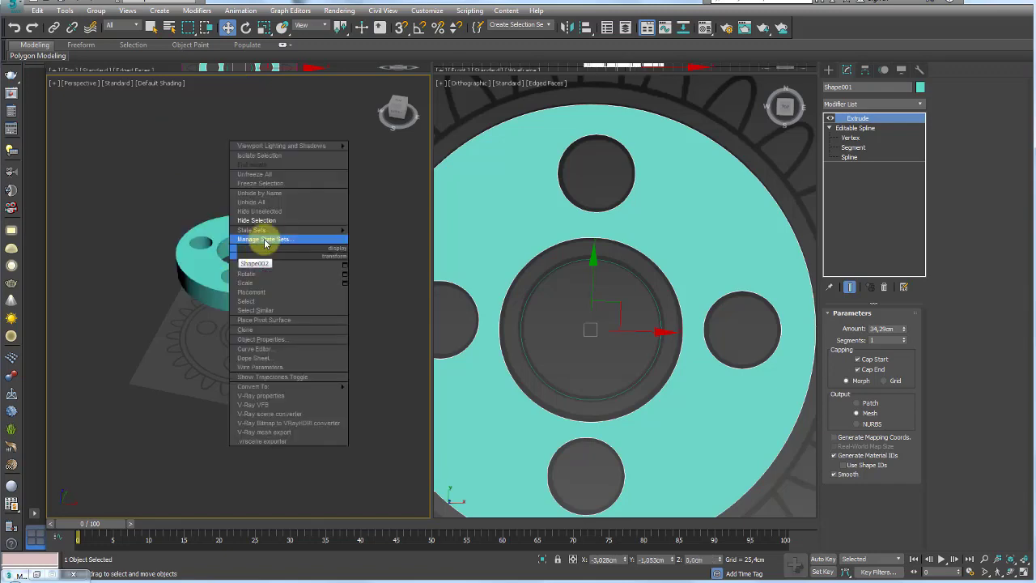
pyautogui.click(267, 224)
pyautogui.click(234, 258)
pyautogui.scroll(2, 227, 259)
pyautogui.scroll(3, 267, 247)
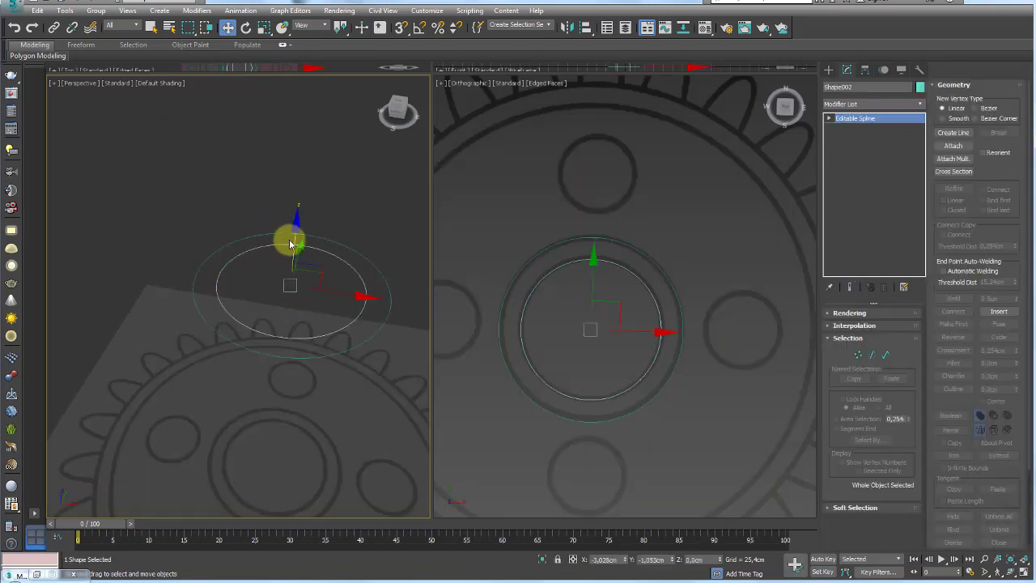
pyautogui.click(349, 250)
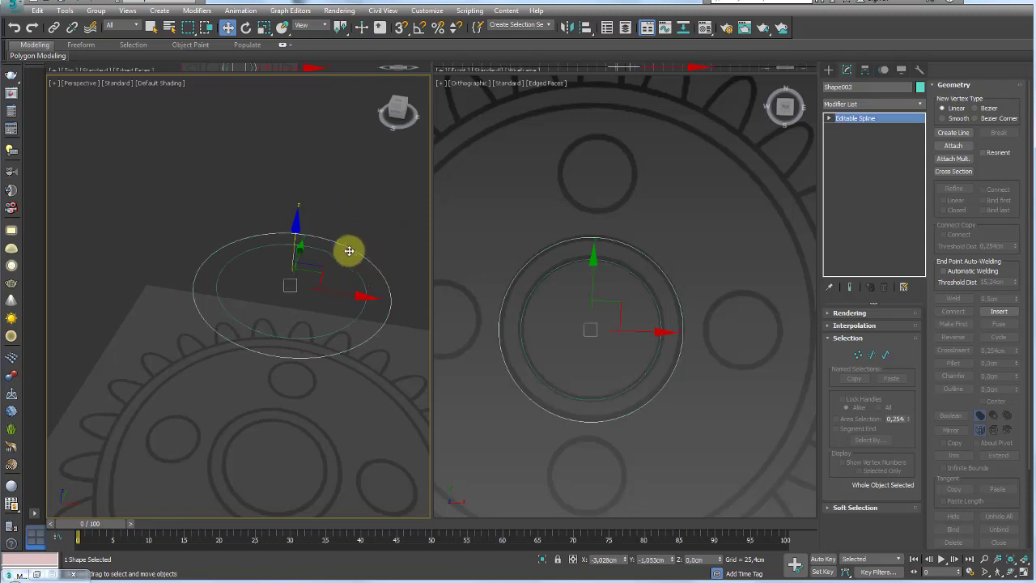
pyautogui.moveTo(291, 244)
pyautogui.mouseDown()
pyautogui.moveTo(292, 197)
pyautogui.moveTo(377, 178)
pyautogui.mouseUp()
pyautogui.rightClick(377, 178)
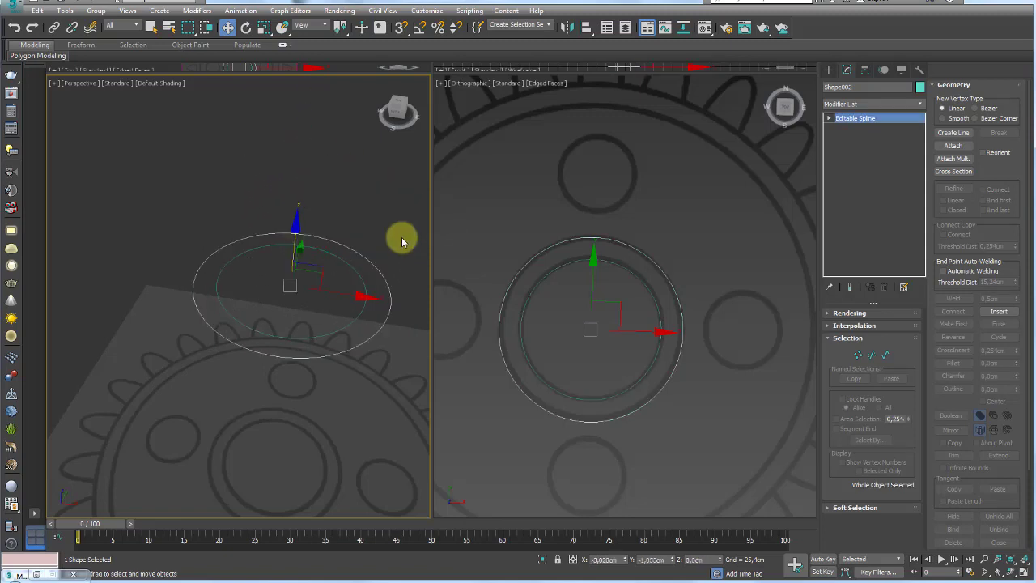
# Step: Attach the inner circle to the outer circle and apply a 14.29cm Extrude
pyautogui.click(955, 146)
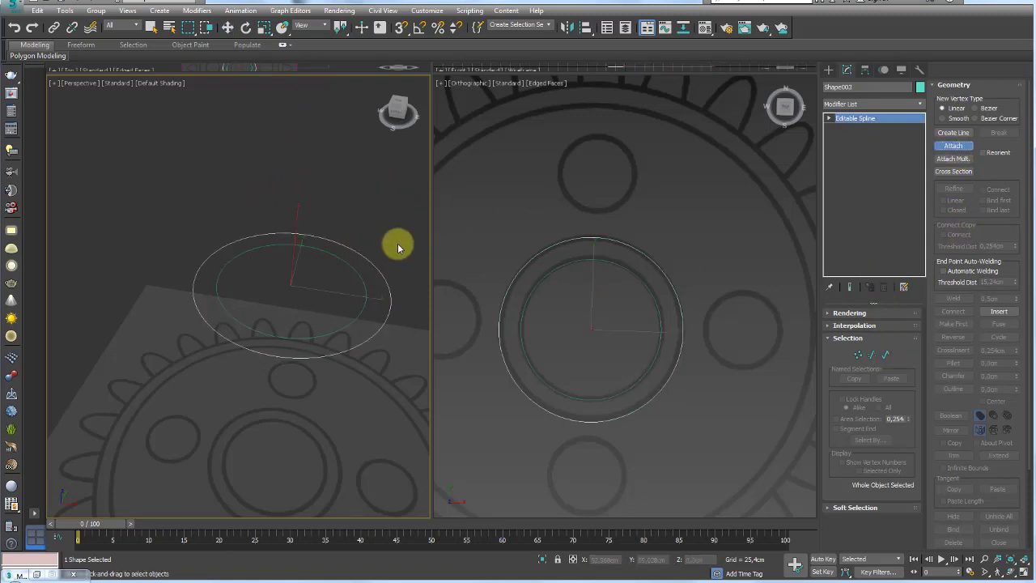
pyautogui.rightClick(351, 269)
pyautogui.click(920, 103)
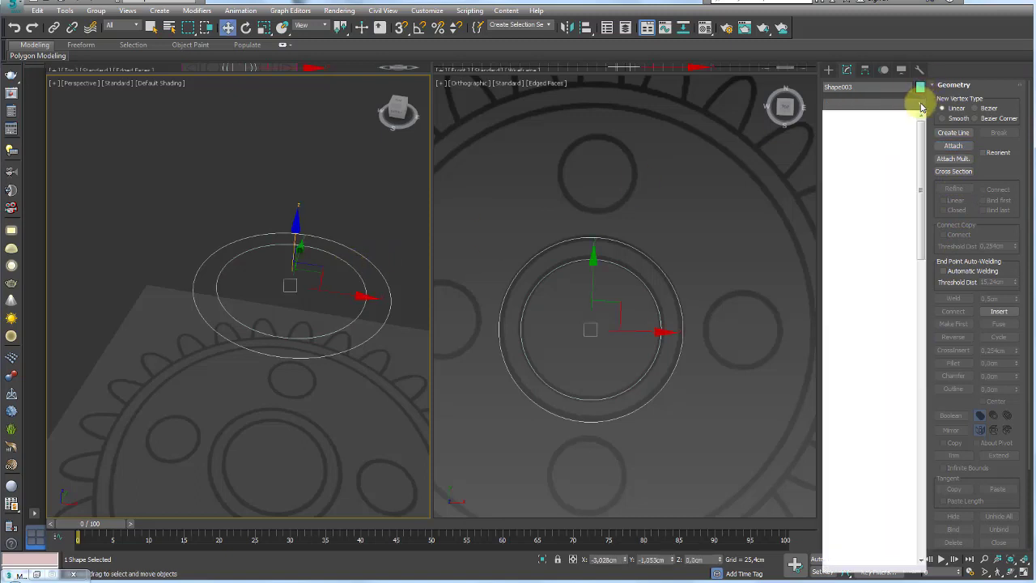
pyautogui.scroll(-3, 897, 242)
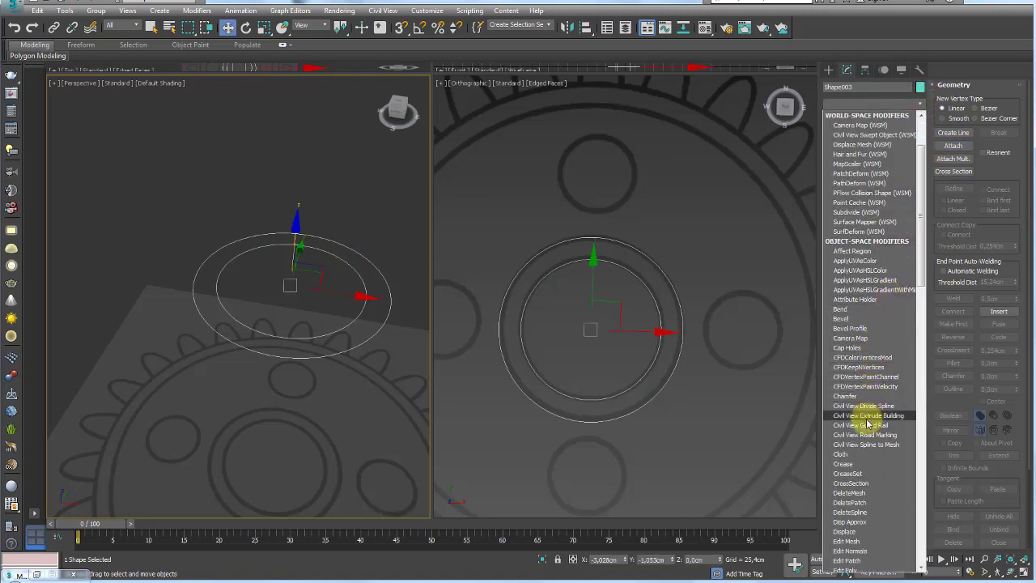
pyautogui.scroll(-2, 863, 323)
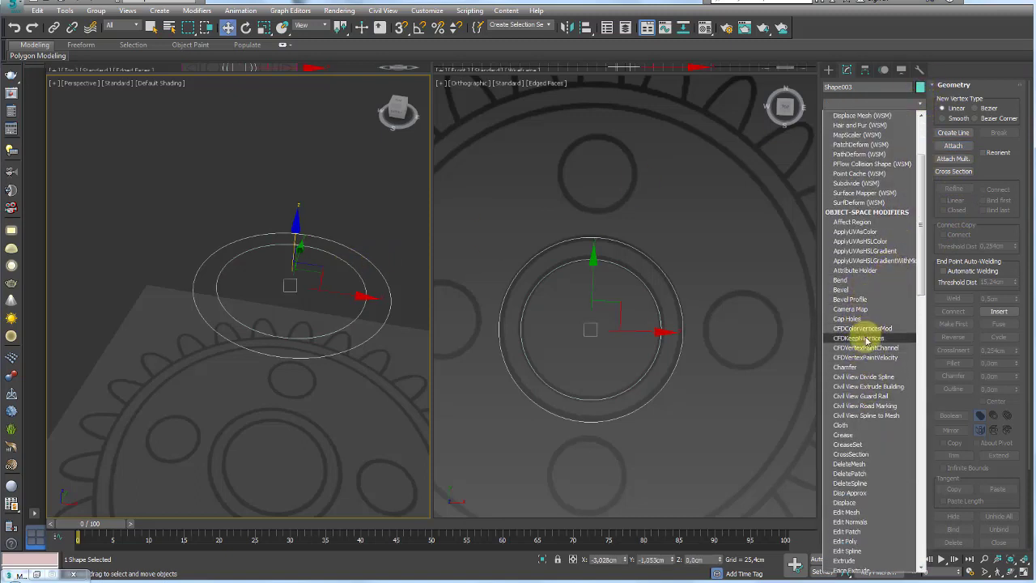
pyautogui.click(860, 526)
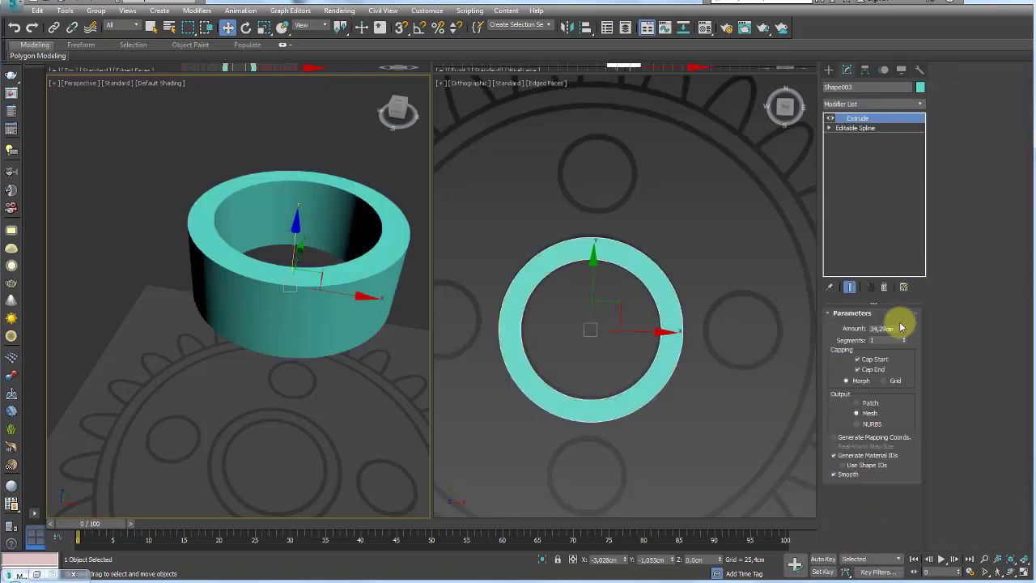
pyautogui.scroll(-3, 606, 319)
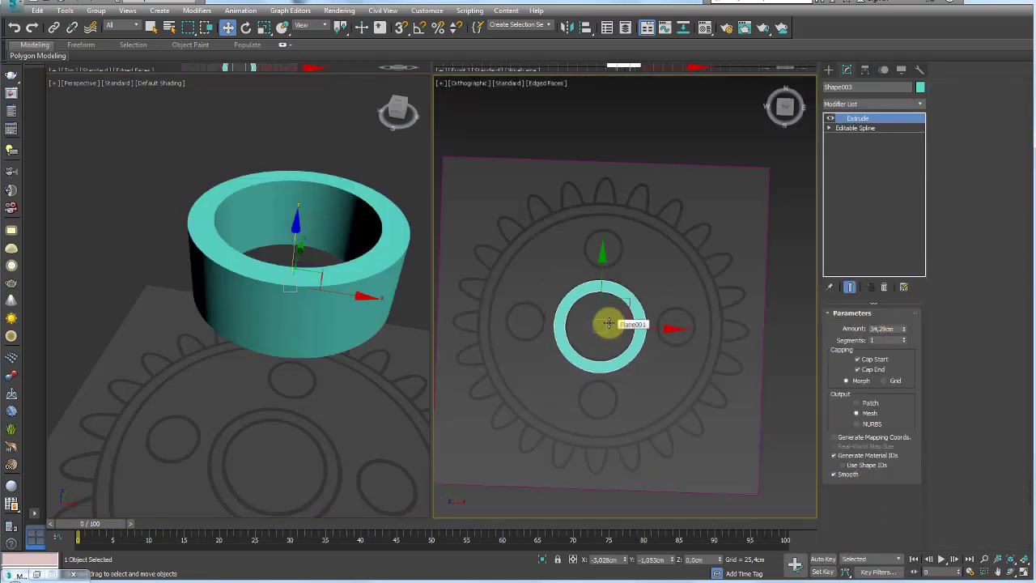
pyautogui.rightClick(606, 319)
# Step: Unhide all objects, then colour the ring blue and the holed disk Shape001 green
pyautogui.click(638, 270)
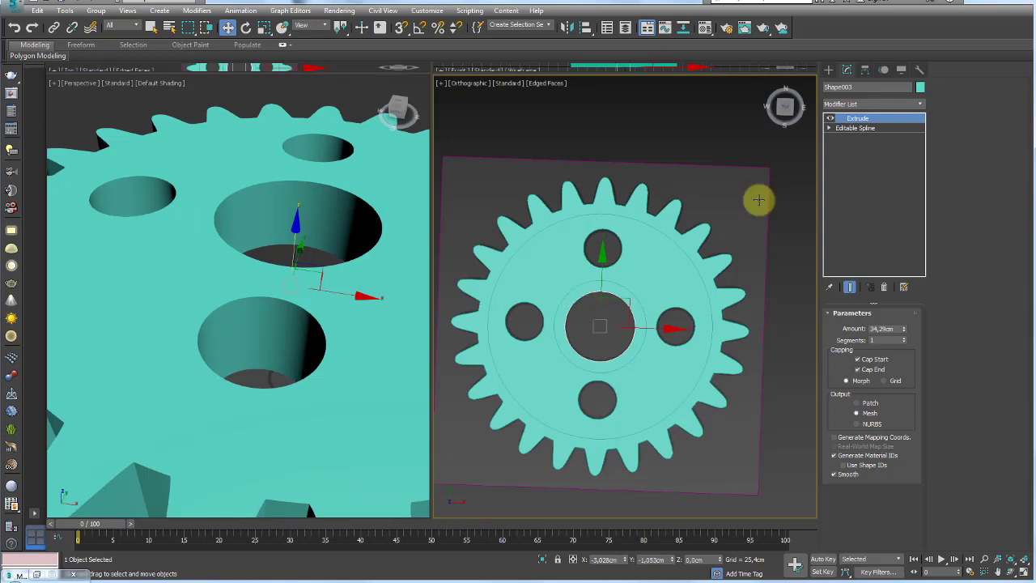
pyautogui.click(920, 87)
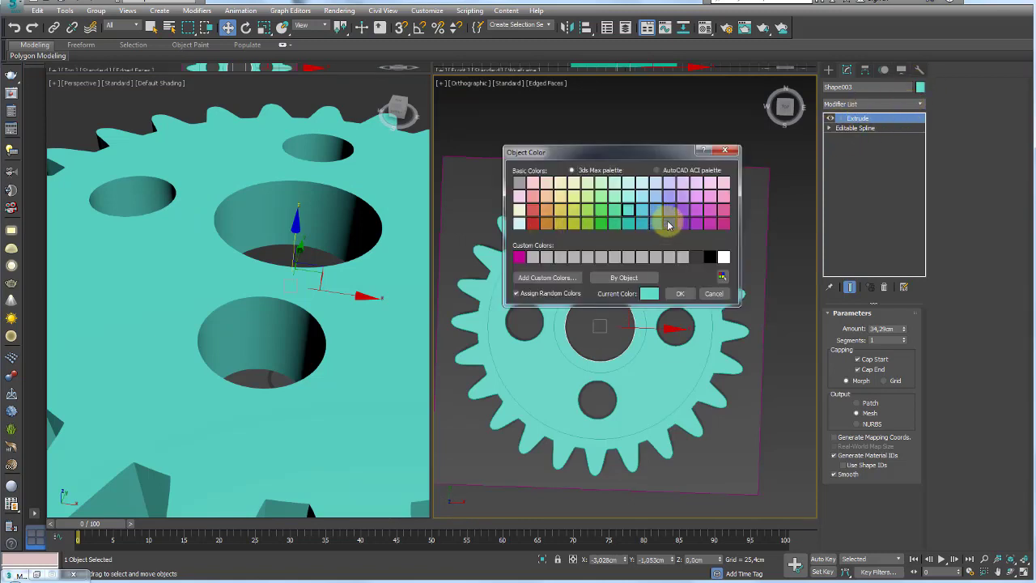
pyautogui.click(668, 225)
pyautogui.click(680, 293)
pyautogui.click(593, 252)
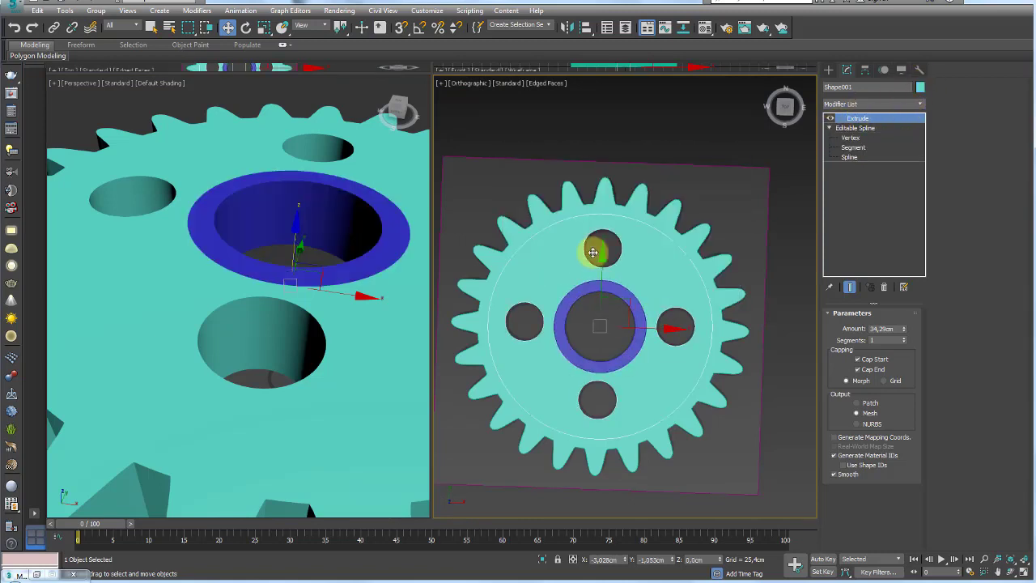
pyautogui.click(920, 86)
pyautogui.click(603, 217)
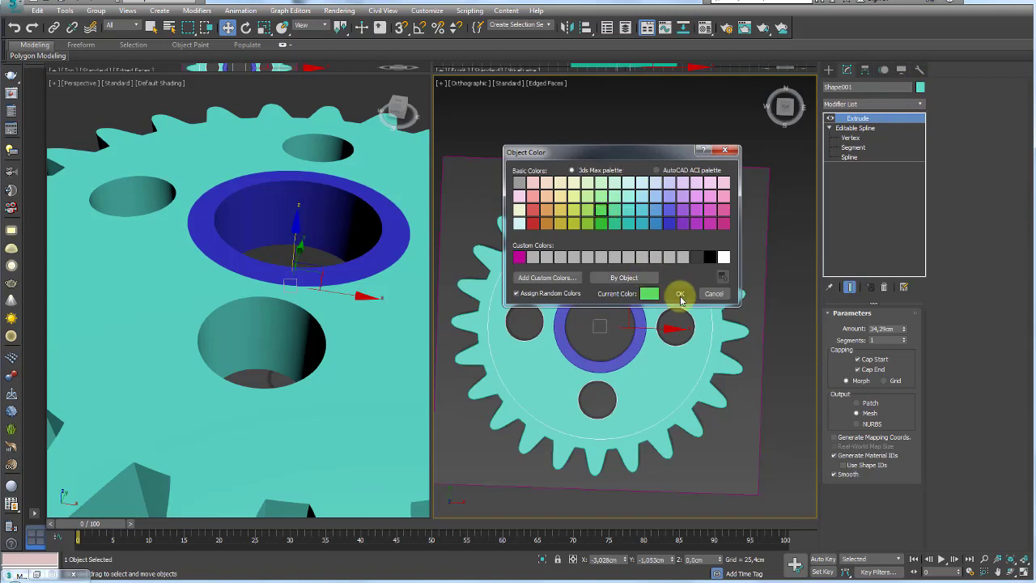
pyautogui.click(679, 293)
# Step: Lower the Extrude Amount to make the green disk thinner
pyautogui.moveTo(686, 303)
pyautogui.keyDown('alt'); pyautogui.mouseDown(button='middle')
pyautogui.moveTo(675, 278)
pyautogui.moveTo(721, 225)
pyautogui.moveTo(744, 303)
pyautogui.moveTo(701, 358)
pyautogui.moveTo(714, 238)
pyautogui.moveTo(706, 240)
pyautogui.mouseUp(button='middle'); pyautogui.keyUp('alt')
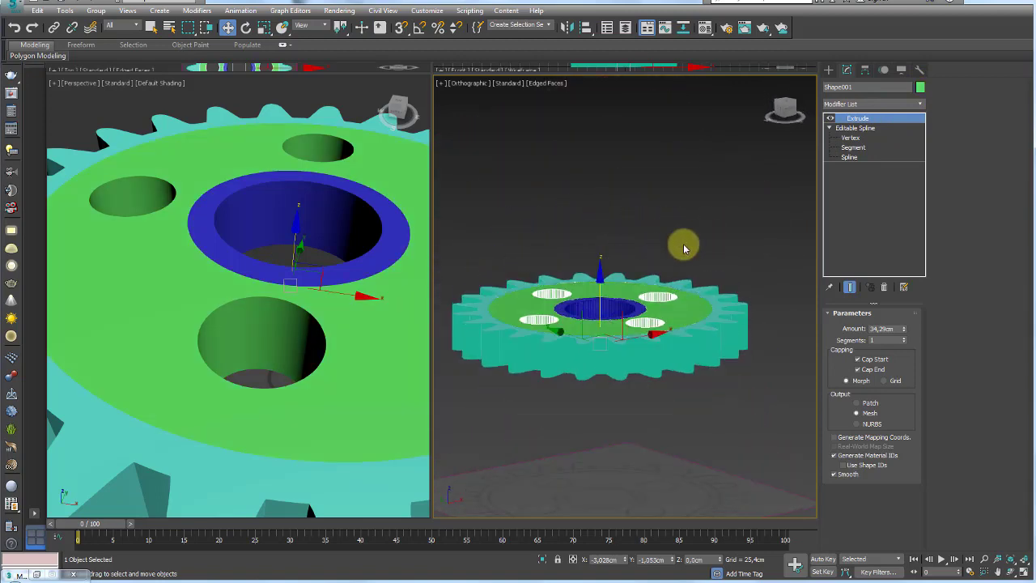
pyautogui.press('r')
pyautogui.scroll(2, 627, 296)
pyautogui.scroll(-2, 626, 297)
pyautogui.moveTo(626, 296)
pyautogui.keyDown('alt'); pyautogui.mouseDown(button='middle')
pyautogui.moveTo(604, 336)
pyautogui.moveTo(635, 323)
pyautogui.mouseUp(button='middle'); pyautogui.keyUp('alt')
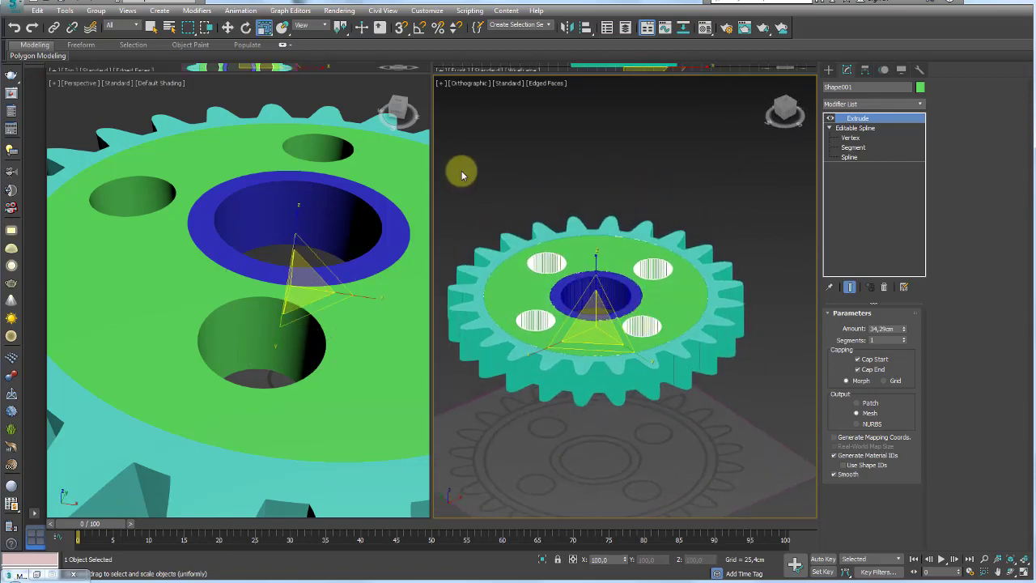
pyautogui.moveTo(462, 175); pyautogui.dragTo(566, 193, button='middle')
pyautogui.moveTo(905, 330); pyautogui.dragTo(908, 329)
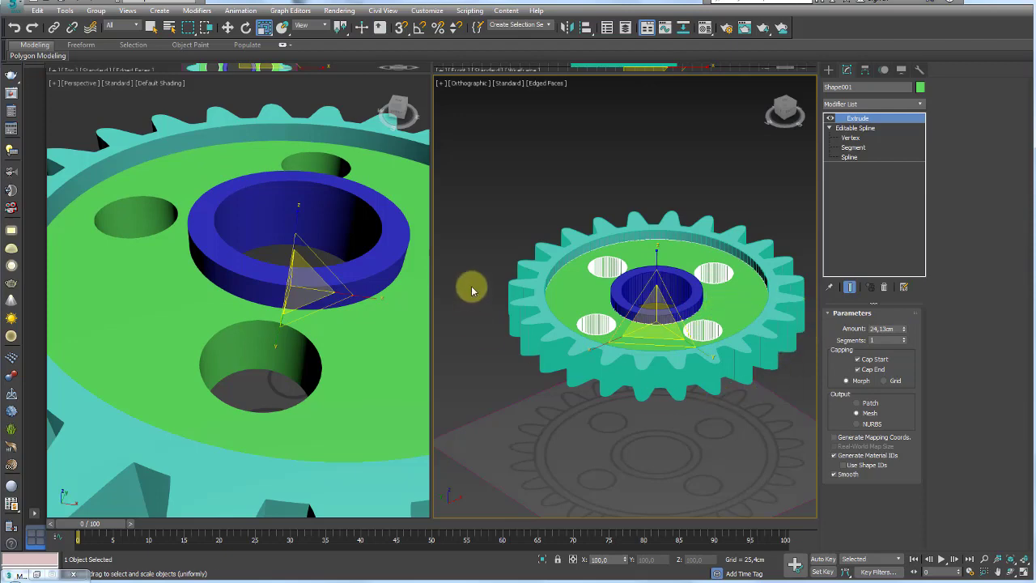
# Step: Align the blue ring to the gear, Center to Center
pyautogui.keyDown('alt'); pyautogui.moveTo(745, 309); pyautogui.dragTo(706, 295, button='middle'); pyautogui.keyUp('alt')
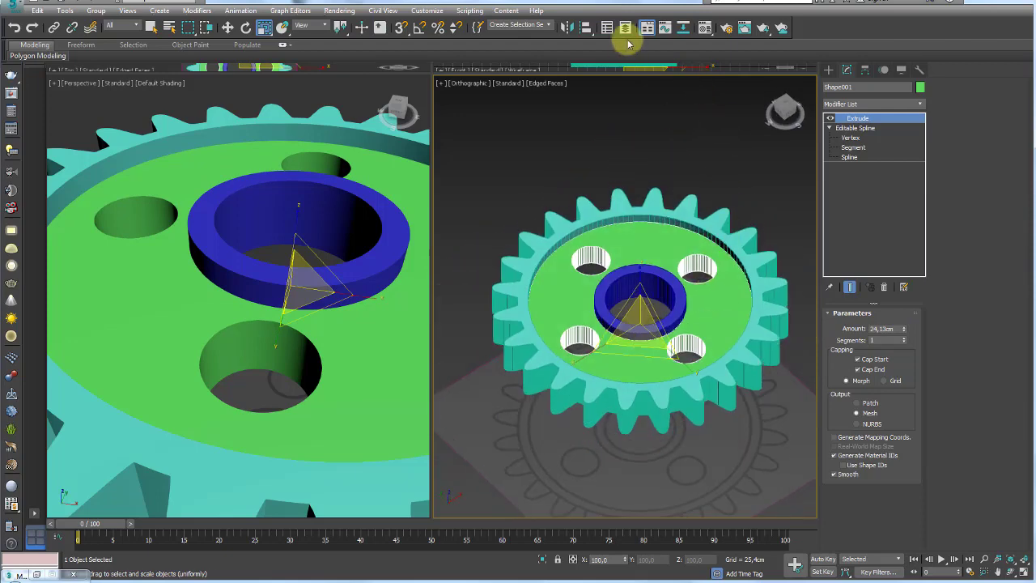
pyautogui.click(587, 28)
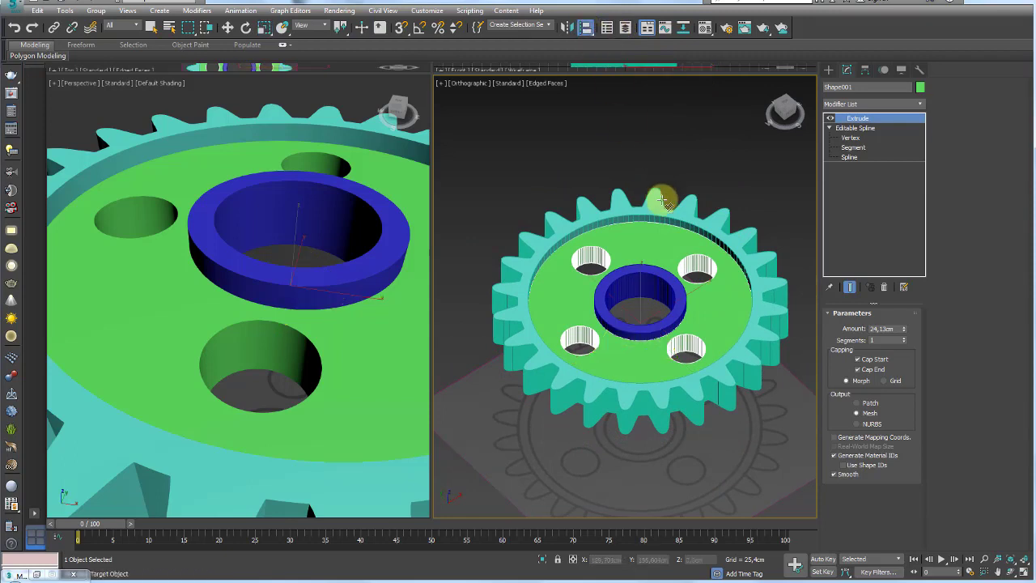
pyautogui.click(648, 279)
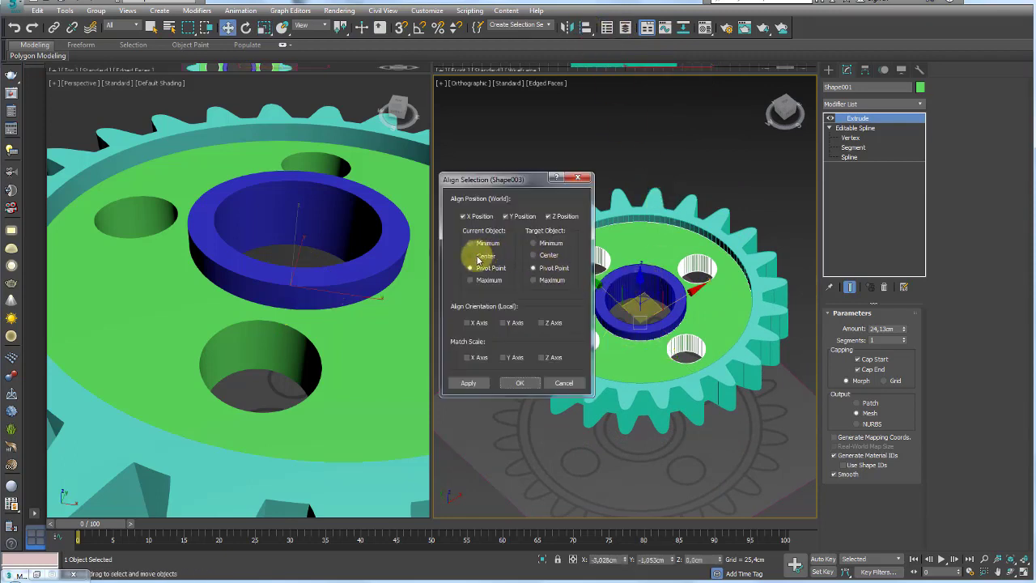
pyautogui.click(480, 256)
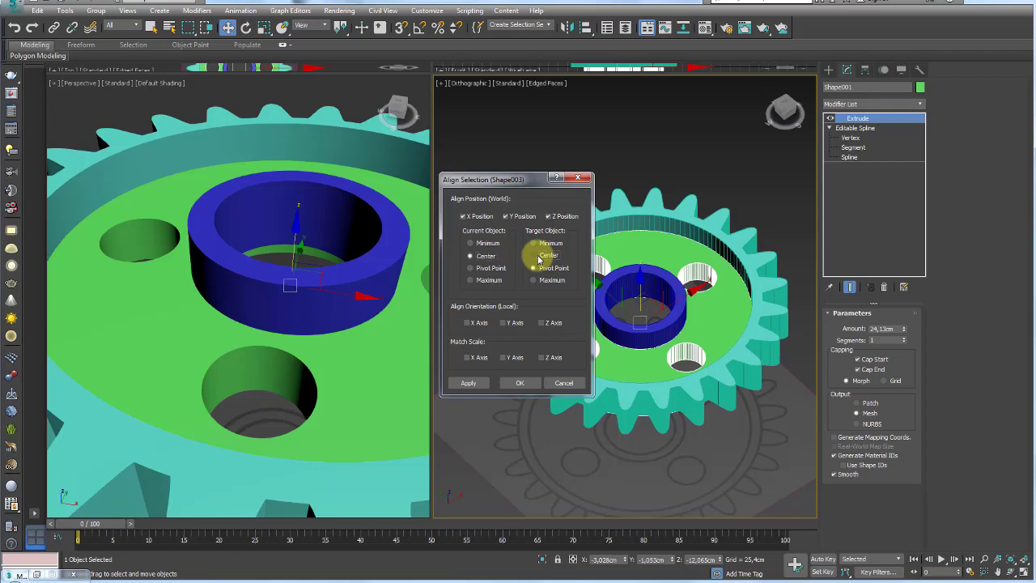
pyautogui.click(538, 256)
pyautogui.click(520, 383)
# Step: Raise the blue ring's Extrude Amount to 77.47 cm, forming a tall hub
pyautogui.moveTo(642, 327)
pyautogui.keyDown('alt'); pyautogui.mouseDown(button='middle')
pyautogui.moveTo(656, 238)
pyautogui.moveTo(686, 297)
pyautogui.moveTo(684, 324)
pyautogui.moveTo(705, 294)
pyautogui.moveTo(705, 347)
pyautogui.moveTo(705, 292)
pyautogui.moveTo(710, 340)
pyautogui.moveTo(739, 250)
pyautogui.moveTo(744, 324)
pyautogui.moveTo(669, 275)
pyautogui.mouseUp(button='middle'); pyautogui.keyUp('alt')
pyautogui.scroll(-3, 710, 340)
pyautogui.scroll(4, 734, 308)
pyautogui.click(734, 308)
pyautogui.click(649, 309)
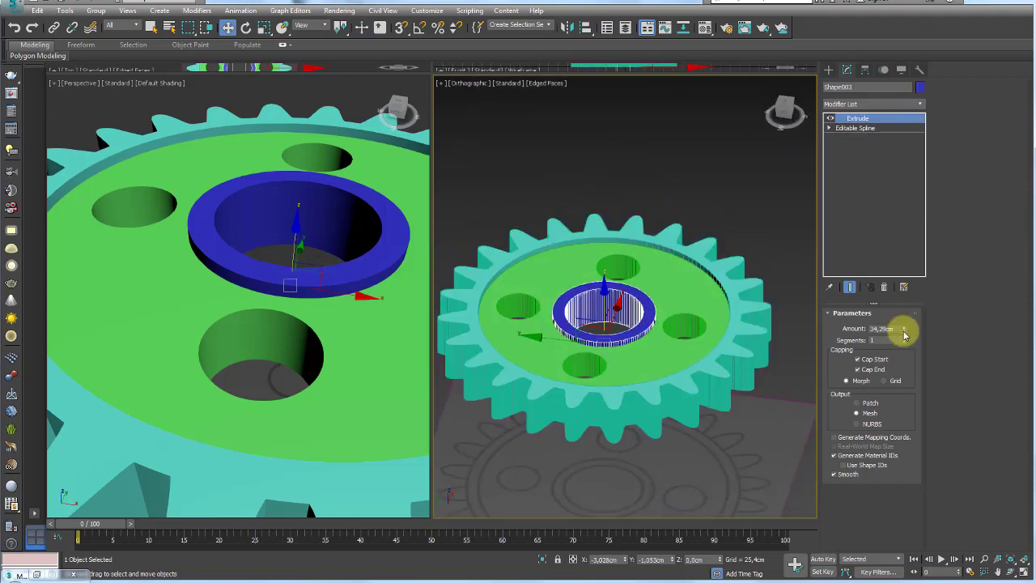
pyautogui.moveTo(904, 334); pyautogui.dragTo(907, 308)
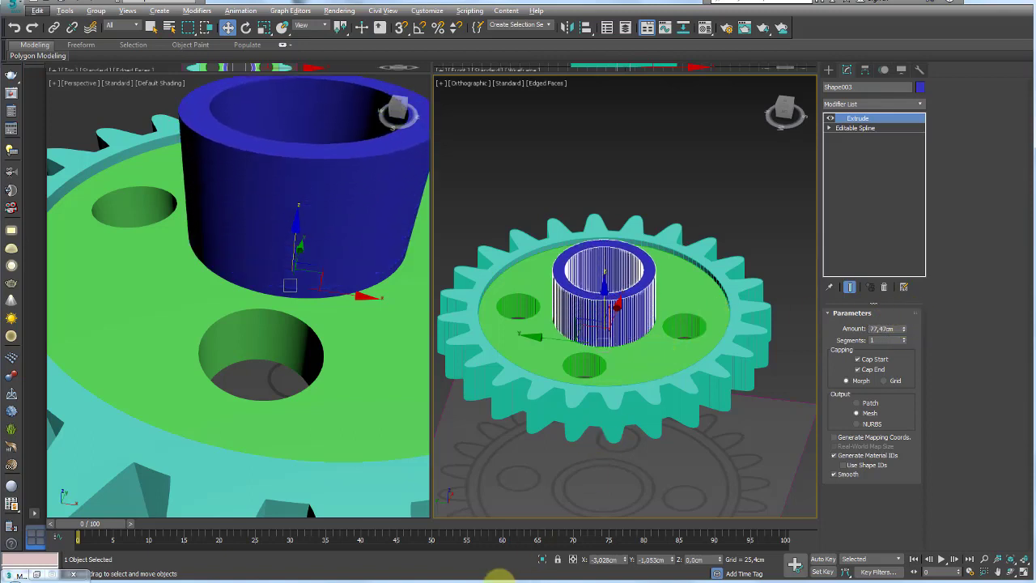
# Step: Check the reference gear photo, then orbit to view the whole gear
pyautogui.click(499, 575)
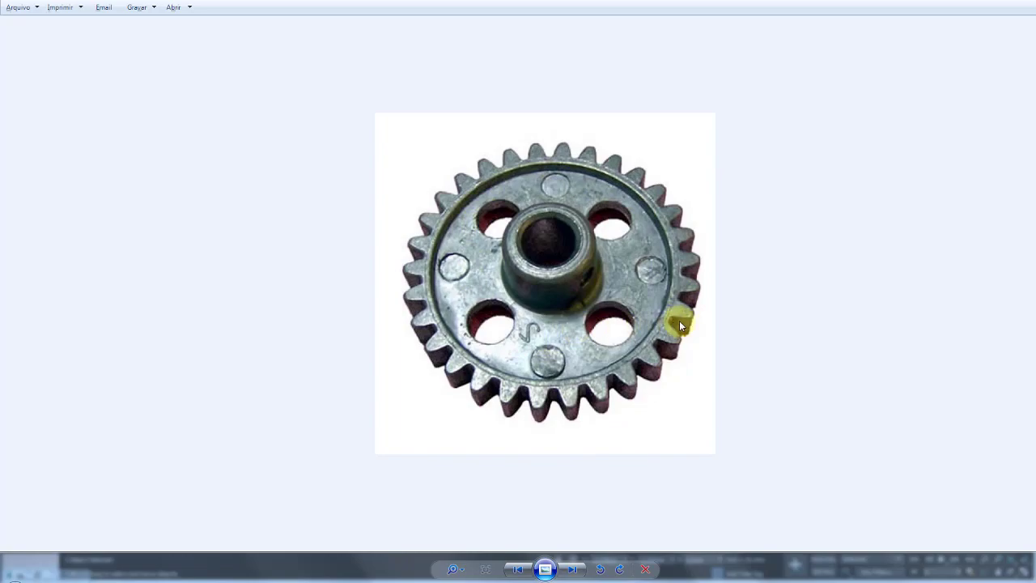
pyautogui.hotkey('alt', 'Tab')
pyautogui.scroll(3, 638, 305)
pyautogui.scroll(3, 654, 326)
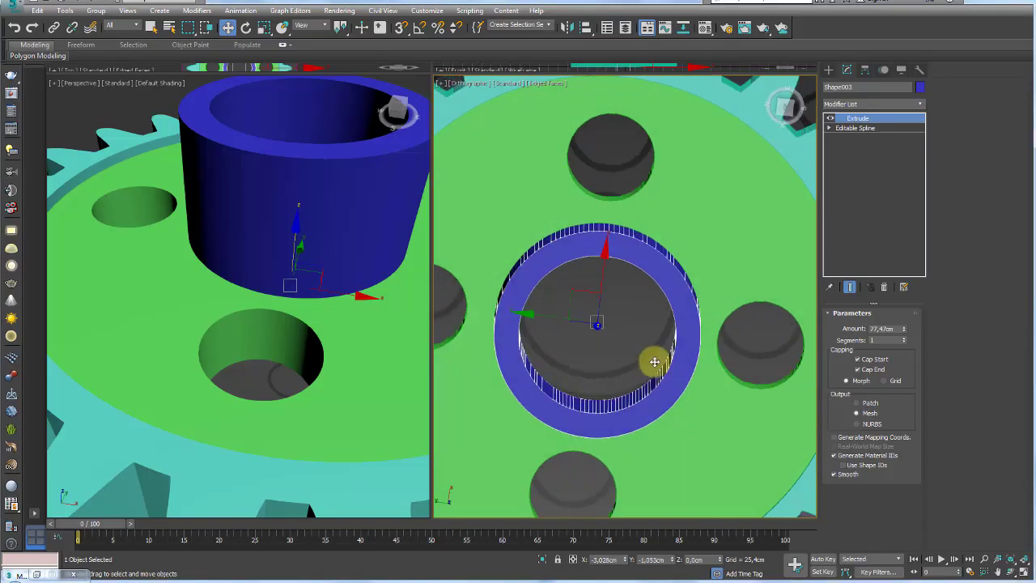
pyautogui.keyDown('alt'); pyautogui.moveTo(654, 361); pyautogui.dragTo(661, 278, button='middle'); pyautogui.keyUp('alt')
# Step: Shorten the blue hub slightly and convert it to Editable Poly
pyautogui.scroll(-2, 629, 295)
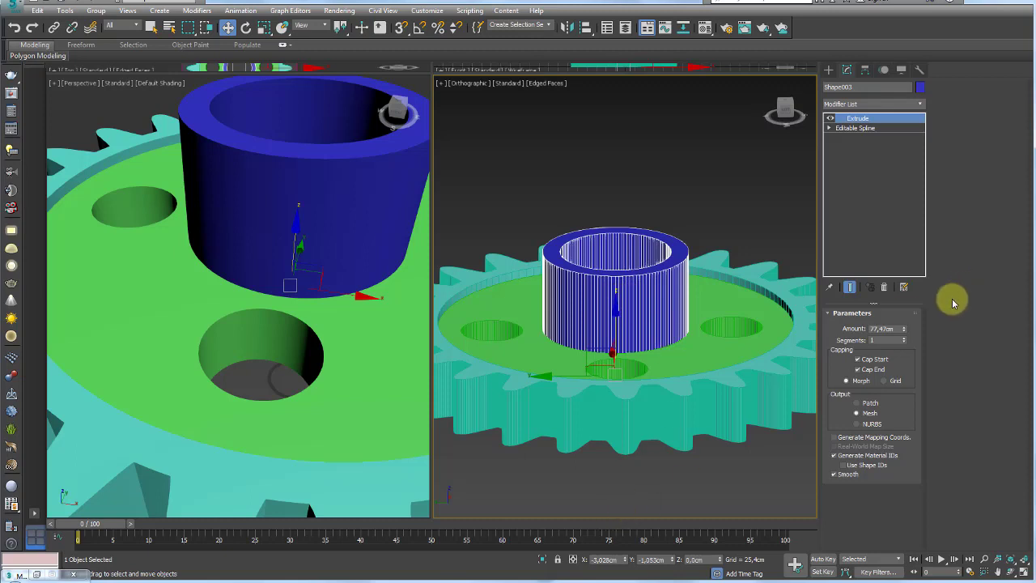
pyautogui.moveTo(904, 327); pyautogui.dragTo(902, 334)
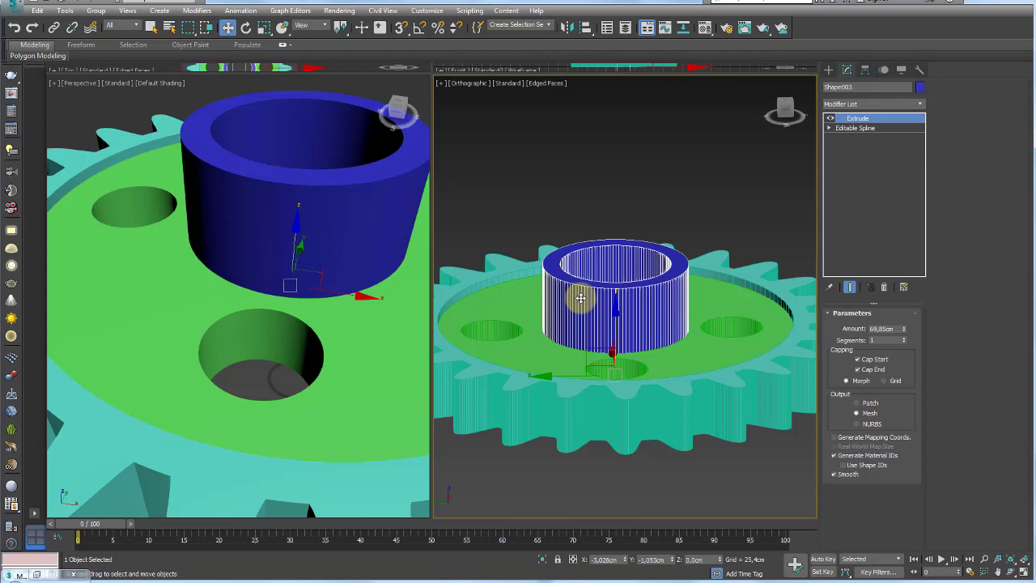
pyautogui.rightClick(581, 298)
pyautogui.click(660, 303)
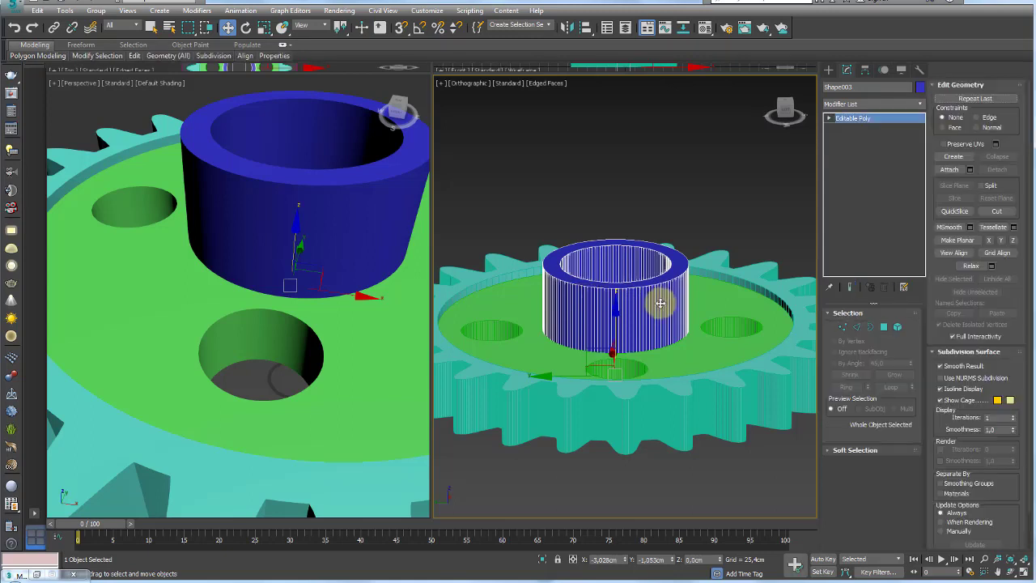
# Step: Select the hub's vertical edges and Connect them to add an edge loop
pyautogui.click(856, 326)
pyautogui.keyDown('alt'); pyautogui.moveTo(615, 203); pyautogui.dragTo(705, 294, button='middle'); pyautogui.keyUp('alt')
pyautogui.moveTo(492, 305); pyautogui.dragTo(712, 243)
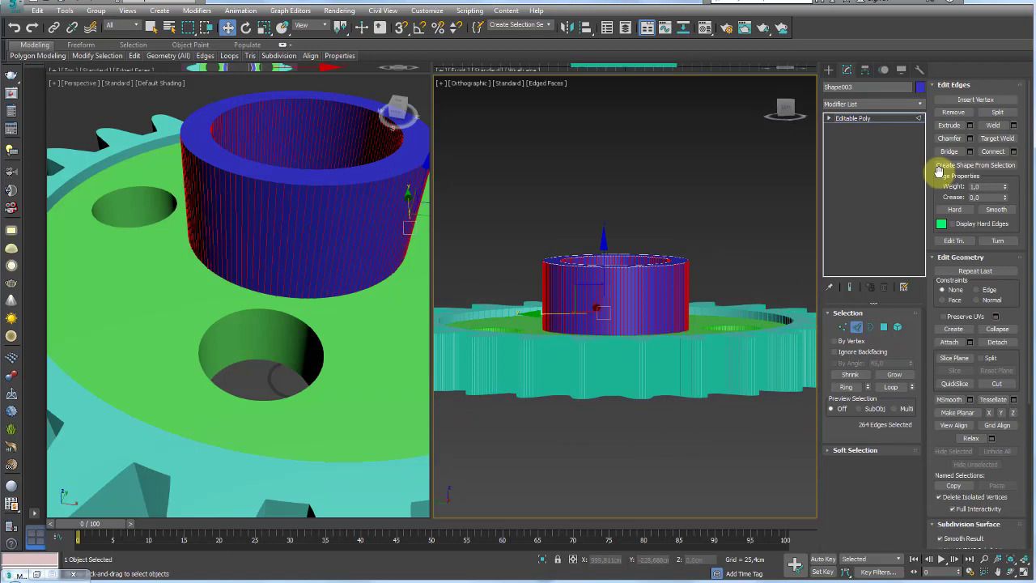
pyautogui.click(1002, 153)
pyautogui.scroll(2, 647, 266)
pyautogui.scroll(2, 601, 300)
pyautogui.scroll(3, 599, 306)
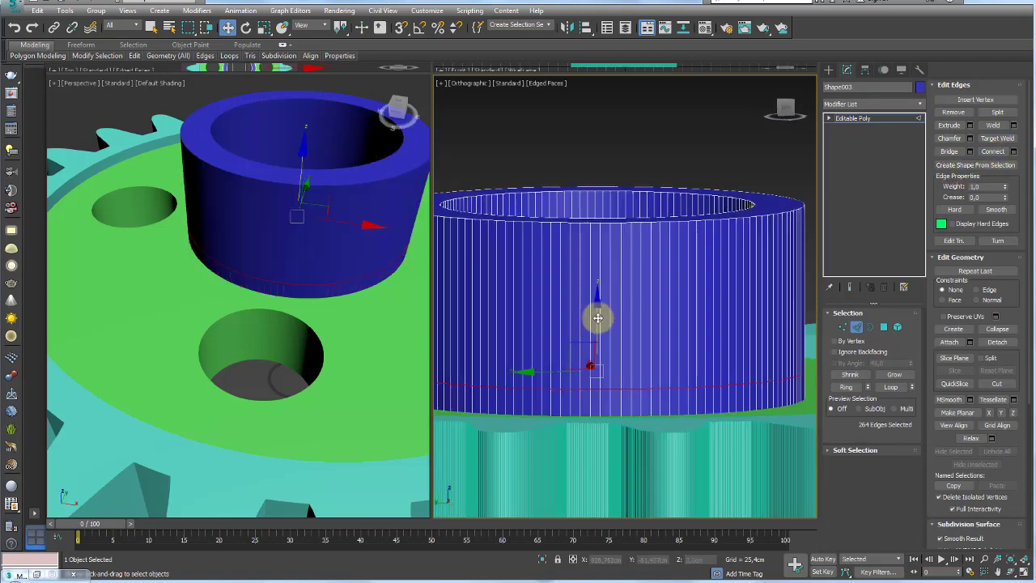
pyautogui.scroll(-4, 605, 343)
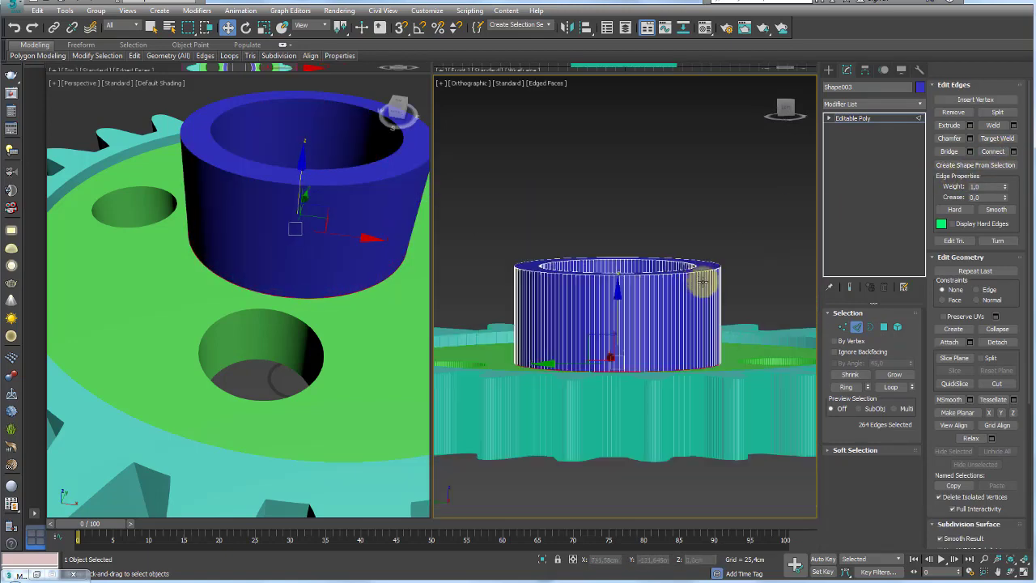
# Step: Scale the hub's top border inward to taper it, then Bridge to close the rim
pyautogui.moveTo(604, 343)
pyautogui.keyDown('alt'); pyautogui.mouseDown(button='middle')
pyautogui.moveTo(710, 294)
pyautogui.moveTo(809, 323)
pyautogui.mouseUp(button='middle'); pyautogui.keyUp('alt')
pyautogui.click(869, 325)
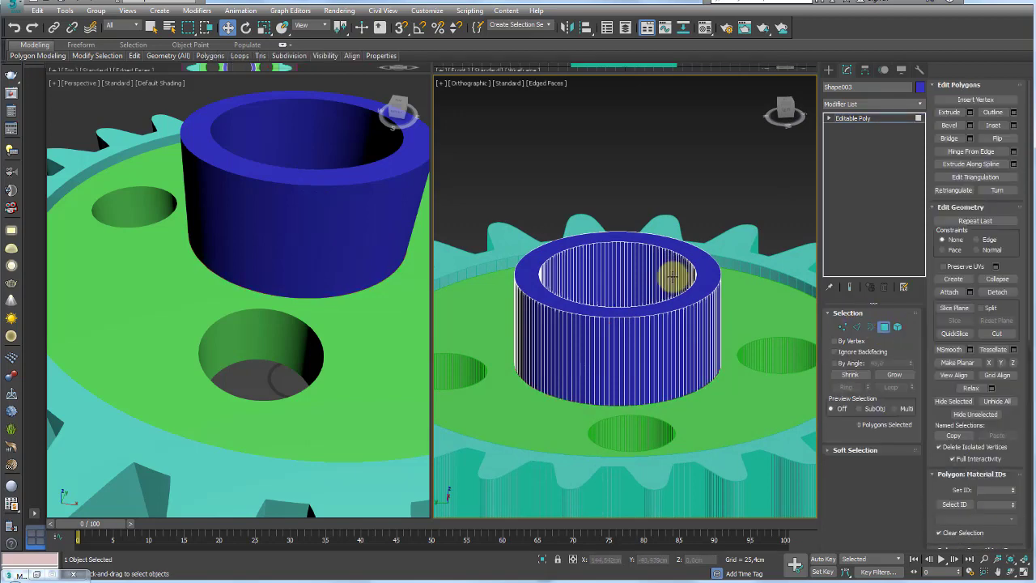
pyautogui.click(870, 326)
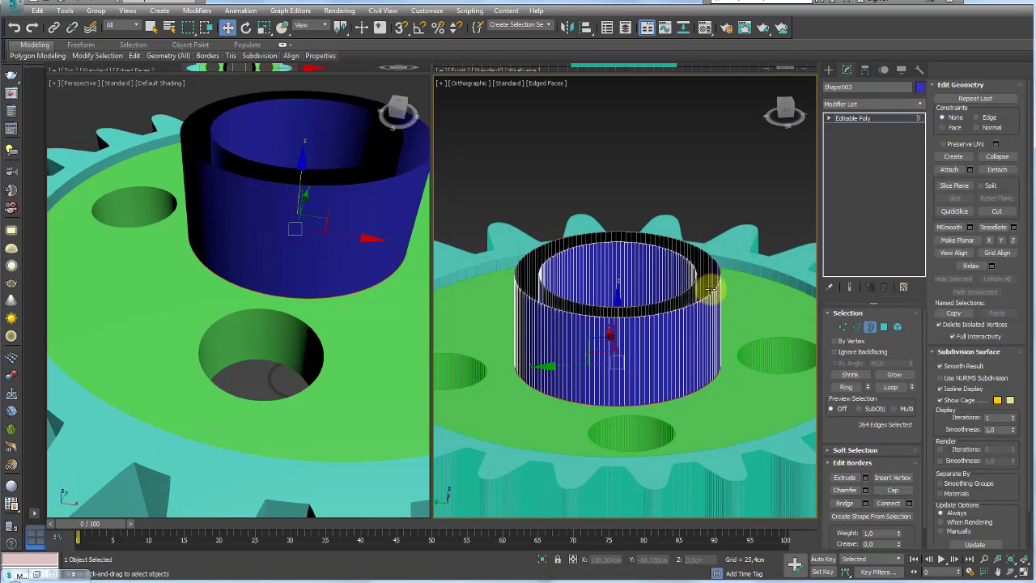
pyautogui.click(710, 293)
pyautogui.press('r')
pyautogui.moveTo(617, 273); pyautogui.dragTo(613, 279)
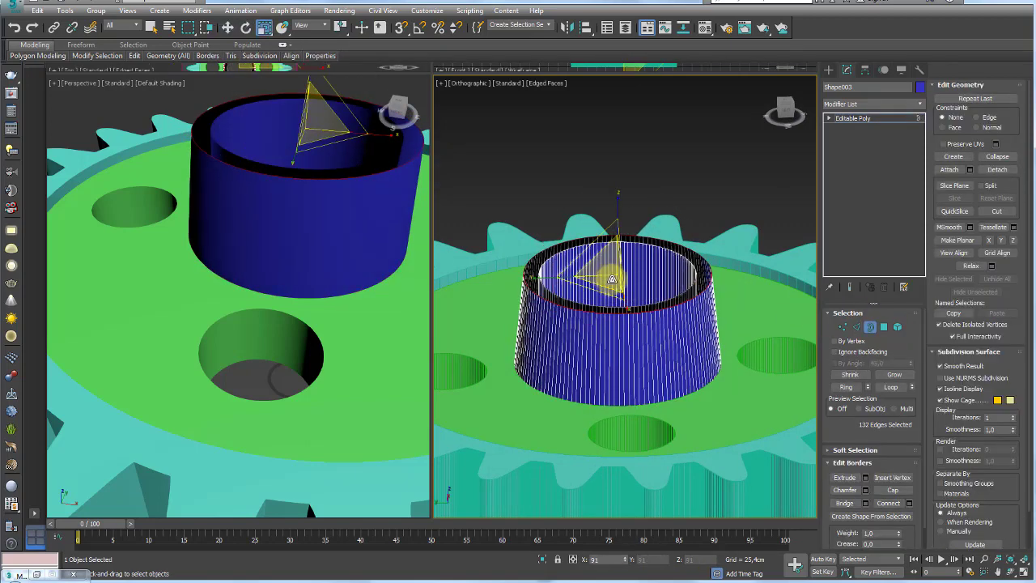
pyautogui.moveTo(737, 242)
pyautogui.keyDown('alt'); pyautogui.mouseDown(button='middle')
pyautogui.moveTo(731, 261)
pyautogui.moveTo(747, 220)
pyautogui.mouseUp(button='middle'); pyautogui.keyUp('alt')
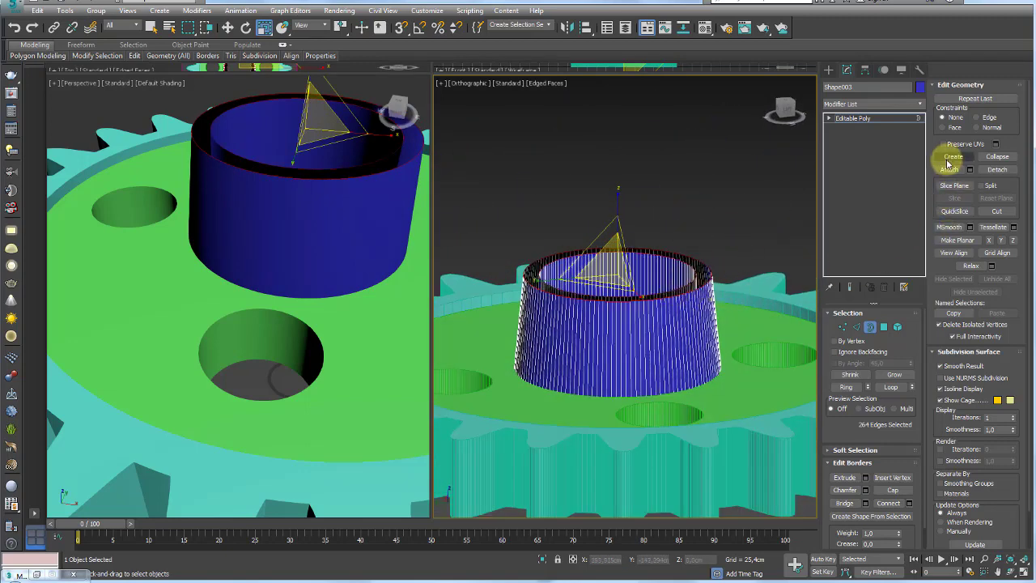
pyautogui.click(843, 502)
pyautogui.keyDown('alt'); pyautogui.moveTo(786, 397); pyautogui.dragTo(745, 351, button='middle'); pyautogui.keyUp('alt')
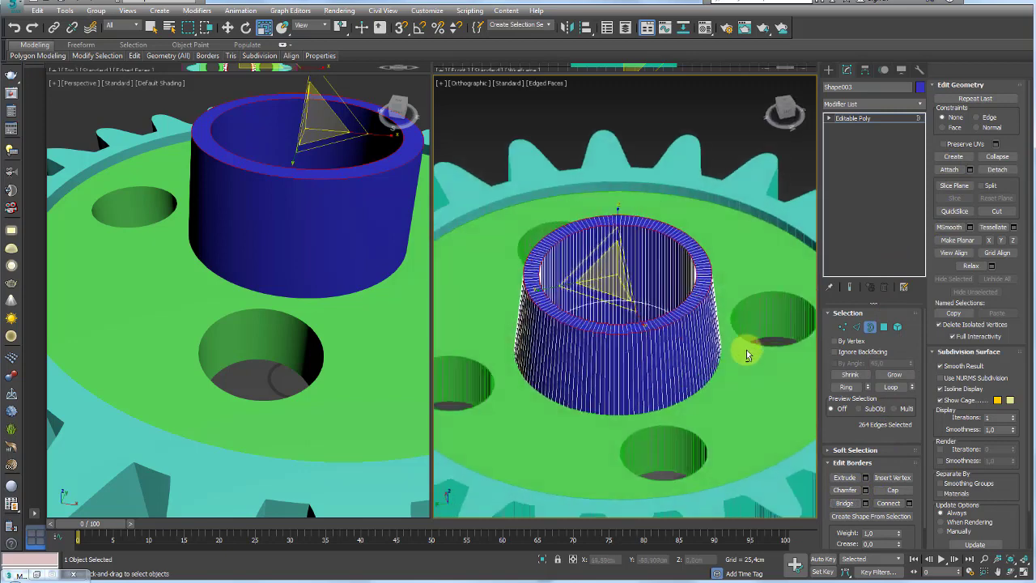
# Step: Chamfer the hub's rim edges with an amount of about 1.37 cm
pyautogui.click(856, 326)
pyautogui.scroll(5, 712, 324)
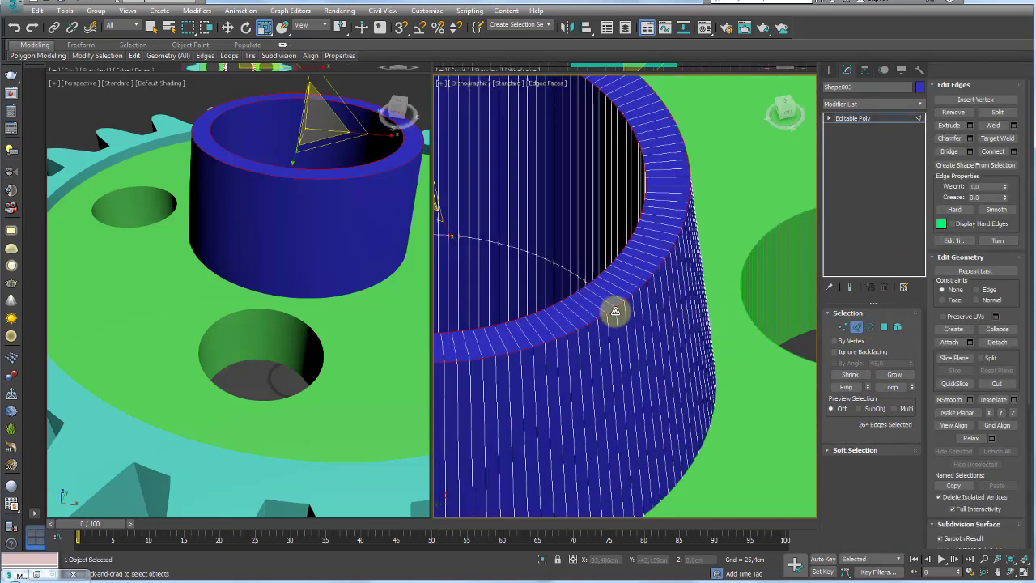
pyautogui.scroll(-3, 688, 310)
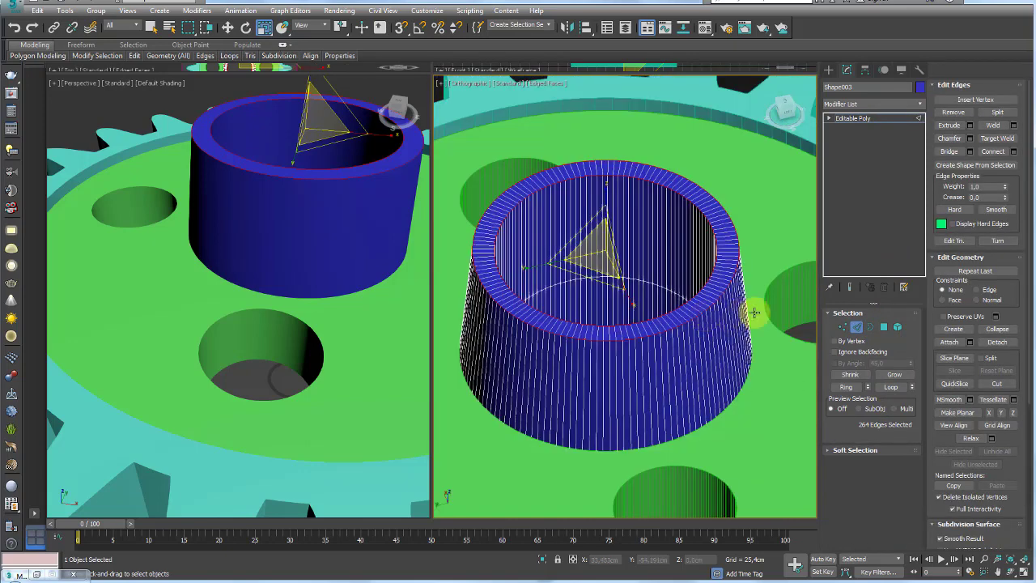
pyautogui.click(971, 139)
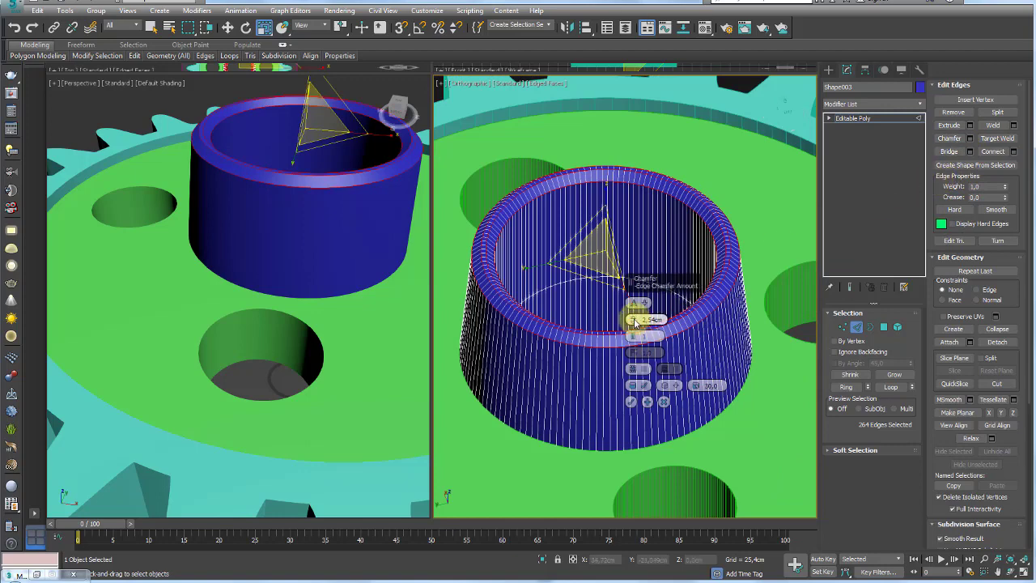
pyautogui.moveTo(634, 314); pyautogui.dragTo(637, 327)
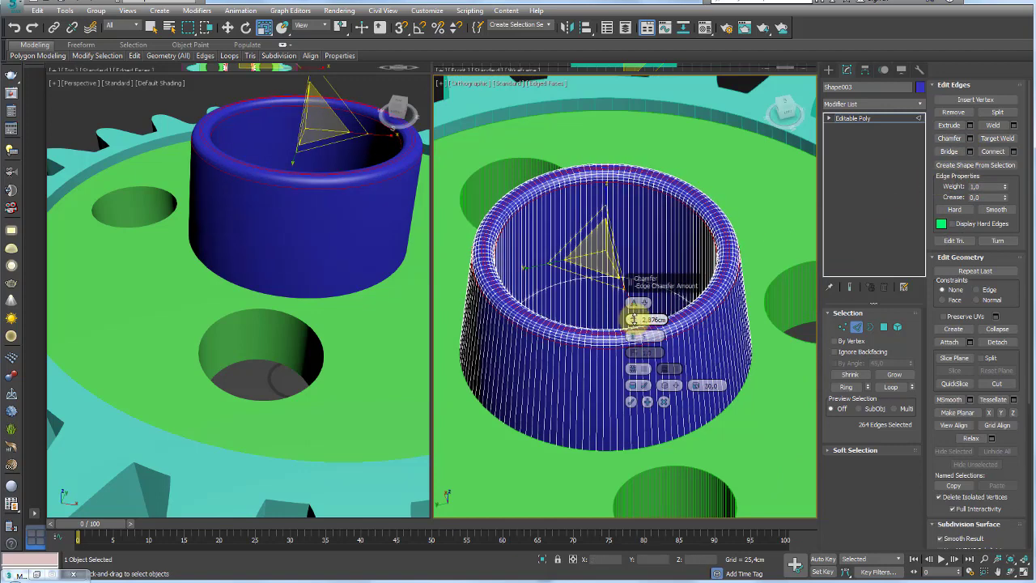
pyautogui.click(632, 401)
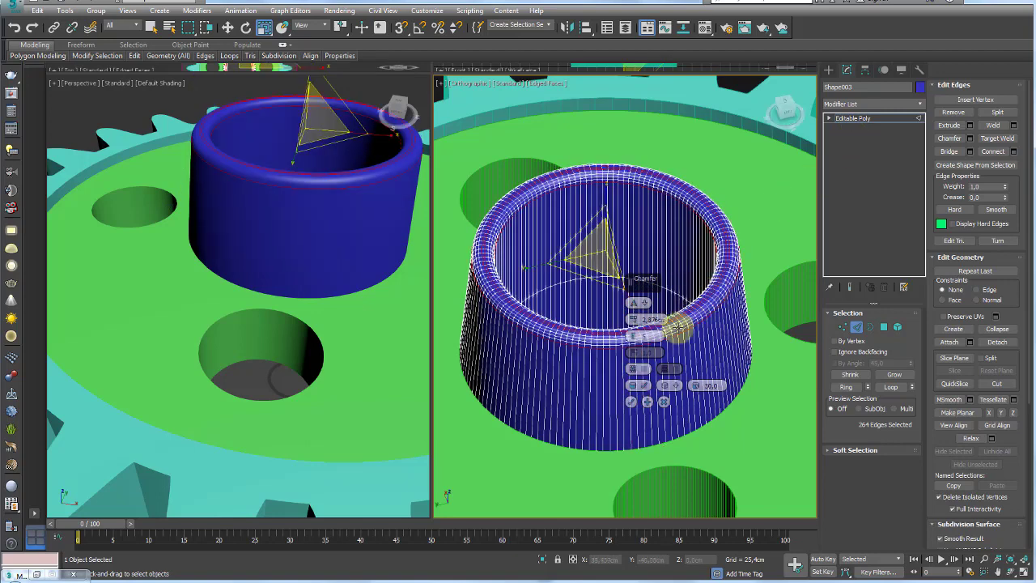
pyautogui.click(631, 401)
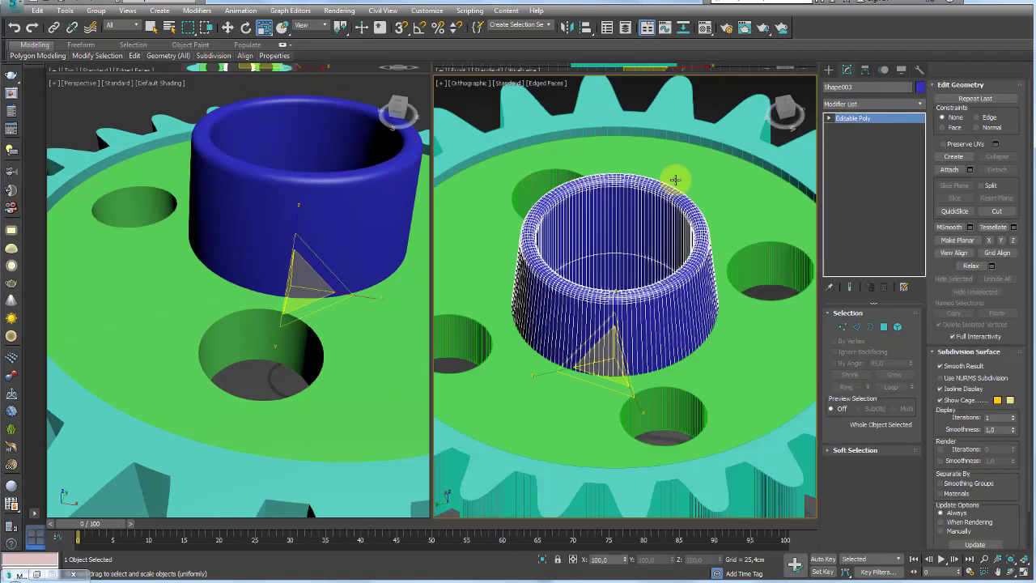
pyautogui.scroll(-8, 671, 173)
# Step: Move all gear parts and the reference plate off the grid centre, and switch to Perspective view
pyautogui.click(695, 130)
pyautogui.moveTo(695, 129)
pyautogui.mouseDown(button='middle')
pyautogui.moveTo(657, 199)
pyautogui.moveTo(689, 250)
pyautogui.moveTo(709, 328)
pyautogui.moveTo(679, 181)
pyautogui.moveTo(704, 153)
pyautogui.moveTo(687, 241)
pyautogui.moveTo(667, 239)
pyautogui.moveTo(655, 300)
pyautogui.moveTo(650, 200)
pyautogui.moveTo(640, 291)
pyautogui.mouseUp(button='middle')
pyautogui.scroll(-5, 666, 239)
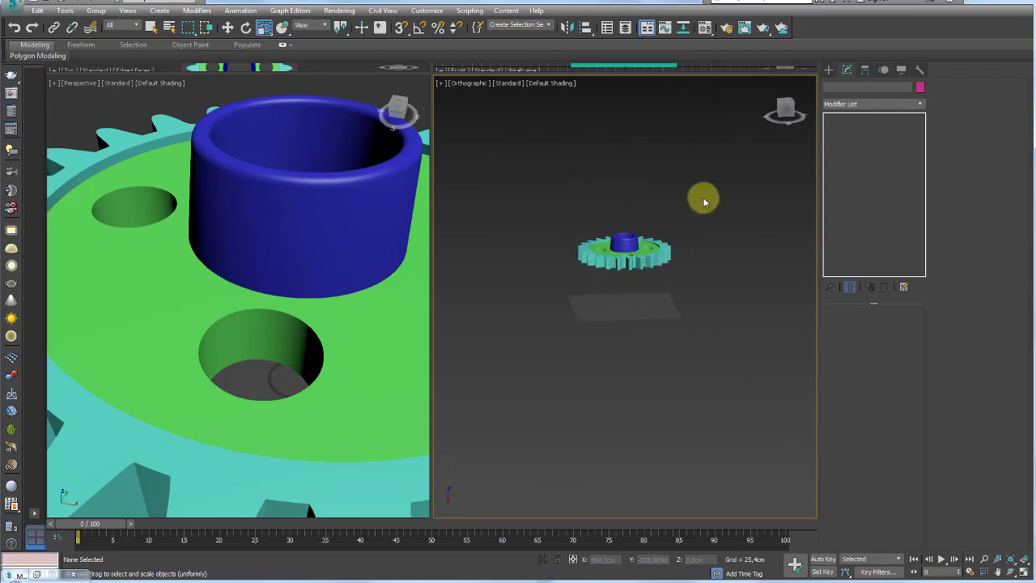
pyautogui.moveTo(591, 277); pyautogui.dragTo(468, 262)
pyautogui.press('w')
pyautogui.moveTo(467, 262)
pyautogui.keyDown('alt'); pyautogui.mouseDown(button='middle')
pyautogui.moveTo(636, 278)
pyautogui.moveTo(664, 338)
pyautogui.moveTo(594, 243)
pyautogui.moveTo(706, 265)
pyautogui.moveTo(668, 324)
pyautogui.moveTo(677, 418)
pyautogui.mouseUp(button='middle'); pyautogui.keyUp('alt')
pyautogui.moveTo(678, 418); pyautogui.dragTo(610, 238)
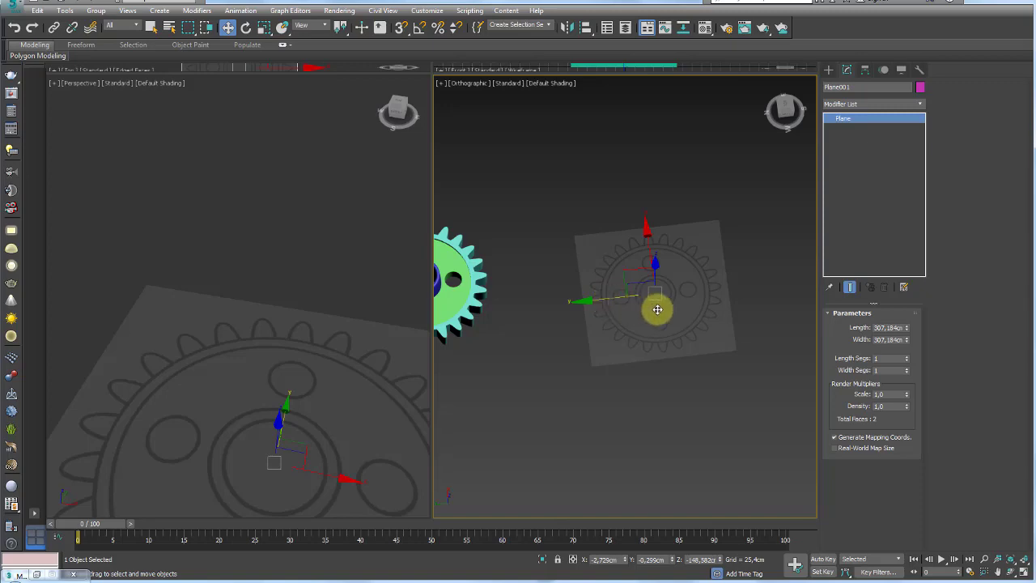
pyautogui.hotkey('ctrl', 'z')
pyautogui.moveTo(597, 272)
pyautogui.mouseDown()
pyautogui.moveTo(310, 303)
pyautogui.moveTo(582, 290)
pyautogui.mouseUp()
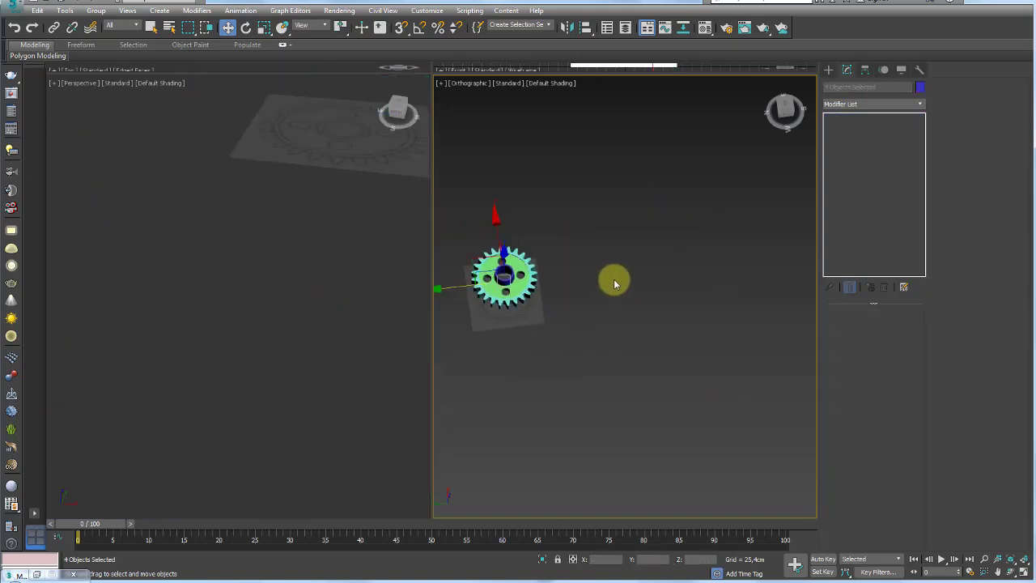
pyautogui.moveTo(612, 279)
pyautogui.keyDown('alt'); pyautogui.mouseDown(button='middle')
pyautogui.moveTo(640, 300)
pyautogui.moveTo(657, 288)
pyautogui.mouseUp(button='middle'); pyautogui.keyUp('alt')
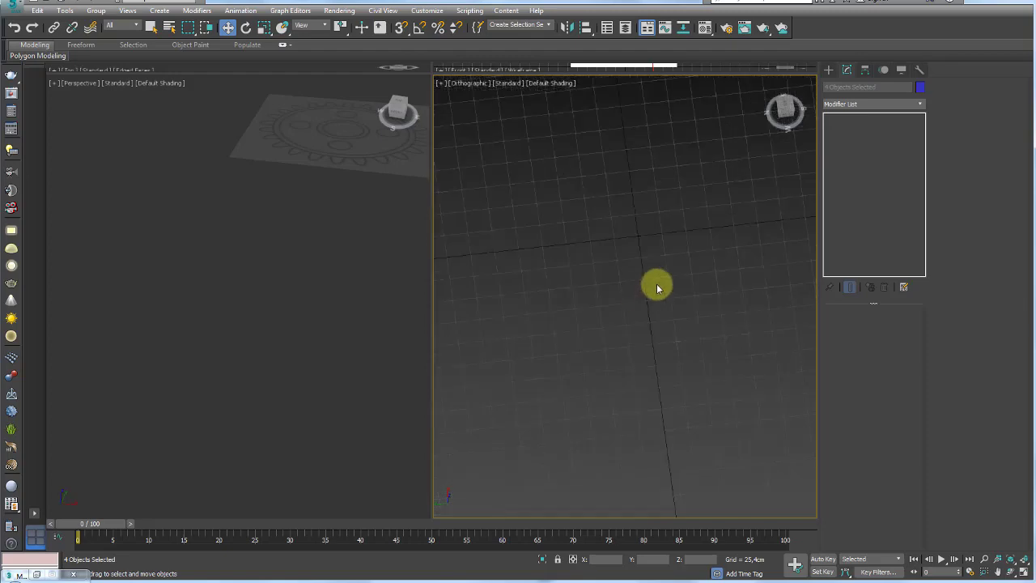
pyautogui.press('p')
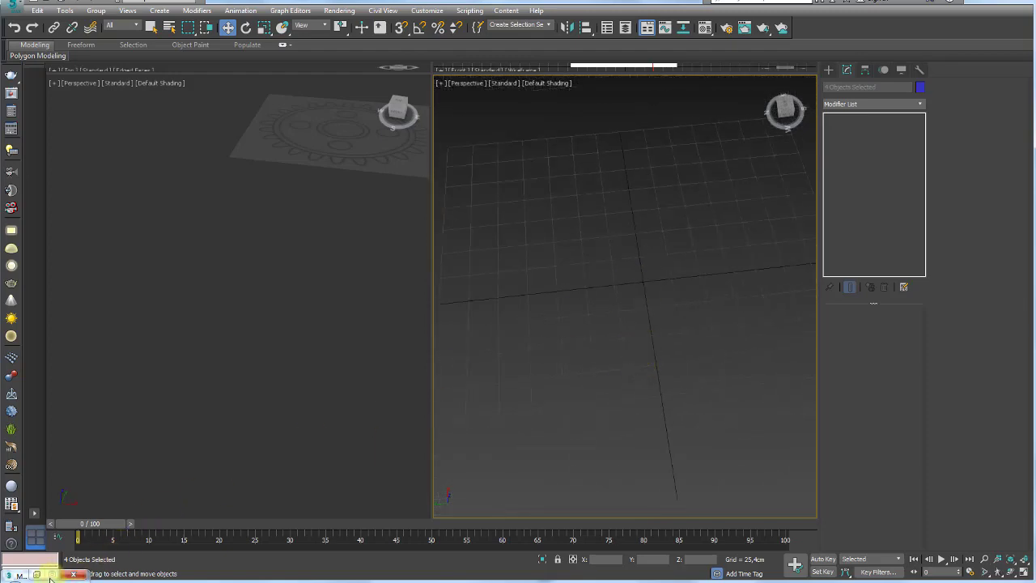
# Step: View the spur gear and helical gears photos, then return to 3ds Max's Shapes panel
pyautogui.click(485, 576)
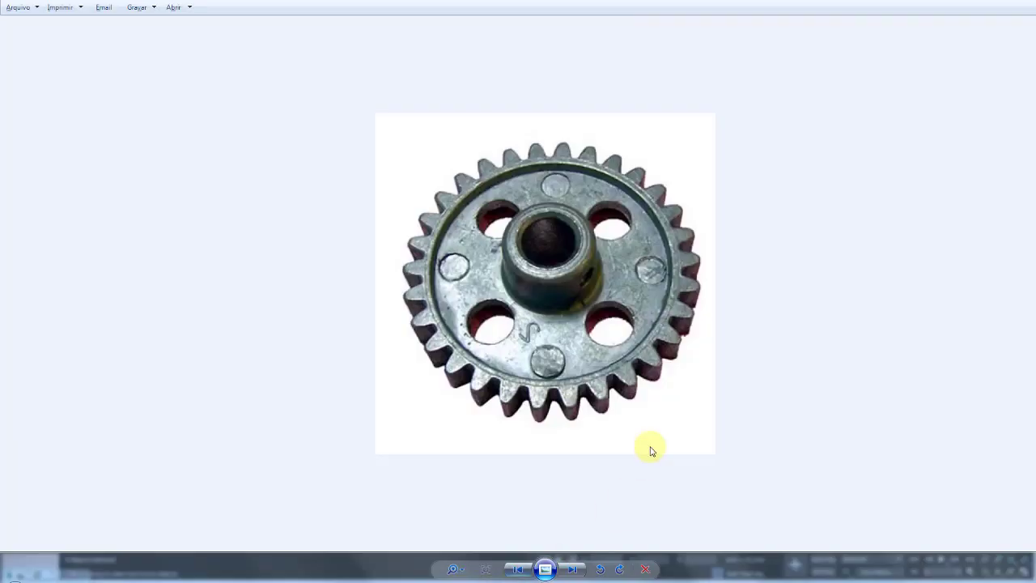
pyautogui.click(574, 570)
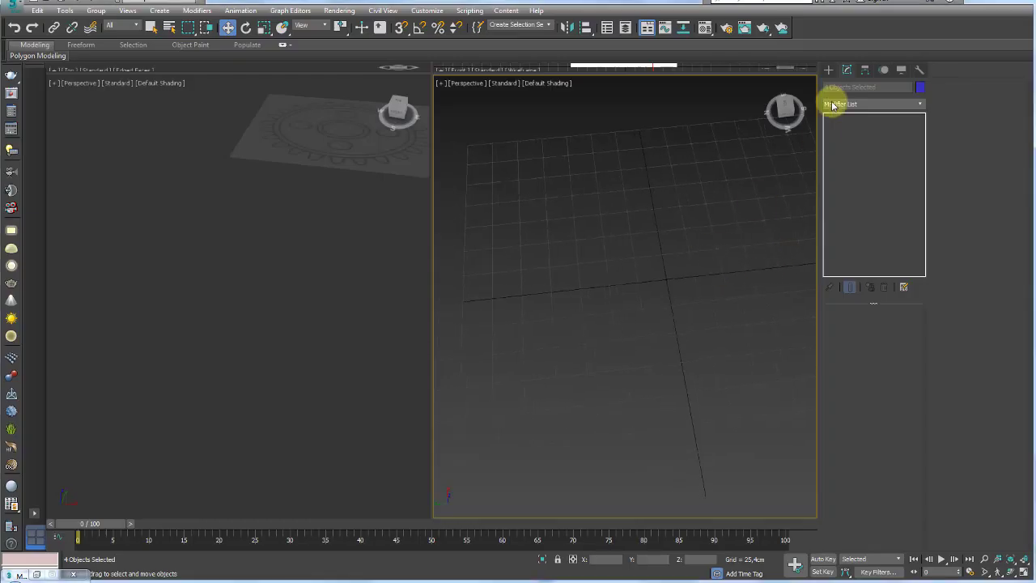
pyautogui.click(827, 71)
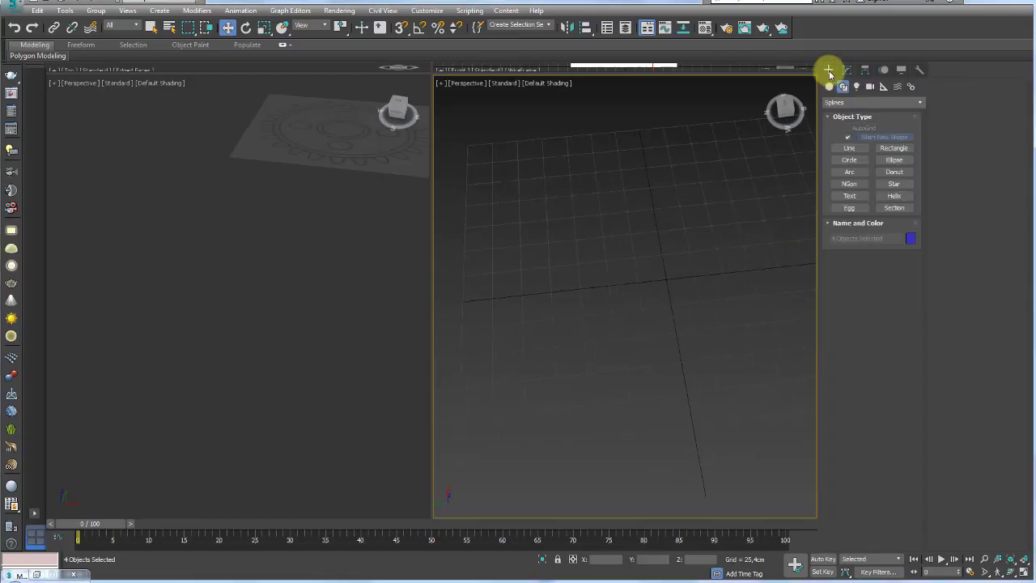
# Step: Draw a 54.232 cm radius circle centred on the grid origin
pyautogui.click(850, 159)
pyautogui.moveTo(666, 291); pyautogui.dragTo(733, 378)
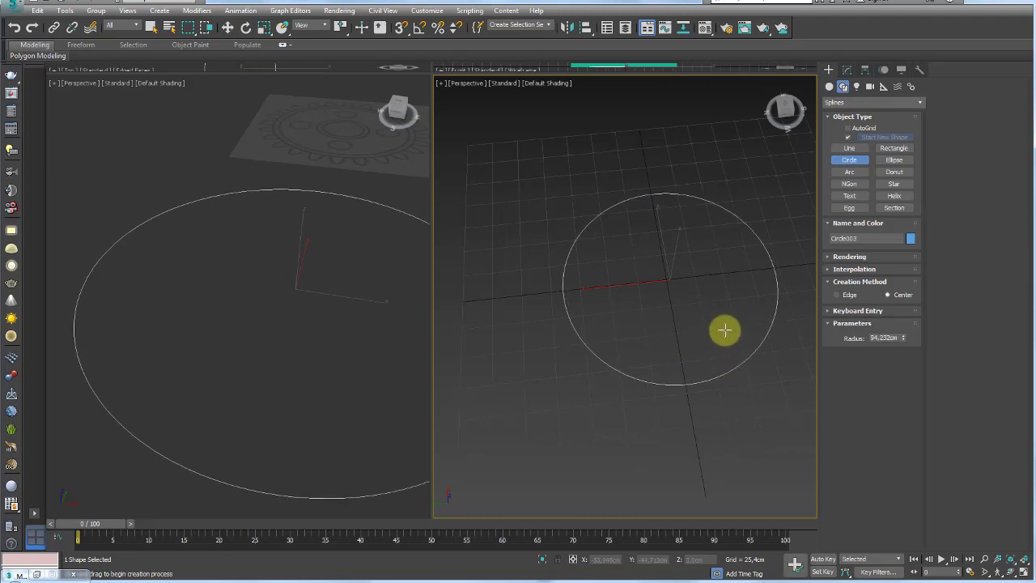
pyautogui.moveTo(724, 330)
pyautogui.keyDown('alt'); pyautogui.mouseDown(button='middle')
pyautogui.moveTo(694, 369)
pyautogui.moveTo(649, 345)
pyautogui.mouseUp(button='middle'); pyautogui.keyUp('alt')
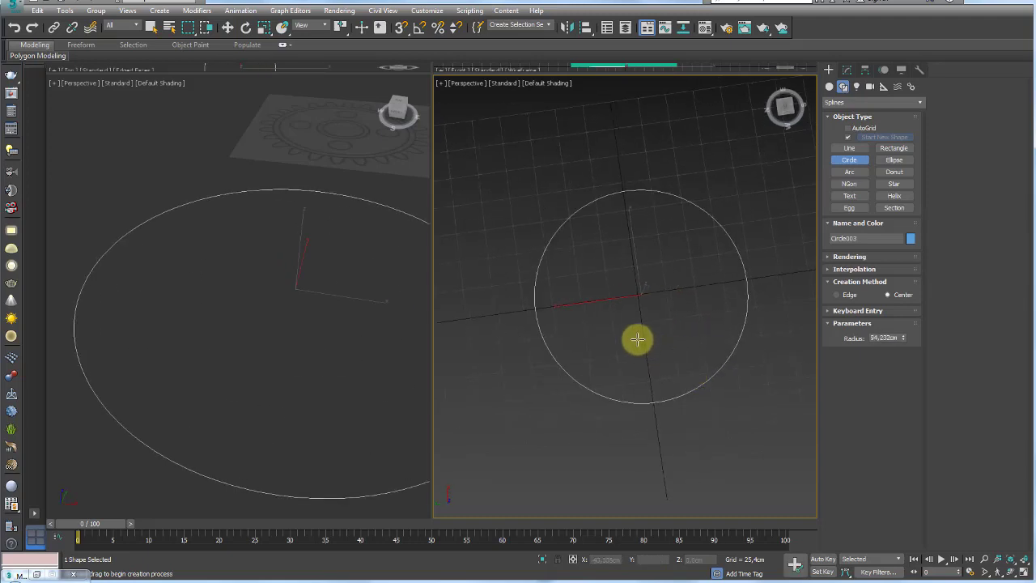
pyautogui.scroll(5, 638, 336)
pyautogui.scroll(-7, 643, 315)
pyautogui.keyDown('alt'); pyautogui.moveTo(643, 300); pyautogui.dragTo(756, 296, button='middle'); pyautogui.keyUp('alt')
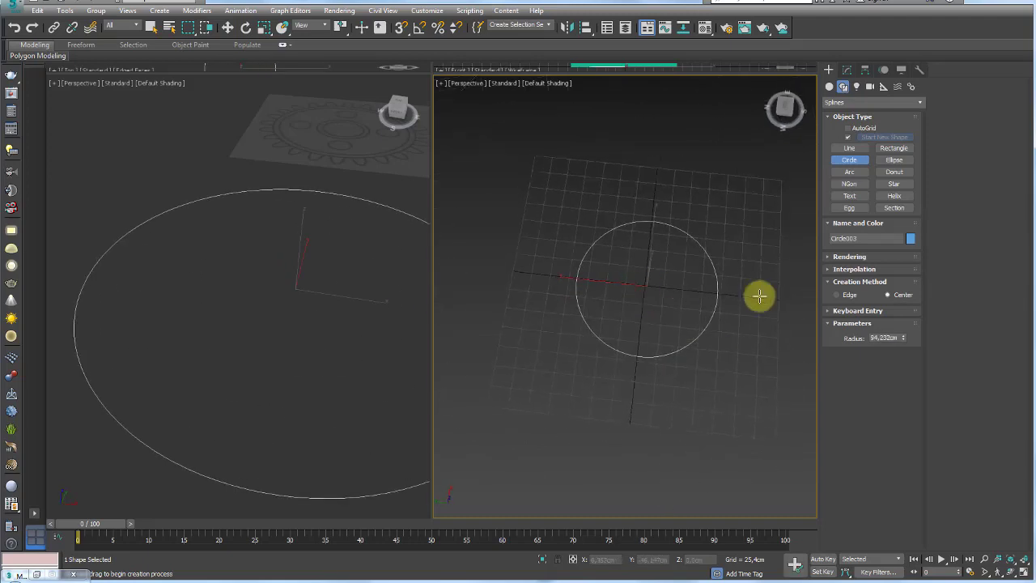
pyautogui.click(843, 272)
pyautogui.scroll(3, 670, 286)
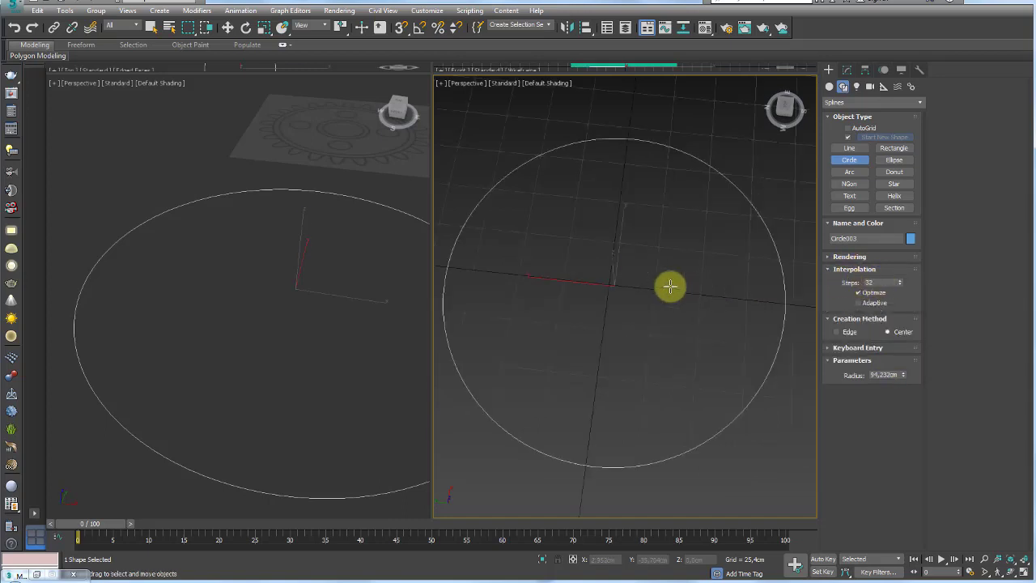
# Step: Clone the circle in place and shrink the copy's radius to 42.942 cm
pyautogui.press('w')
pyautogui.scroll(-2, 666, 299)
pyautogui.hotkey('ctrl', 'v')
pyautogui.click(519, 327)
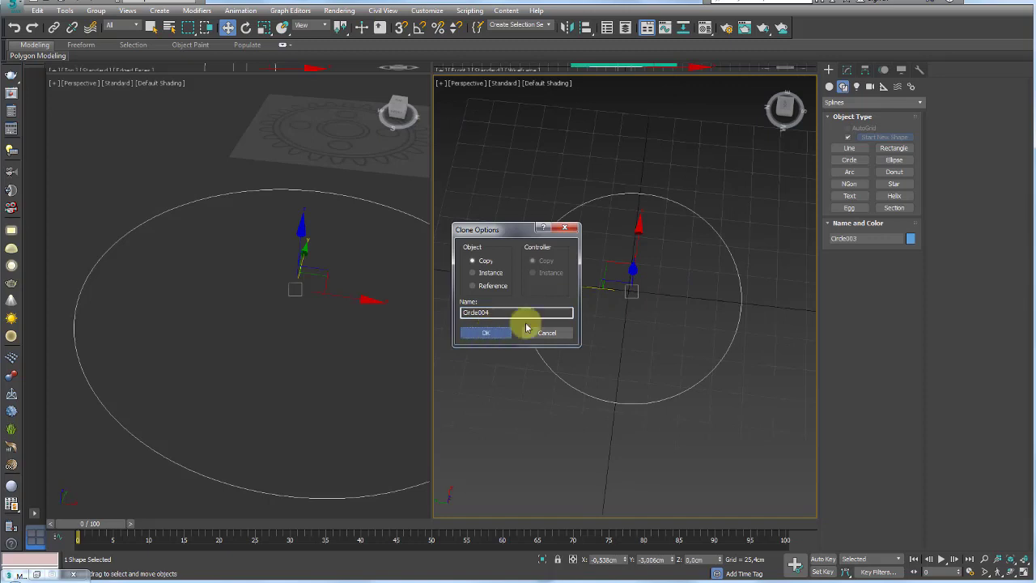
pyautogui.click(845, 71)
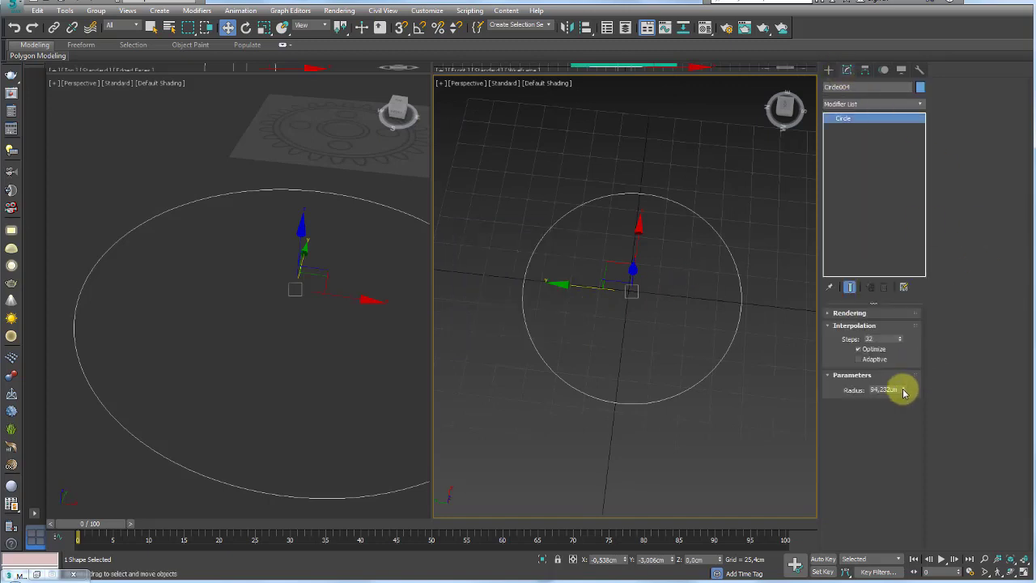
pyautogui.moveTo(904, 392); pyautogui.dragTo(906, 416)
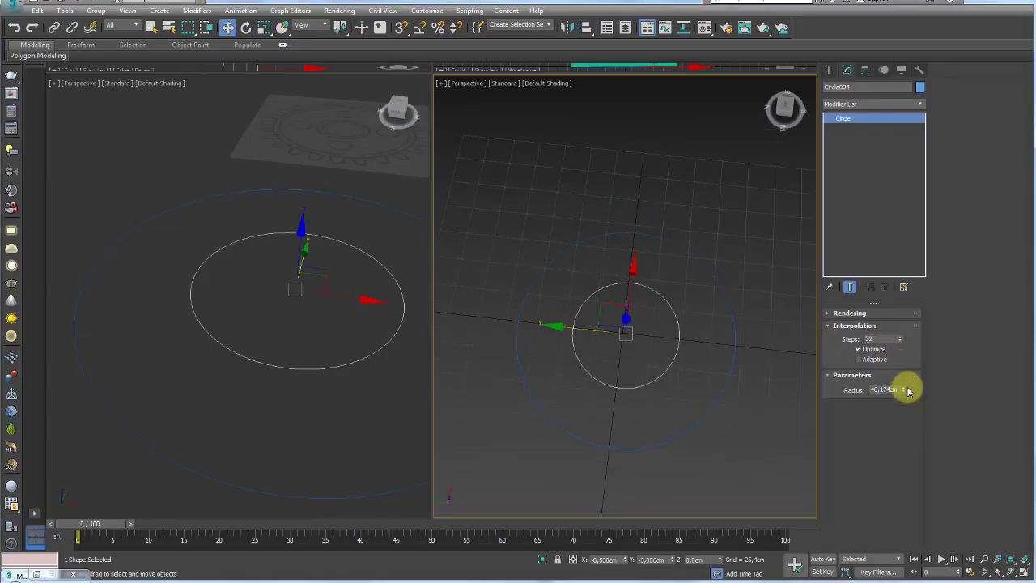
pyautogui.moveTo(905, 394); pyautogui.dragTo(906, 396)
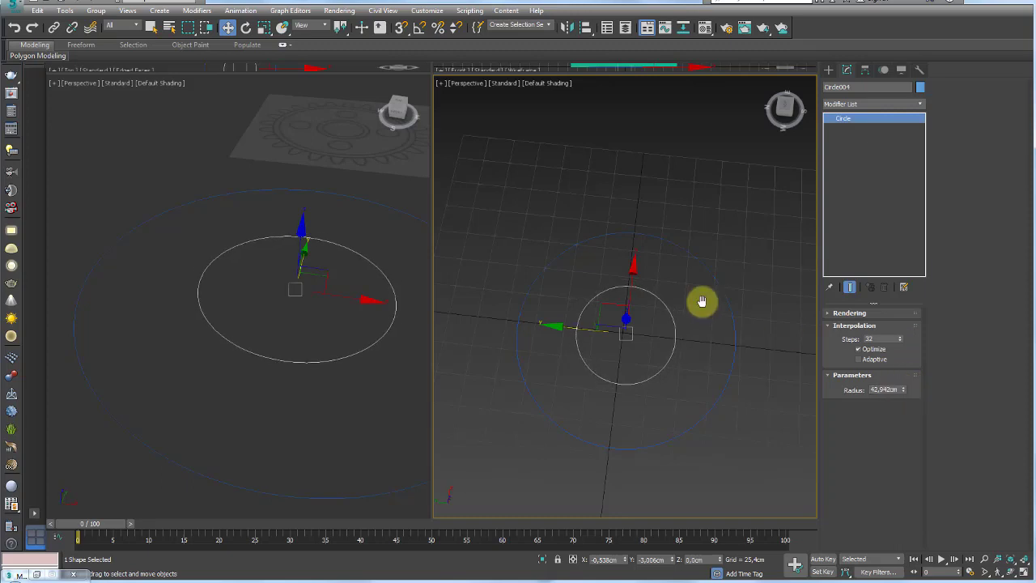
# Step: In Top view, draw a small rectangle, centre it on the circle, and move it up to the outer edge
pyautogui.press('t')
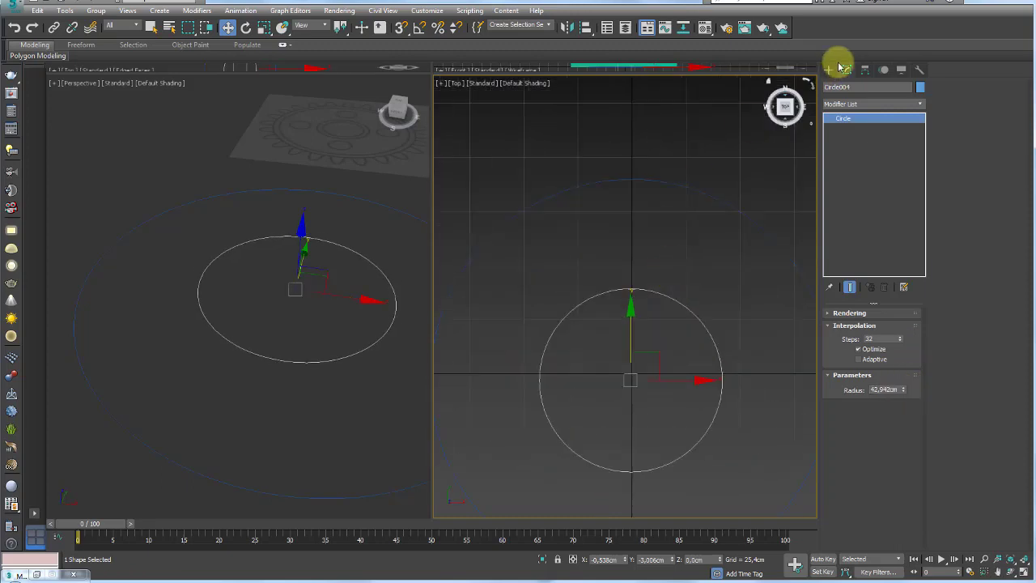
pyautogui.click(829, 70)
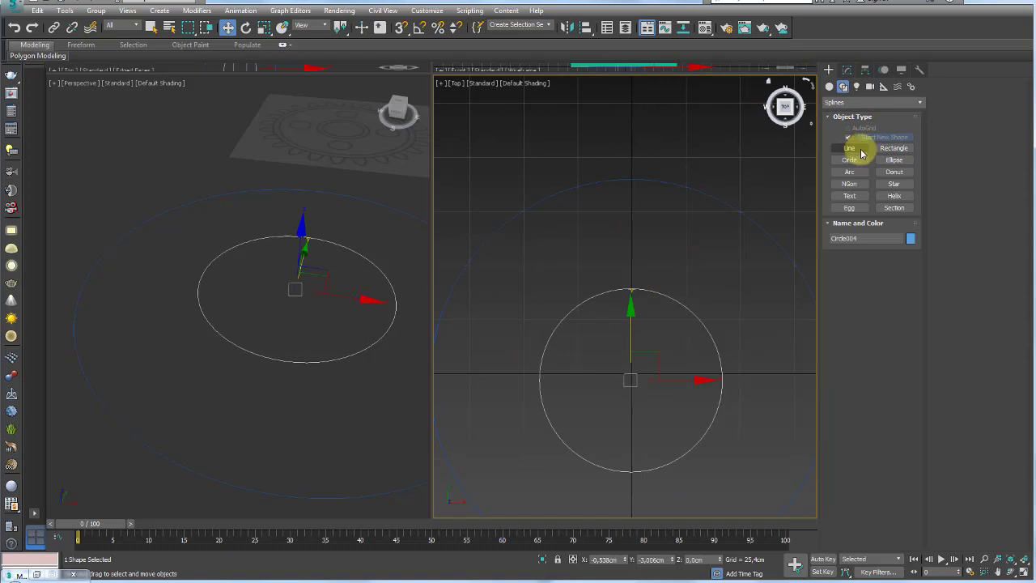
pyautogui.click(892, 148)
pyautogui.moveTo(704, 249); pyautogui.dragTo(720, 280)
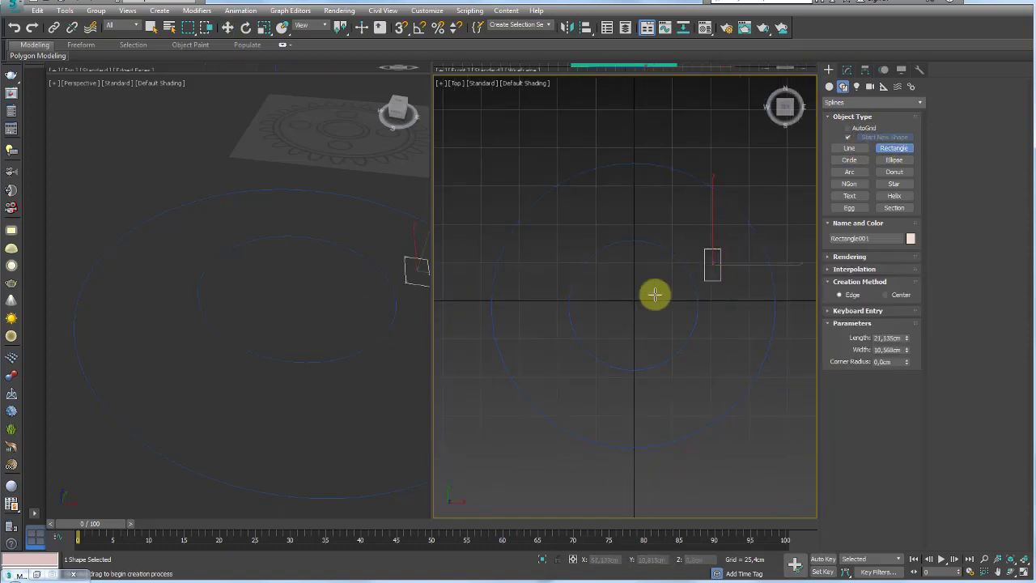
pyautogui.hotkey('alt', 'a')
pyautogui.click(380, 271)
pyautogui.click(520, 378)
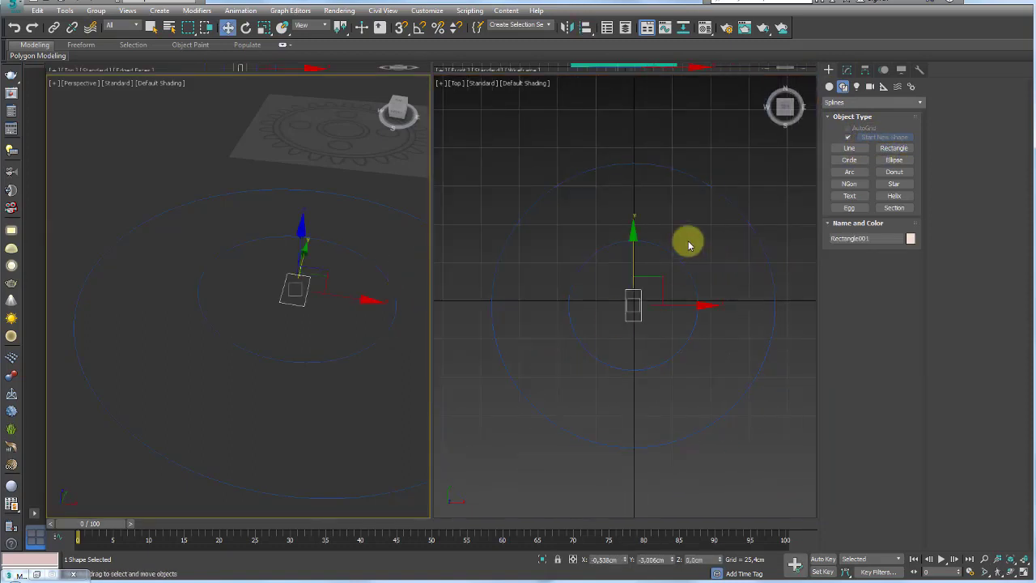
pyautogui.click(633, 235)
pyautogui.moveTo(632, 236); pyautogui.dragTo(633, 94)
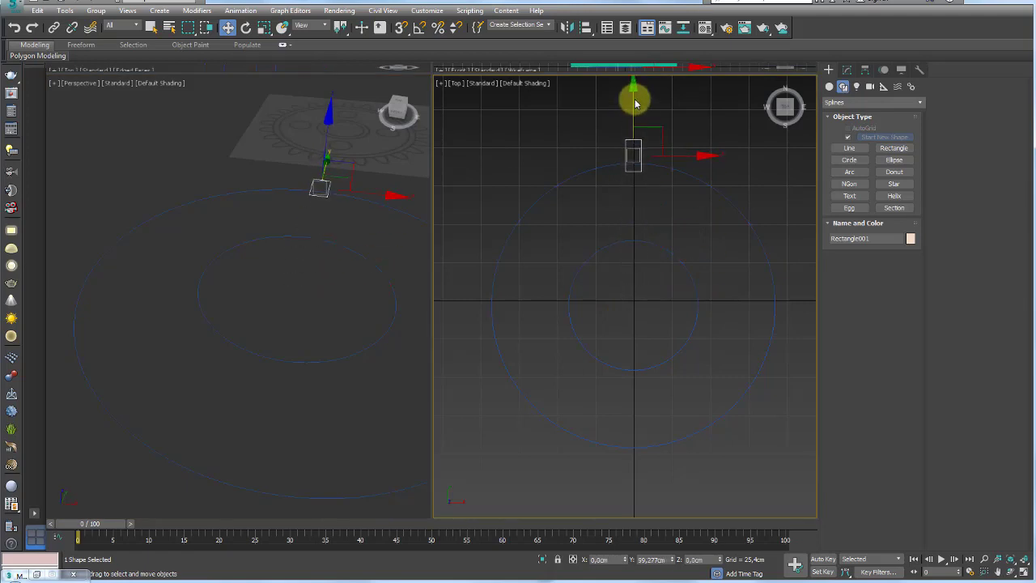
pyautogui.scroll(4, 628, 135)
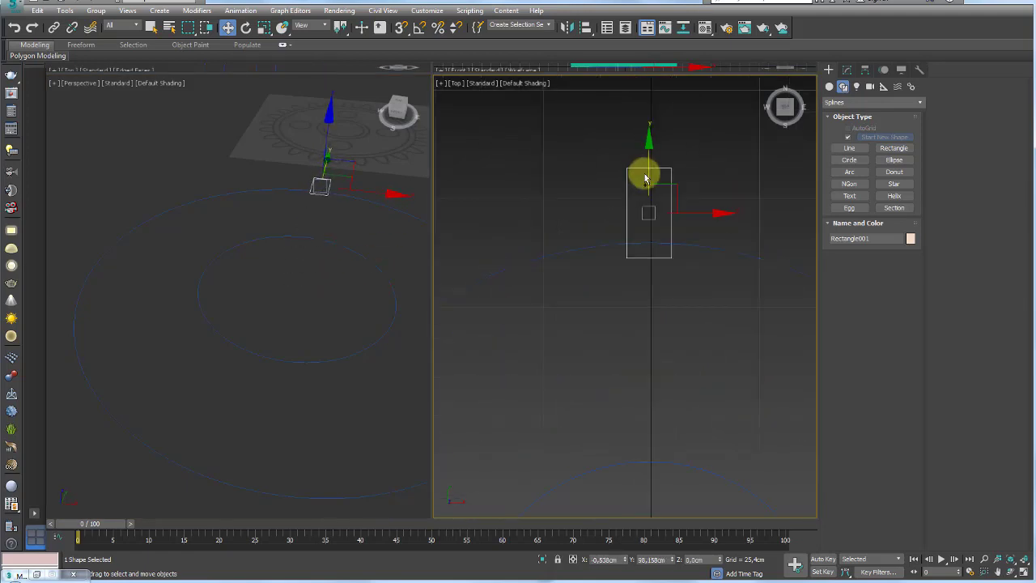
# Step: Narrow the rectangle's top segment into a tooth taper and set its vertices to Corner
pyautogui.click(871, 354)
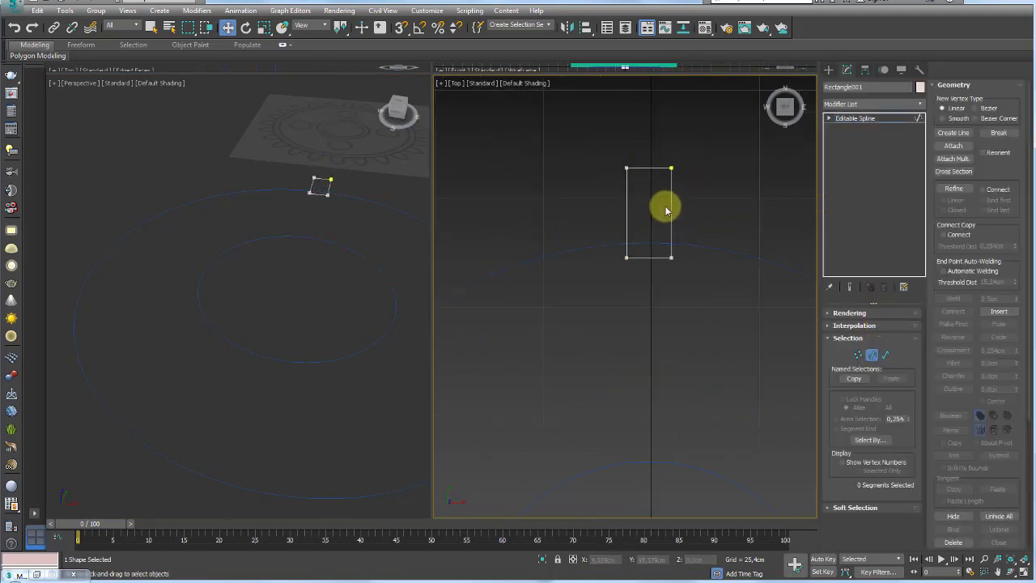
pyautogui.click(644, 167)
pyautogui.press('r')
pyautogui.moveTo(726, 166); pyautogui.dragTo(506, 165)
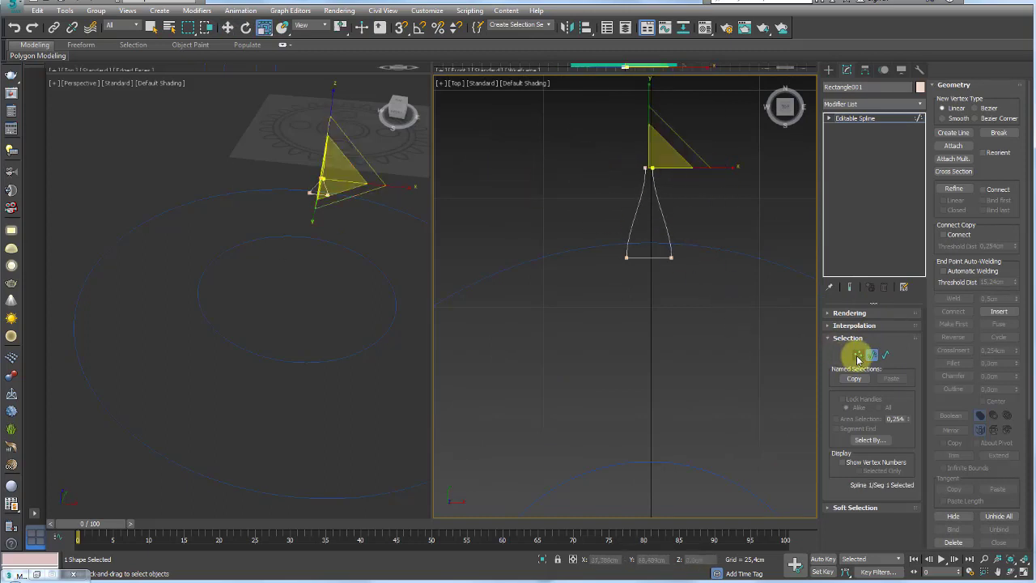
pyautogui.click(857, 356)
pyautogui.moveTo(698, 300); pyautogui.dragTo(588, 143)
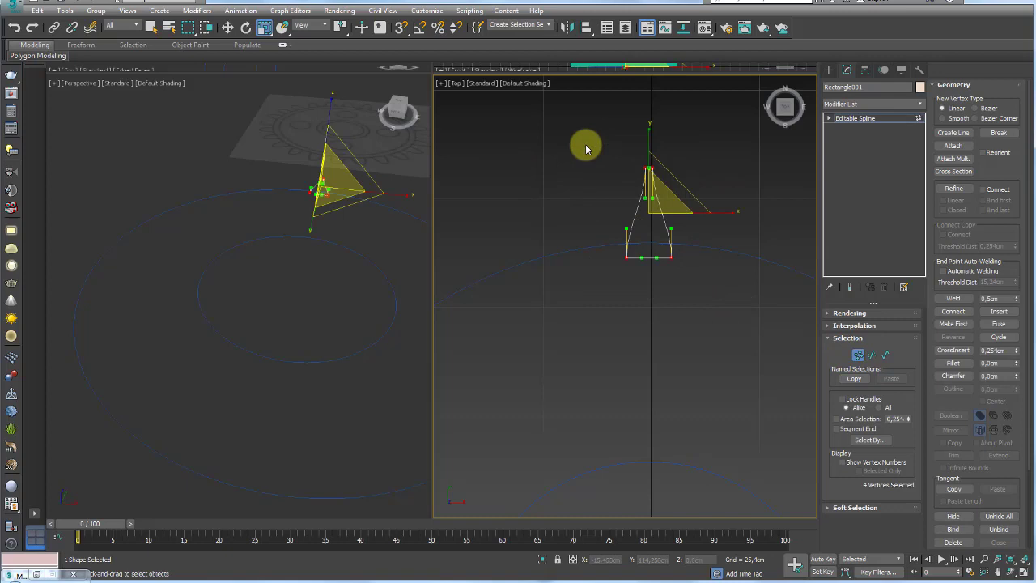
pyautogui.rightClick(647, 169)
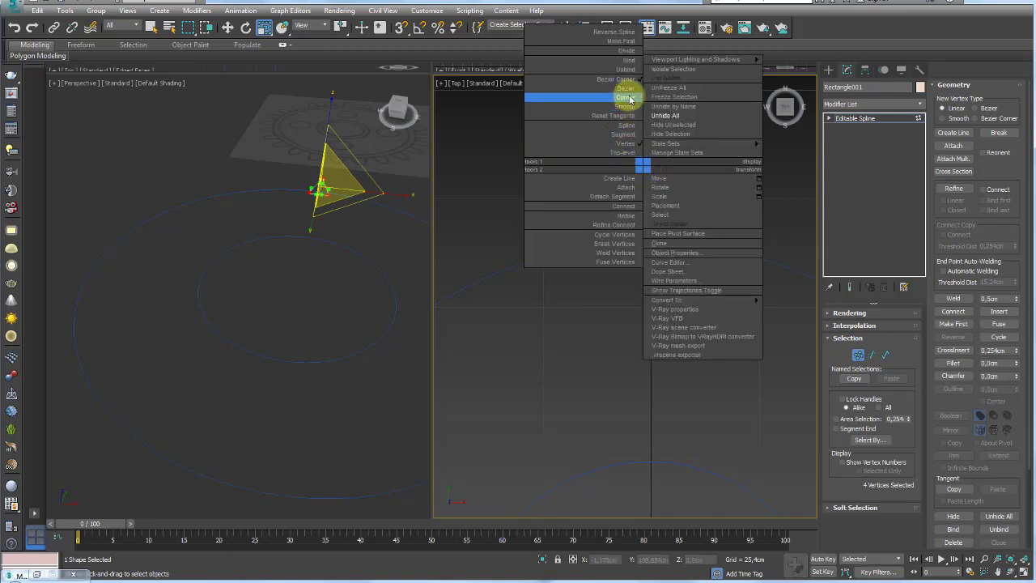
pyautogui.click(624, 94)
pyautogui.moveTo(714, 157); pyautogui.dragTo(584, 183)
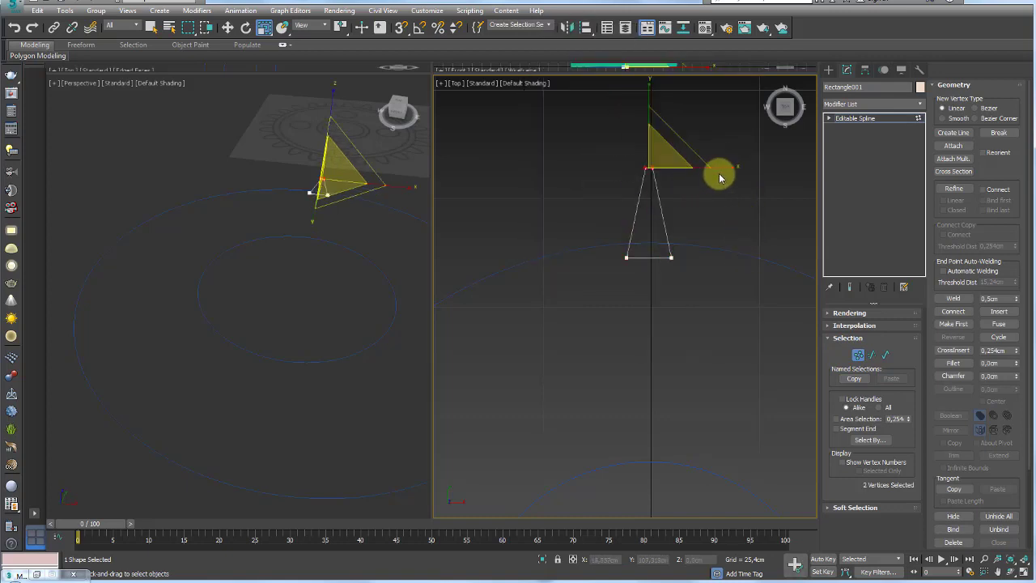
pyautogui.click(868, 119)
pyautogui.scroll(-5, 768, 254)
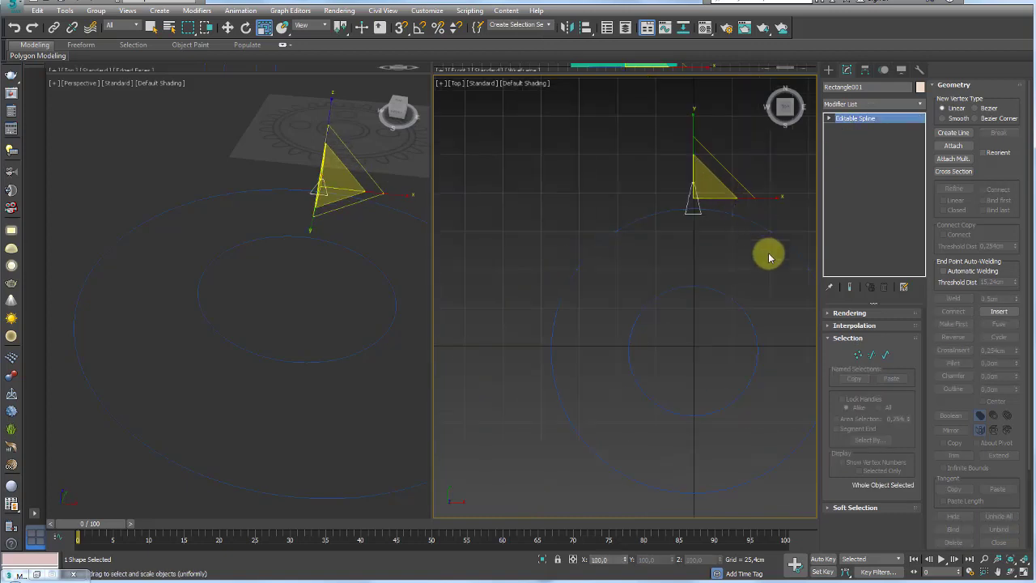
# Step: Align the tooth's pivot to the circle's centre and bring up the Array settings
pyautogui.click(865, 71)
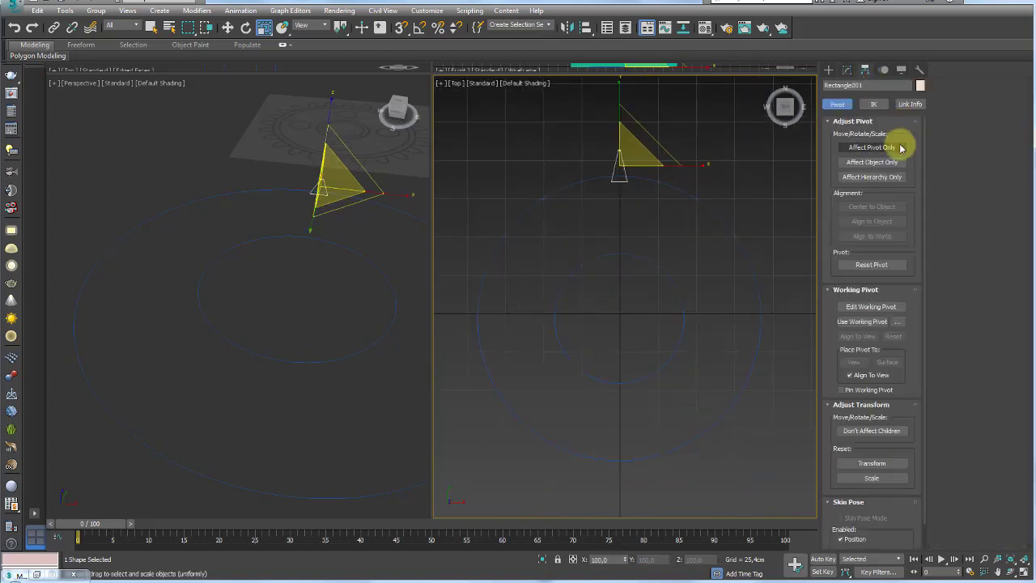
pyautogui.click(890, 146)
pyautogui.hotkey('alt', 'a')
pyautogui.click(654, 262)
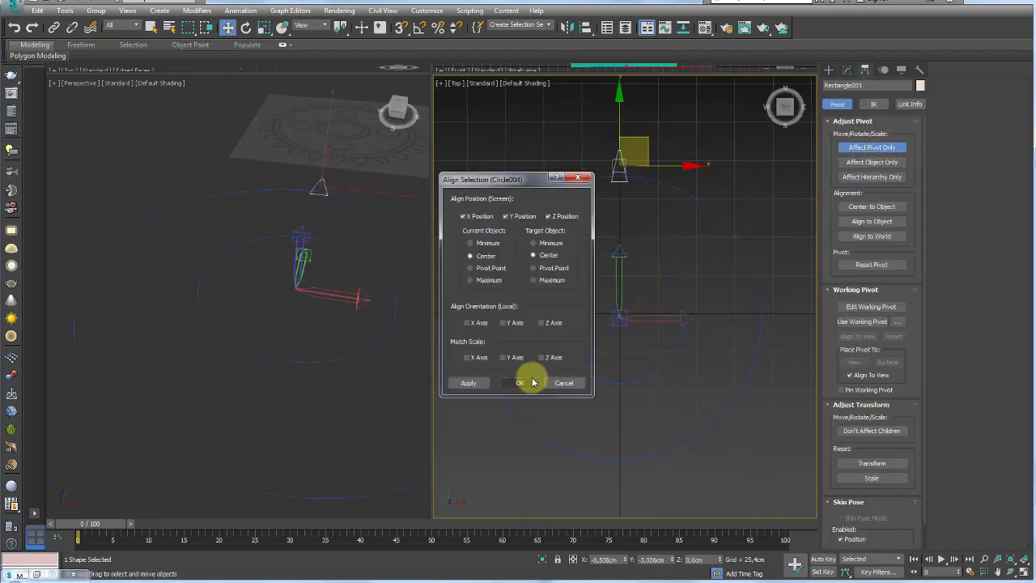
pyautogui.click(520, 382)
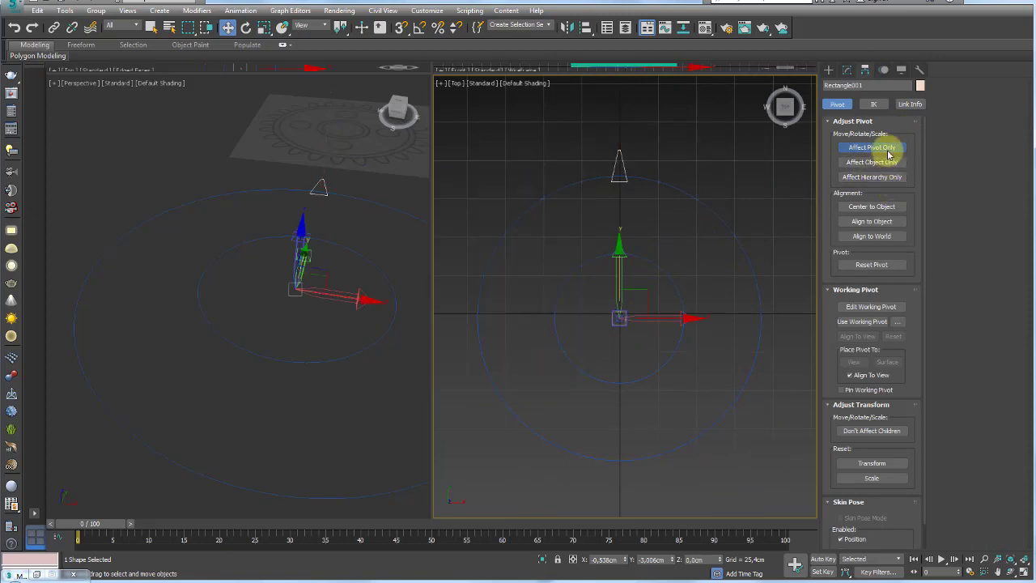
pyautogui.click(890, 147)
pyautogui.hotkey('alt', 'a')
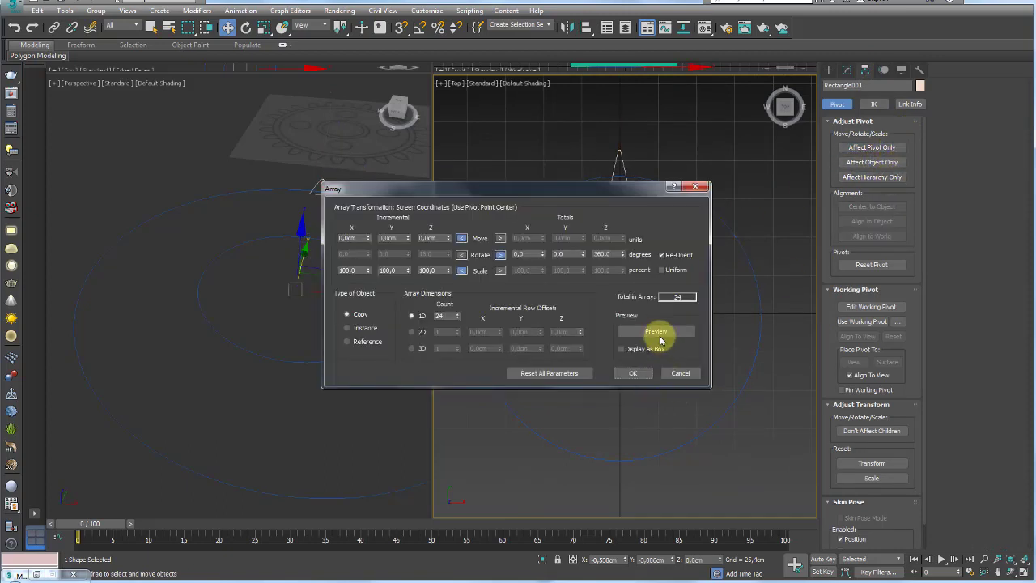
# Step: Array the tooth as 49 instances rotated through 360° around the circle
pyautogui.click(655, 331)
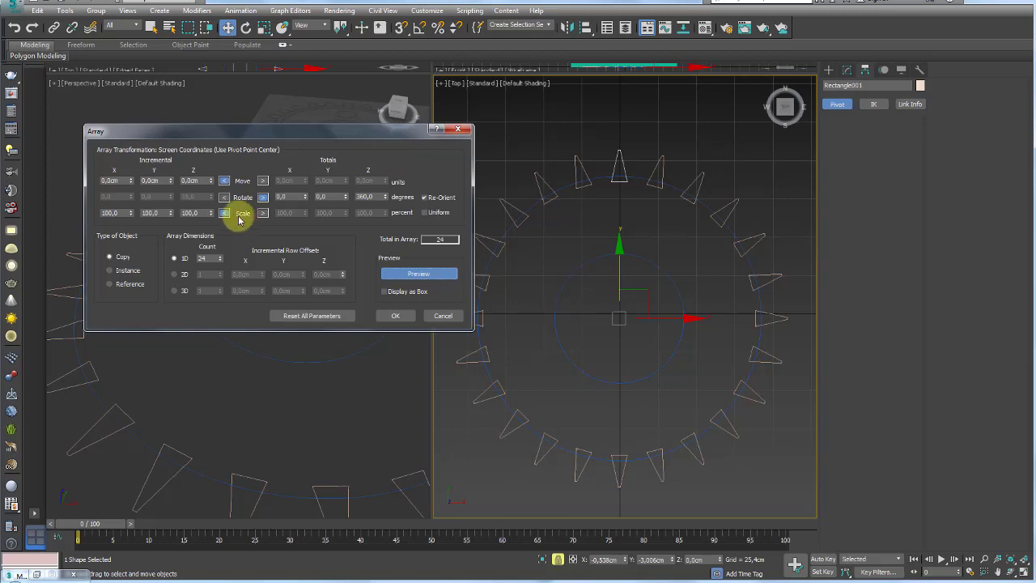
pyautogui.click(219, 257)
pyautogui.click(219, 256)
pyautogui.click(219, 256)
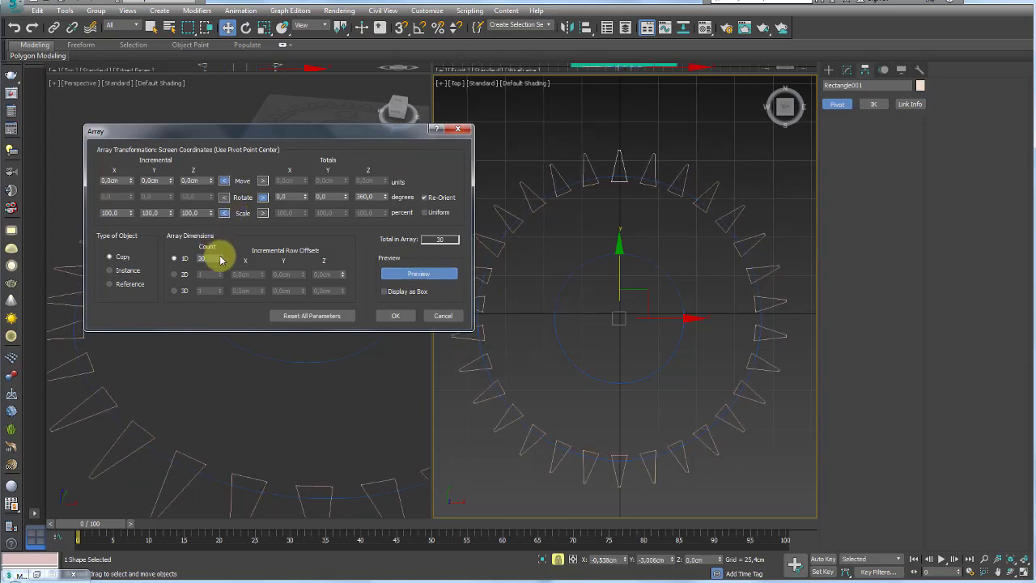
pyautogui.click(219, 257)
pyautogui.click(219, 256)
pyautogui.click(220, 257)
pyautogui.click(219, 256)
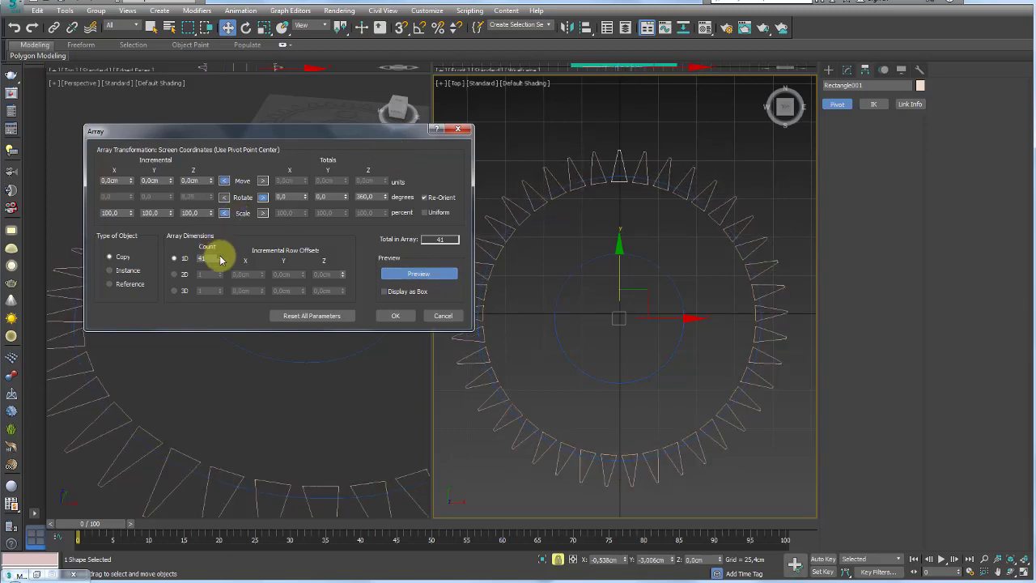
pyautogui.click(219, 257)
pyautogui.click(219, 257)
pyautogui.click(219, 256)
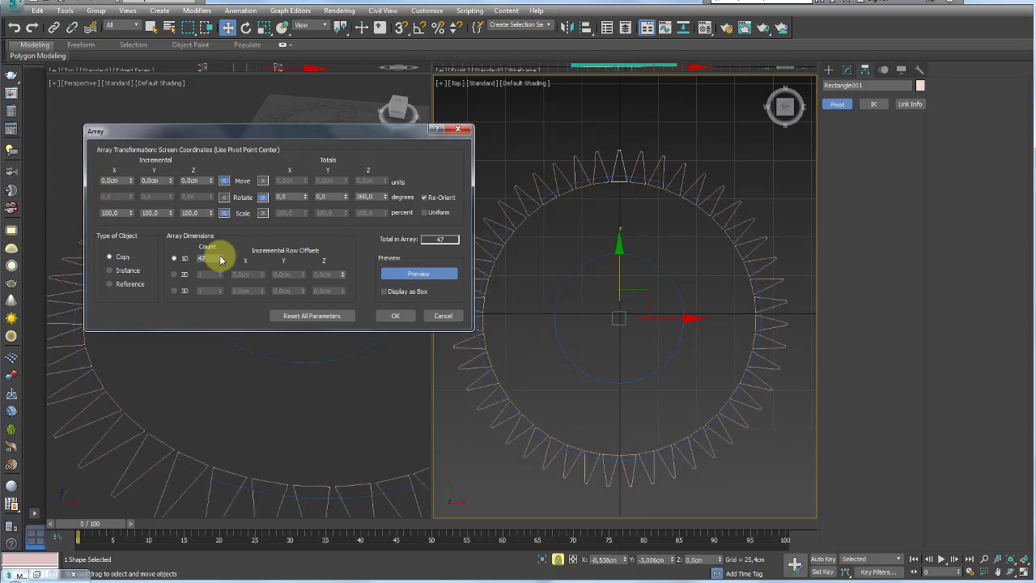
pyautogui.click(220, 256)
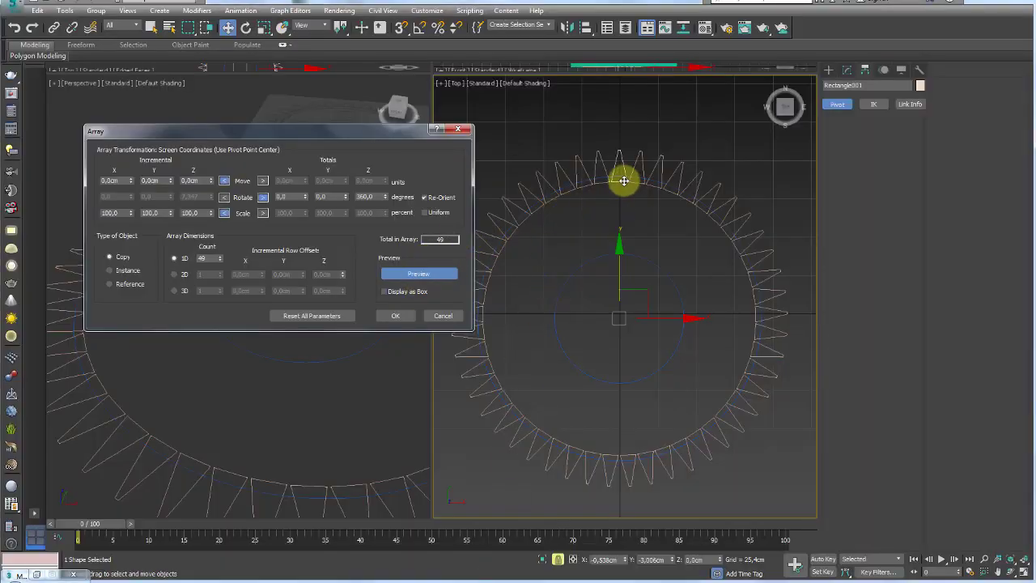
pyautogui.click(116, 273)
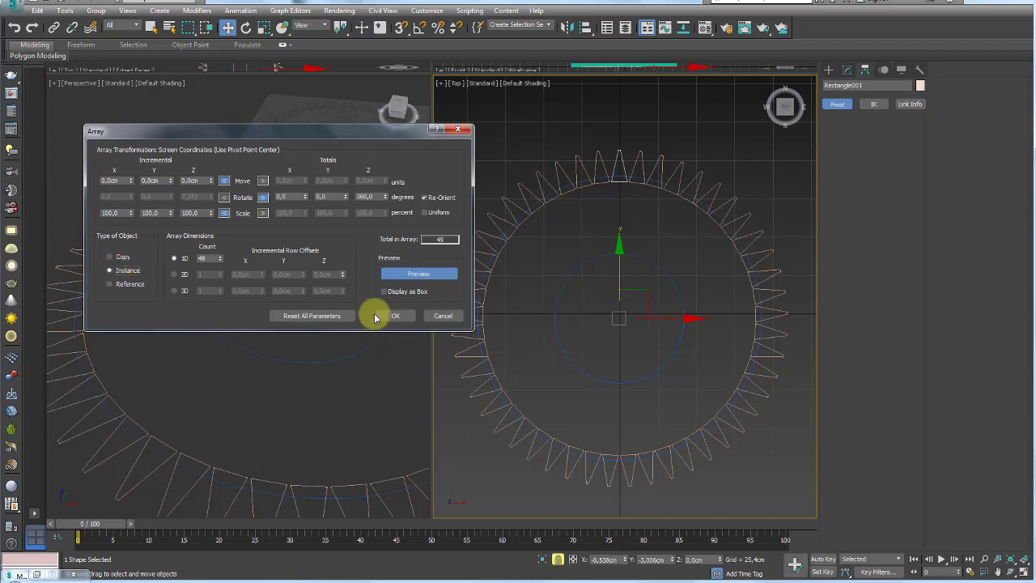
pyautogui.click(389, 316)
pyautogui.scroll(3, 607, 231)
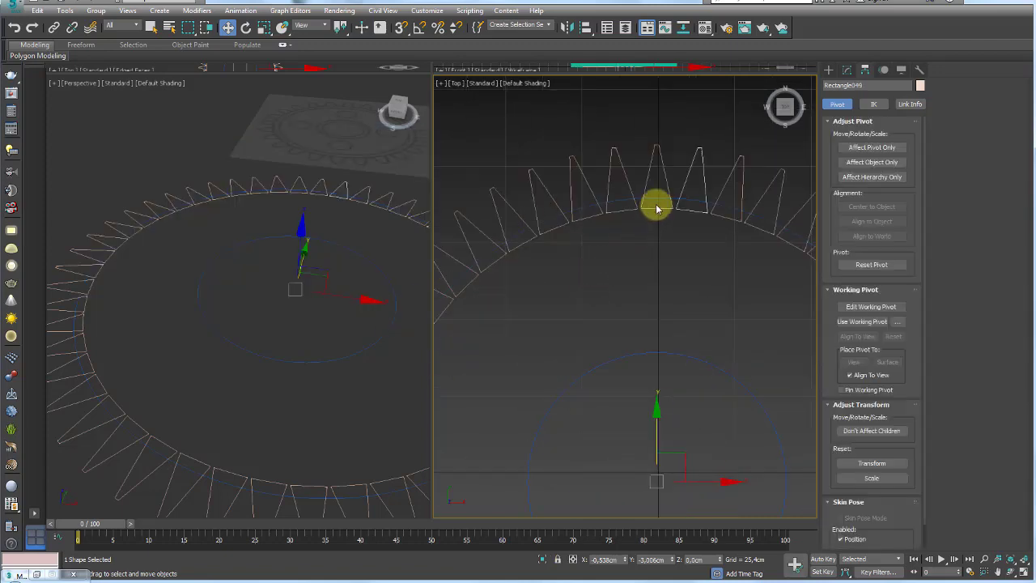
# Step: Widen the top edges of the instanced teeth by scaling one tooth's segments
pyautogui.click(656, 208)
pyautogui.click(846, 69)
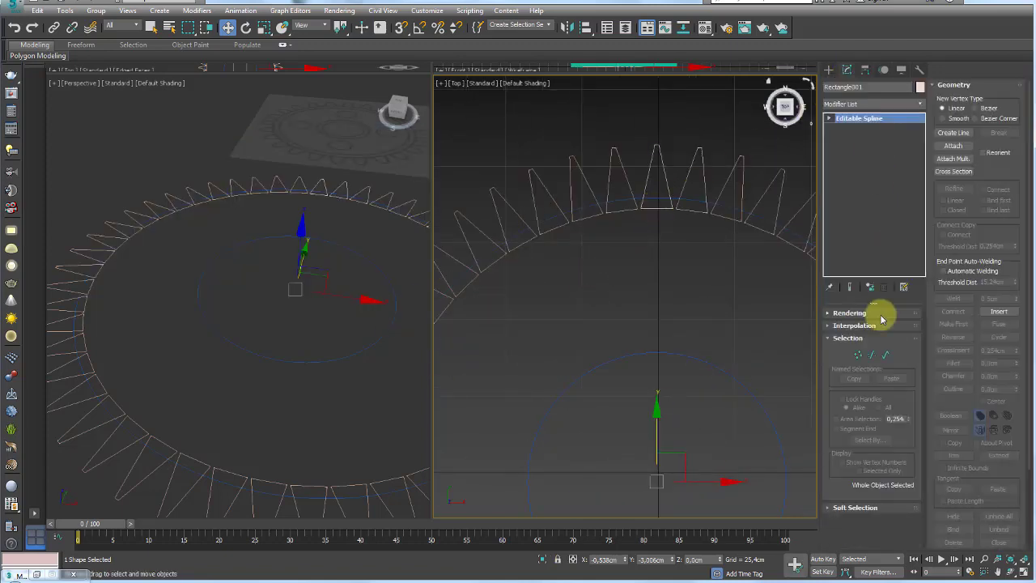
pyautogui.click(875, 356)
pyautogui.press('r')
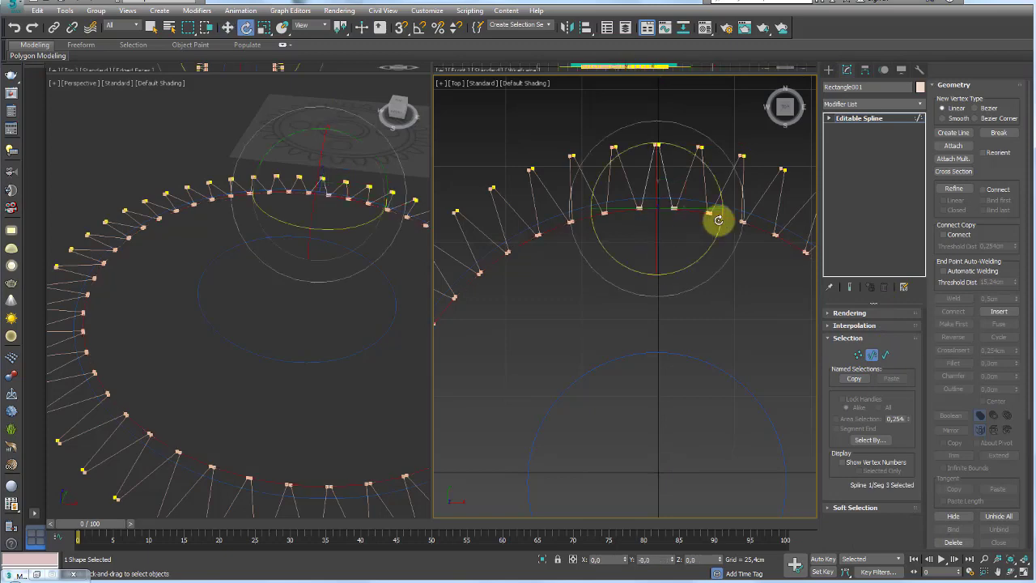
pyautogui.moveTo(670, 215)
pyautogui.mouseDown()
pyautogui.moveTo(796, 215)
pyautogui.moveTo(690, 220)
pyautogui.moveTo(718, 216)
pyautogui.mouseUp()
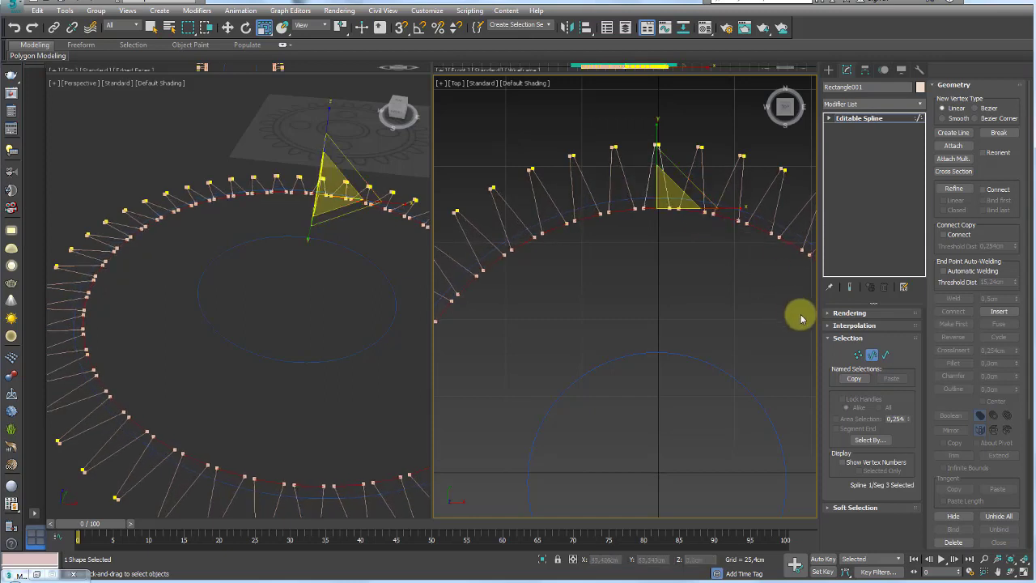
# Step: Select and move the tooth's top vertex to reshape all instanced teeth
pyautogui.click(858, 354)
pyautogui.moveTo(627, 128); pyautogui.dragTo(682, 165)
pyautogui.press('w')
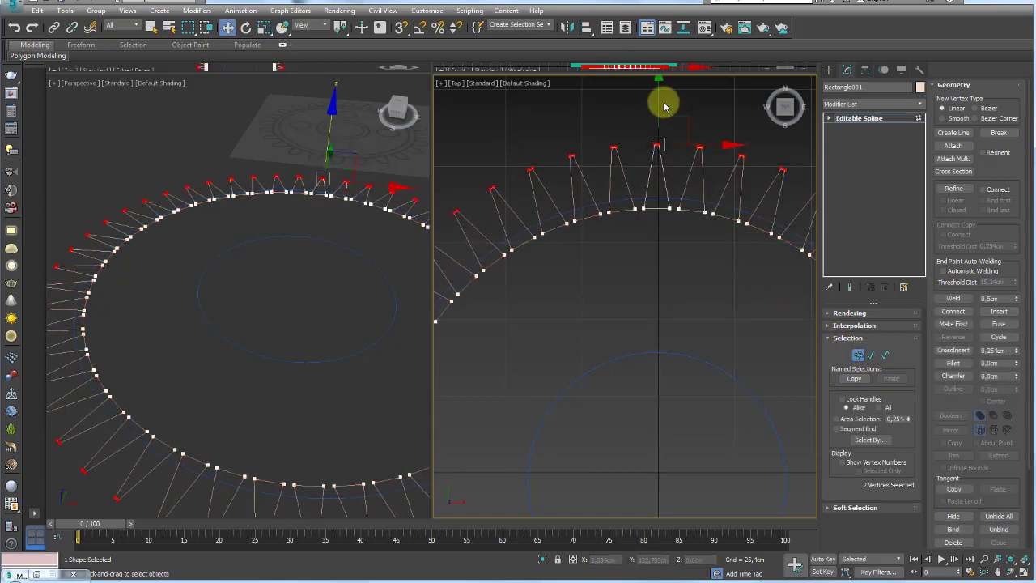
pyautogui.scroll(-3, 669, 131)
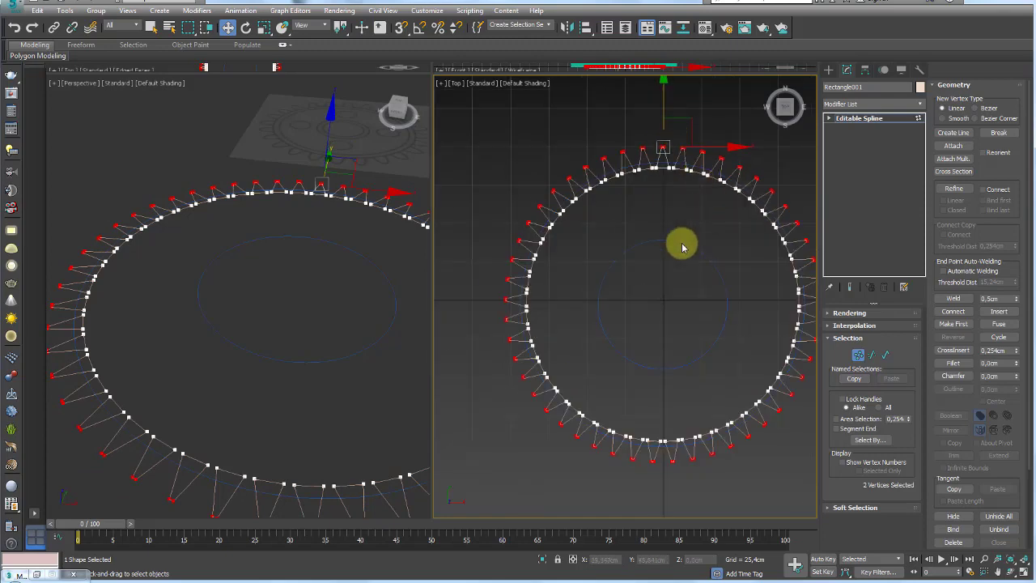
pyautogui.click(862, 120)
# Step: Zoom the Top view, select then clear all shapes, and reselect a single tooth (Rectangle001)
pyautogui.scroll(3, 663, 173)
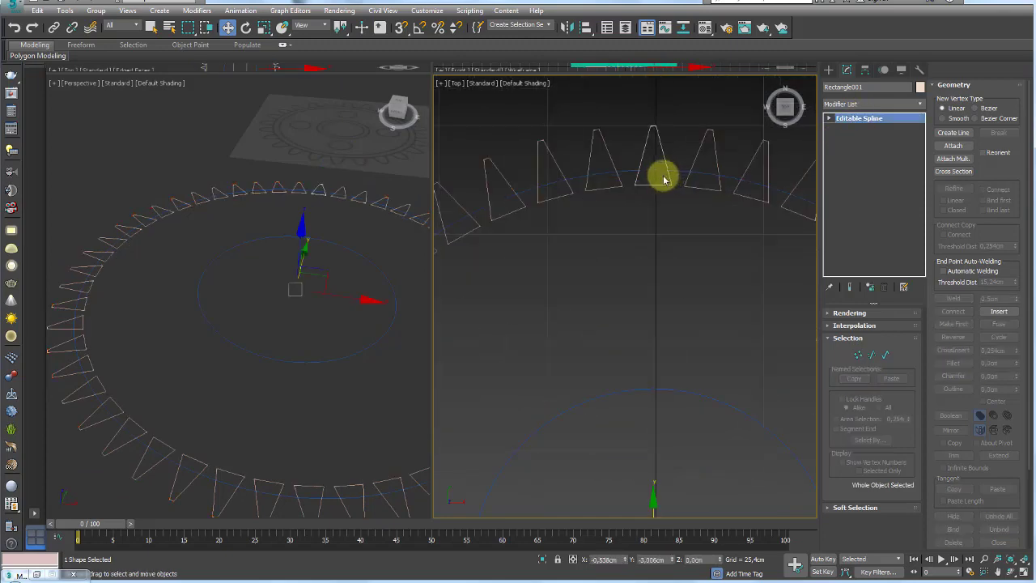
pyautogui.scroll(3, 640, 190)
pyautogui.scroll(3, 611, 210)
pyautogui.scroll(-2, 753, 188)
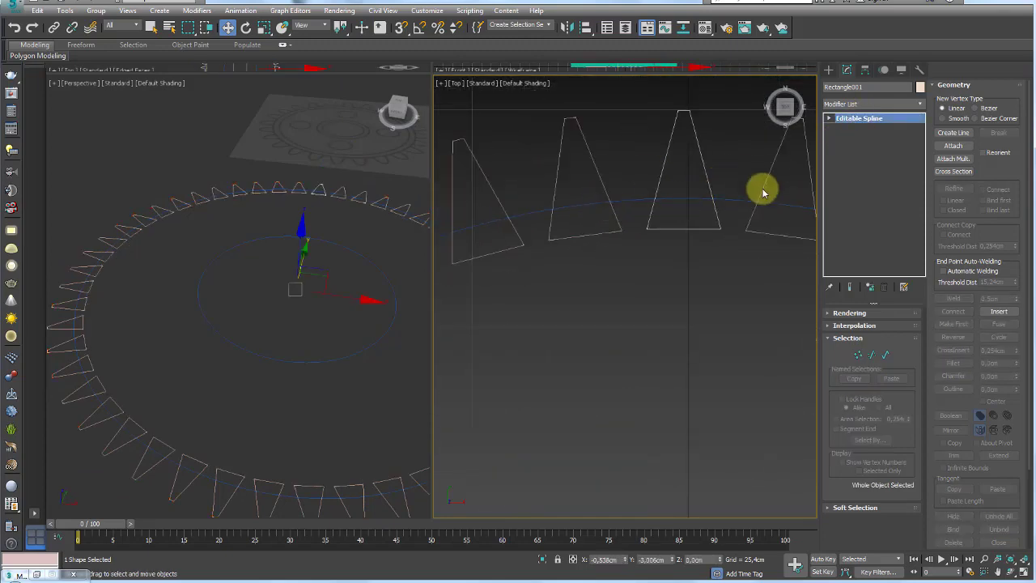
pyautogui.scroll(-2, 741, 210)
pyautogui.scroll(-2, 733, 211)
pyautogui.scroll(-2, 729, 212)
pyautogui.scroll(-2, 700, 214)
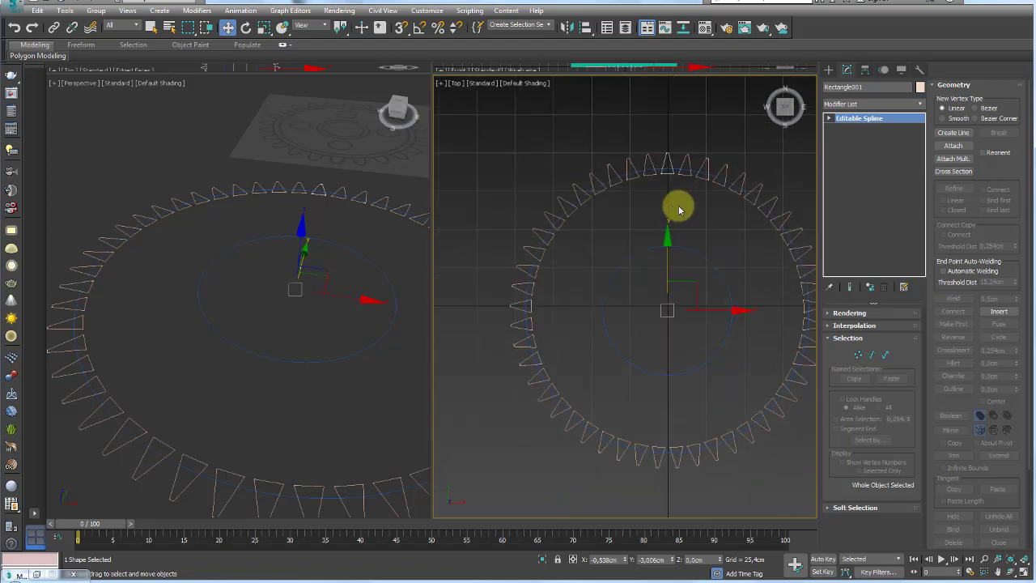
pyautogui.scroll(-2, 640, 187)
pyautogui.hotkey('ctrl', 'a')
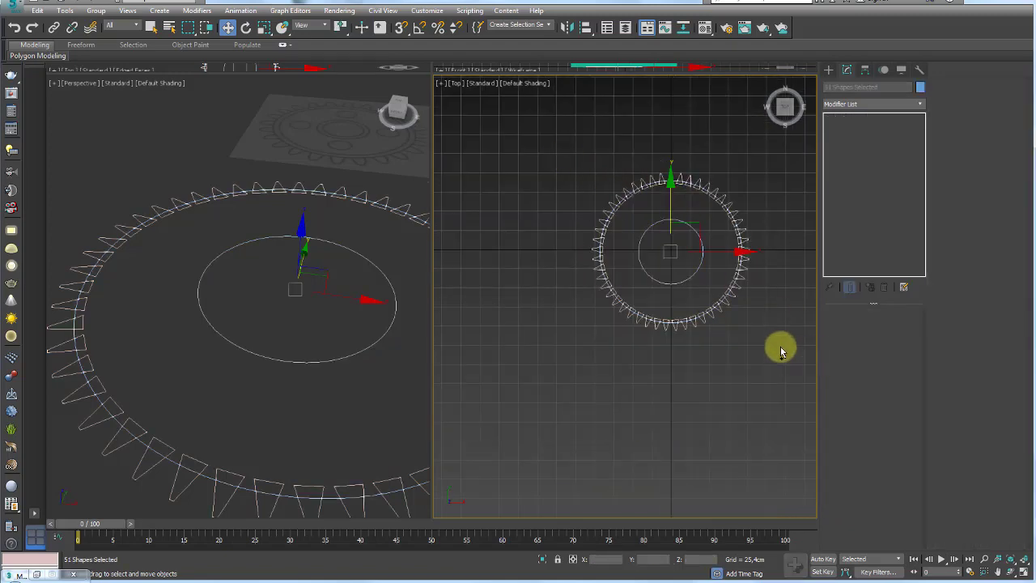
pyautogui.click(778, 324)
pyautogui.scroll(3, 712, 194)
pyautogui.scroll(2, 668, 194)
pyautogui.scroll(-1, 662, 204)
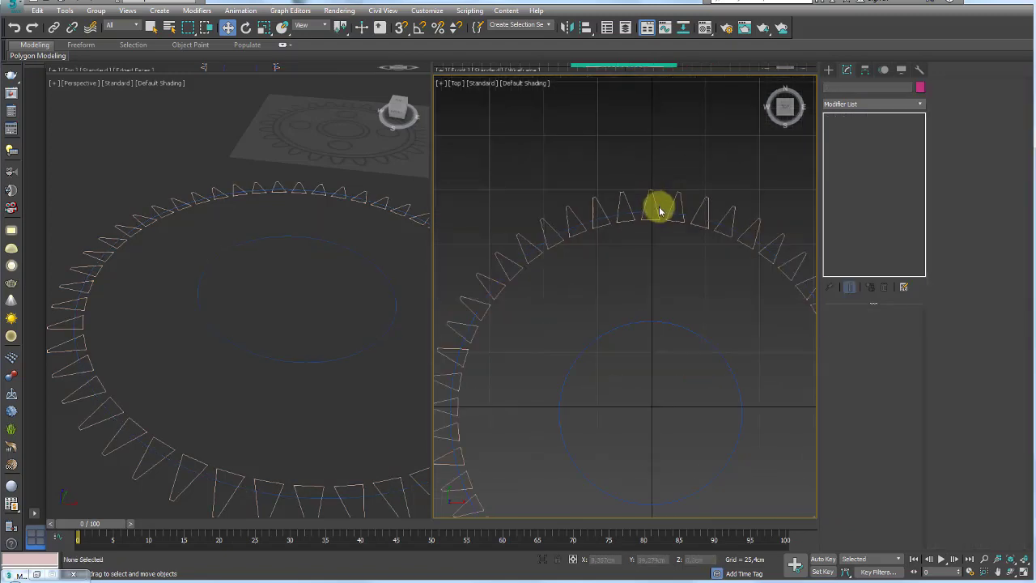
pyautogui.click(660, 212)
pyautogui.scroll(-4, 672, 223)
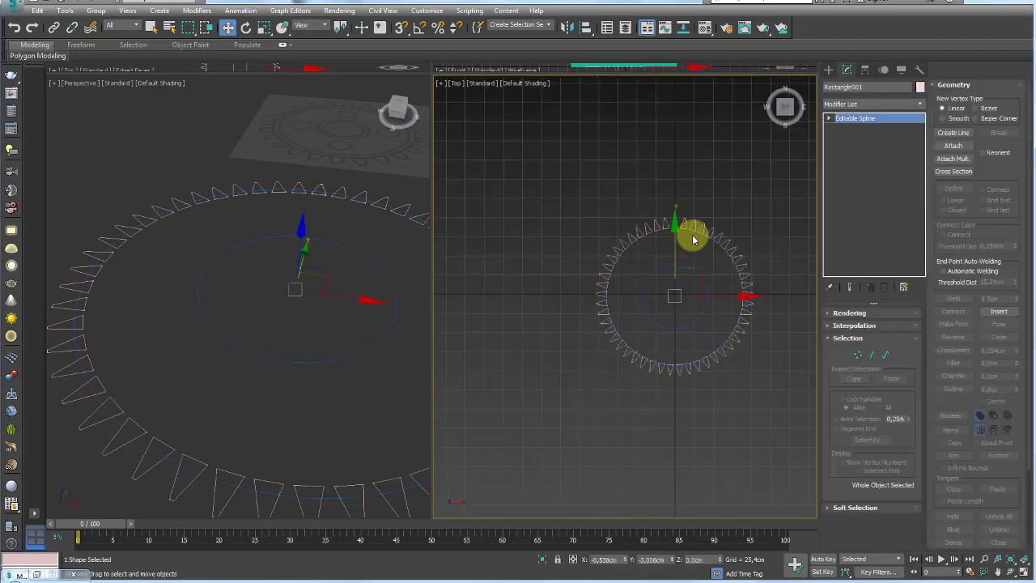
# Step: Select the inner circle, preview the Attach Mult. list, and isolate the gear shapes
pyautogui.click(707, 287)
pyautogui.click(707, 287)
pyautogui.moveTo(719, 310); pyautogui.dragTo(707, 283, button='middle')
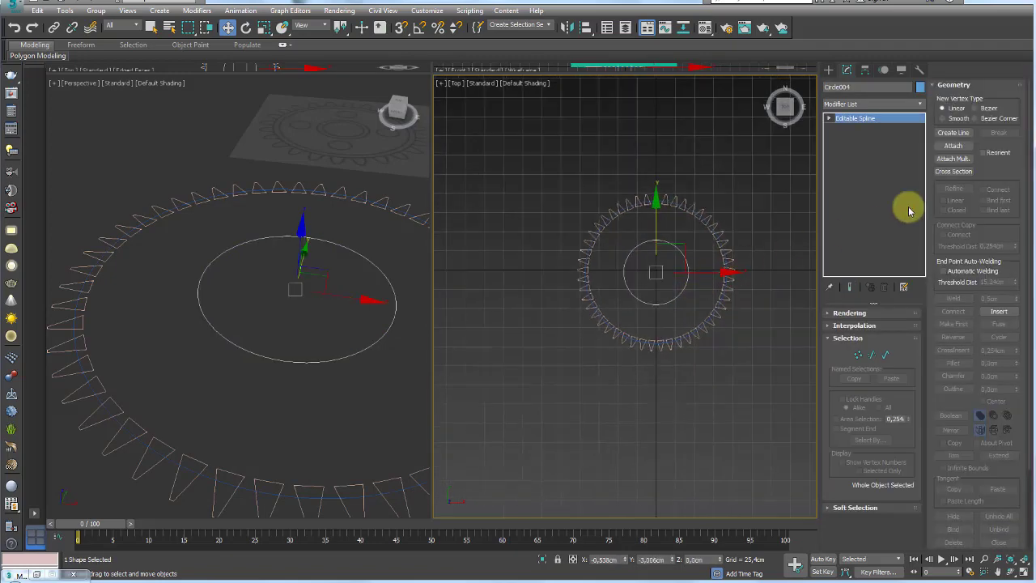
pyautogui.click(959, 160)
pyautogui.hotkey('ctrl', 'a')
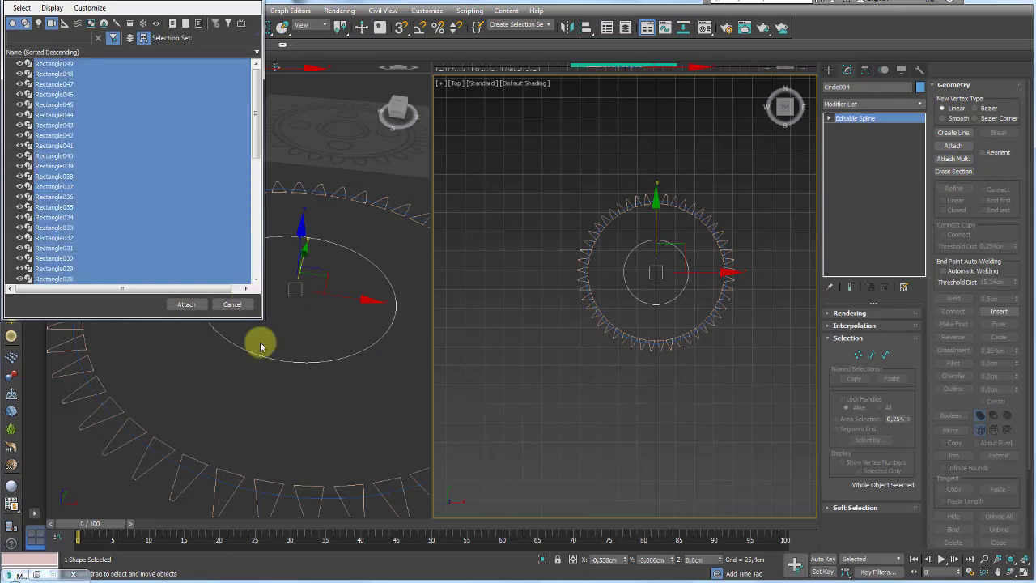
pyautogui.click(243, 308)
pyautogui.scroll(-3, 685, 296)
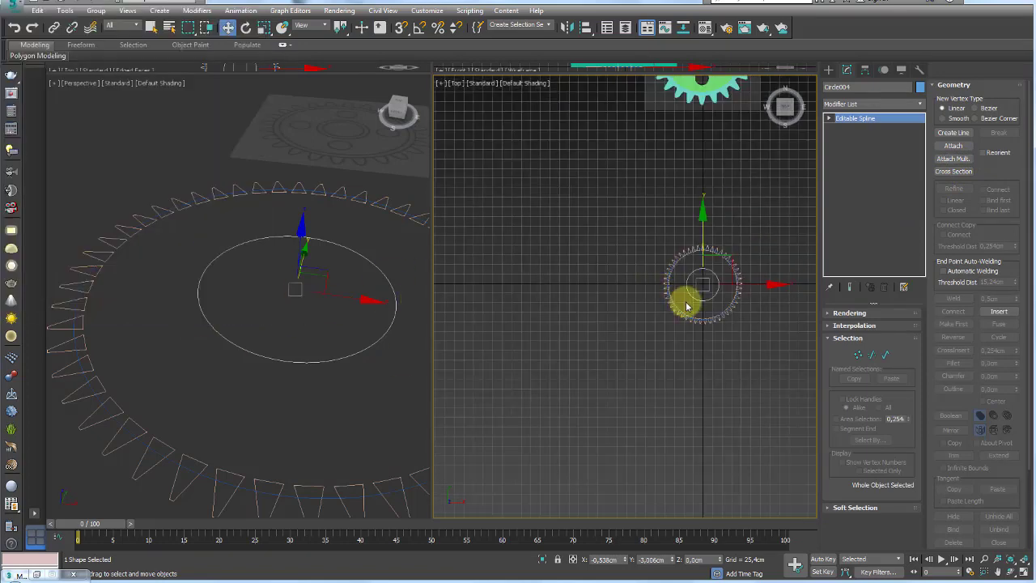
pyautogui.scroll(2, 722, 207)
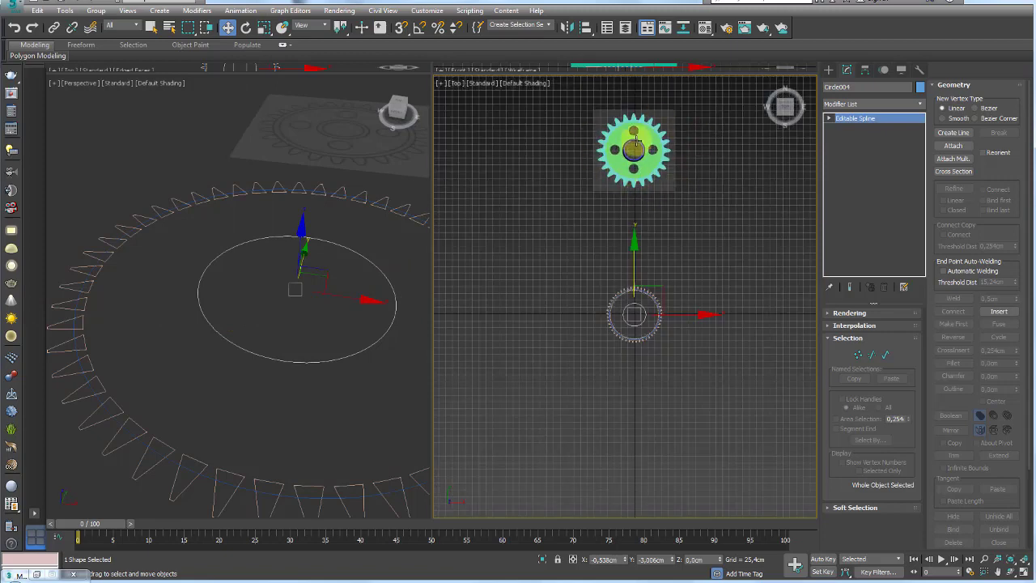
pyautogui.moveTo(555, 258); pyautogui.dragTo(705, 399)
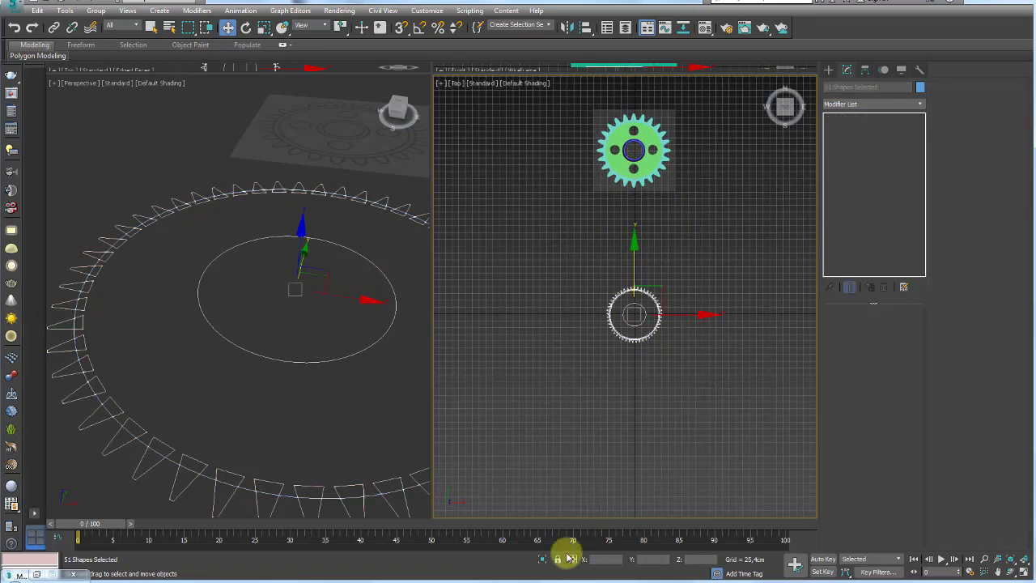
pyautogui.click(540, 559)
pyautogui.click(729, 390)
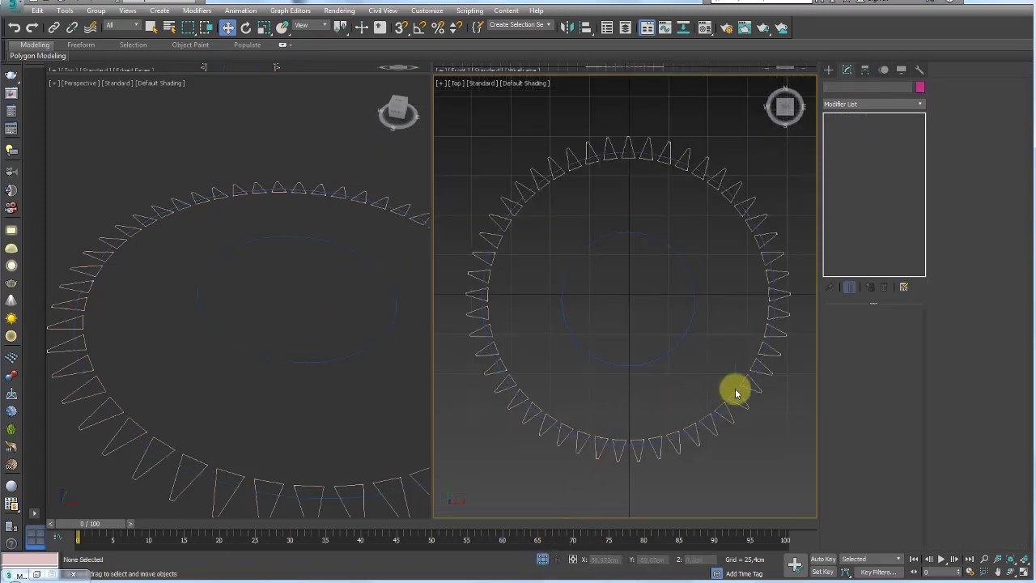
# Step: Attach every tooth rectangle to Circle004 using Attach Mult
pyautogui.click(692, 334)
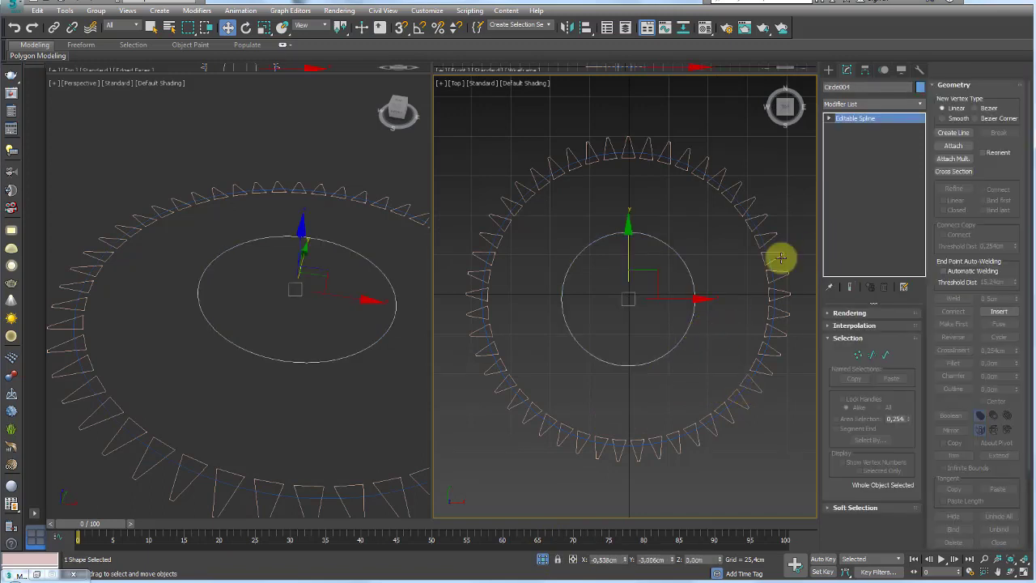
pyautogui.click(955, 159)
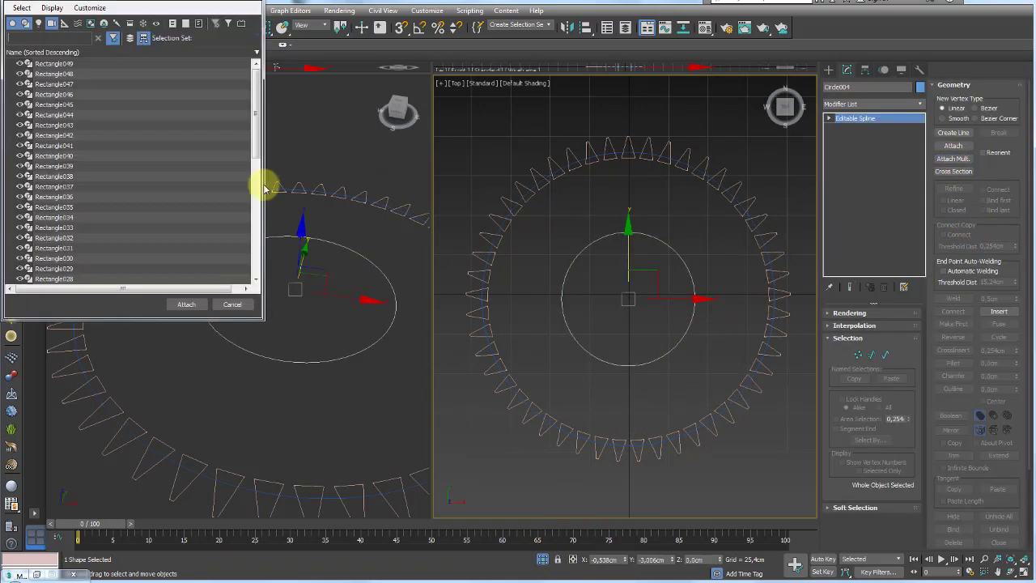
pyautogui.click(187, 231)
pyautogui.hotkey('ctrl', 'a')
pyautogui.click(186, 302)
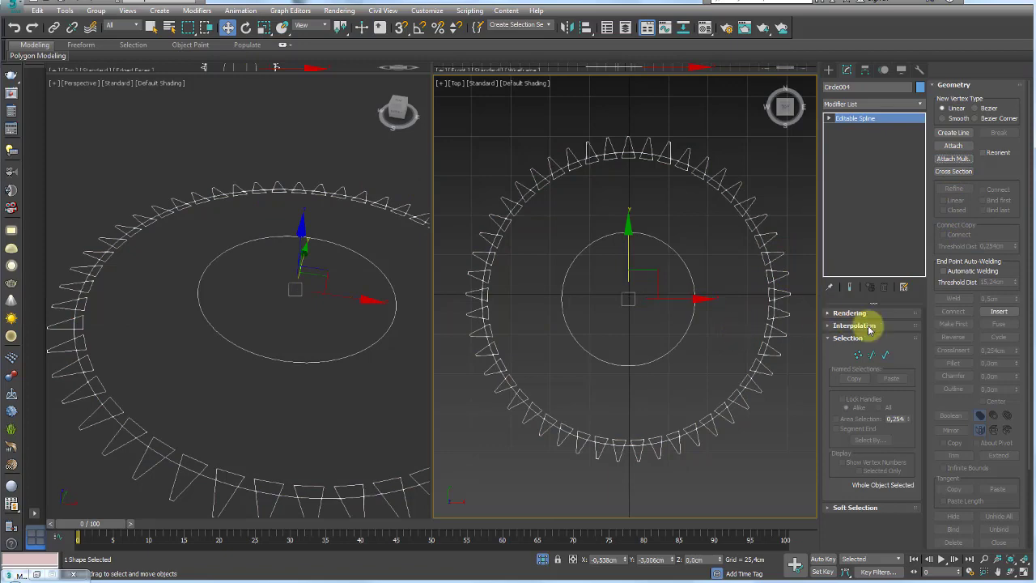
# Step: In Spline mode, trim the rim arcs under the upper and left teeth
pyautogui.click(882, 356)
pyautogui.moveTo(929, 418); pyautogui.dragTo(939, 348)
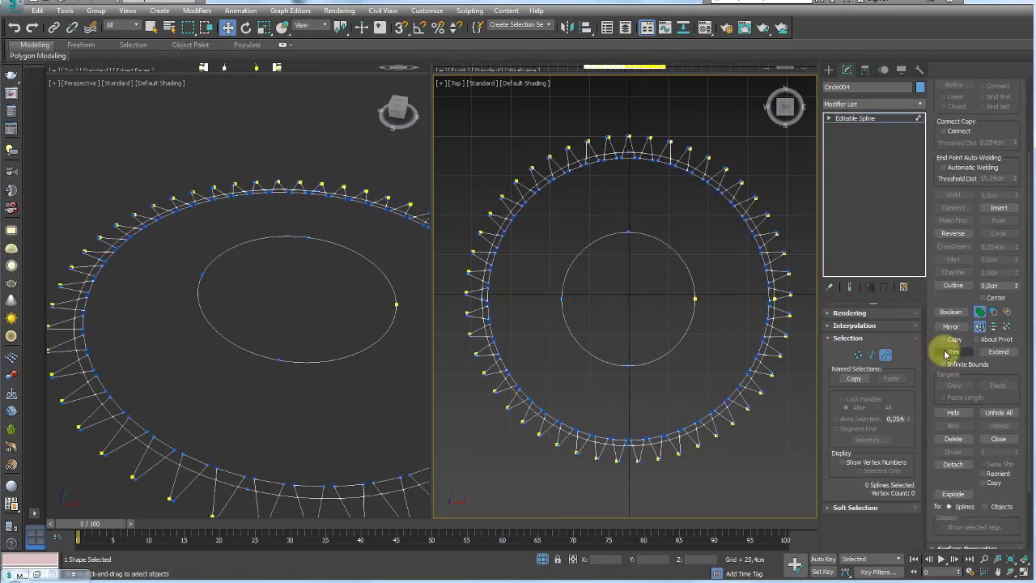
pyautogui.click(951, 351)
pyautogui.scroll(3, 597, 197)
pyautogui.scroll(3, 637, 202)
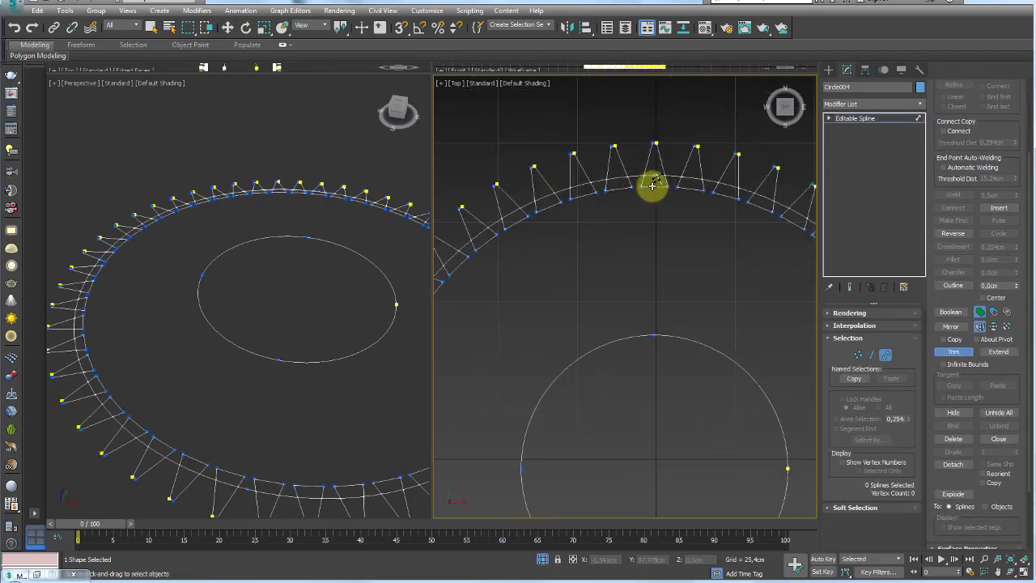
pyautogui.click(647, 190)
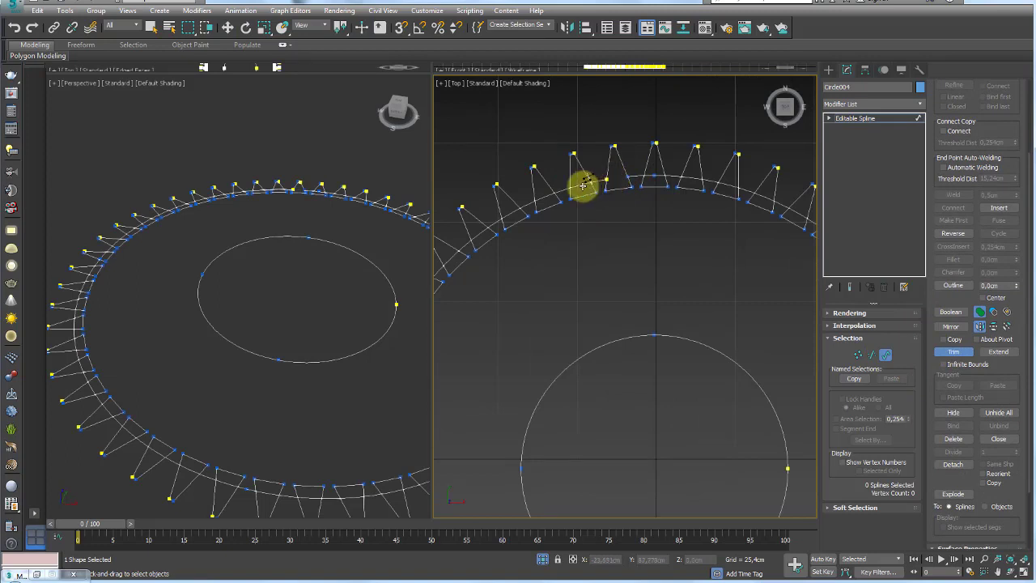
pyautogui.click(583, 185)
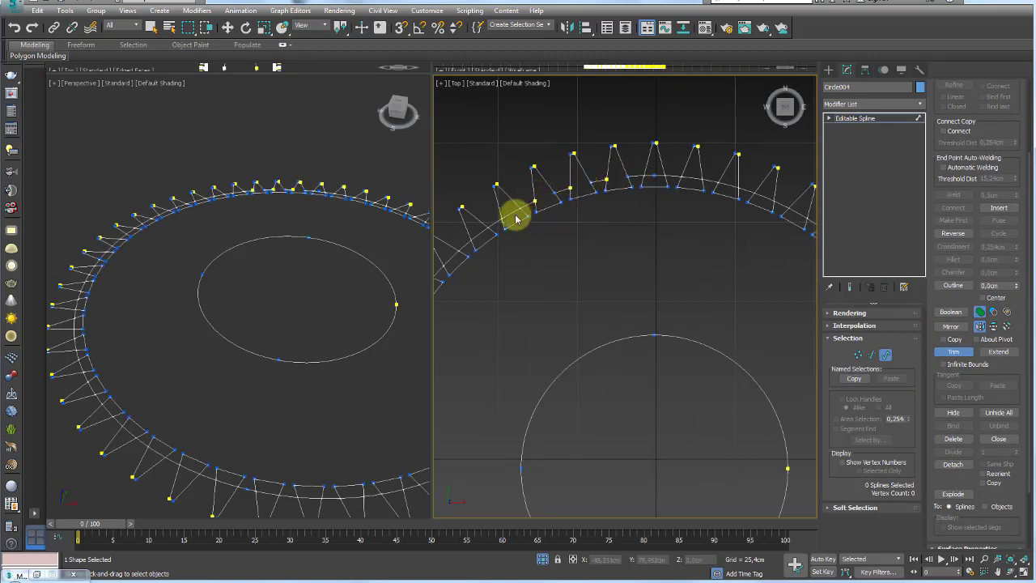
pyautogui.moveTo(481, 232); pyautogui.dragTo(580, 222, button='middle')
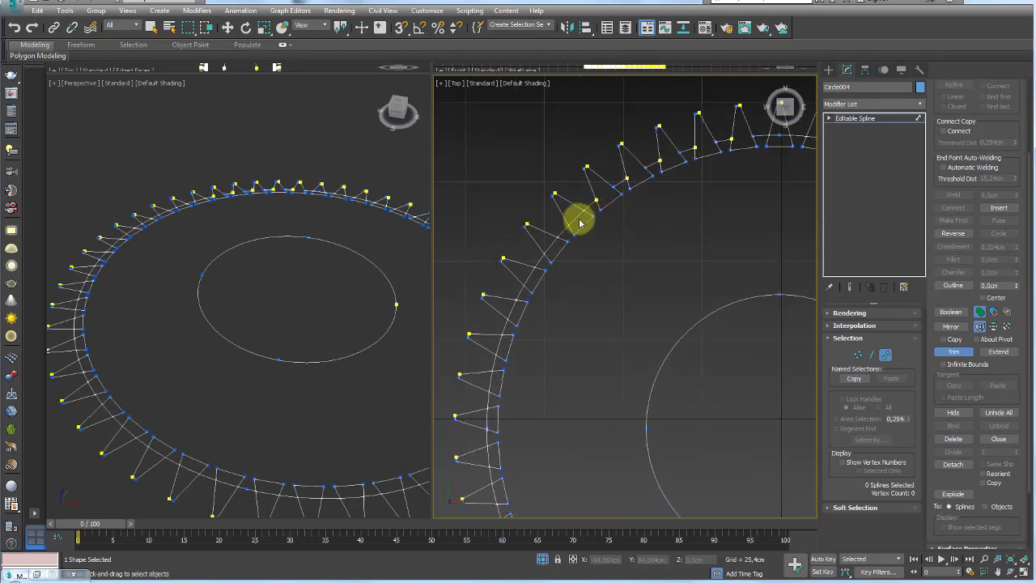
pyautogui.click(555, 248)
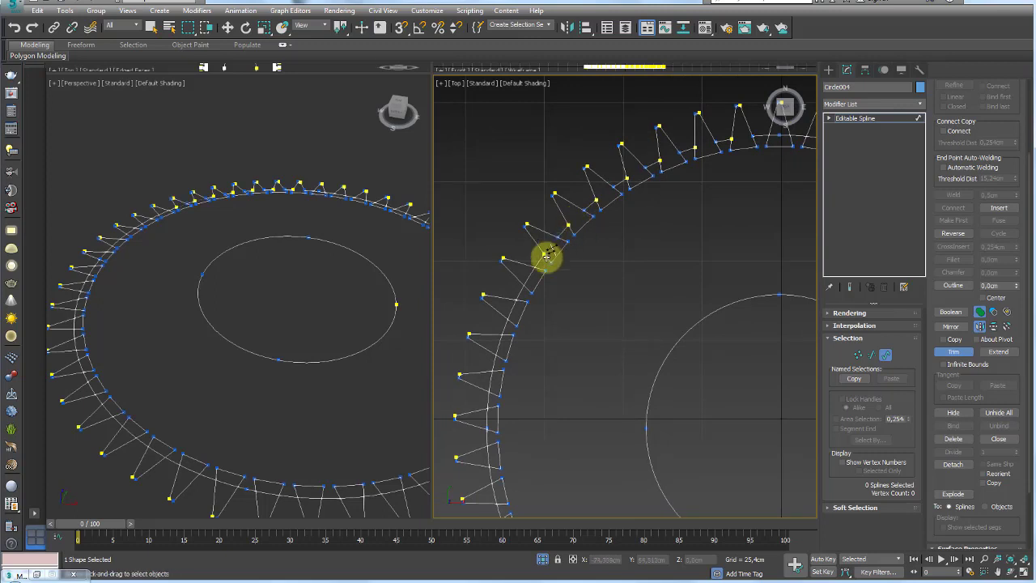
pyautogui.moveTo(534, 306); pyautogui.dragTo(549, 265, button='middle')
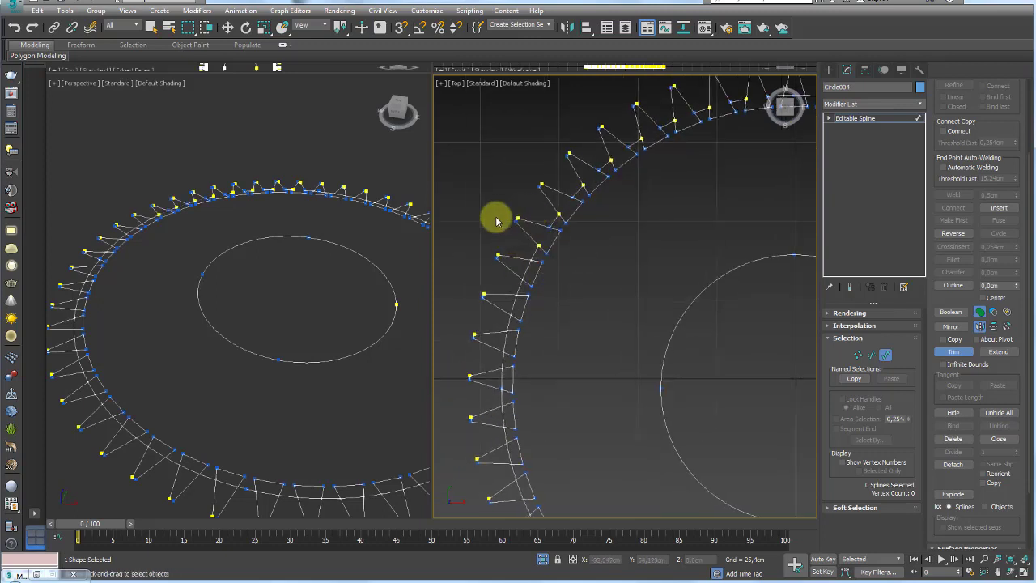
pyautogui.click(526, 311)
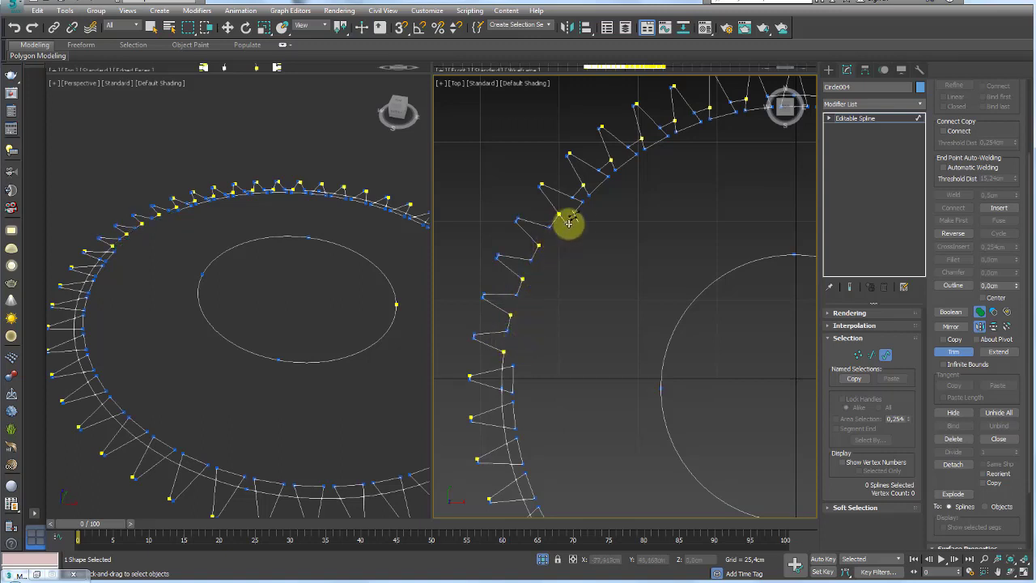
pyautogui.click(592, 192)
pyautogui.click(689, 132)
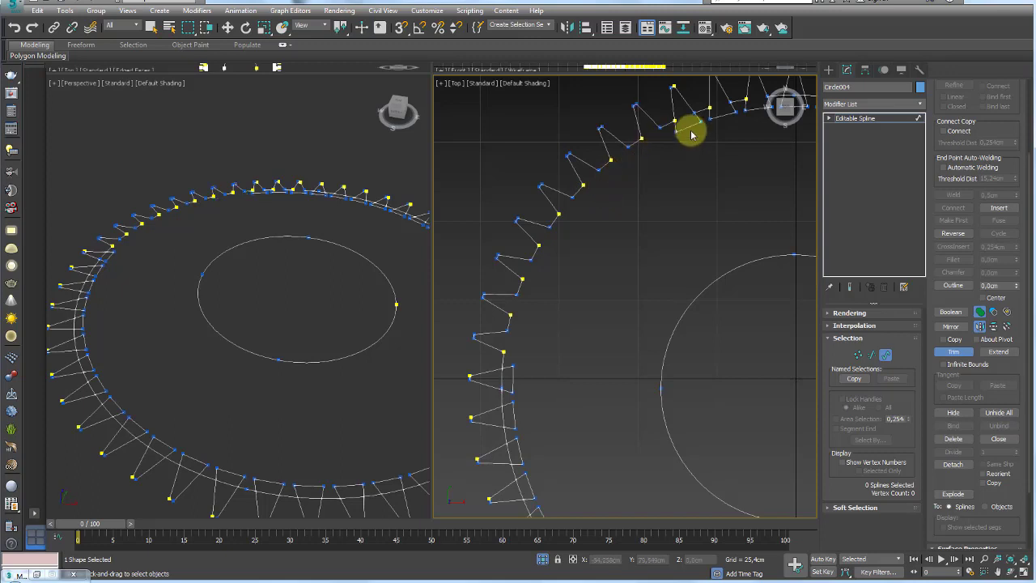
# Step: Trim the rim arcs under the remaining left teeth, then pan around the whole ring
pyautogui.scroll(3, 503, 347)
pyautogui.moveTo(504, 347); pyautogui.dragTo(511, 273, button='middle')
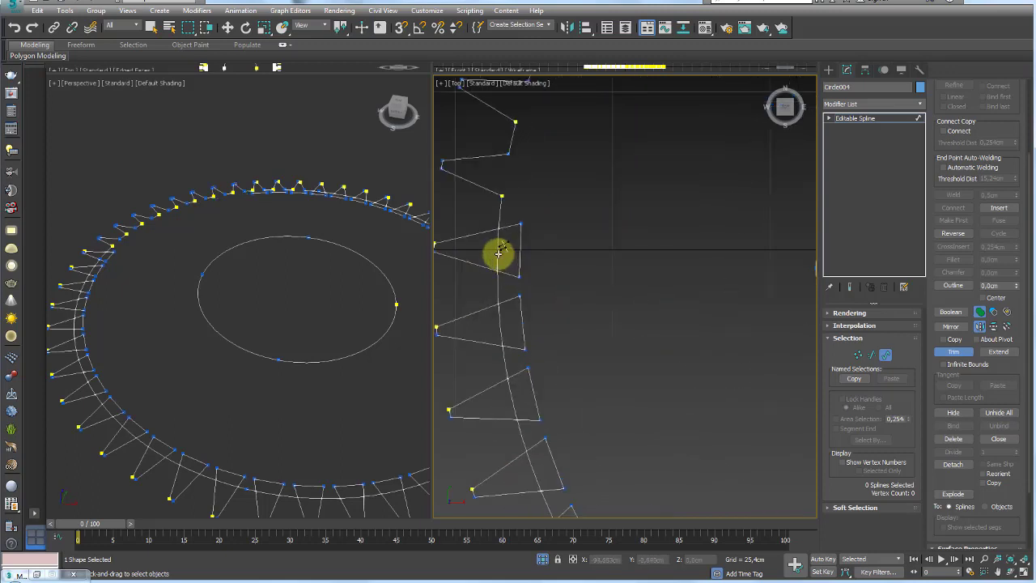
pyautogui.click(498, 253)
pyautogui.click(516, 348)
pyautogui.click(509, 407)
pyautogui.moveTo(533, 317); pyautogui.dragTo(535, 107, button='middle')
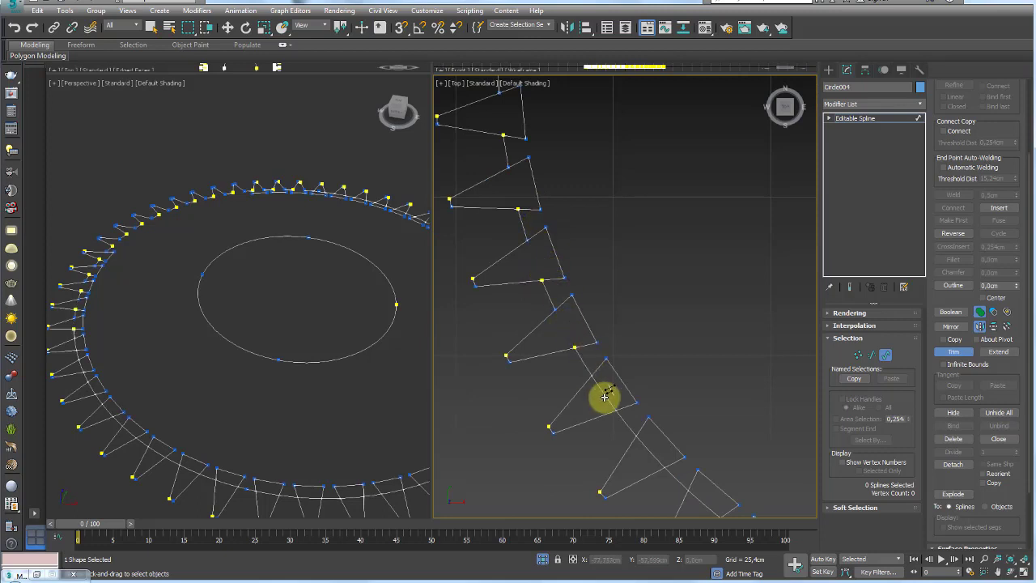
pyautogui.scroll(-3, 672, 410)
pyautogui.moveTo(726, 293); pyautogui.dragTo(501, 305, button='middle')
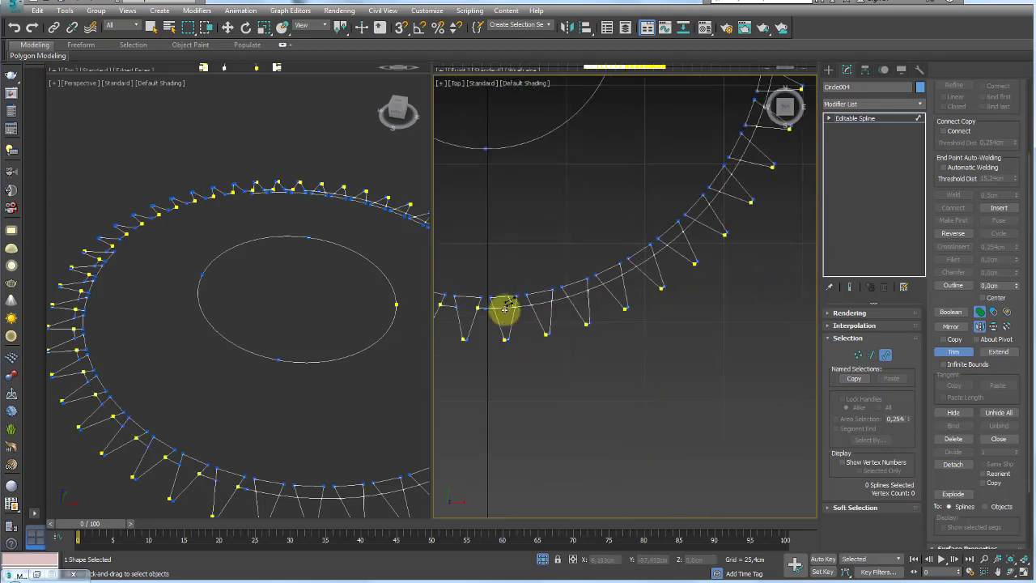
pyautogui.moveTo(716, 198); pyautogui.dragTo(689, 312, button='middle')
pyautogui.moveTo(725, 166); pyautogui.dragTo(749, 349, button='middle')
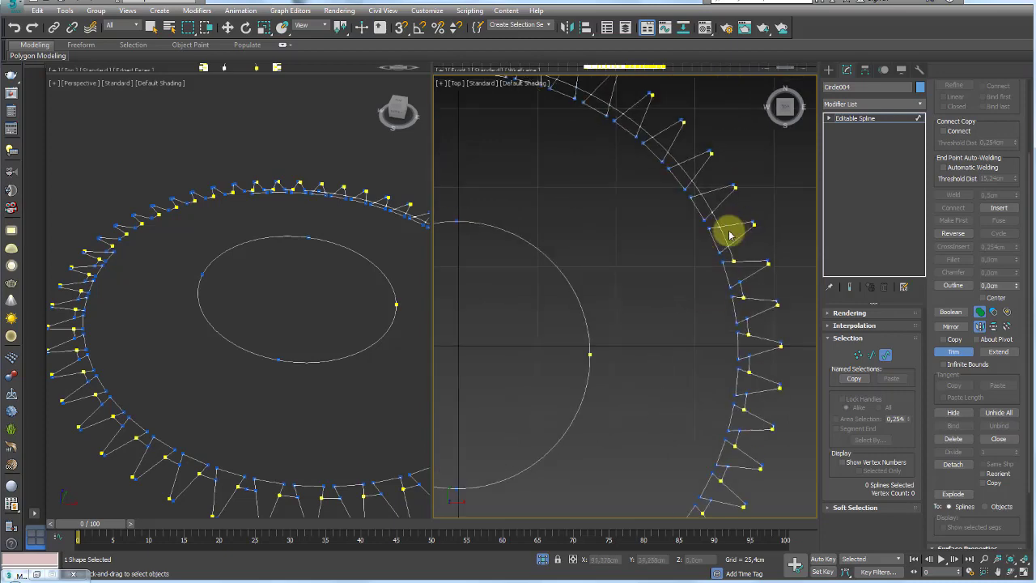
pyautogui.moveTo(657, 143); pyautogui.dragTo(729, 310, button='middle')
pyautogui.moveTo(527, 222); pyautogui.dragTo(574, 231, button='middle')
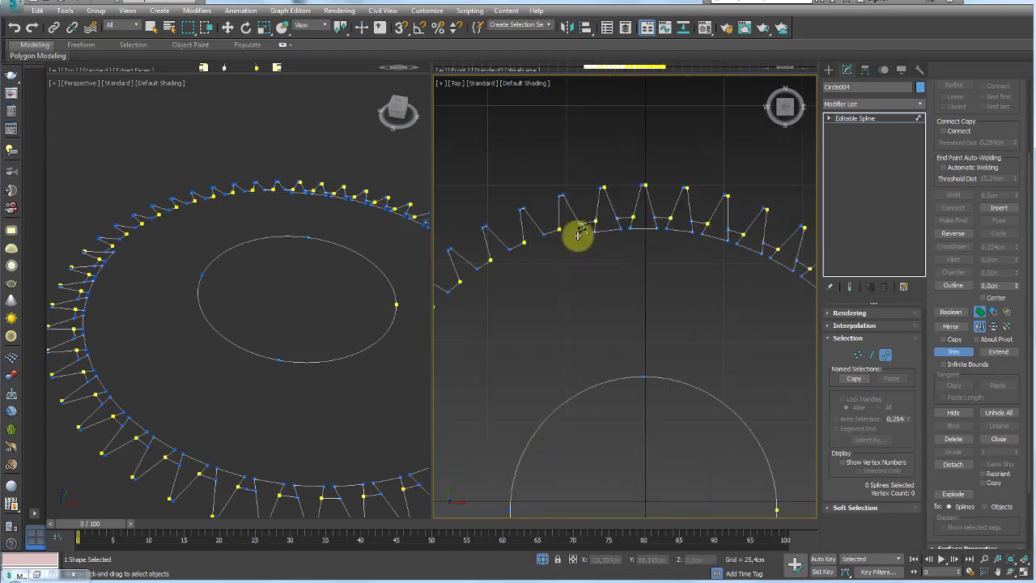
pyautogui.scroll(-2, 731, 251)
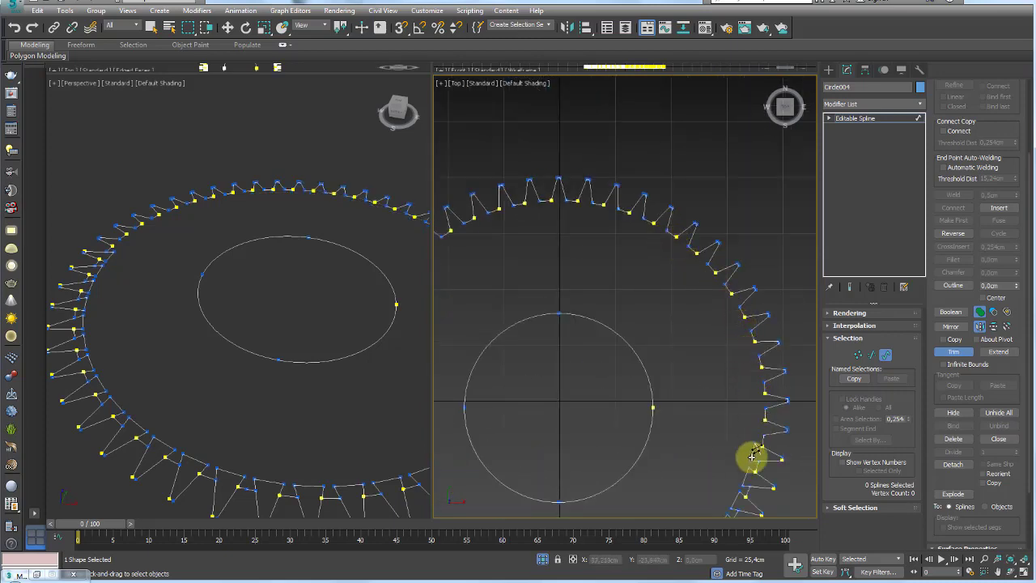
pyautogui.moveTo(751, 451); pyautogui.dragTo(726, 342, button='middle')
pyautogui.moveTo(509, 421); pyautogui.dragTo(592, 393, button='middle')
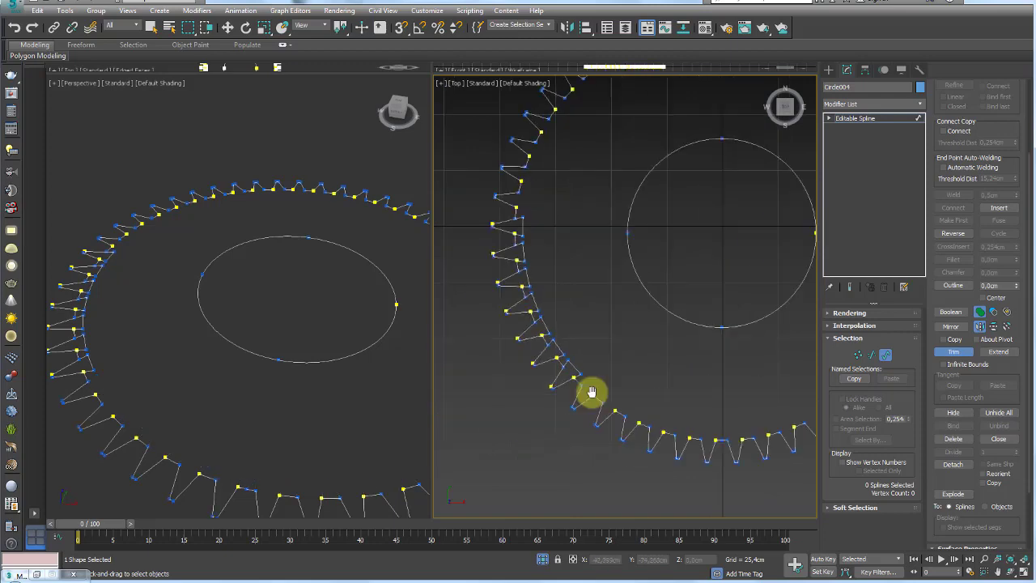
pyautogui.scroll(2, 561, 273)
pyautogui.scroll(-4, 587, 234)
pyautogui.moveTo(587, 234); pyautogui.dragTo(572, 287, button='middle')
# Step: Select all the gear outline's vertices and weld them
pyautogui.press('1')
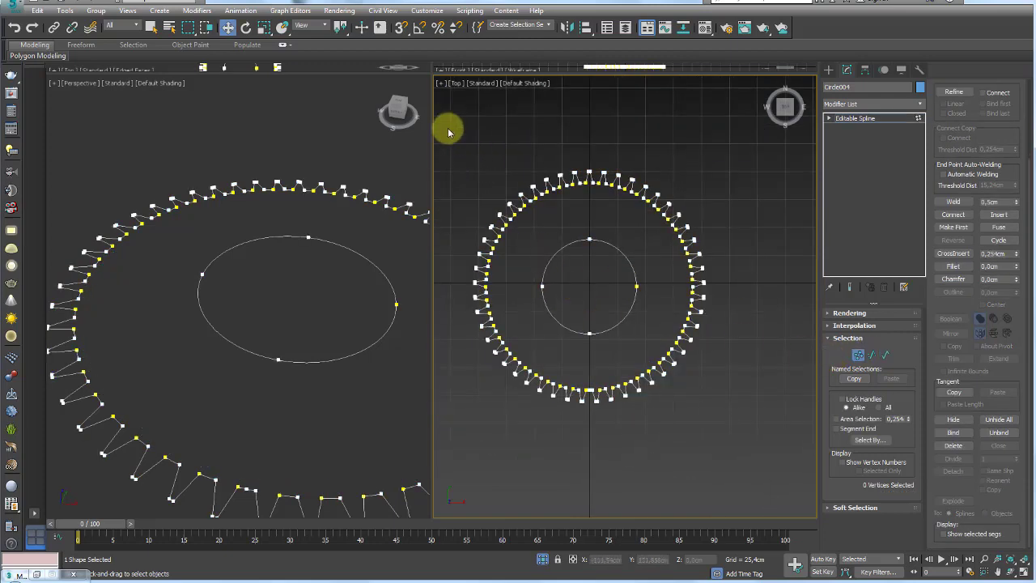
pyautogui.moveTo(451, 122); pyautogui.dragTo(784, 479)
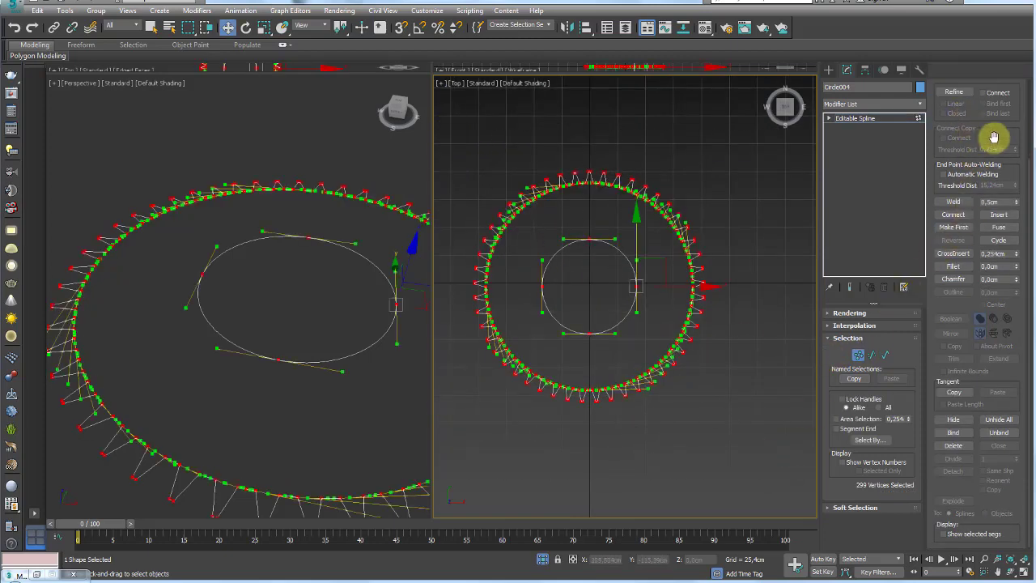
pyautogui.moveTo(995, 139); pyautogui.dragTo(1014, 303)
pyautogui.scroll(-1, 992, 202)
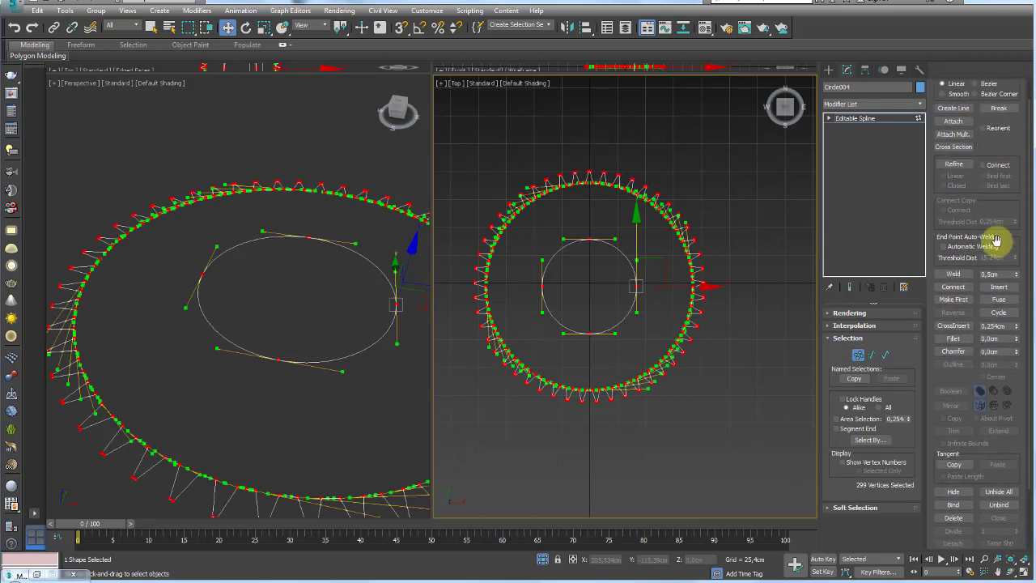
pyautogui.click(855, 118)
# Step: Add an Extrude modifier with Amount 40.26 cm and orbit to view the gear
pyautogui.click(920, 104)
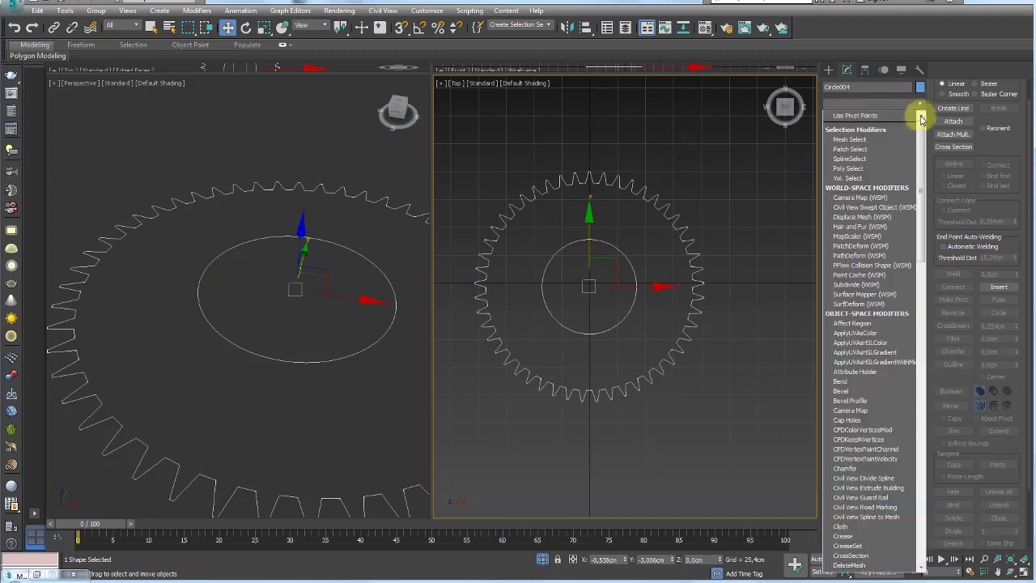
pyautogui.moveTo(919, 113); pyautogui.dragTo(919, 173)
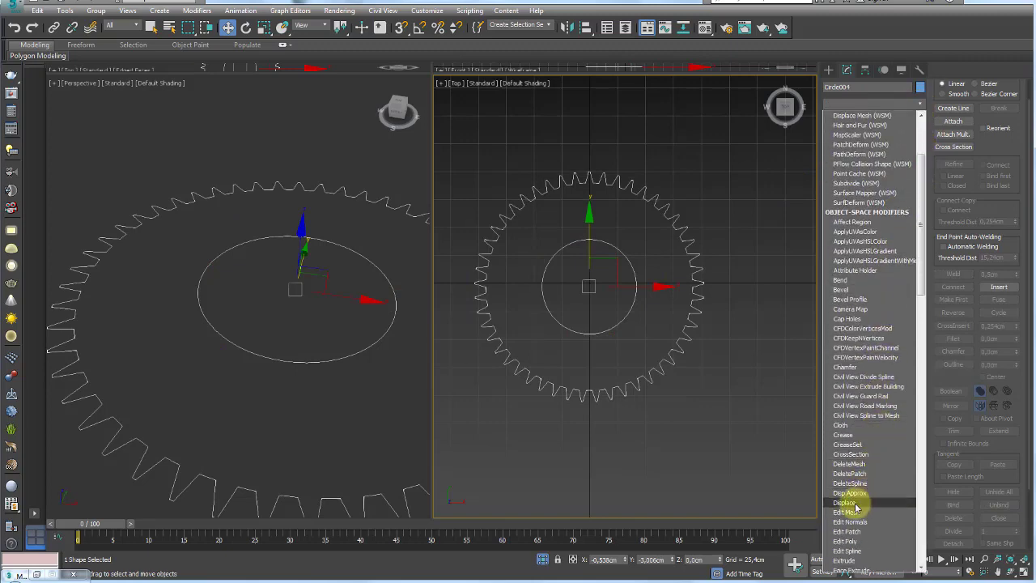
pyautogui.click(854, 496)
pyautogui.scroll(-5, 357, 370)
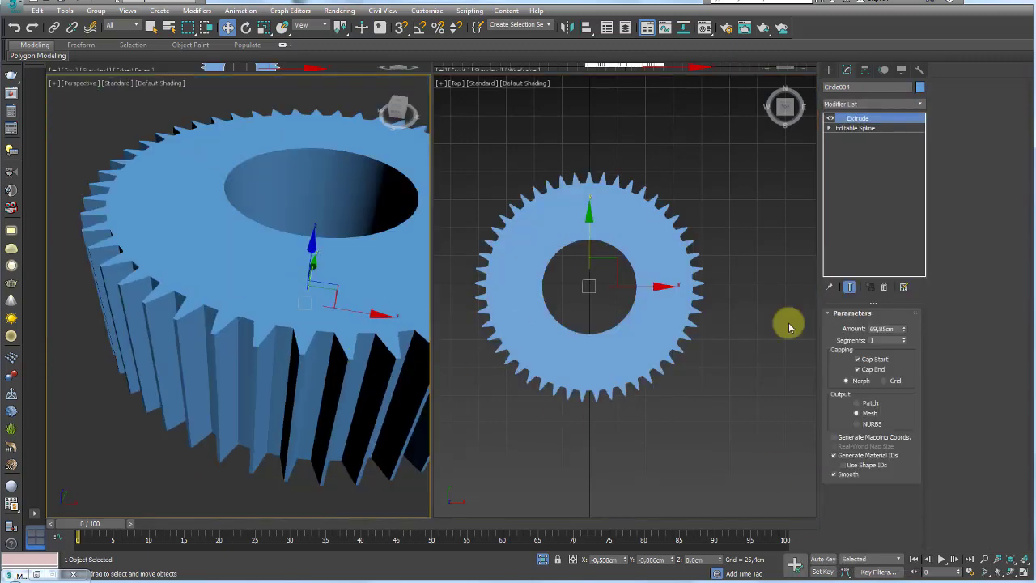
pyautogui.moveTo(903, 328); pyautogui.dragTo(909, 340)
pyautogui.scroll(-3, 226, 329)
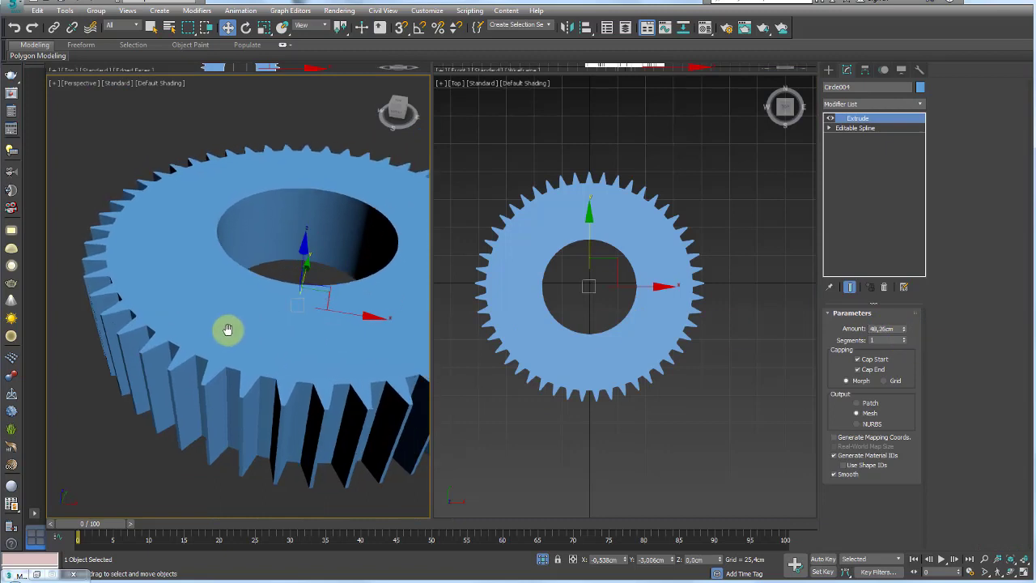
pyautogui.moveTo(226, 329)
pyautogui.keyDown('alt'); pyautogui.mouseDown(button='middle')
pyautogui.moveTo(243, 343)
pyautogui.moveTo(244, 374)
pyautogui.mouseUp(button='middle'); pyautogui.keyUp('alt')
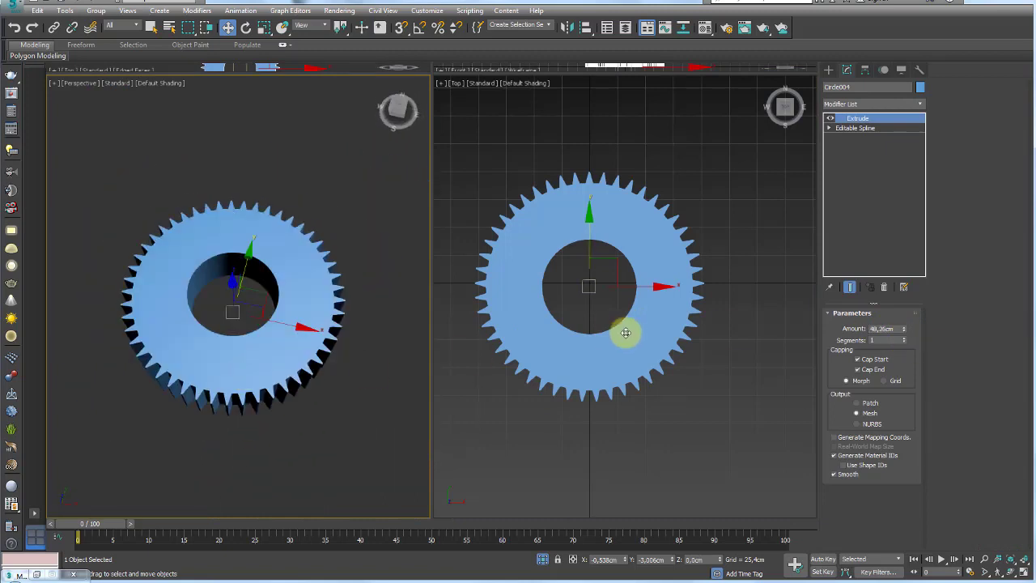
pyautogui.scroll(5, 624, 330)
pyautogui.scroll(-3, 615, 333)
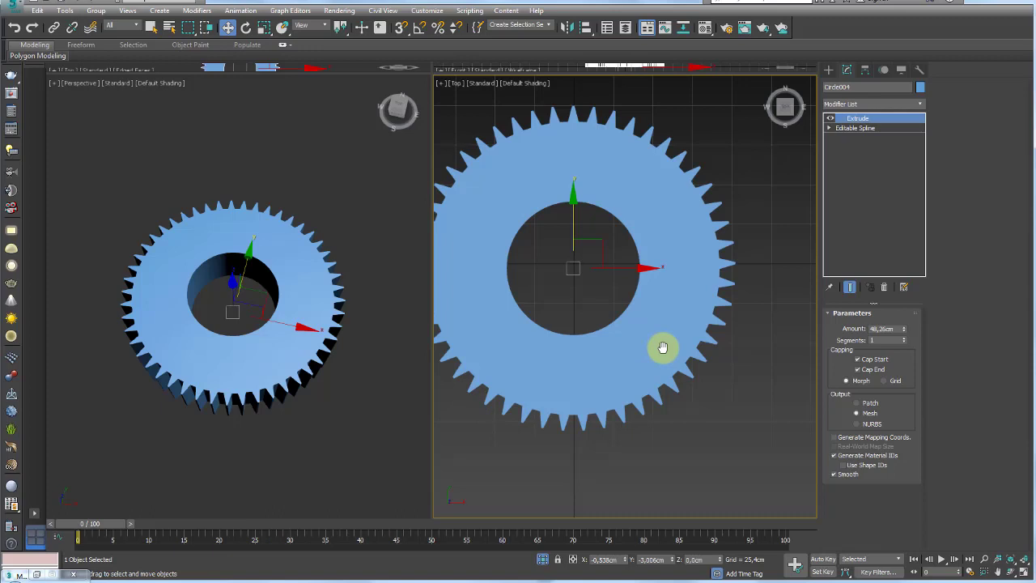
# Step: Zoom in on the gear and show Circle004's spline outline in the Modify panel
pyautogui.moveTo(661, 347); pyautogui.dragTo(700, 370, button='middle')
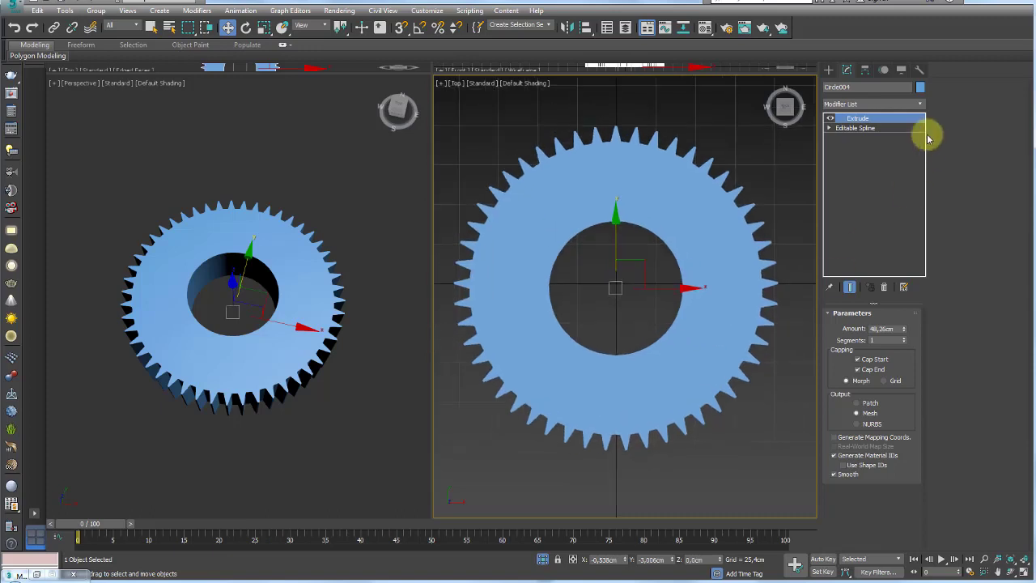
pyautogui.click(858, 128)
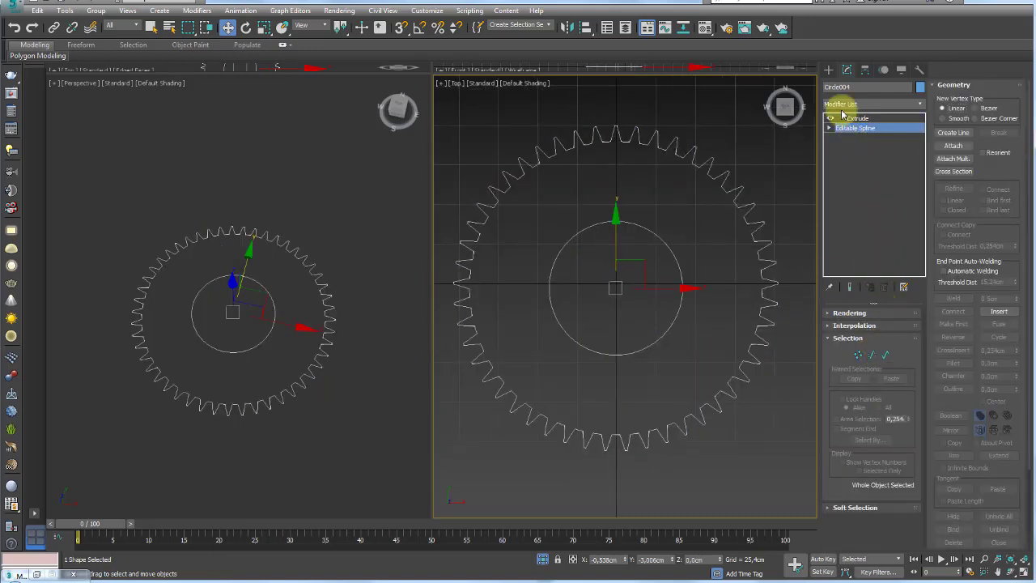
pyautogui.click(827, 69)
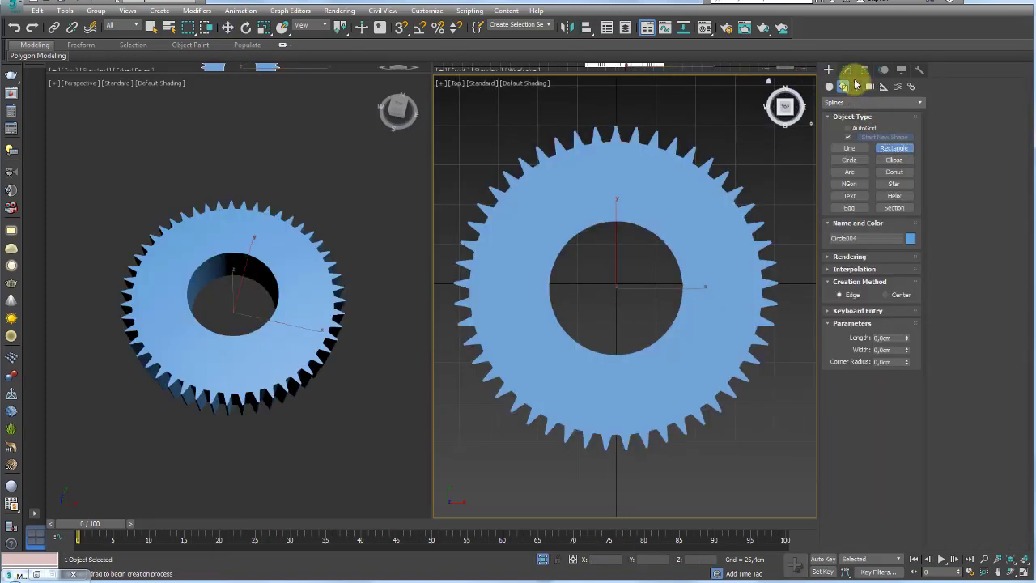
pyautogui.click(847, 70)
pyautogui.click(855, 128)
# Step: Draw a small rectangle, centre-align it on the bore circle, then move it down
pyautogui.click(827, 70)
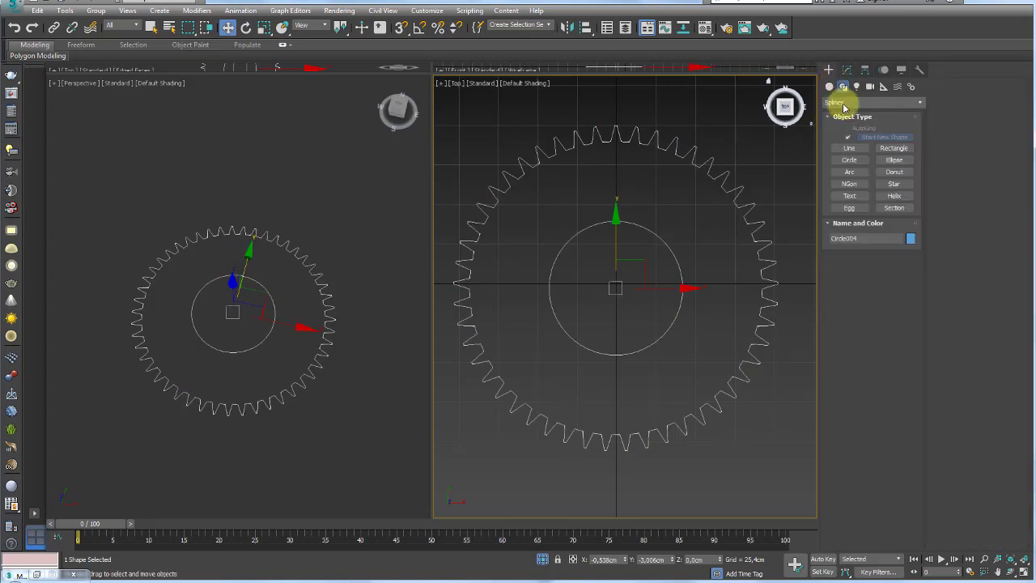
pyautogui.click(893, 147)
pyautogui.moveTo(599, 298); pyautogui.dragTo(627, 326)
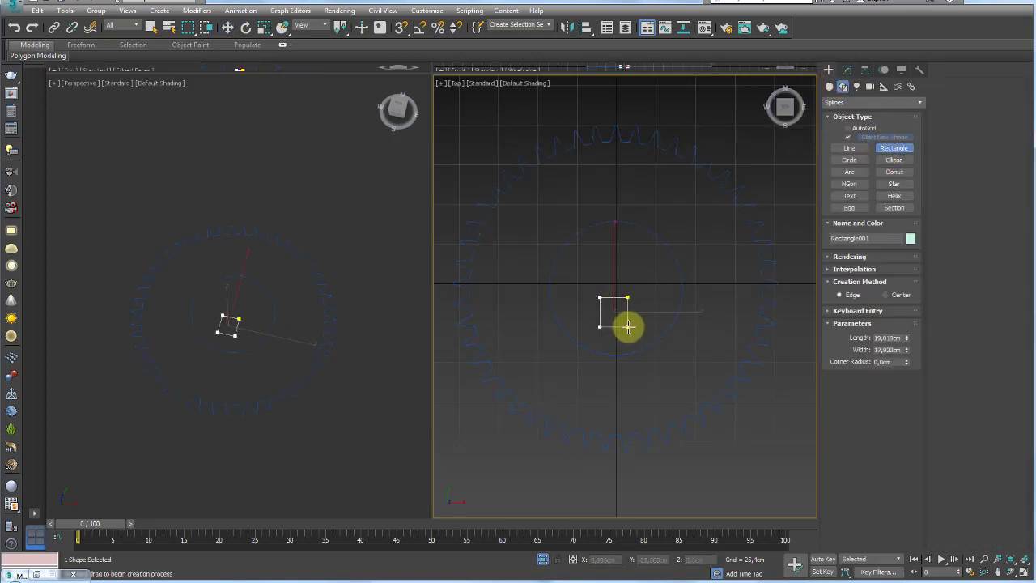
pyautogui.hotkey('alt', 'a')
pyautogui.click(683, 292)
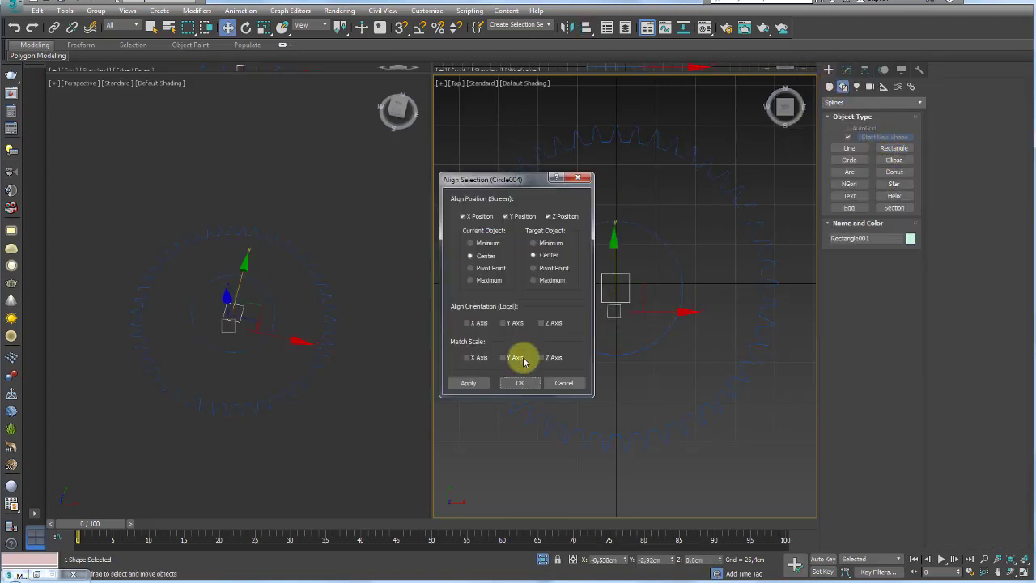
pyautogui.click(522, 386)
pyautogui.moveTo(615, 236); pyautogui.dragTo(616, 300)
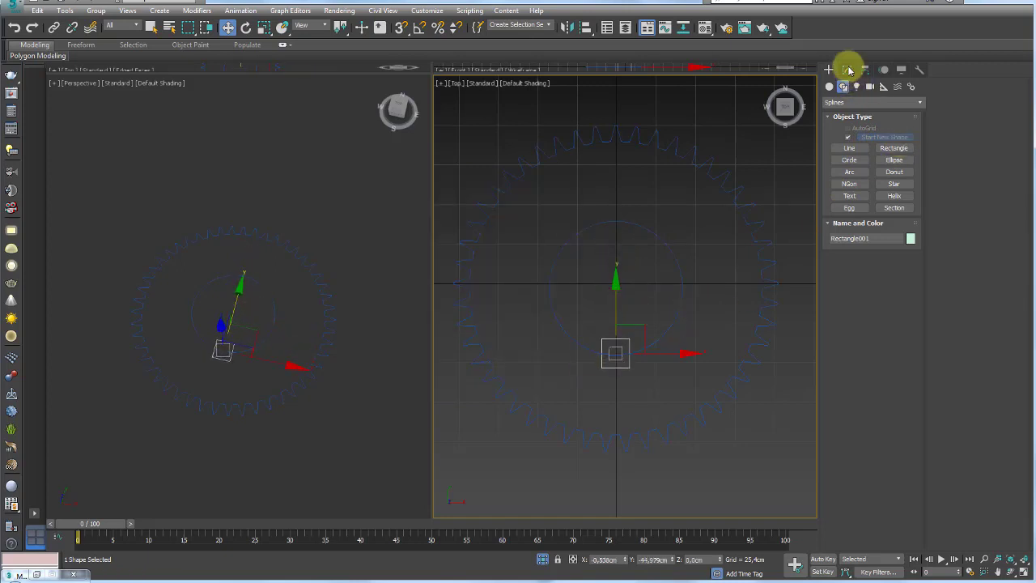
pyautogui.click(846, 69)
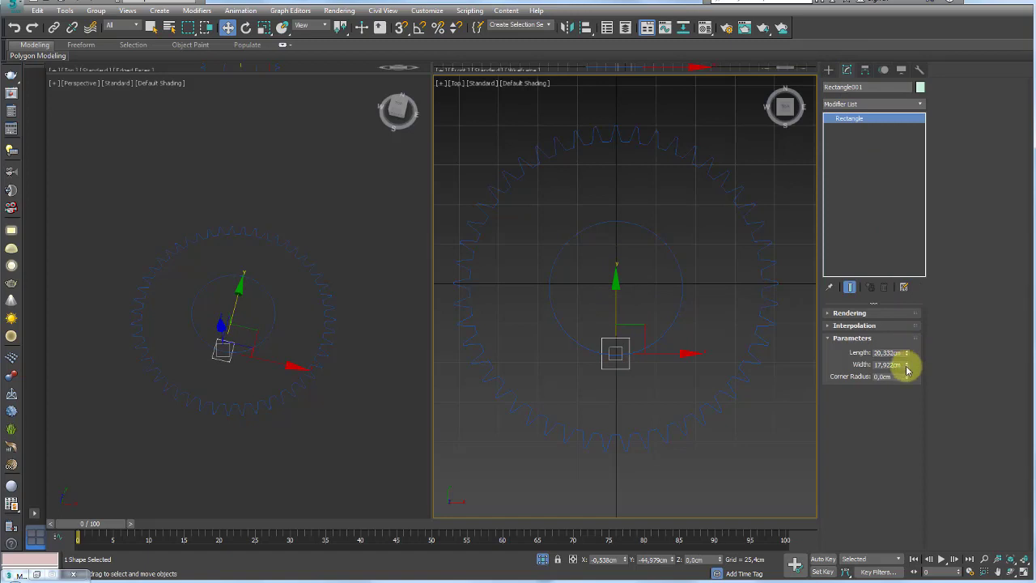
# Step: Attach the rectangle to Circle004's editable spline
pyautogui.click(683, 286)
pyautogui.click(855, 128)
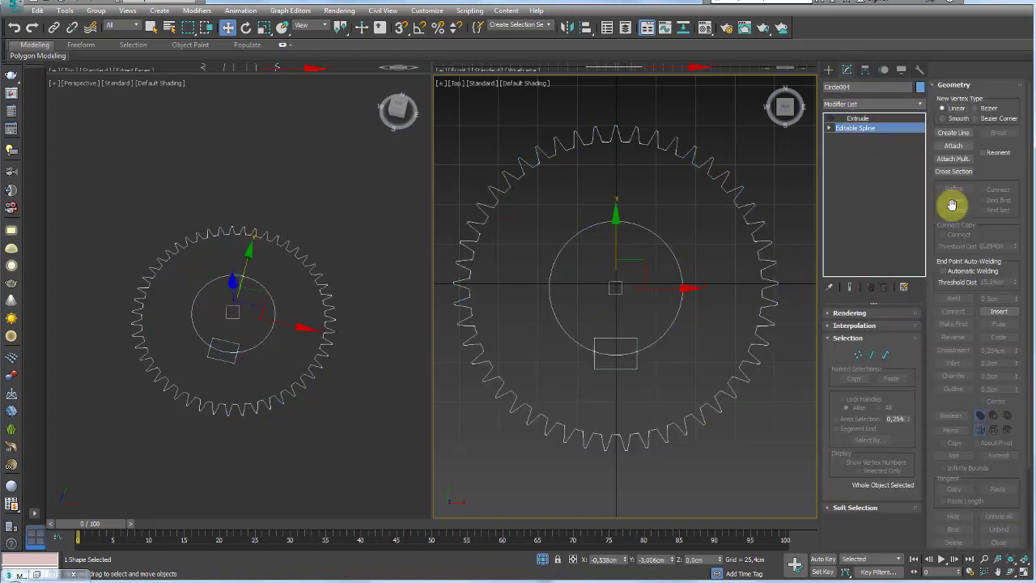
pyautogui.click(954, 148)
pyautogui.click(619, 340)
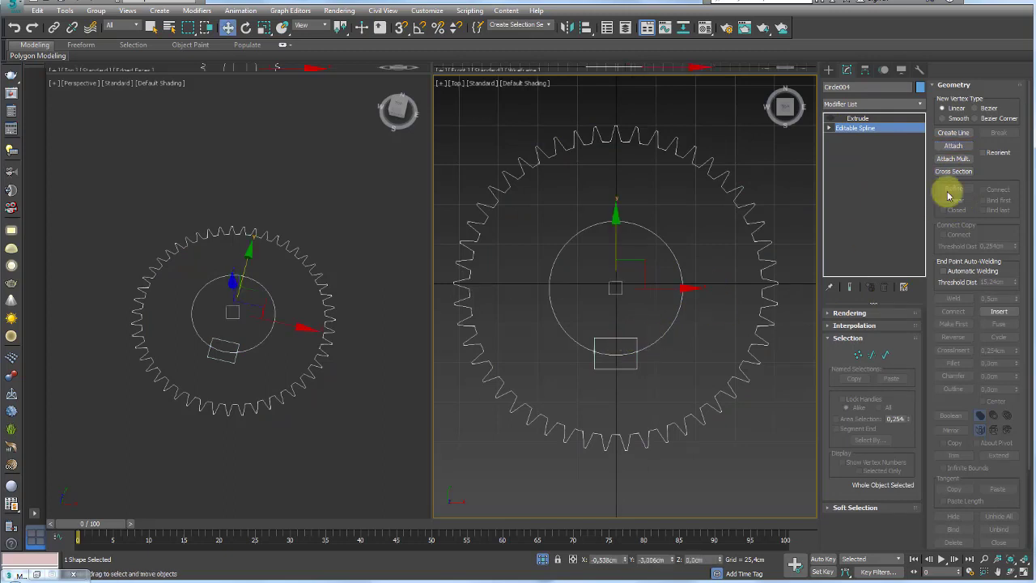
pyautogui.click(953, 145)
# Step: Trim the overlapping rectangle and bore segments, then select the notch vertices
pyautogui.click(885, 358)
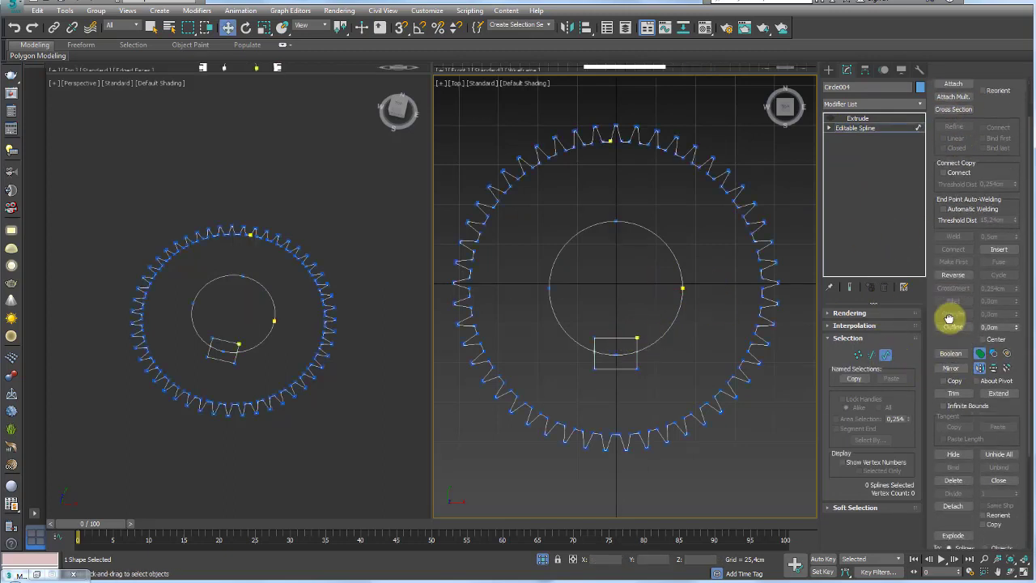
pyautogui.scroll(-3, 947, 316)
pyautogui.click(953, 361)
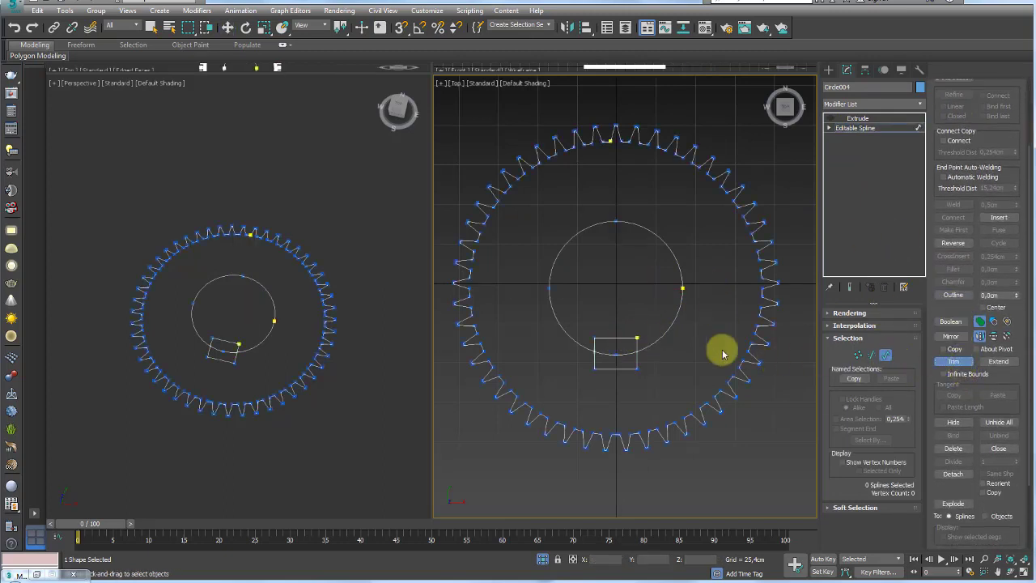
pyautogui.rightClick(626, 336)
pyautogui.click(829, 128)
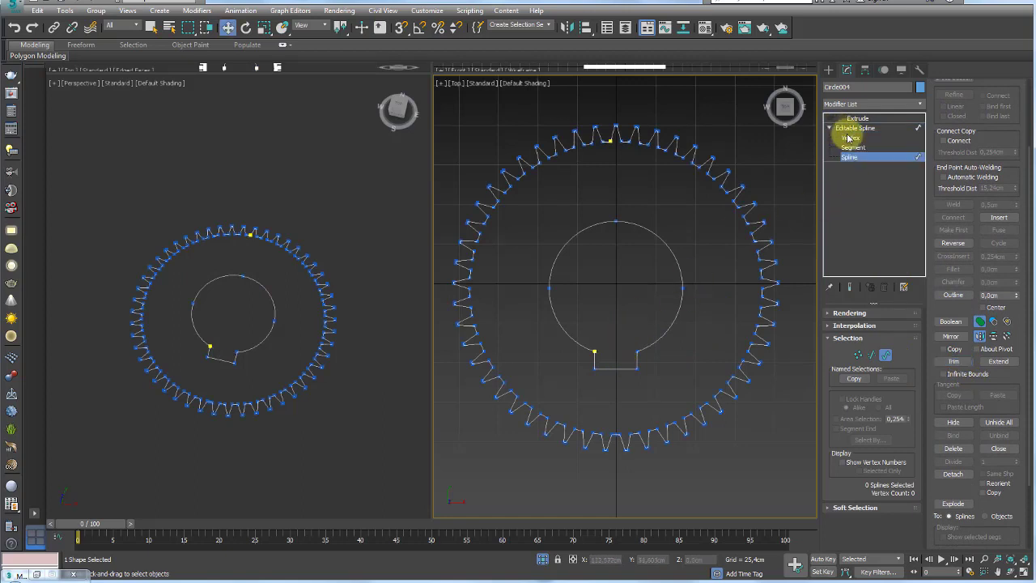
pyautogui.click(850, 138)
pyautogui.moveTo(688, 336); pyautogui.dragTo(558, 397)
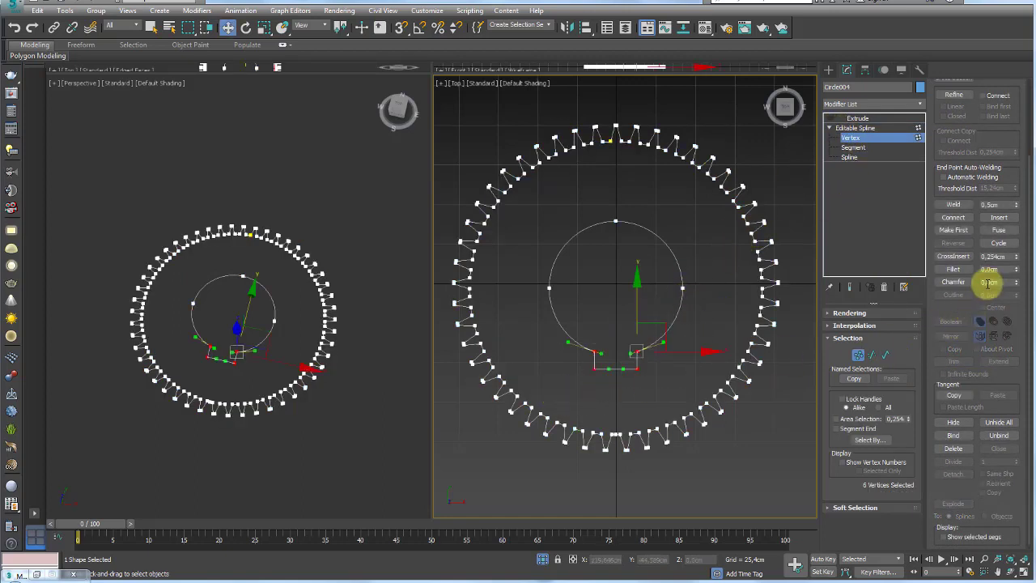
# Step: Weld the notch corner vertices and return to the Extrude to show the solid
pyautogui.click(958, 208)
pyautogui.click(855, 128)
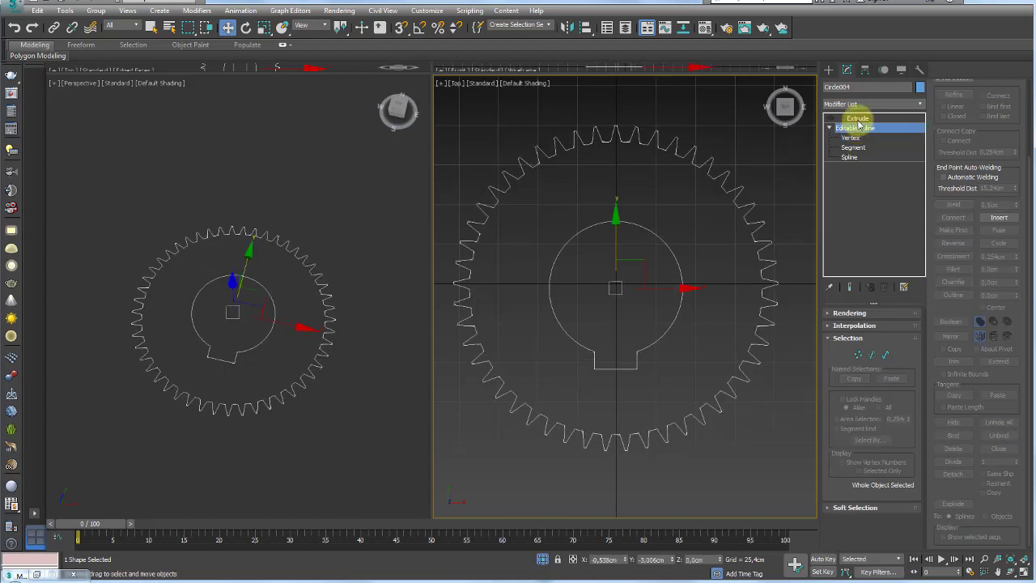
pyautogui.click(849, 119)
pyautogui.click(830, 119)
# Step: Orbit the gear and switch the right viewport to Perspective to inspect the keyed bore
pyautogui.moveTo(296, 259)
pyautogui.keyDown('alt'); pyautogui.mouseDown(button='middle')
pyautogui.moveTo(285, 402)
pyautogui.moveTo(263, 327)
pyautogui.mouseUp(button='middle'); pyautogui.keyUp('alt')
pyautogui.scroll(5, 321, 354)
pyautogui.moveTo(321, 354)
pyautogui.keyDown('alt'); pyautogui.mouseDown(button='middle')
pyautogui.moveTo(363, 319)
pyautogui.moveTo(346, 317)
pyautogui.mouseUp(button='middle'); pyautogui.keyUp('alt')
pyautogui.scroll(-5, 360, 315)
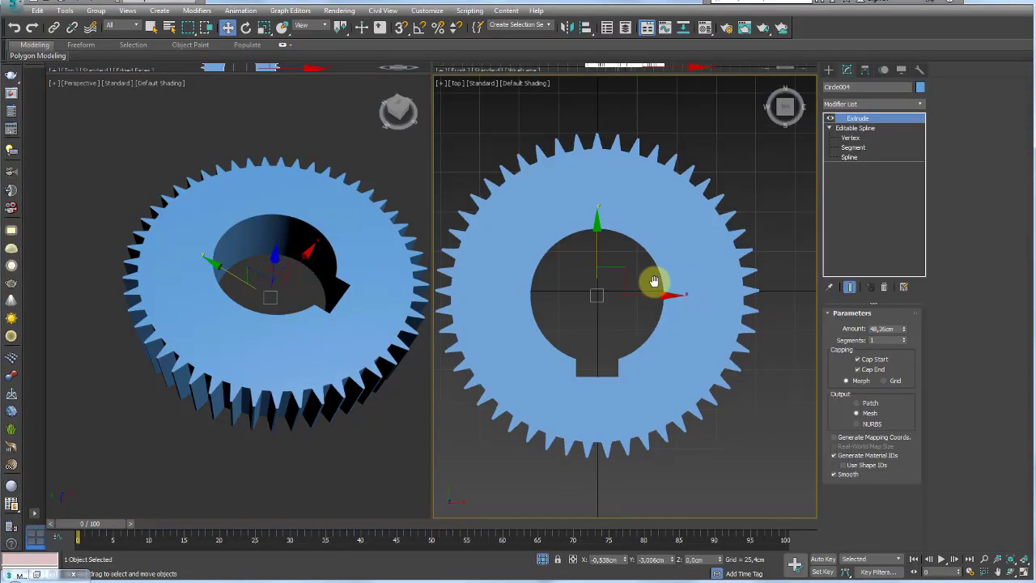
pyautogui.scroll(-5, 647, 282)
pyautogui.press('p')
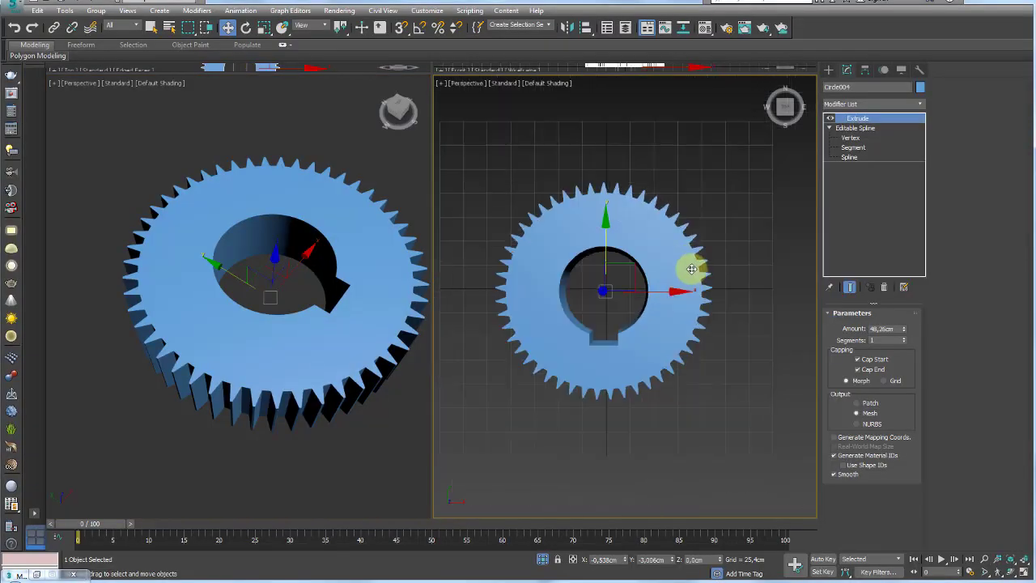
pyautogui.keyDown('alt'); pyautogui.moveTo(691, 269); pyautogui.dragTo(712, 287, button='middle'); pyautogui.keyUp('alt')
pyautogui.scroll(3, 712, 288)
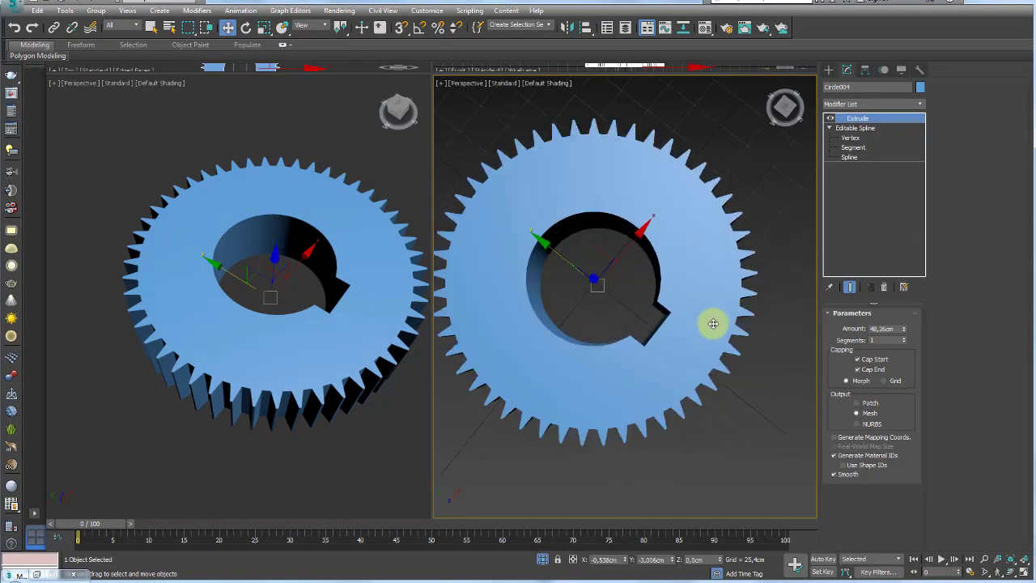
pyautogui.moveTo(712, 324)
pyautogui.keyDown('alt'); pyautogui.mouseDown(button='middle')
pyautogui.moveTo(687, 220)
pyautogui.moveTo(623, 331)
pyautogui.mouseUp(button='middle'); pyautogui.keyUp('alt')
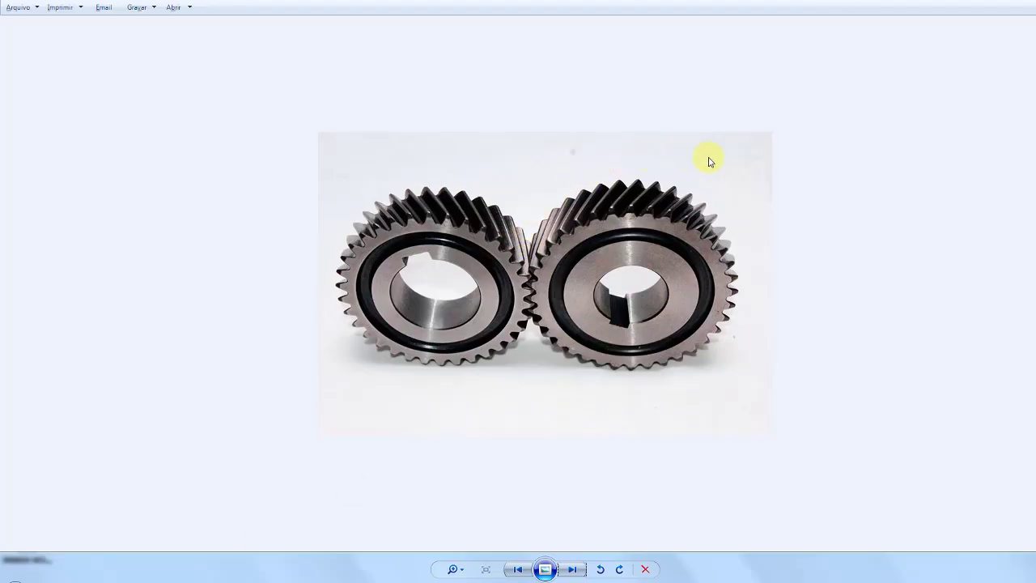
pyautogui.hotkey('alt', 'Tab')
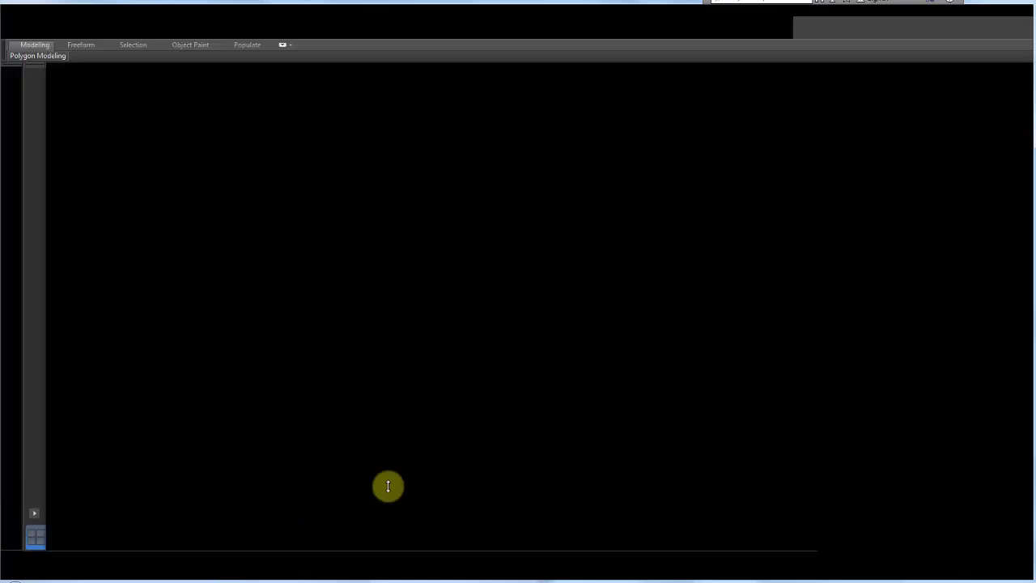
# Step: Close the material editor and add an Edit Poly modifier above the Extrude
pyautogui.click(927, 79)
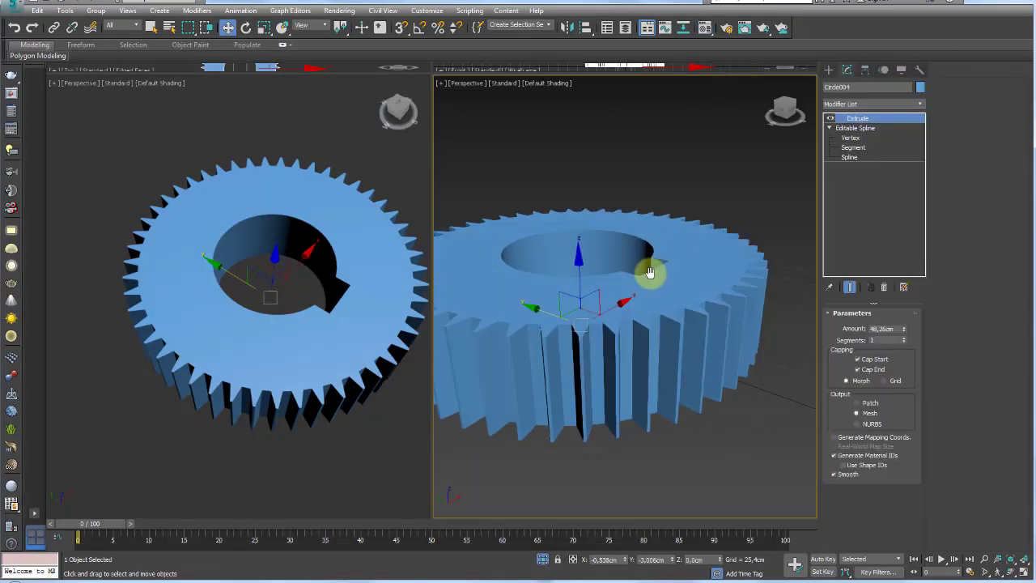
pyautogui.scroll(-3, 663, 291)
pyautogui.moveTo(677, 316)
pyautogui.keyDown('alt'); pyautogui.mouseDown(button='middle')
pyautogui.moveTo(670, 326)
pyautogui.moveTo(648, 270)
pyautogui.moveTo(763, 189)
pyautogui.mouseUp(button='middle'); pyautogui.keyUp('alt')
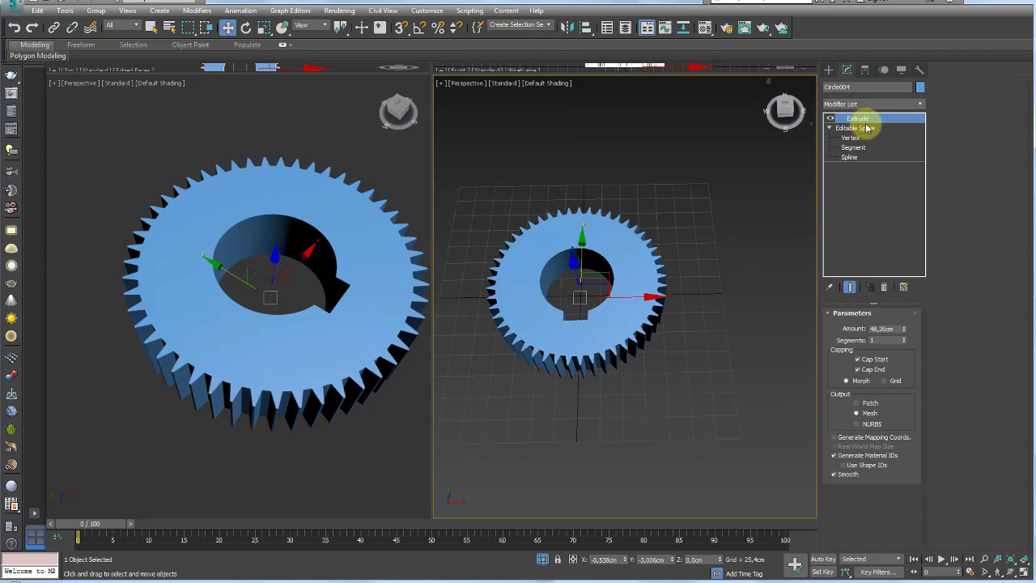
pyautogui.click(919, 103)
pyautogui.click(912, 117)
pyautogui.moveTo(665, 265)
pyautogui.keyDown('alt'); pyautogui.mouseDown(button='middle')
pyautogui.moveTo(613, 282)
pyautogui.moveTo(709, 295)
pyautogui.mouseUp(button='middle'); pyautogui.keyUp('alt')
pyautogui.moveTo(706, 447); pyautogui.dragTo(723, 408, button='middle')
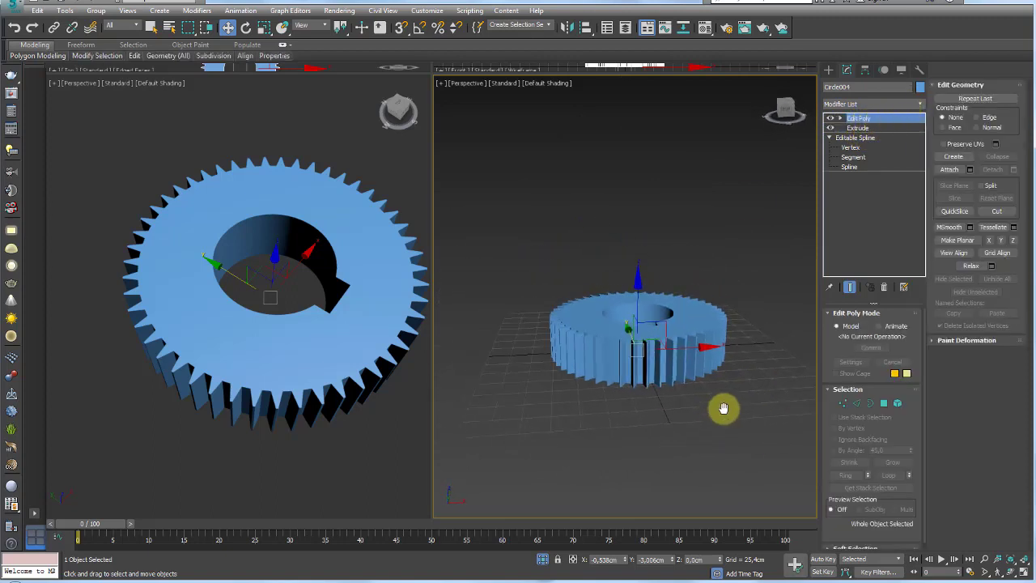
# Step: Maximize the Perspective view, select the gear's top vertices, and expand Edit Poly's levels
pyautogui.click(1022, 574)
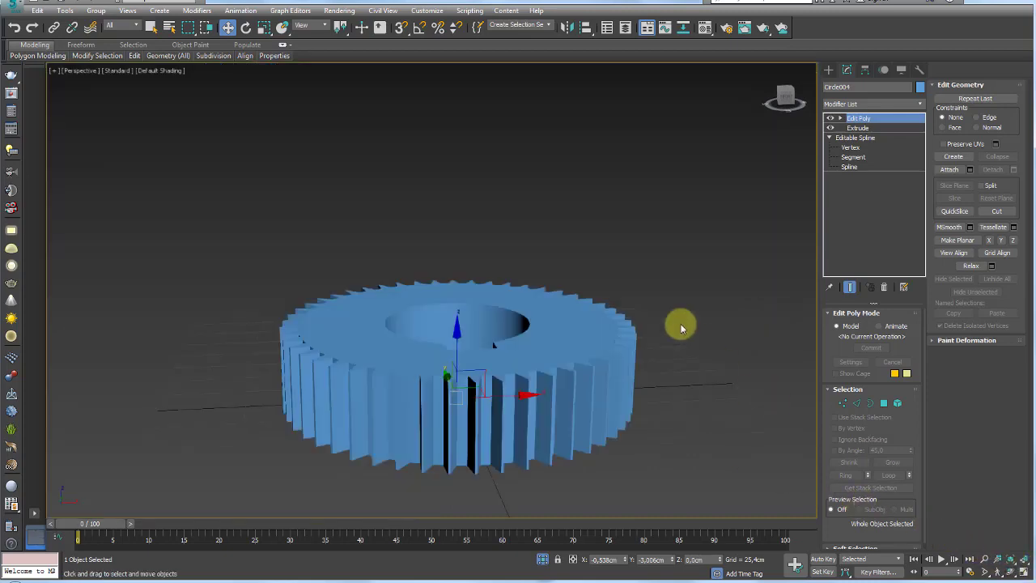
pyautogui.moveTo(682, 324)
pyautogui.keyDown('alt'); pyautogui.mouseDown(button='middle')
pyautogui.moveTo(654, 381)
pyautogui.moveTo(631, 296)
pyautogui.moveTo(625, 194)
pyautogui.moveTo(640, 247)
pyautogui.mouseUp(button='middle'); pyautogui.keyUp('alt')
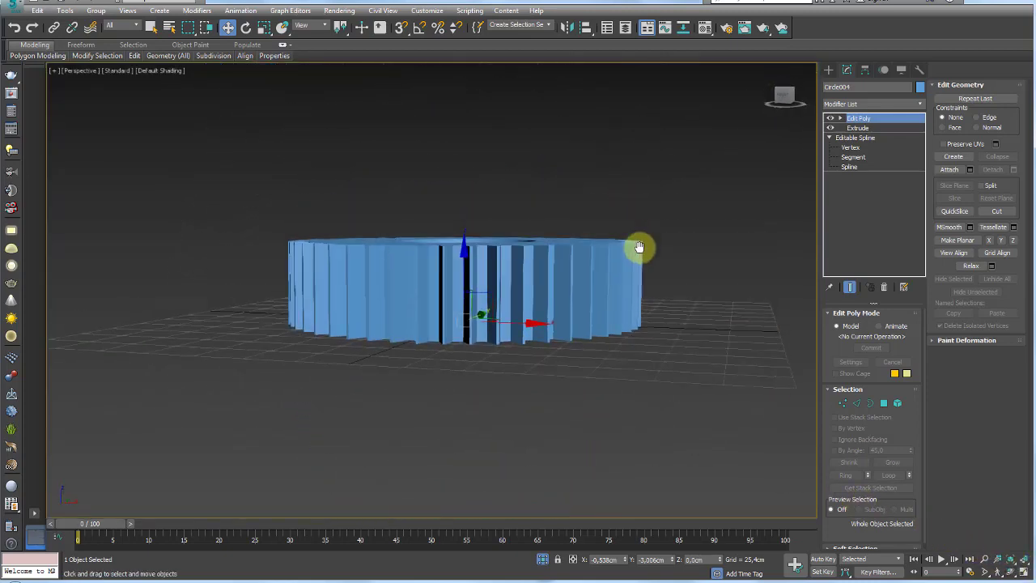
pyautogui.click(843, 403)
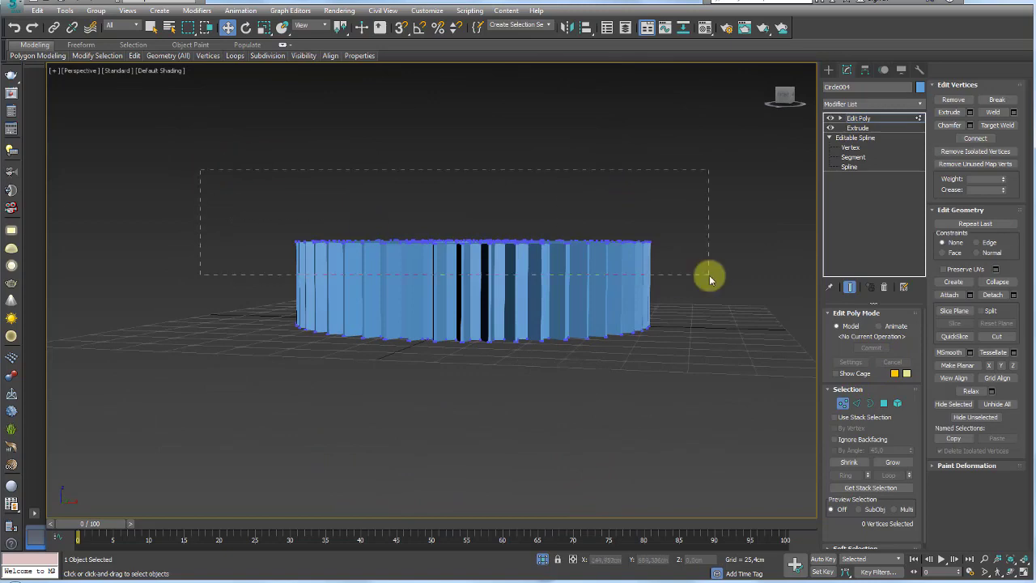
pyautogui.moveTo(709, 276); pyautogui.dragTo(709, 275)
pyautogui.moveTo(474, 127)
pyautogui.keyDown('alt'); pyautogui.mouseDown(button='middle')
pyautogui.moveTo(555, 224)
pyautogui.moveTo(562, 303)
pyautogui.moveTo(660, 269)
pyautogui.mouseUp(button='middle'); pyautogui.keyUp('alt')
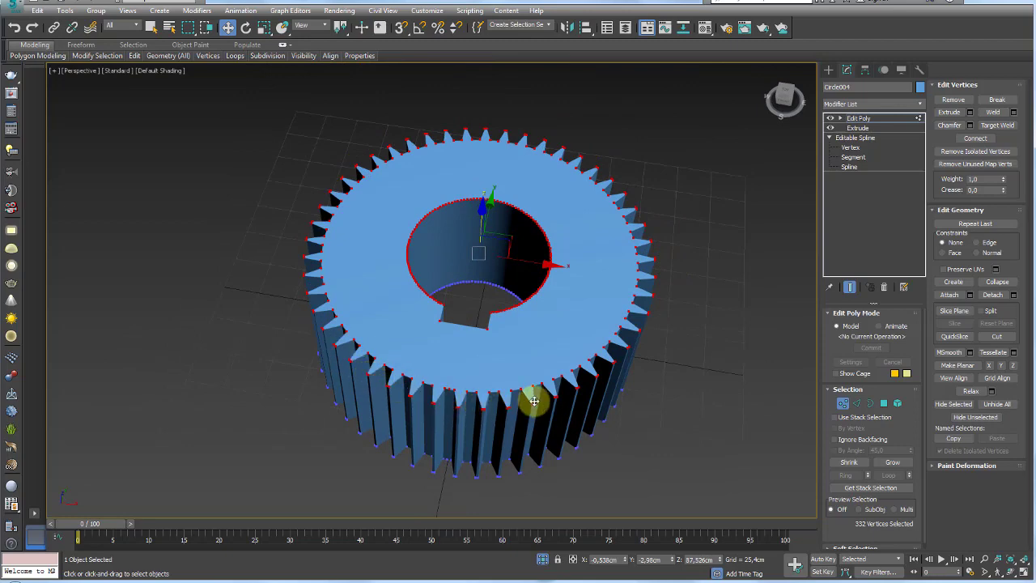
pyautogui.moveTo(534, 400)
pyautogui.keyDown('alt'); pyautogui.mouseDown(button='middle')
pyautogui.moveTo(539, 329)
pyautogui.moveTo(546, 354)
pyautogui.moveTo(729, 275)
pyautogui.mouseUp(button='middle'); pyautogui.keyUp('alt')
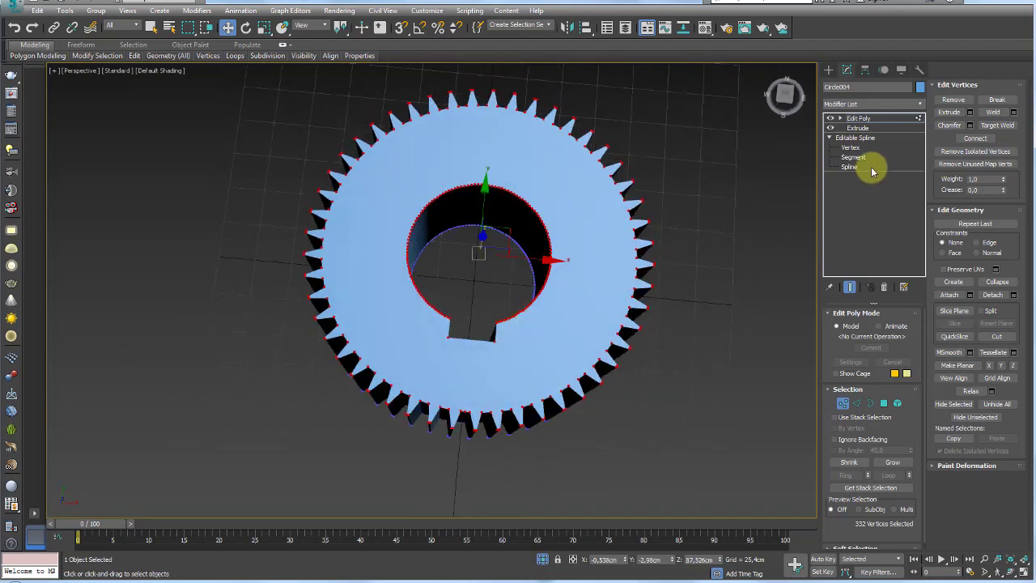
pyautogui.click(842, 119)
# Step: Select all of the gear's polygons and inset them by 6.527 cm
pyautogui.click(863, 157)
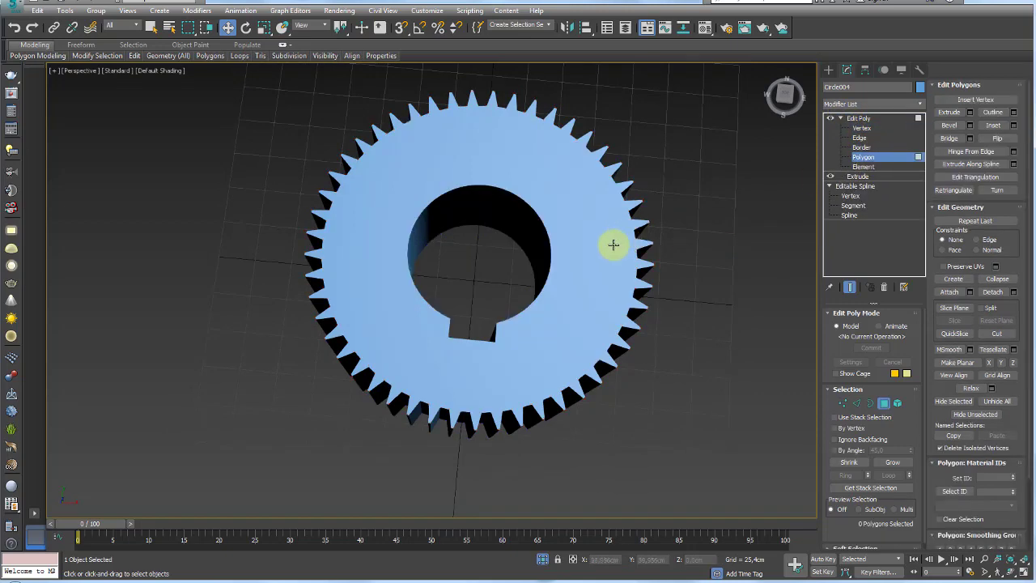
pyautogui.hotkey('ctrl', 'a')
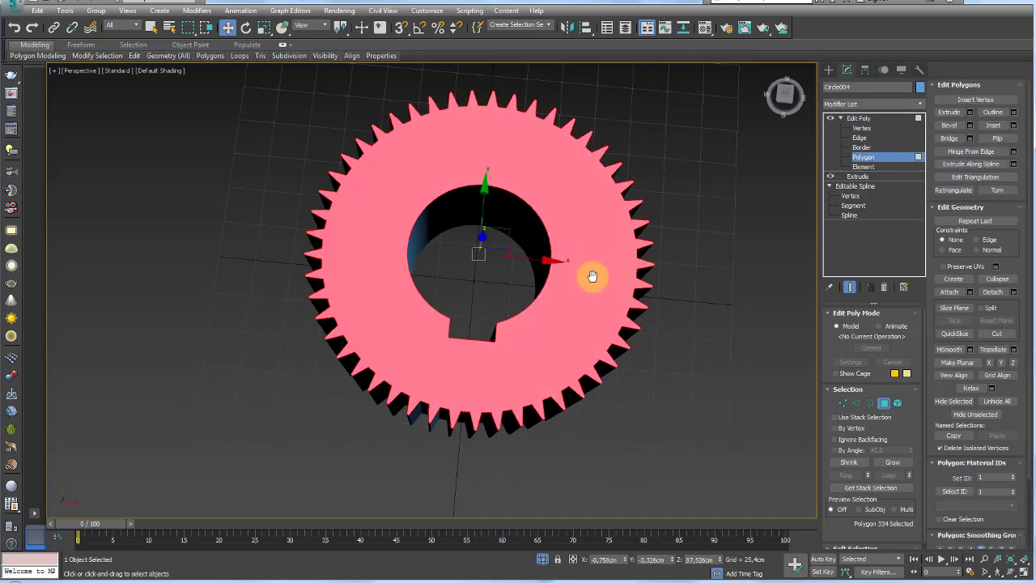
pyautogui.moveTo(592, 276)
pyautogui.mouseDown(button='middle')
pyautogui.moveTo(581, 262)
pyautogui.moveTo(578, 270)
pyautogui.moveTo(582, 228)
pyautogui.moveTo(566, 250)
pyautogui.mouseUp(button='middle')
pyautogui.scroll(3, 602, 238)
pyautogui.scroll(-3, 599, 236)
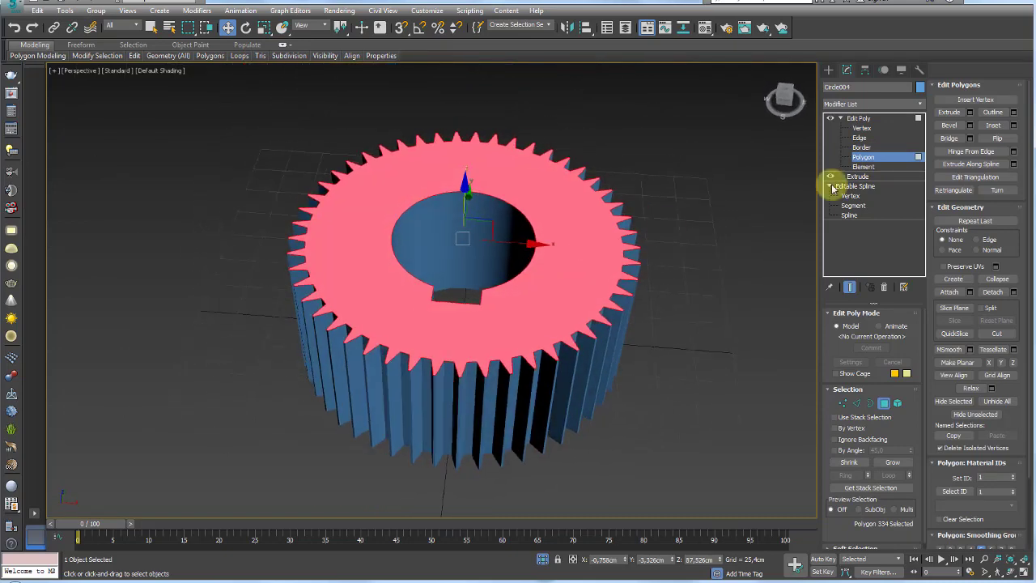
pyautogui.click(1012, 125)
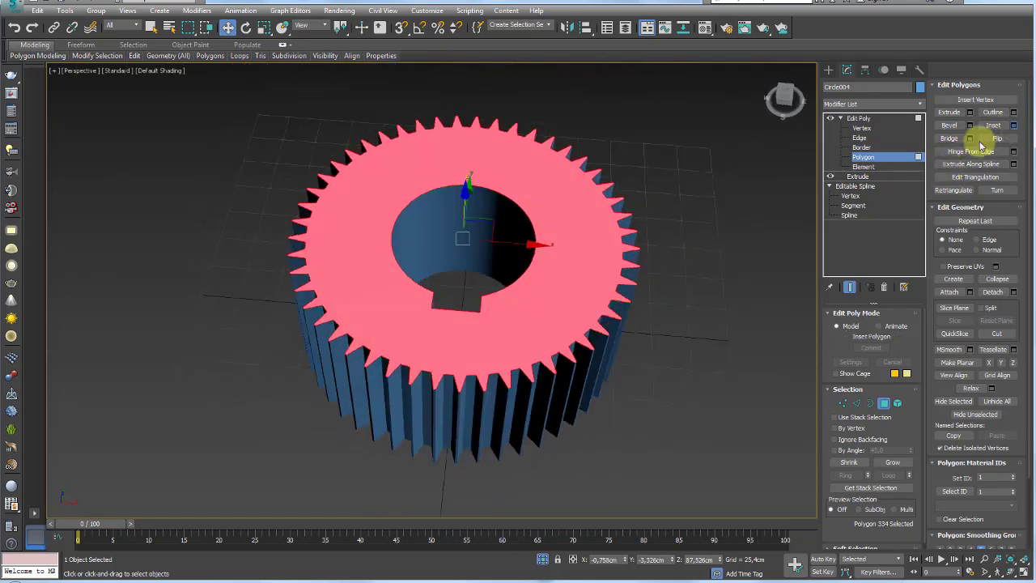
pyautogui.moveTo(438, 310); pyautogui.dragTo(439, 301)
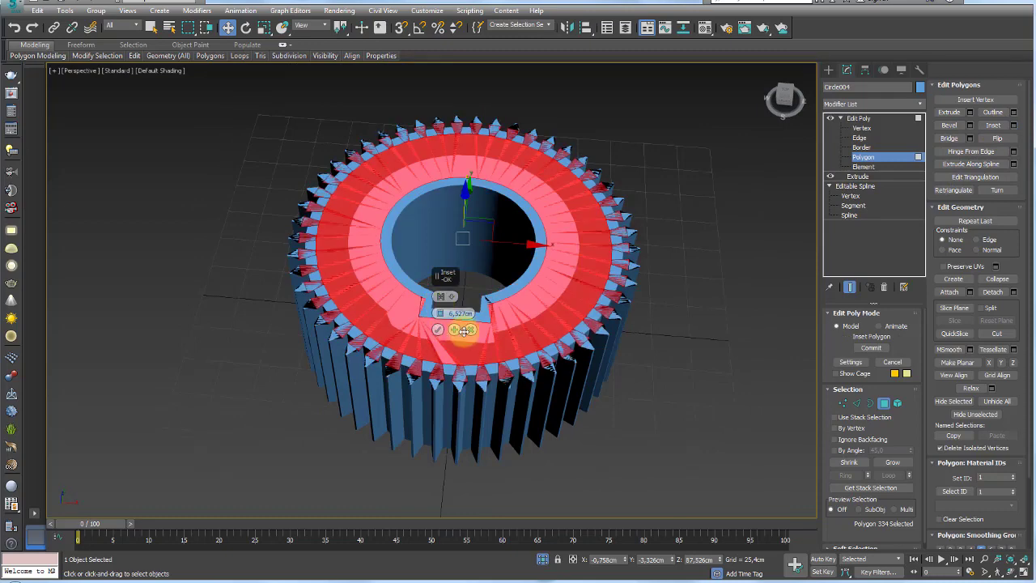
pyautogui.click(470, 330)
# Step: Delete the inset top faces and the bottom faces, then exit Polygon level
pyautogui.press('Delete')
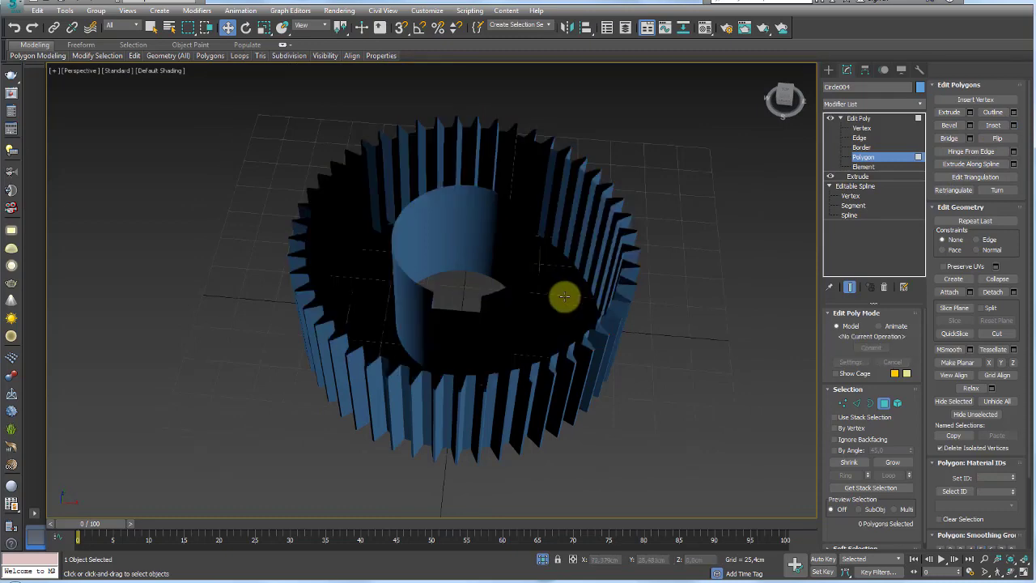
pyautogui.click(590, 289)
pyautogui.press('Delete')
pyautogui.keyDown('alt'); pyautogui.moveTo(656, 220); pyautogui.dragTo(862, 156, button='middle'); pyautogui.keyUp('alt')
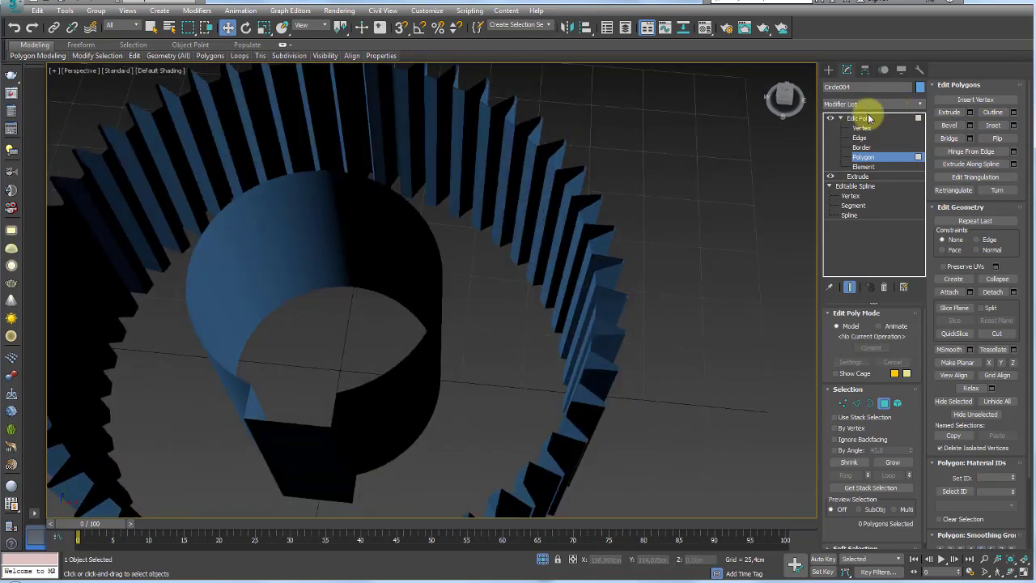
pyautogui.click(860, 118)
pyautogui.scroll(-5, 598, 267)
pyautogui.keyDown('alt'); pyautogui.moveTo(606, 307); pyautogui.dragTo(607, 248, button='middle'); pyautogui.keyUp('alt')
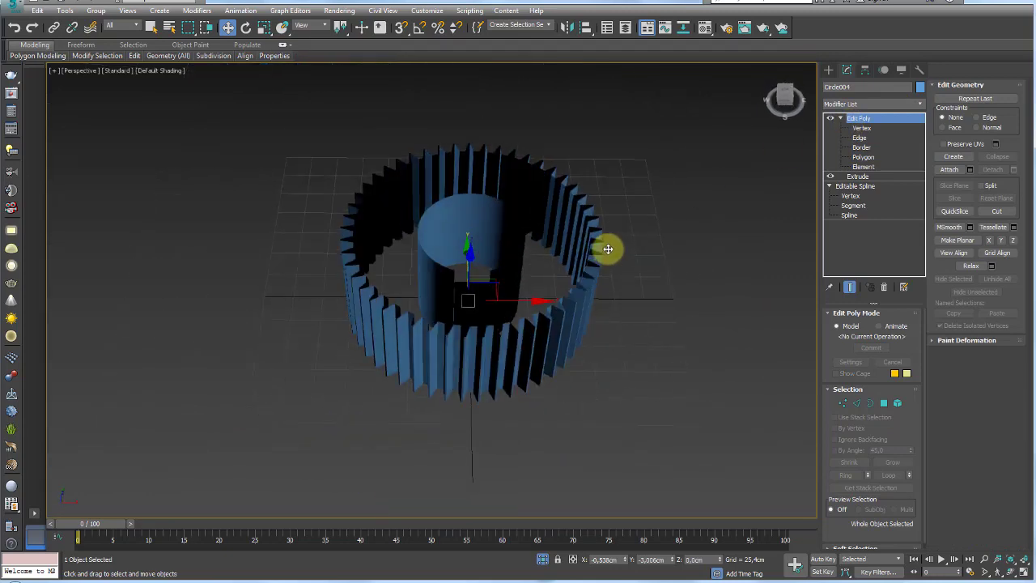
# Step: At Element level, detach the outer toothed ring as a new object named Object
pyautogui.click(862, 166)
pyautogui.click(547, 301)
pyautogui.keyDown('alt'); pyautogui.moveTo(556, 300); pyautogui.dragTo(763, 283, button='middle'); pyautogui.keyUp('alt')
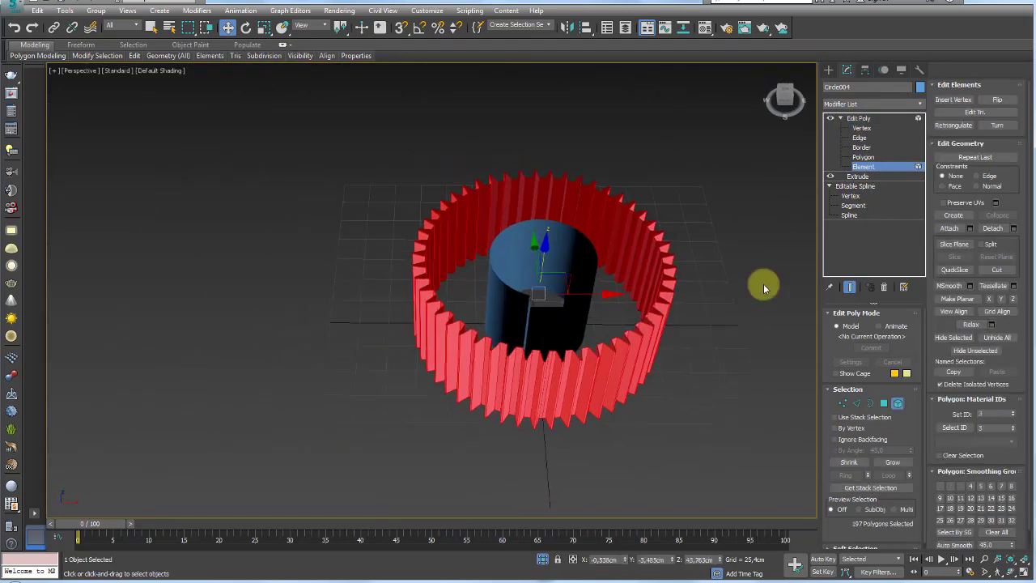
pyautogui.click(997, 231)
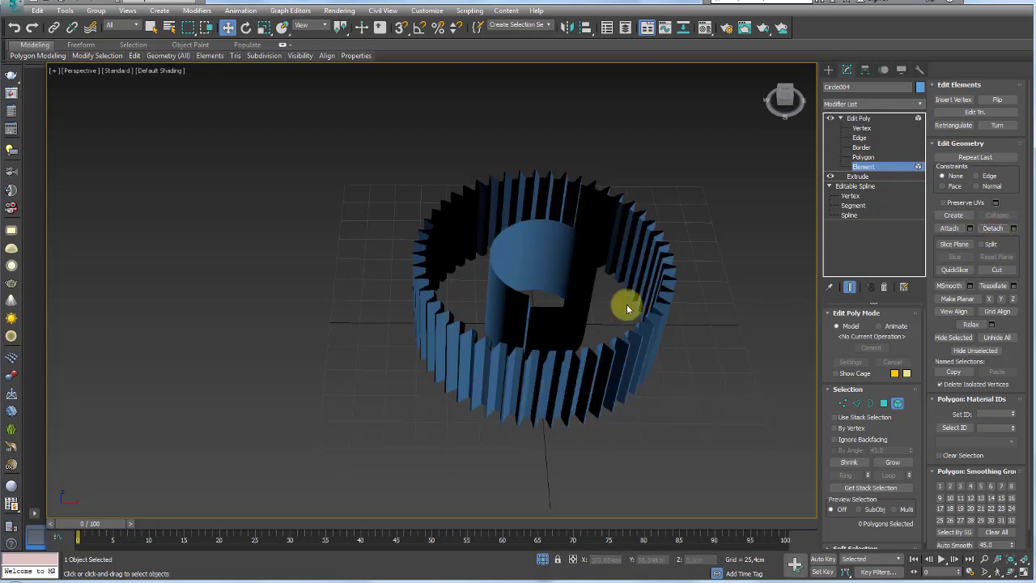
pyautogui.click(855, 118)
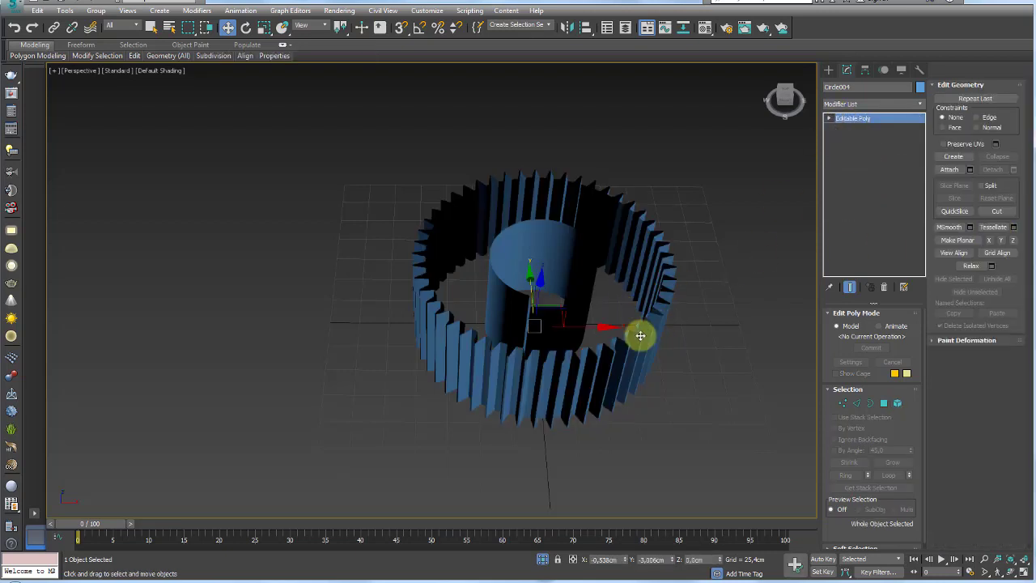
# Step: Select and move the ring and hub to confirm they are separate objects
pyautogui.click(549, 322)
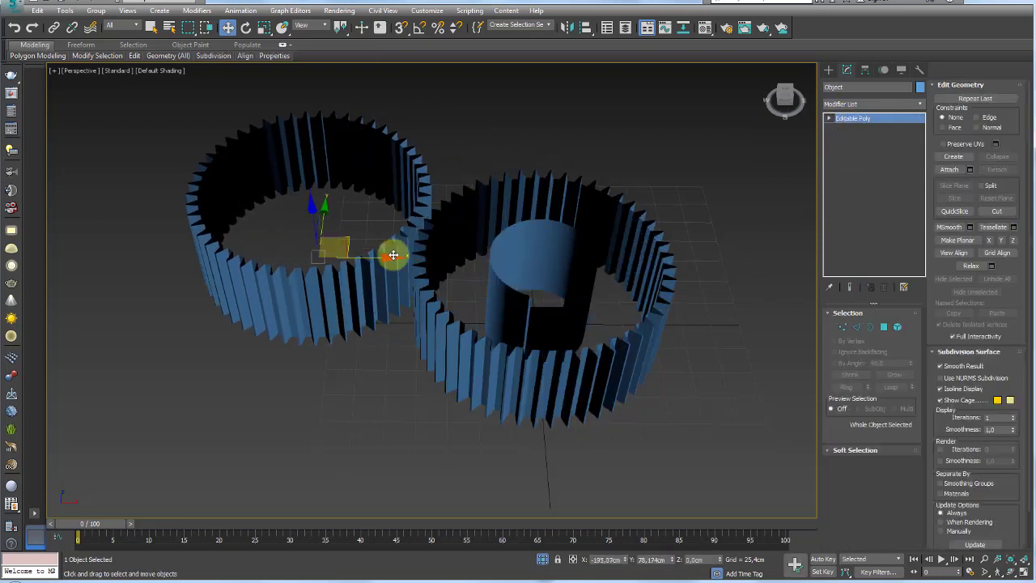
pyautogui.moveTo(555, 308); pyautogui.dragTo(548, 287)
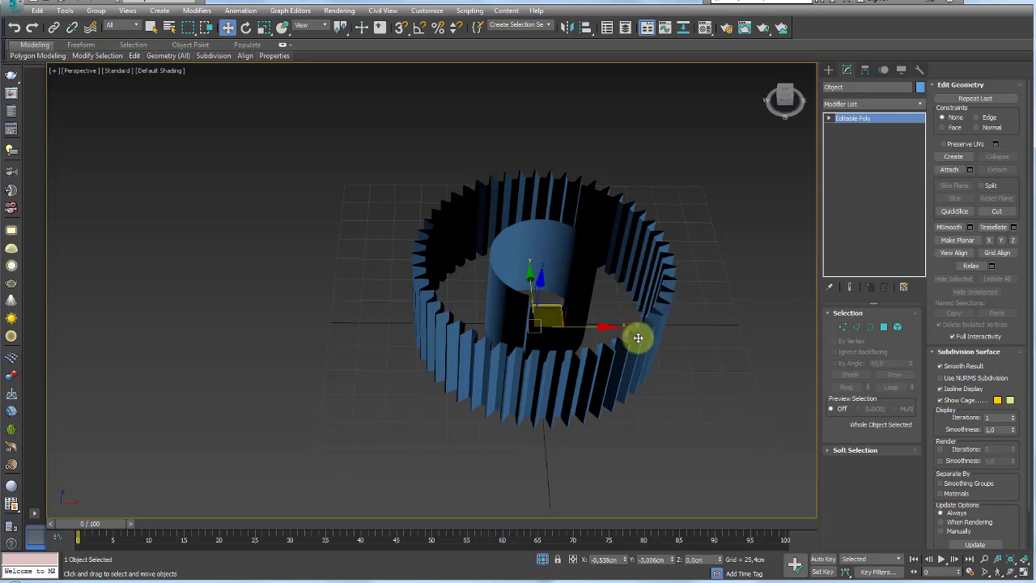
pyautogui.click(585, 291)
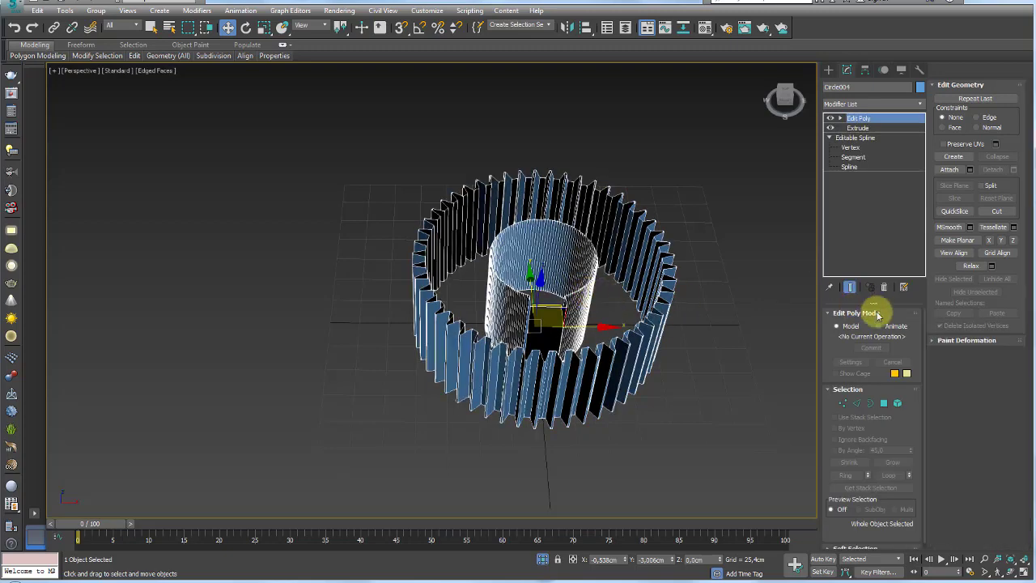
pyautogui.click(897, 404)
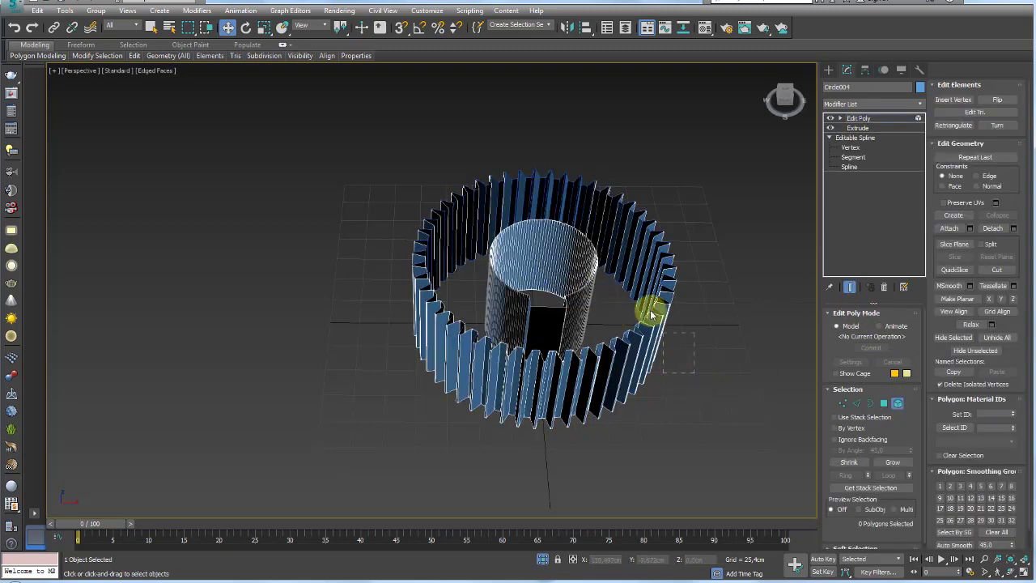
pyautogui.click(863, 138)
pyautogui.click(554, 303)
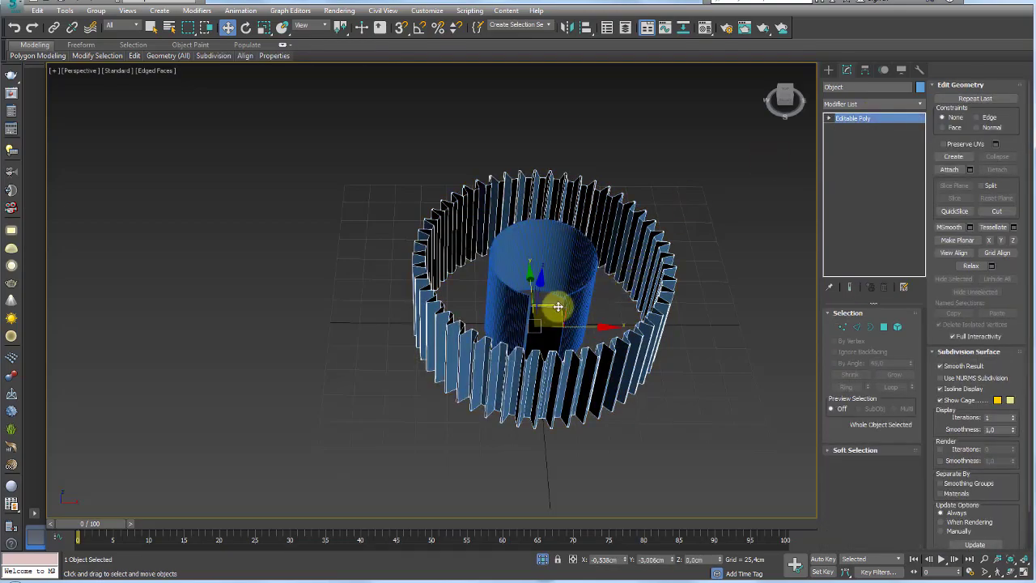
pyautogui.moveTo(558, 307); pyautogui.dragTo(582, 317)
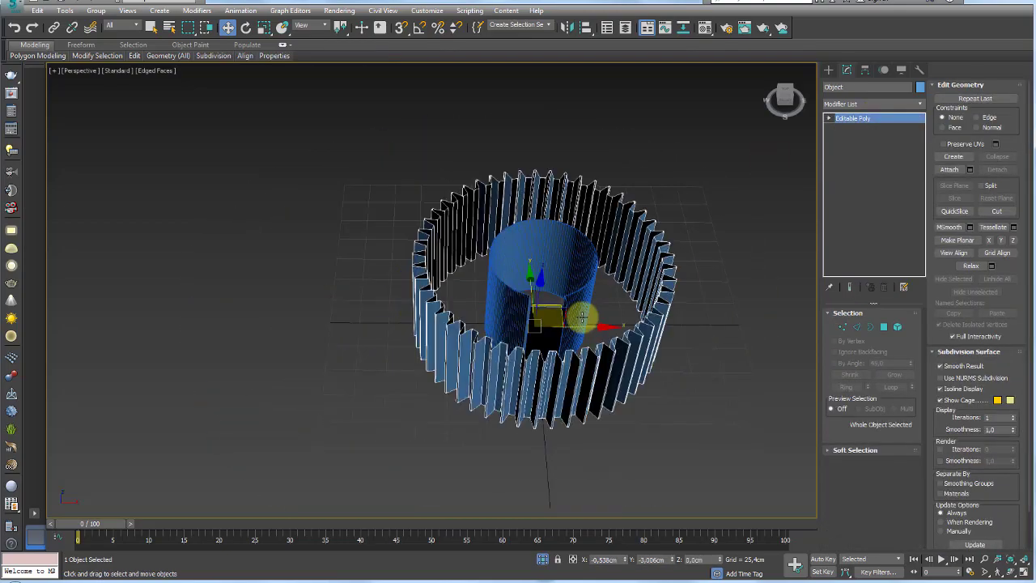
pyautogui.moveTo(582, 317)
pyautogui.keyDown('alt'); pyautogui.mouseDown(button='middle')
pyautogui.moveTo(588, 324)
pyautogui.moveTo(585, 296)
pyautogui.moveTo(619, 331)
pyautogui.mouseUp(button='middle'); pyautogui.keyUp('alt')
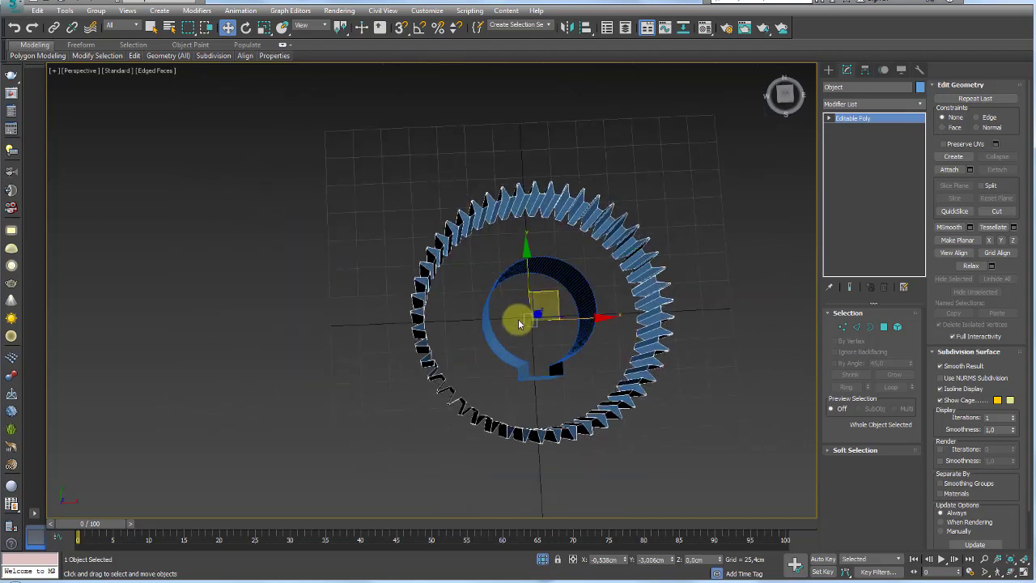
# Step: Test-rotate the ring, then add a Twist modifier to it
pyautogui.press('e')
pyautogui.moveTo(561, 382)
pyautogui.mouseDown()
pyautogui.moveTo(601, 358)
pyautogui.moveTo(539, 388)
pyautogui.moveTo(412, 393)
pyautogui.moveTo(643, 353)
pyautogui.moveTo(492, 388)
pyautogui.mouseUp()
pyautogui.moveTo(492, 388)
pyautogui.keyDown('alt'); pyautogui.mouseDown(button='middle')
pyautogui.moveTo(620, 365)
pyautogui.moveTo(748, 212)
pyautogui.mouseUp(button='middle'); pyautogui.keyUp('alt')
pyautogui.click(918, 108)
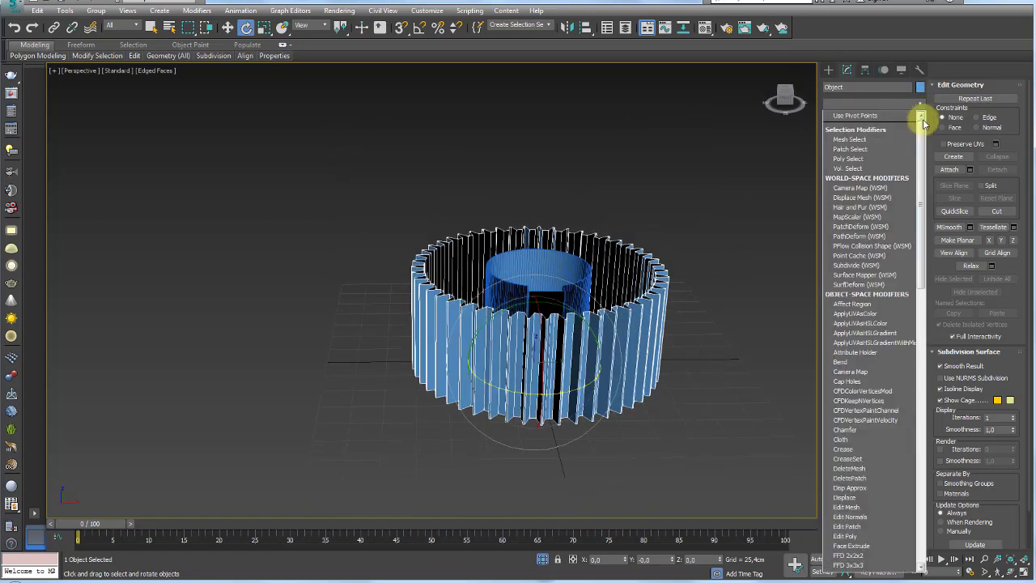
pyautogui.moveTo(920, 118); pyautogui.dragTo(924, 420)
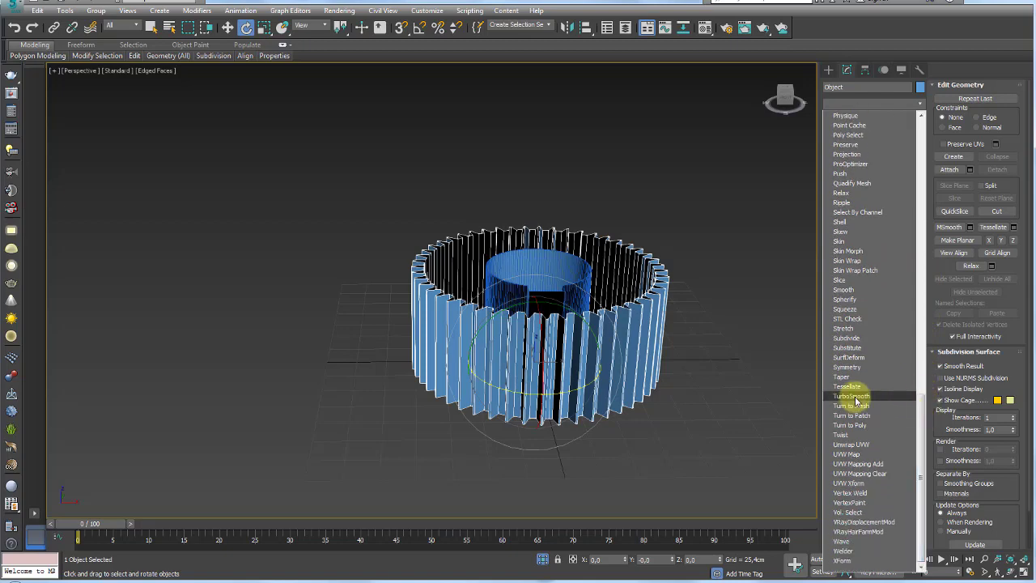
pyautogui.click(850, 435)
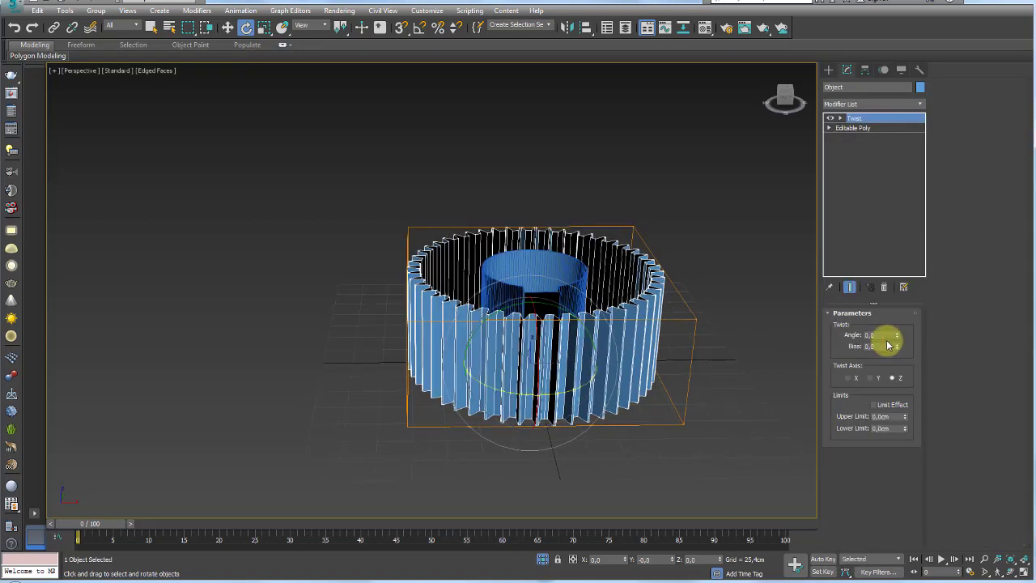
# Step: Set the Twist modifier to the Z axis with an 85.5° angle
pyautogui.moveTo(896, 339); pyautogui.dragTo(897, 296)
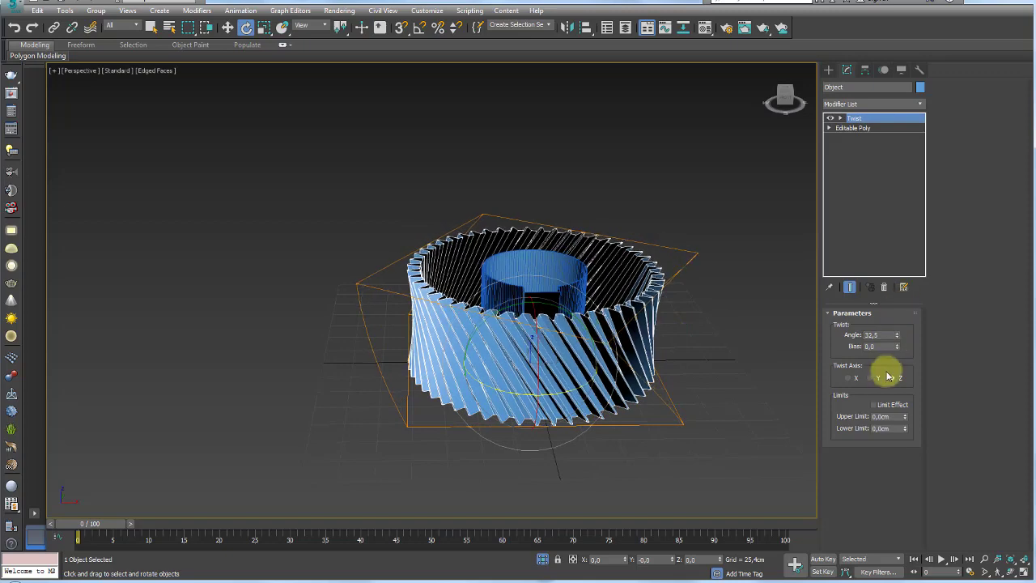
pyautogui.click(874, 380)
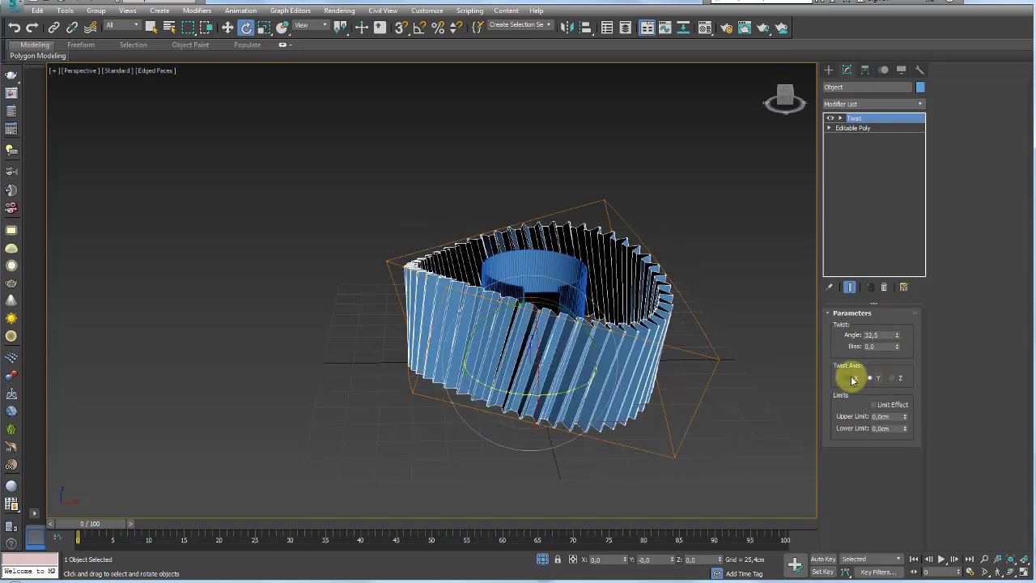
pyautogui.click(849, 378)
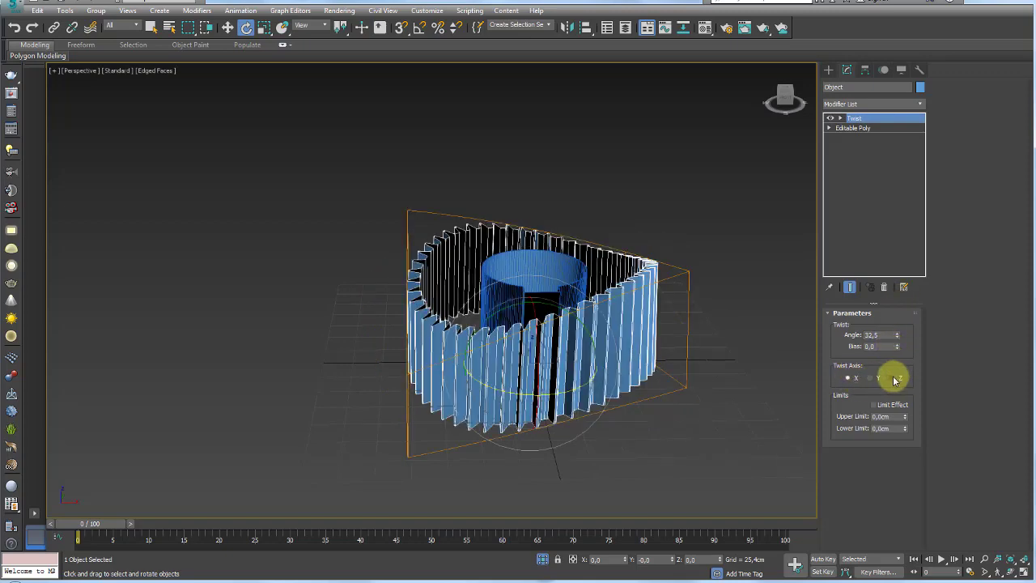
pyautogui.click(895, 379)
pyautogui.moveTo(898, 338)
pyautogui.mouseDown()
pyautogui.moveTo(884, 259)
pyautogui.moveTo(881, 277)
pyautogui.mouseUp()
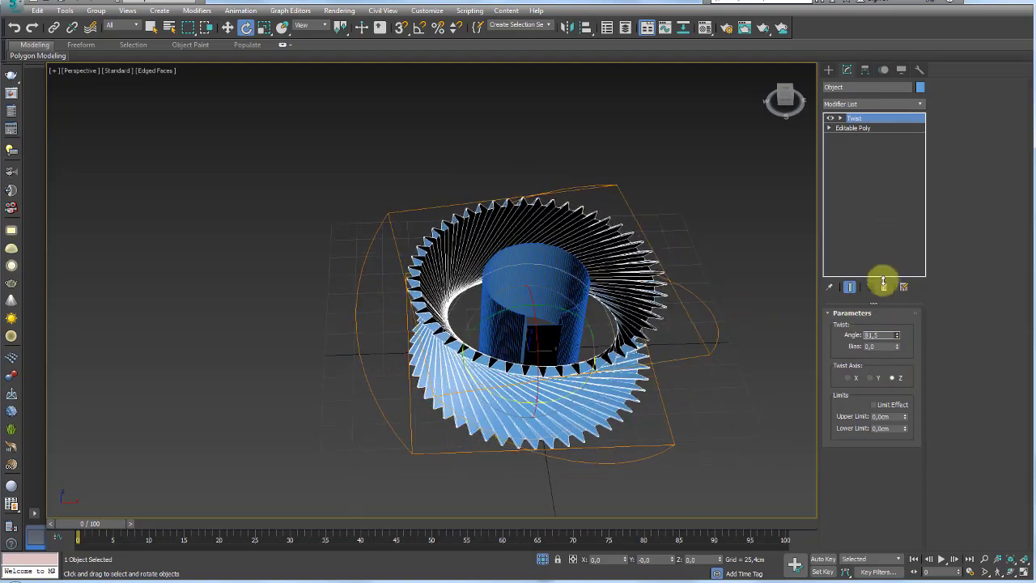
pyautogui.moveTo(680, 319)
pyautogui.keyDown('alt'); pyautogui.mouseDown(button='middle')
pyautogui.moveTo(674, 399)
pyautogui.moveTo(672, 300)
pyautogui.moveTo(693, 271)
pyautogui.moveTo(720, 255)
pyautogui.moveTo(740, 261)
pyautogui.mouseUp(button='middle'); pyautogui.keyUp('alt')
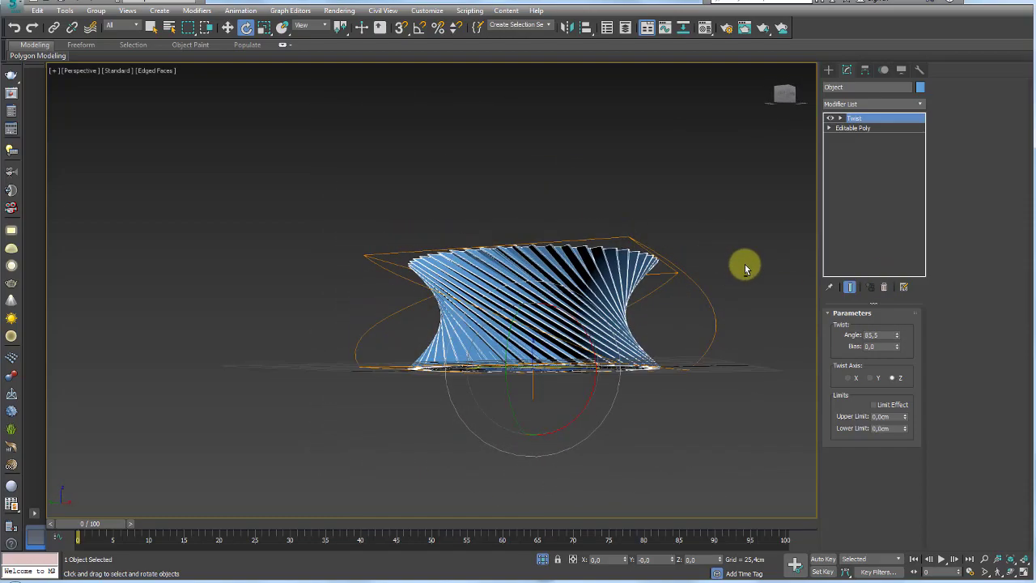
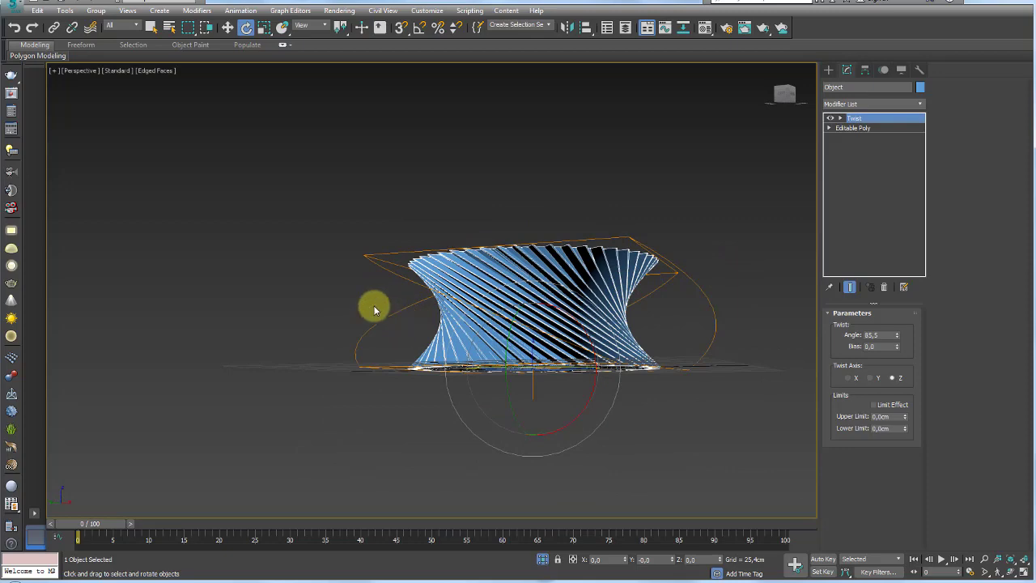
# Step: View the twisted ring from the side and disable the Twist modifier so the fins stand straight
pyautogui.moveTo(624, 310)
pyautogui.keyDown('alt'); pyautogui.mouseDown(button='middle')
pyautogui.moveTo(717, 327)
pyautogui.moveTo(744, 312)
pyautogui.moveTo(663, 321)
pyautogui.mouseUp(button='middle'); pyautogui.keyUp('alt')
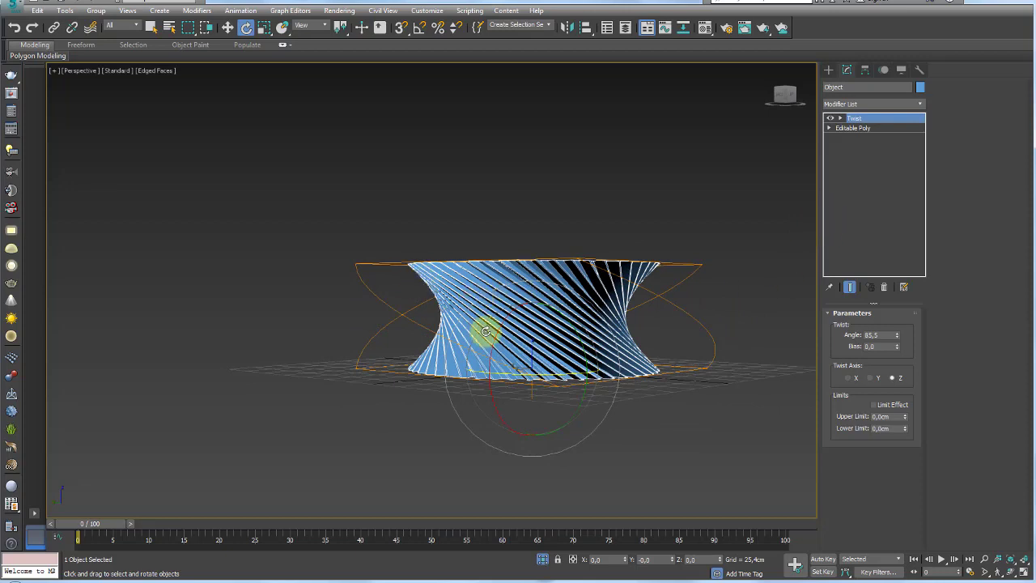
pyautogui.click(828, 118)
# Step: Select the vertical edges of all blades at Edge level with Show End Result on
pyautogui.click(848, 147)
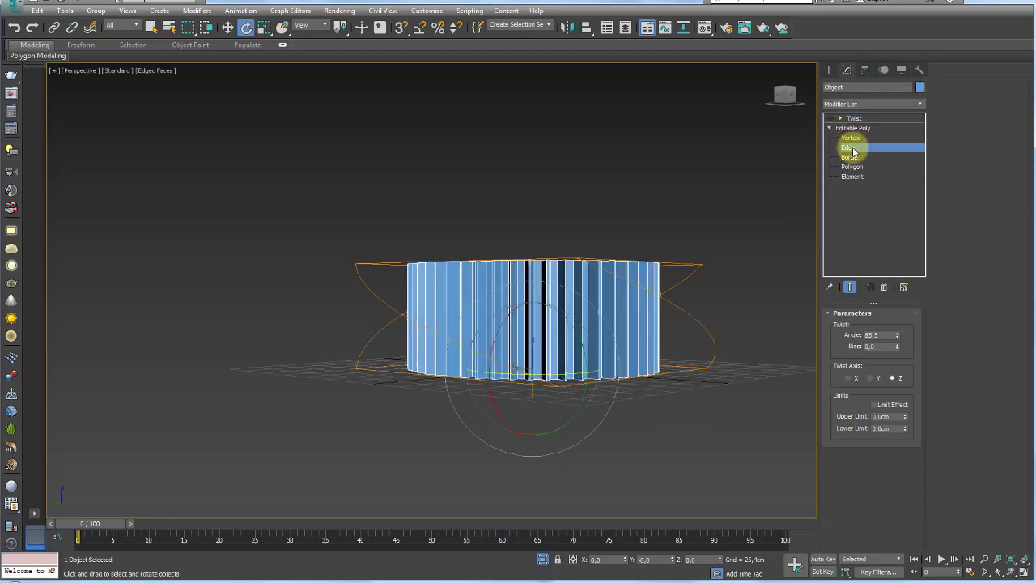
pyautogui.moveTo(452, 309); pyautogui.dragTo(103, 307)
pyautogui.moveTo(102, 307)
pyautogui.keyDown('alt'); pyautogui.mouseDown(button='middle')
pyautogui.moveTo(727, 300)
pyautogui.moveTo(733, 276)
pyautogui.mouseUp(button='middle'); pyautogui.keyUp('alt')
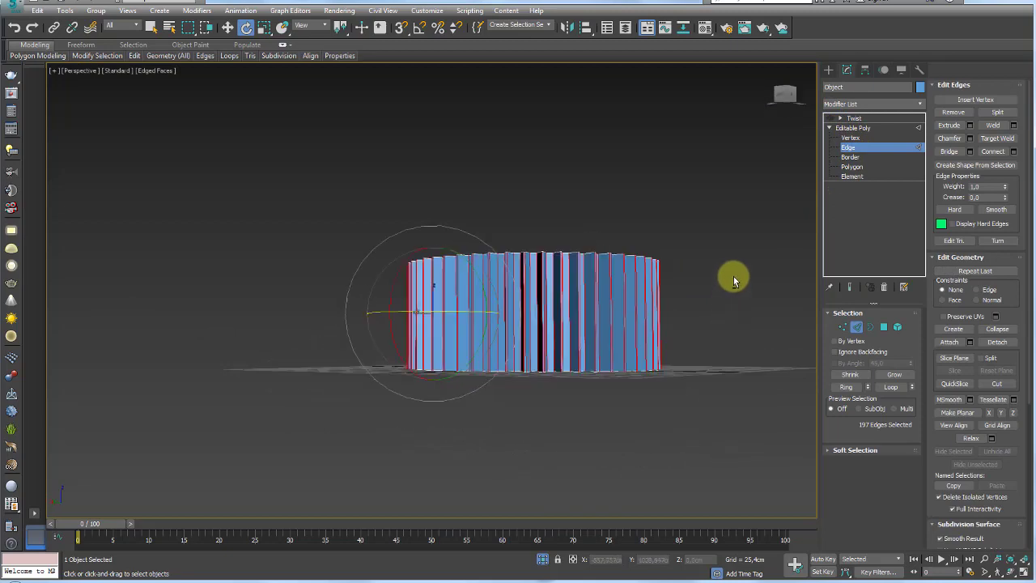
pyautogui.click(849, 289)
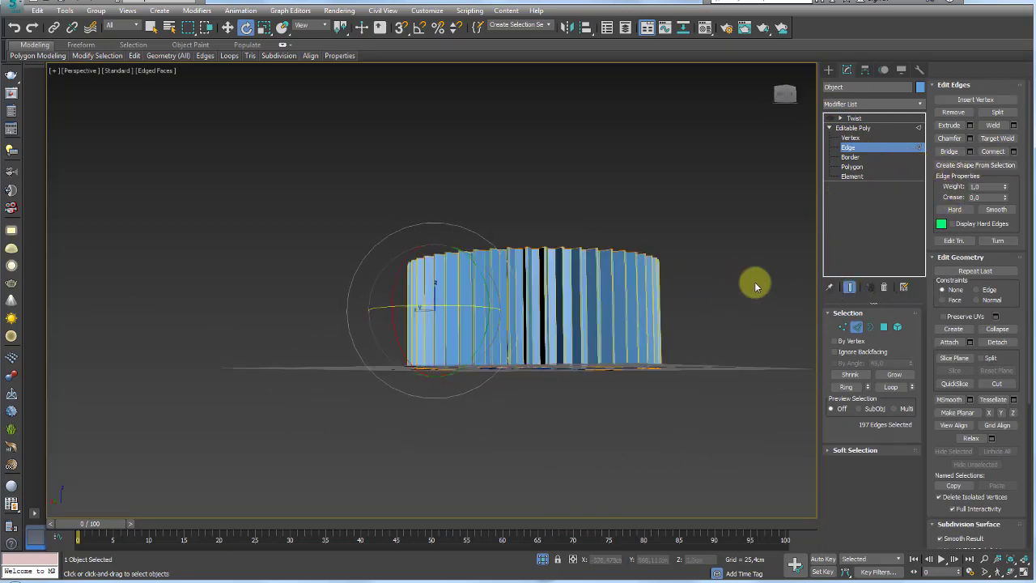
pyautogui.keyDown('alt'); pyautogui.moveTo(752, 282); pyautogui.dragTo(712, 293, button='middle'); pyautogui.keyUp('alt')
pyautogui.click(830, 118)
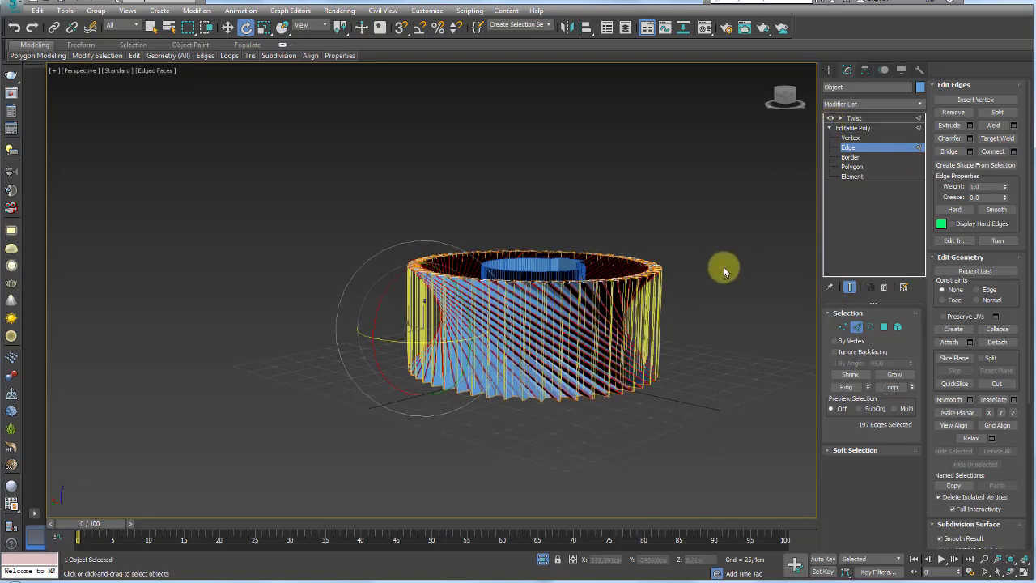
# Step: Connect the selected blade edges with 7 segments, checking the loops with Twist off
pyautogui.click(992, 152)
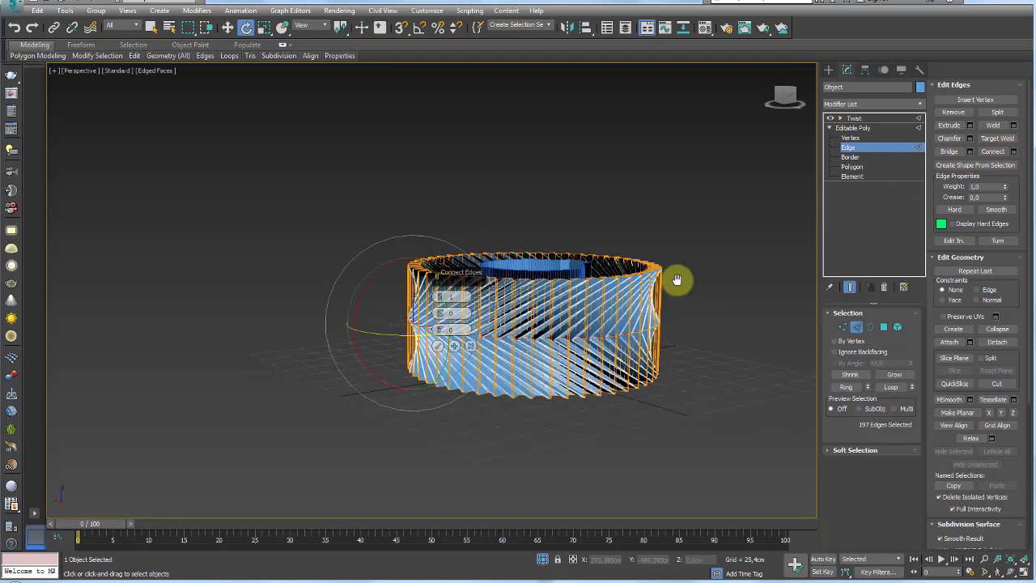
pyautogui.moveTo(677, 280)
pyautogui.keyDown('alt'); pyautogui.mouseDown(button='middle')
pyautogui.moveTo(588, 259)
pyautogui.moveTo(476, 279)
pyautogui.mouseUp(button='middle'); pyautogui.keyUp('alt')
pyautogui.moveTo(440, 275); pyautogui.dragTo(689, 216)
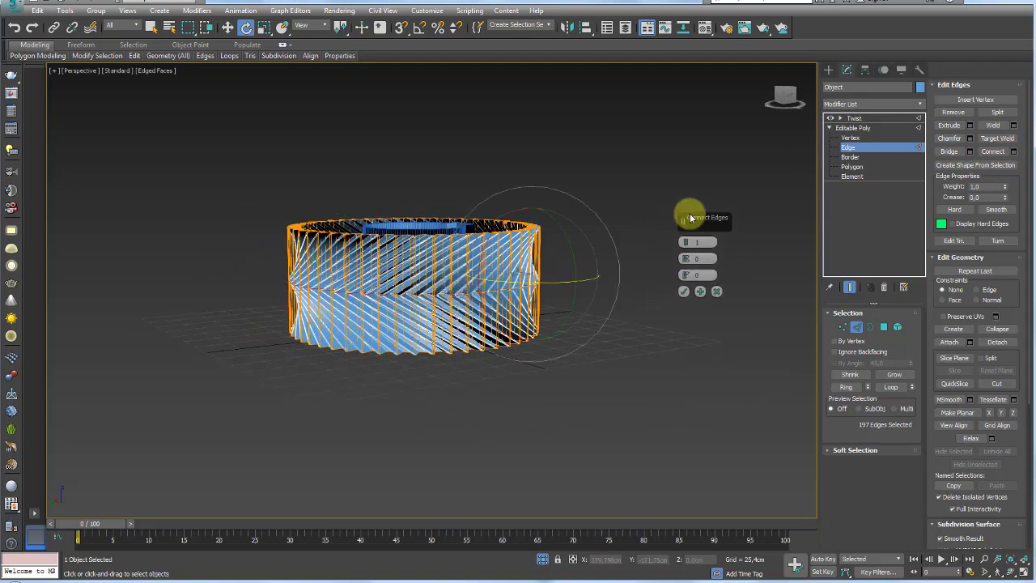
pyautogui.moveTo(688, 215)
pyautogui.keyDown('alt'); pyautogui.mouseDown(button='middle')
pyautogui.moveTo(562, 284)
pyautogui.moveTo(596, 254)
pyautogui.moveTo(717, 250)
pyautogui.mouseUp(button='middle'); pyautogui.keyUp('alt')
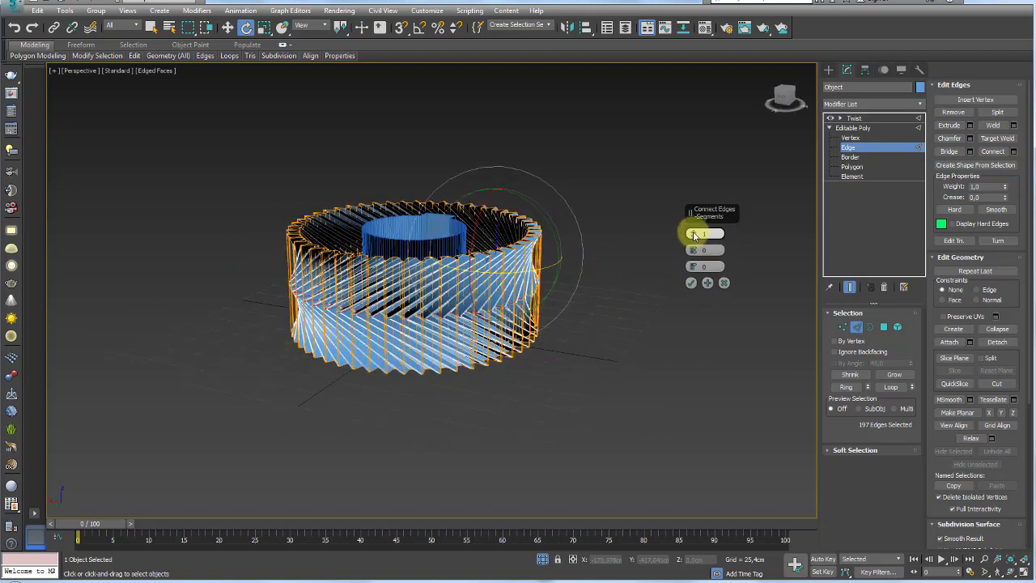
pyautogui.moveTo(693, 236); pyautogui.dragTo(693, 231)
pyautogui.moveTo(694, 231)
pyautogui.keyDown('alt'); pyautogui.mouseDown(button='middle')
pyautogui.moveTo(592, 289)
pyautogui.moveTo(603, 275)
pyautogui.mouseUp(button='middle'); pyautogui.keyUp('alt')
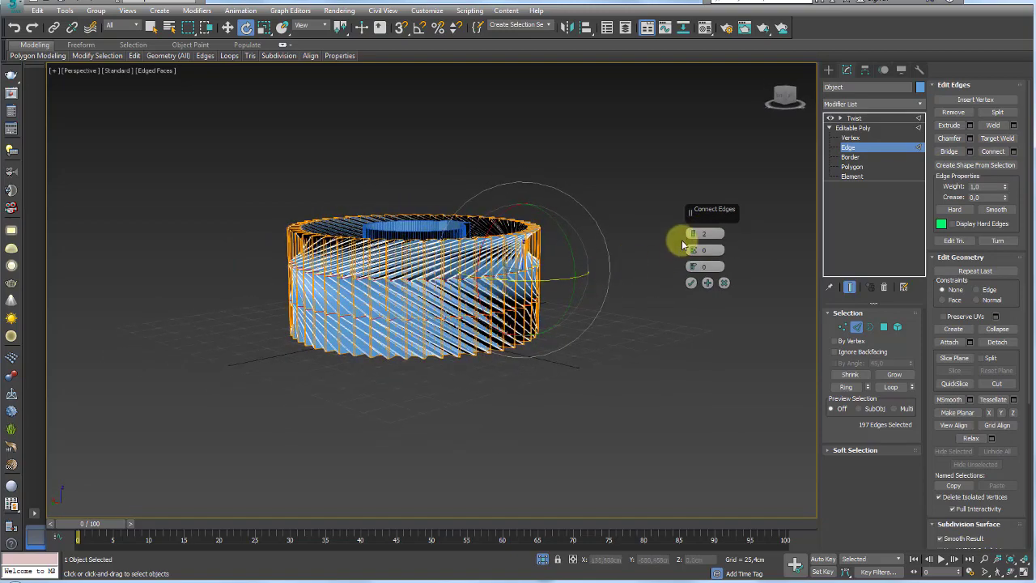
pyautogui.moveTo(694, 237)
pyautogui.mouseDown()
pyautogui.moveTo(693, 227)
pyautogui.moveTo(693, 243)
pyautogui.mouseUp()
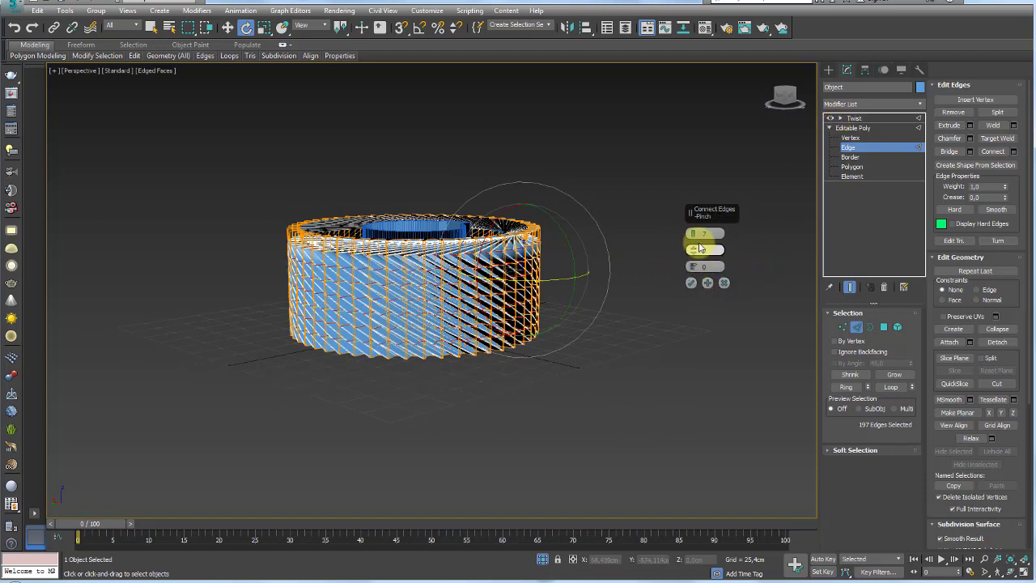
pyautogui.click(829, 119)
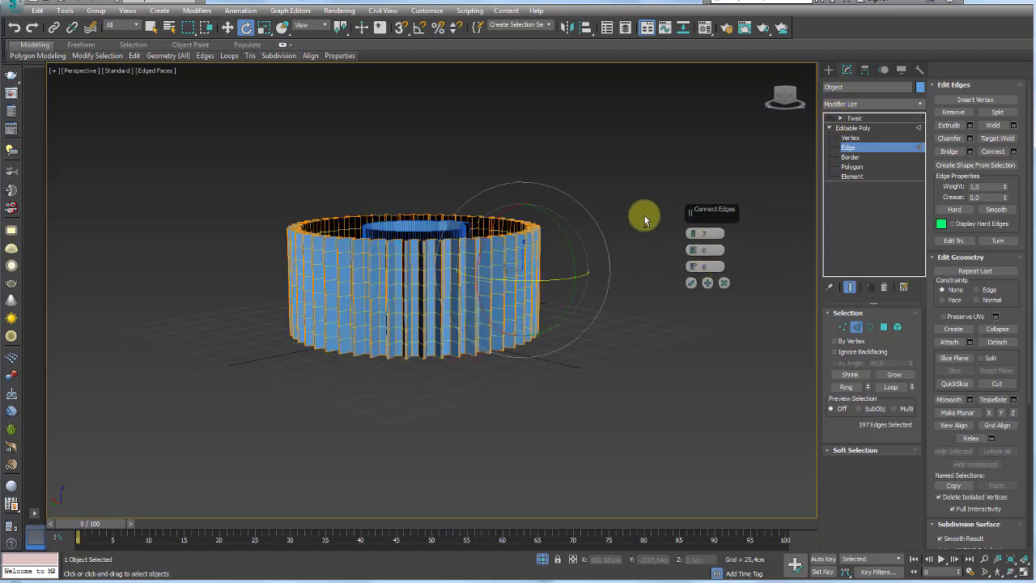
pyautogui.click(690, 283)
pyautogui.keyDown('alt'); pyautogui.moveTo(690, 279); pyautogui.dragTo(708, 253, button='middle'); pyautogui.keyUp('alt')
# Step: Re-enable the Twist modifier and reselect the gear in plain shaded view
pyautogui.click(851, 128)
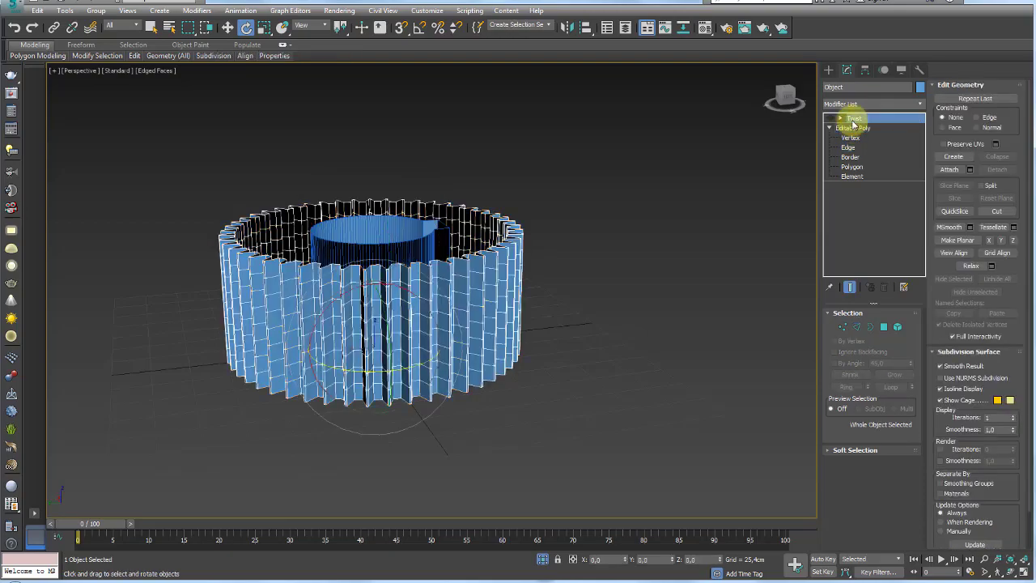
pyautogui.click(853, 119)
pyautogui.click(829, 119)
pyautogui.click(607, 230)
pyautogui.press('F4')
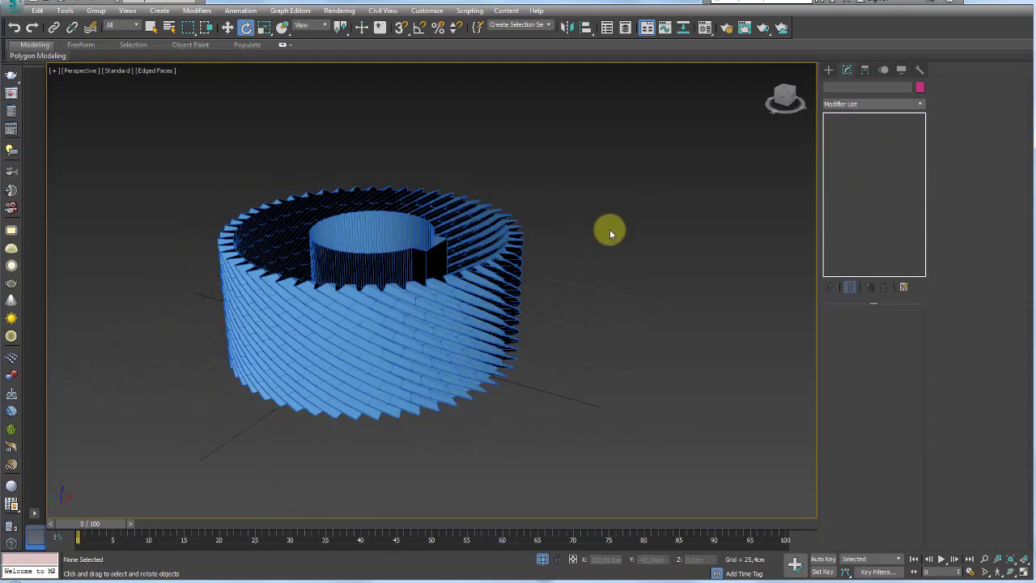
pyautogui.click(480, 287)
pyautogui.moveTo(480, 286)
pyautogui.keyDown('alt'); pyautogui.mouseDown(button='middle')
pyautogui.moveTo(530, 282)
pyautogui.moveTo(527, 254)
pyautogui.moveTo(726, 361)
pyautogui.moveTo(726, 457)
pyautogui.moveTo(721, 347)
pyautogui.moveTo(744, 281)
pyautogui.mouseUp(button='middle'); pyautogui.keyUp('alt')
# Step: Lower the Twist angle from 85.5 to 15 for a gentle helical slant
pyautogui.moveTo(897, 336); pyautogui.dragTo(898, 384)
pyautogui.moveTo(668, 320)
pyautogui.keyDown('alt'); pyautogui.mouseDown(button='middle')
pyautogui.moveTo(687, 345)
pyautogui.moveTo(631, 326)
pyautogui.moveTo(643, 381)
pyautogui.moveTo(564, 312)
pyautogui.moveTo(634, 321)
pyautogui.mouseUp(button='middle'); pyautogui.keyUp('alt')
pyautogui.press('F4')
pyautogui.moveTo(897, 335); pyautogui.dragTo(897, 380)
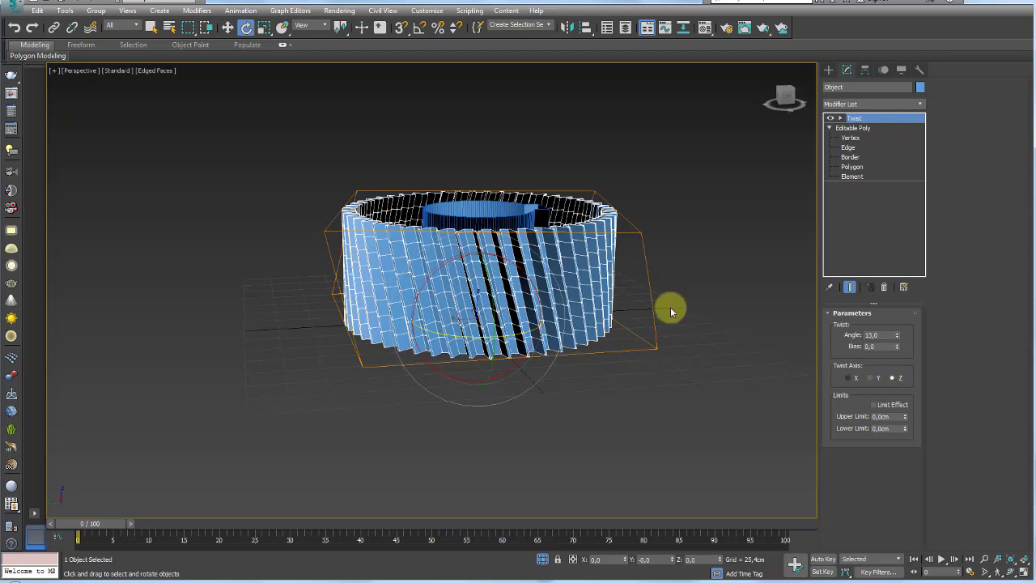
pyautogui.keyDown('alt'); pyautogui.moveTo(569, 278); pyautogui.dragTo(551, 276, button='middle'); pyautogui.keyUp('alt')
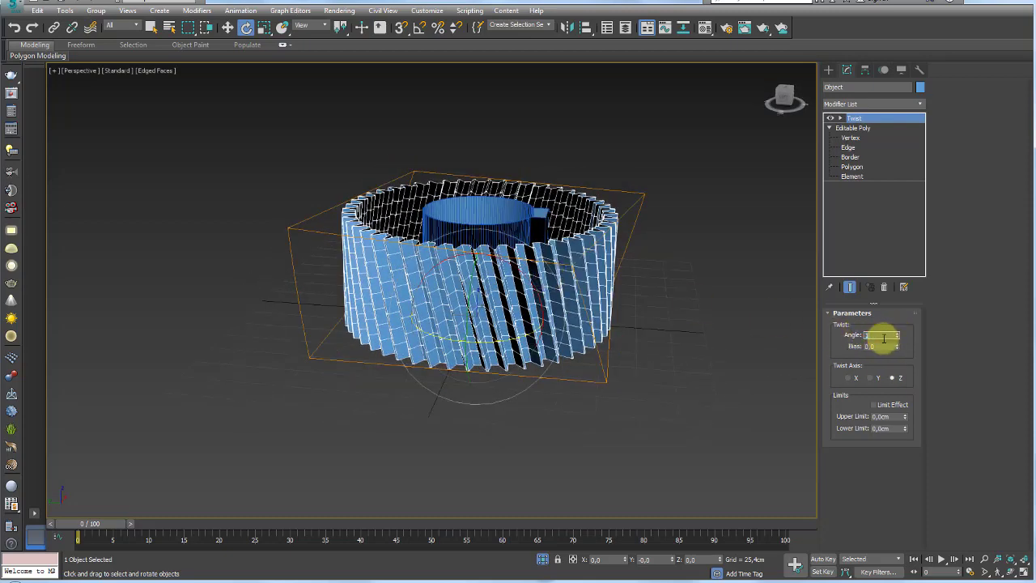
pyautogui.write('5')
pyautogui.press('Return')
pyautogui.moveTo(689, 271)
pyautogui.keyDown('alt'); pyautogui.mouseDown(button='middle')
pyautogui.moveTo(614, 324)
pyautogui.moveTo(615, 381)
pyautogui.moveTo(624, 301)
pyautogui.moveTo(651, 278)
pyautogui.moveTo(672, 289)
pyautogui.mouseUp(button='middle'); pyautogui.keyUp('alt')
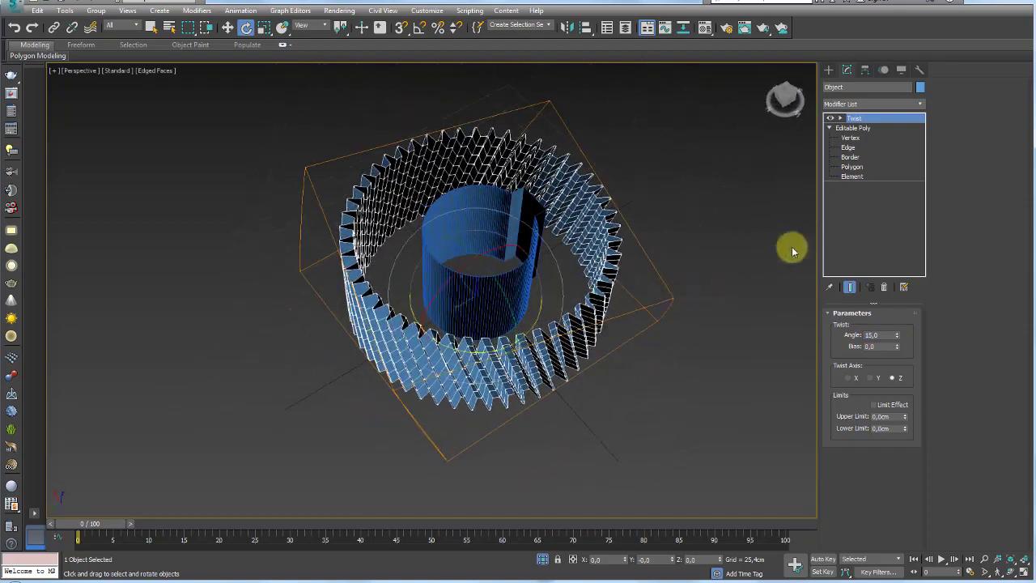
# Step: Select the hub object Circle004, make it see-through, and refine its edge selection
pyautogui.click(520, 203)
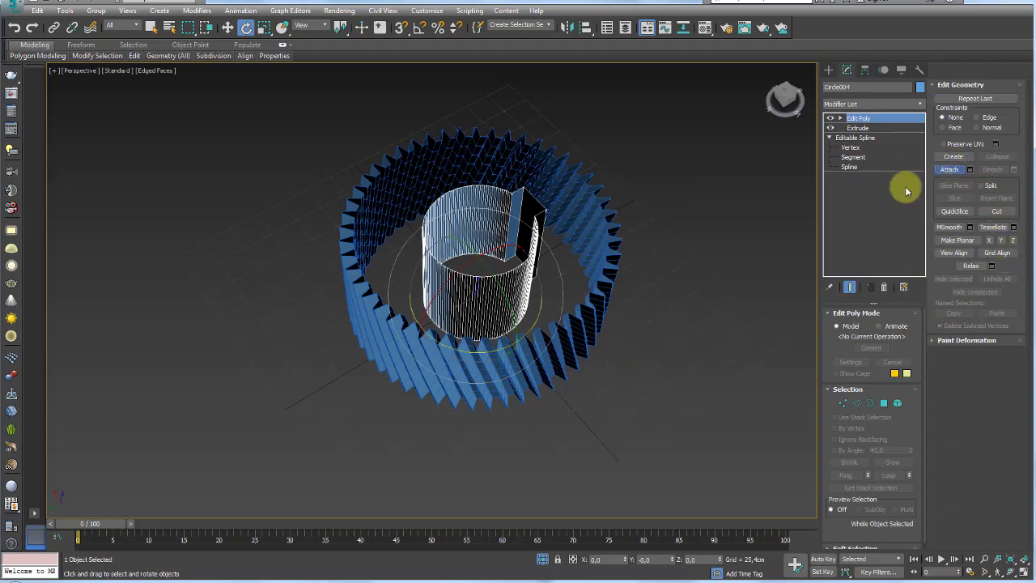
pyautogui.hotkey('alt', 'x')
pyautogui.press('w')
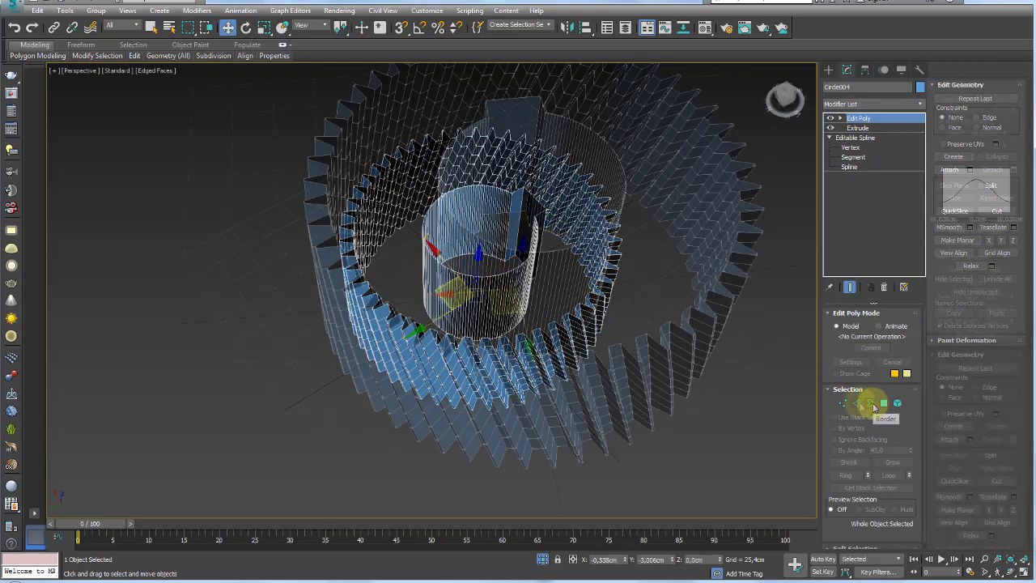
pyautogui.scroll(3, 555, 381)
pyautogui.scroll(3, 548, 363)
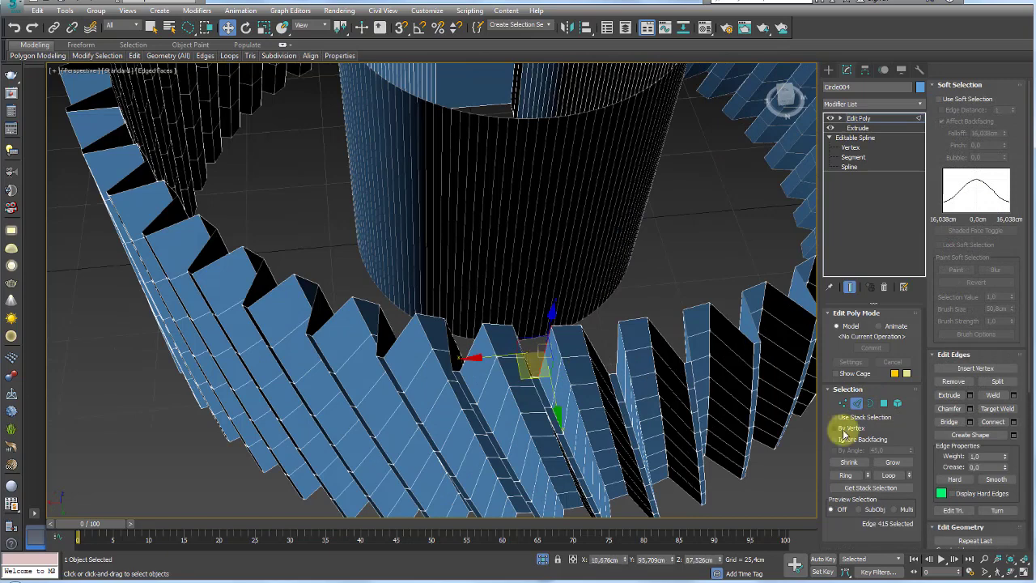
pyautogui.keyDown('alt'); pyautogui.click(533, 380); pyautogui.keyUp('alt')
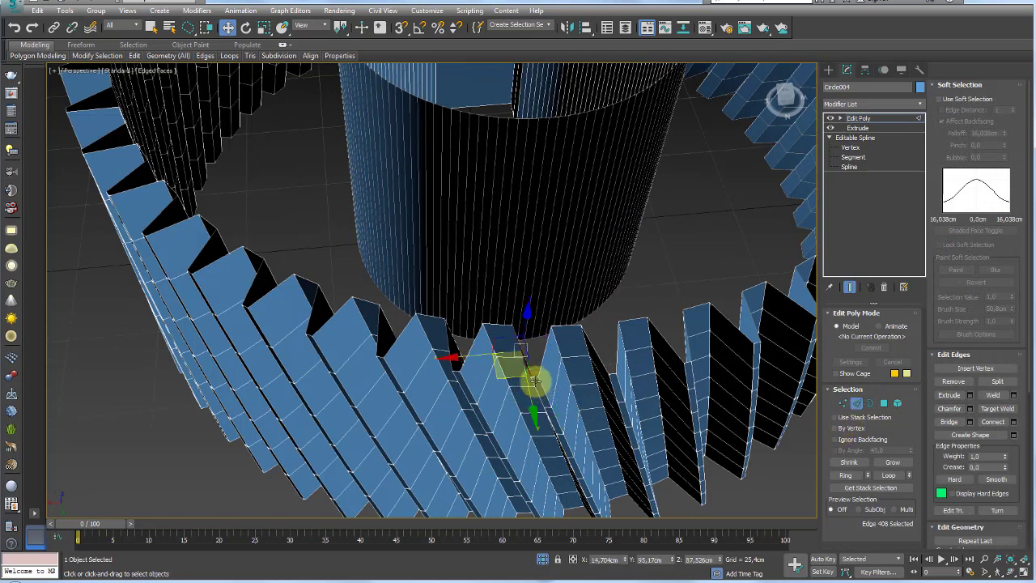
pyautogui.keyDown('ctrl'); pyautogui.click(533, 379); pyautogui.keyUp('ctrl')
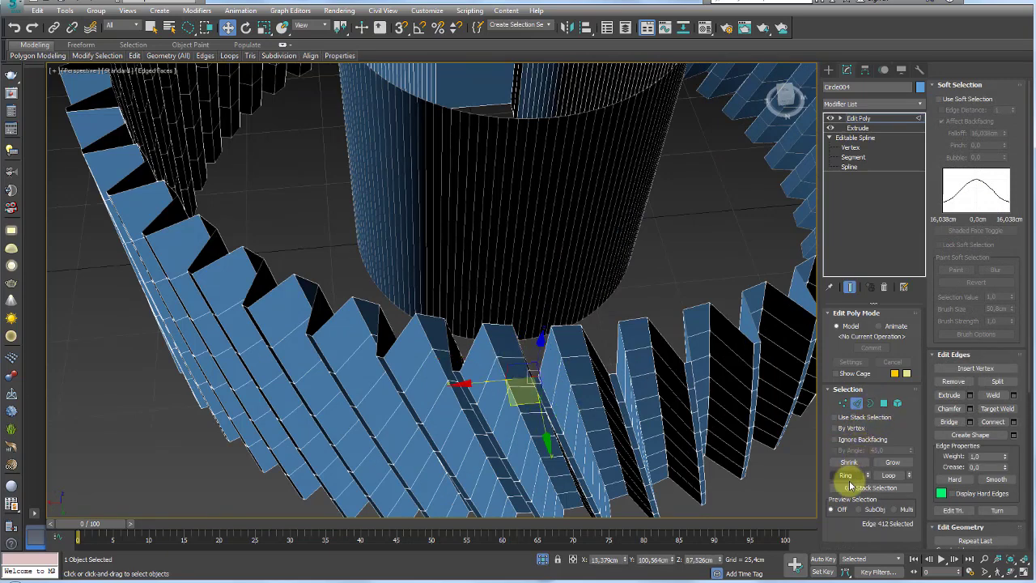
# Step: Convert the edges to polygons and grow the selection to cover one whole blade
pyautogui.click(846, 475)
pyautogui.keyDown('ctrl'); pyautogui.click(883, 402); pyautogui.keyUp('ctrl')
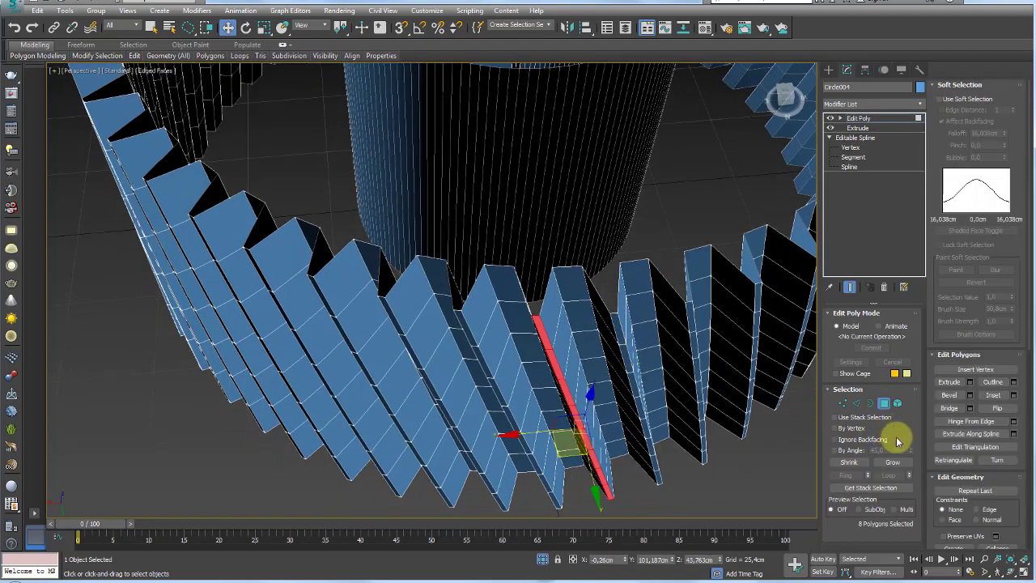
pyautogui.click(892, 462)
pyautogui.moveTo(526, 324)
pyautogui.keyDown('alt'); pyautogui.mouseDown(button='middle')
pyautogui.moveTo(543, 363)
pyautogui.moveTo(588, 356)
pyautogui.moveTo(588, 386)
pyautogui.mouseUp(button='middle'); pyautogui.keyUp('alt')
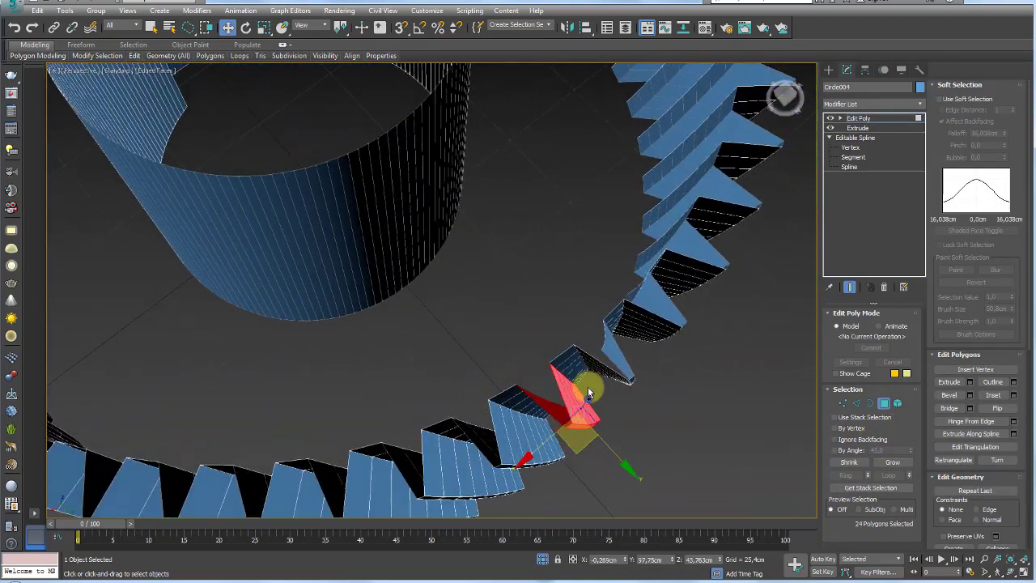
pyautogui.keyDown('shift'); pyautogui.click(560, 349); pyautogui.keyUp('shift')
pyautogui.moveTo(559, 348)
pyautogui.keyDown('alt'); pyautogui.mouseDown(button='middle')
pyautogui.moveTo(609, 356)
pyautogui.moveTo(607, 373)
pyautogui.mouseUp(button='middle'); pyautogui.keyUp('alt')
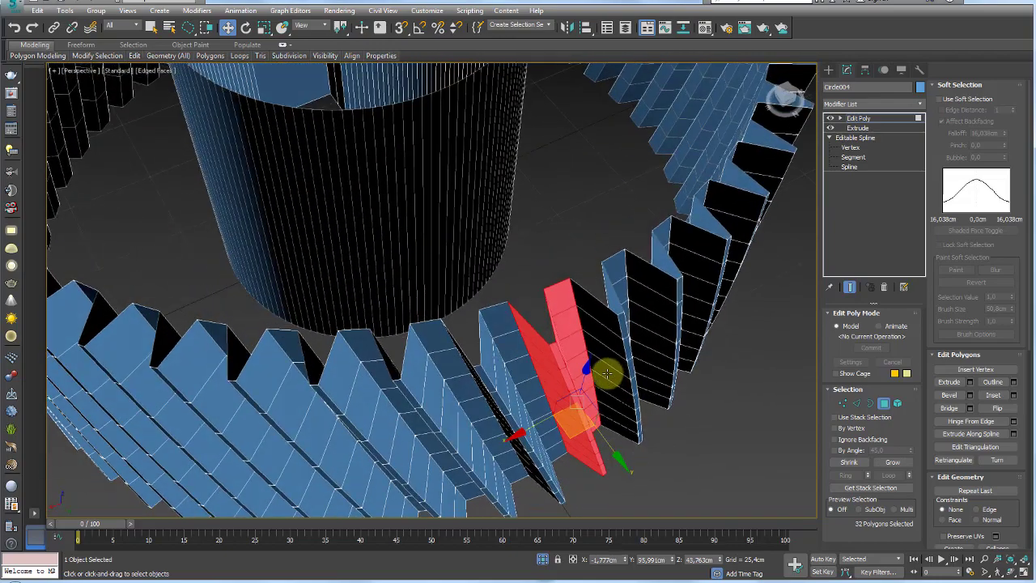
pyautogui.scroll(-8, 609, 372)
# Step: Invert the selection, exclude the hub element, delete the other blades, and detach the remaining one
pyautogui.hotkey('ctrl', 'i')
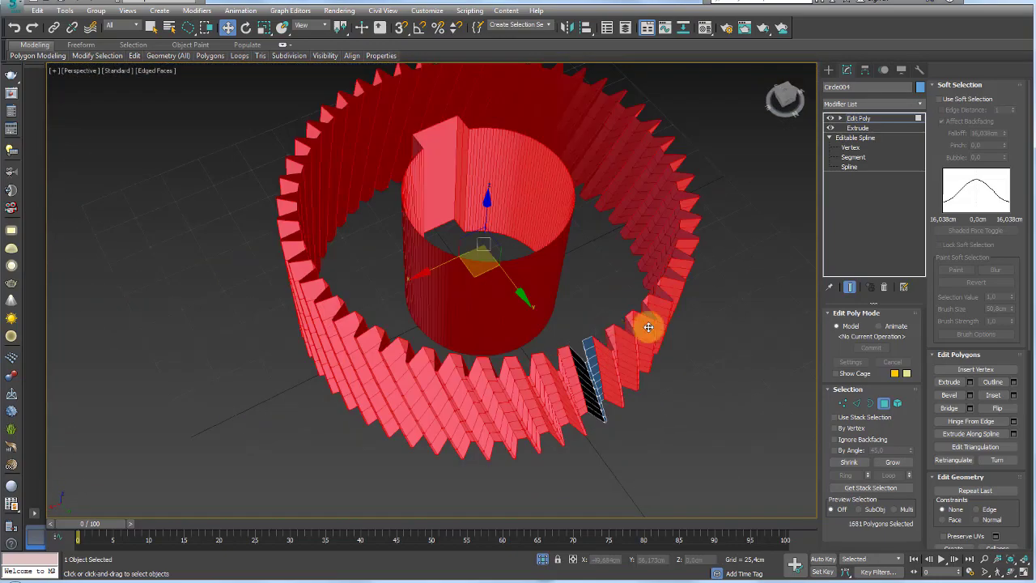
pyautogui.click(897, 402)
pyautogui.keyDown('alt'); pyautogui.click(551, 267); pyautogui.keyUp('alt')
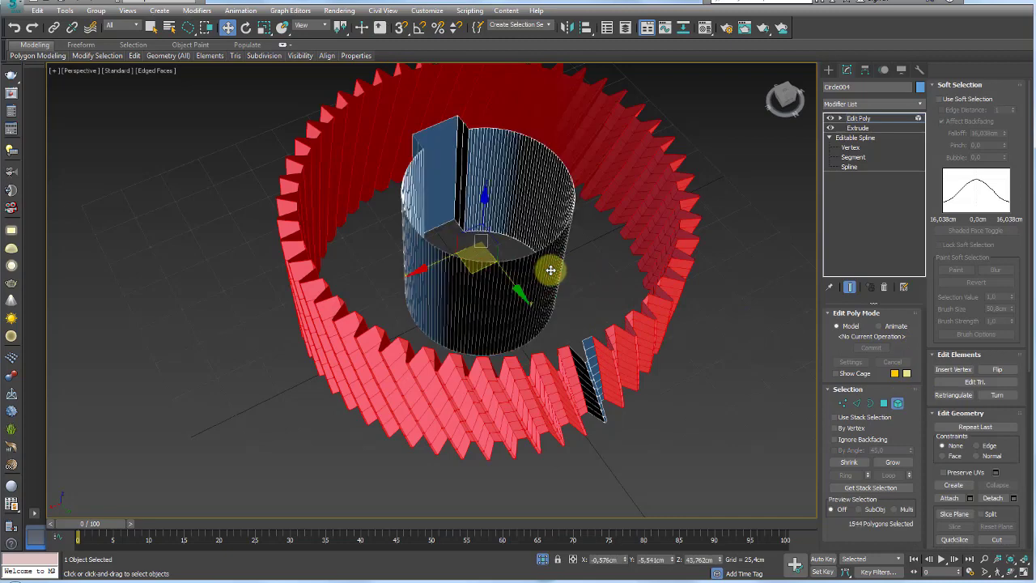
pyautogui.moveTo(550, 267)
pyautogui.keyDown('alt'); pyautogui.mouseDown(button='middle')
pyautogui.moveTo(679, 328)
pyautogui.moveTo(692, 349)
pyautogui.moveTo(654, 400)
pyautogui.mouseUp(button='middle'); pyautogui.keyUp('alt')
pyautogui.press('Delete')
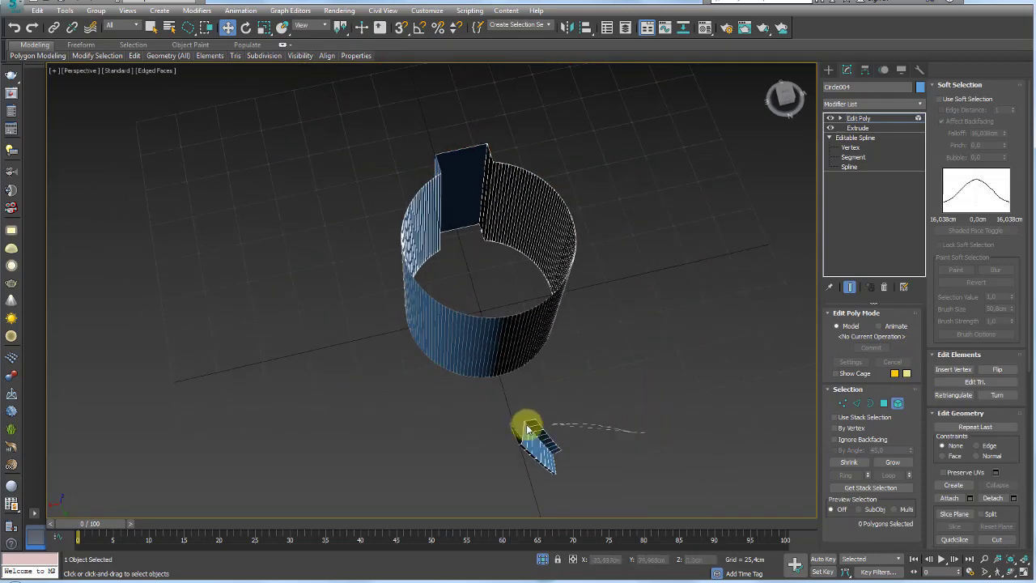
pyautogui.click(526, 429)
pyautogui.moveTo(573, 475)
pyautogui.keyDown('alt'); pyautogui.mouseDown(button='middle')
pyautogui.moveTo(653, 393)
pyautogui.moveTo(696, 380)
pyautogui.mouseUp(button='middle'); pyautogui.keyUp('alt')
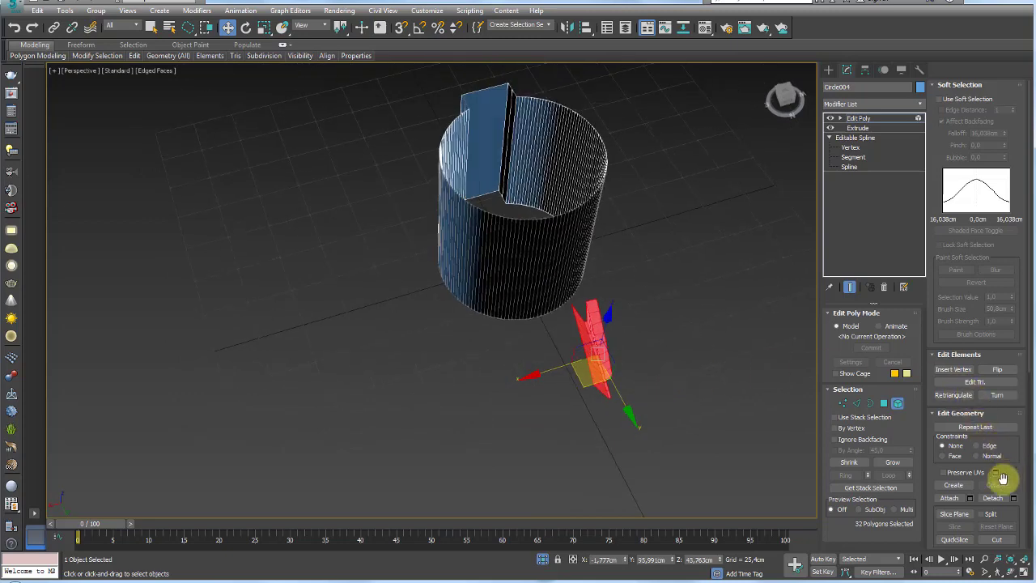
pyautogui.click(980, 496)
# Step: Leave sub-object level and rotate-test the detached blade around the hub
pyautogui.click(861, 119)
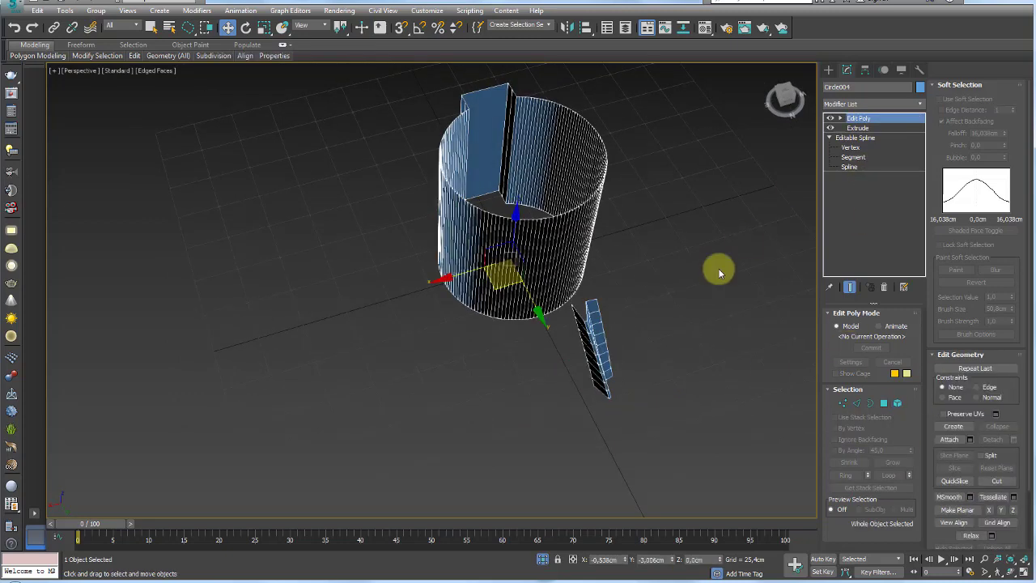
pyautogui.click(601, 353)
pyautogui.press('e')
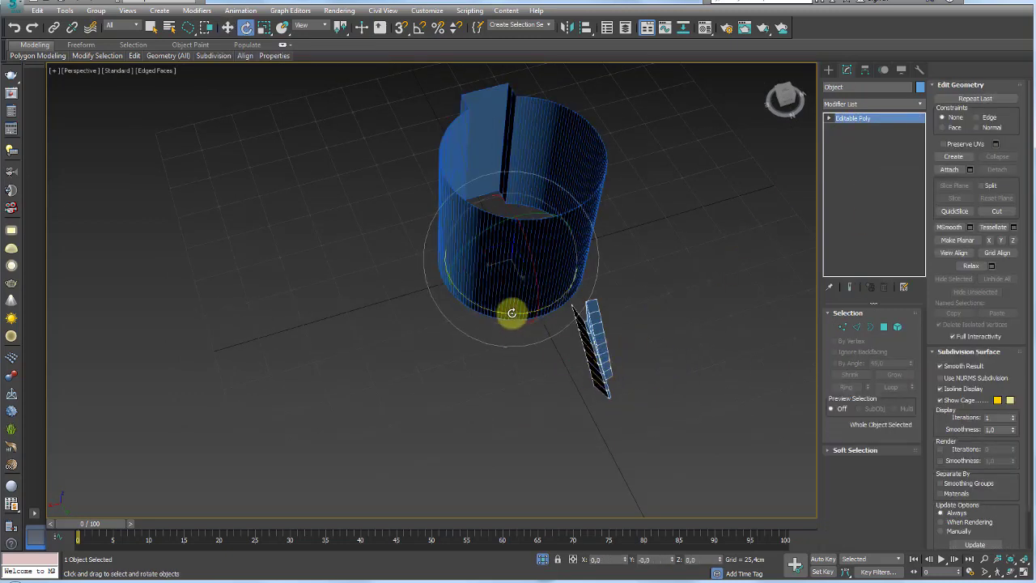
pyautogui.moveTo(512, 312)
pyautogui.mouseDown()
pyautogui.moveTo(656, 284)
pyautogui.moveTo(410, 340)
pyautogui.moveTo(666, 324)
pyautogui.moveTo(659, 306)
pyautogui.mouseUp()
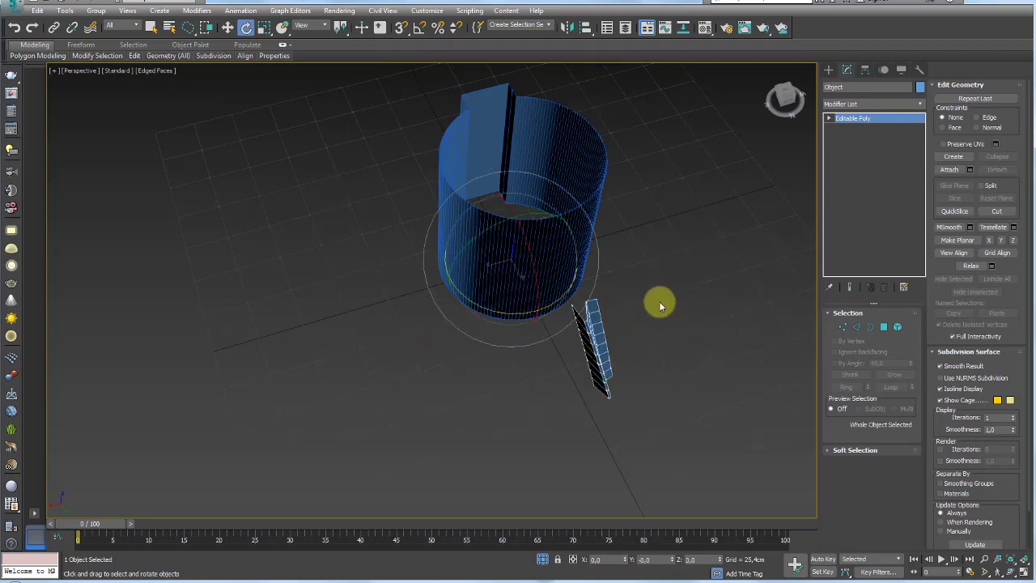
# Step: Pick out the small fin piece beside the hub, swing it around, and zoom in close
pyautogui.click(594, 201)
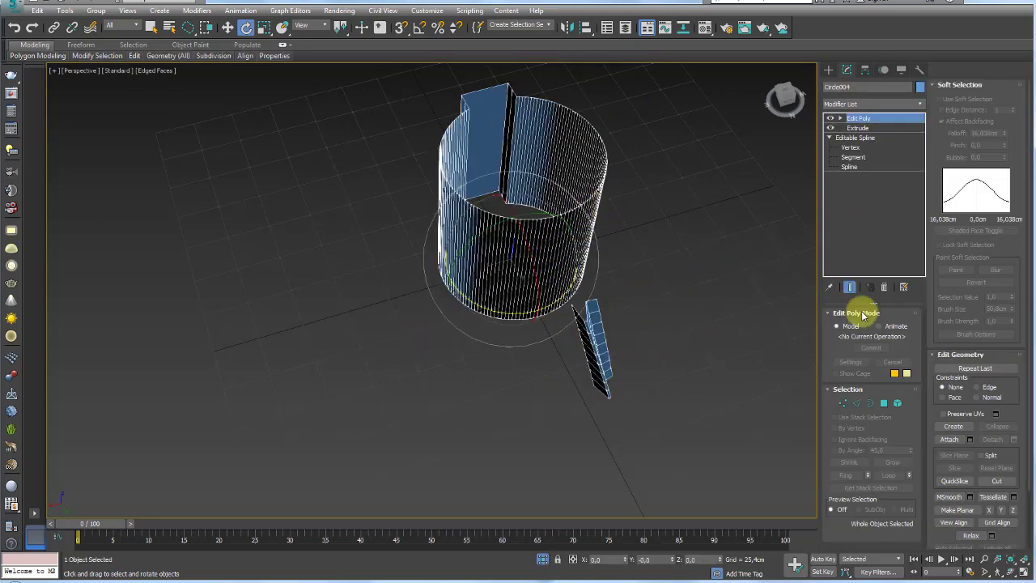
pyautogui.click(896, 404)
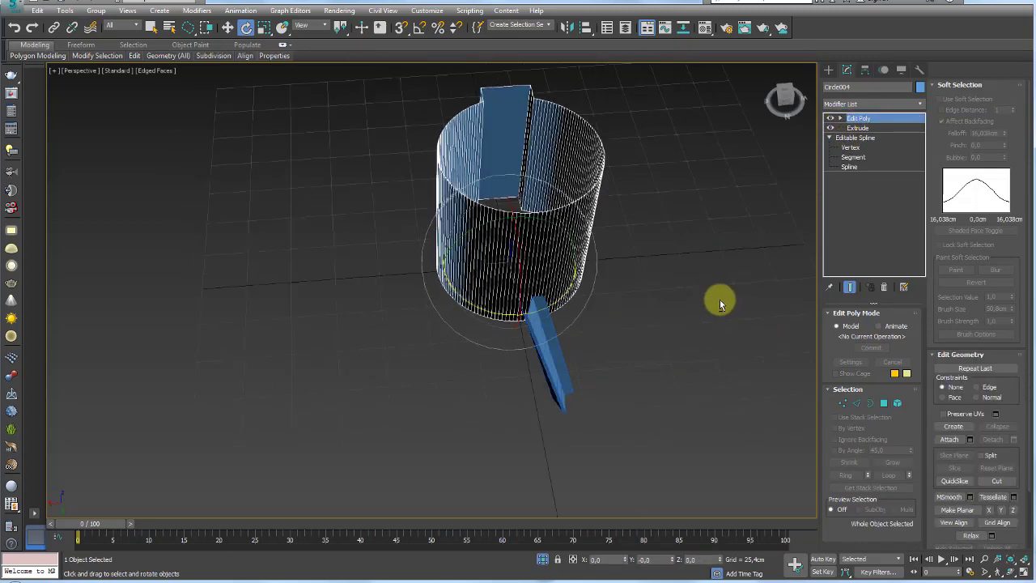
pyautogui.click(579, 391)
pyautogui.moveTo(546, 315); pyautogui.dragTo(621, 321)
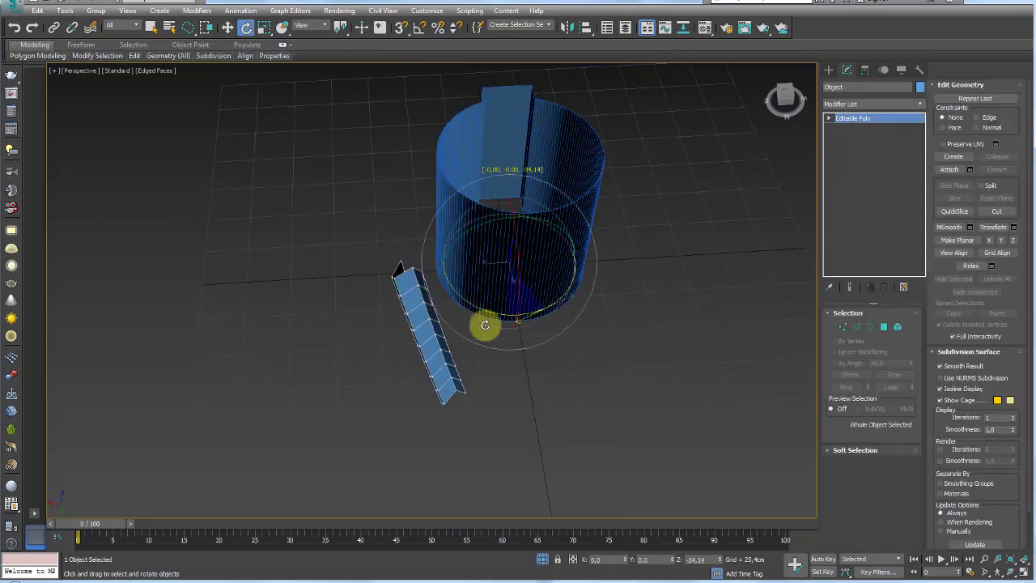
pyautogui.keyDown('alt'); pyautogui.moveTo(621, 321); pyautogui.dragTo(477, 341, button='middle'); pyautogui.keyUp('alt')
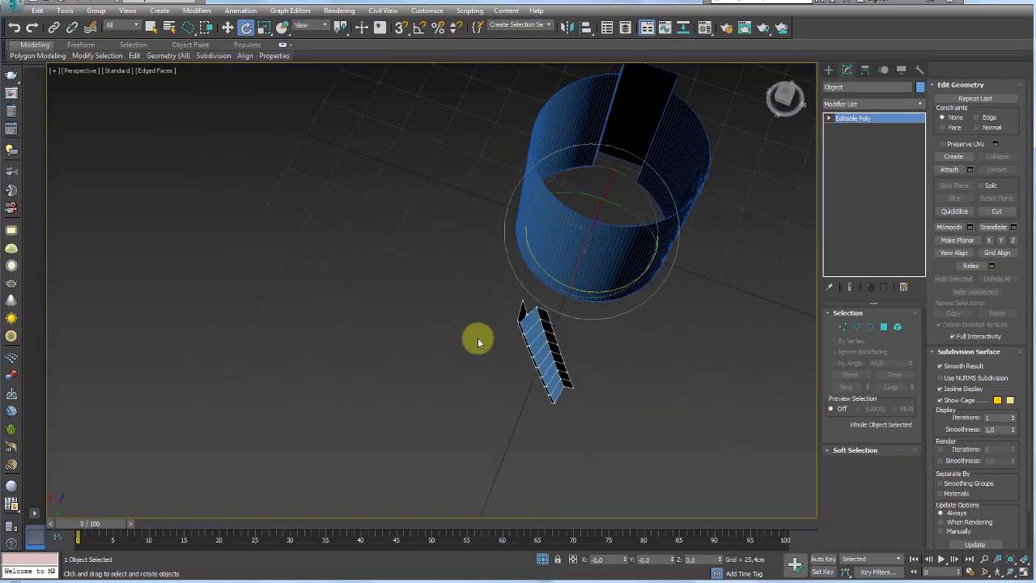
pyautogui.scroll(5, 538, 330)
# Step: Bridge the fin's two top edges into a closing face and return to object level
pyautogui.click(855, 327)
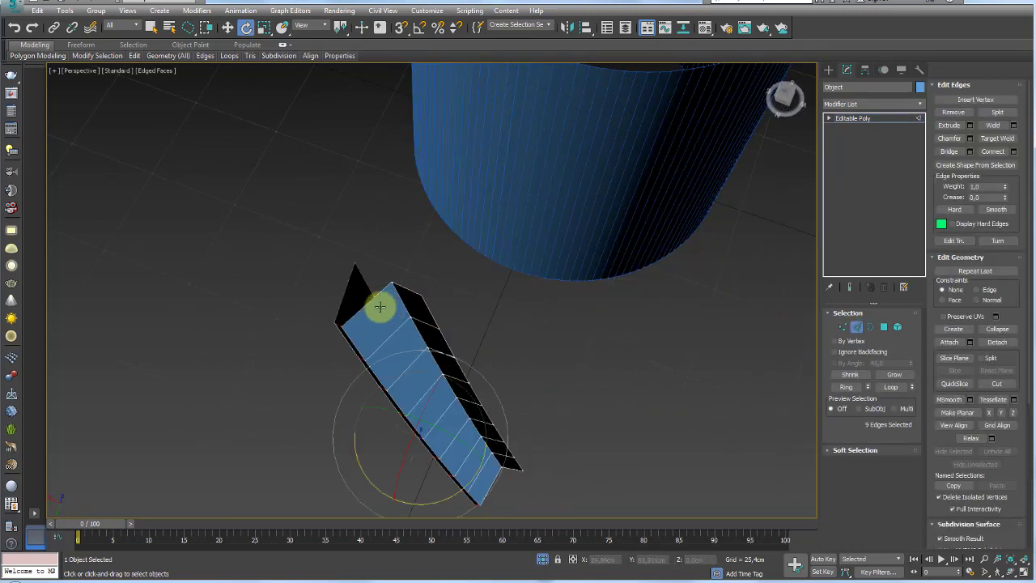
pyautogui.click(360, 304)
pyautogui.keyDown('ctrl'); pyautogui.click(343, 297); pyautogui.keyUp('ctrl')
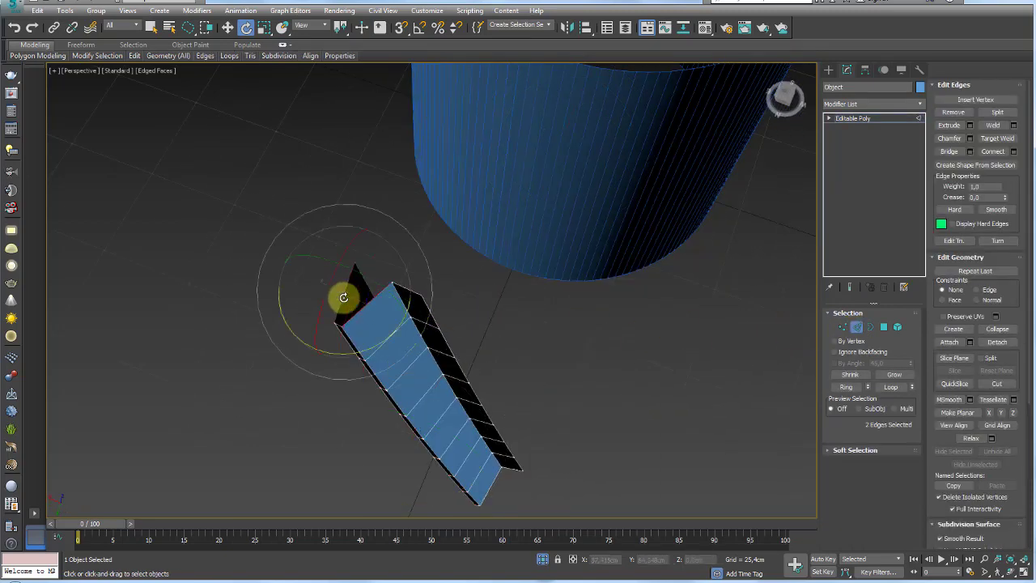
pyautogui.click(948, 151)
pyautogui.moveTo(446, 342)
pyautogui.keyDown('alt'); pyautogui.mouseDown(button='middle')
pyautogui.moveTo(464, 162)
pyautogui.moveTo(373, 305)
pyautogui.moveTo(412, 445)
pyautogui.mouseUp(button='middle'); pyautogui.keyUp('alt')
pyautogui.scroll(3, 400, 377)
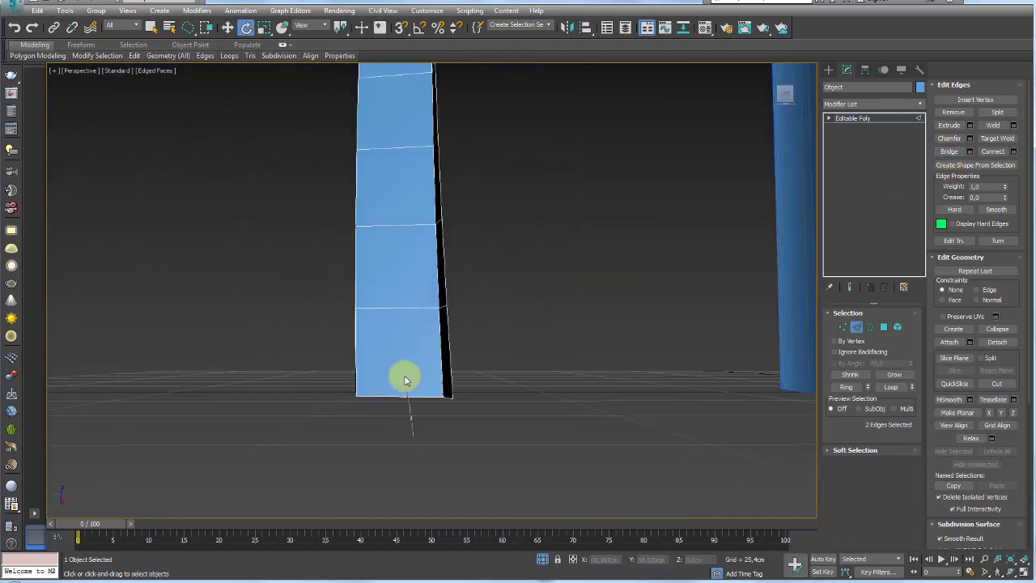
pyautogui.keyDown('alt'); pyautogui.moveTo(406, 380); pyautogui.dragTo(453, 340, button='middle'); pyautogui.keyUp('alt')
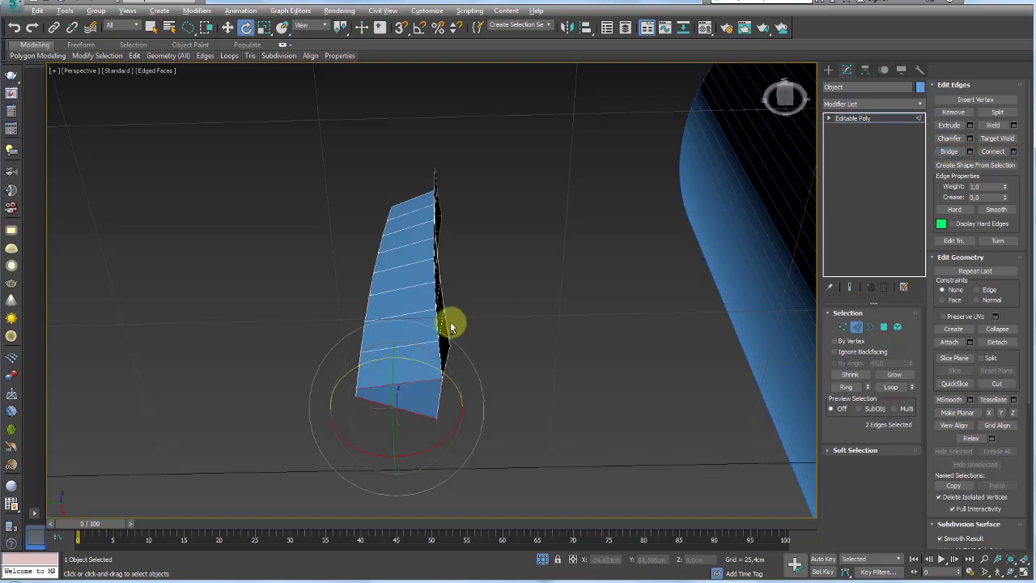
pyautogui.moveTo(451, 324)
pyautogui.keyDown('alt'); pyautogui.mouseDown(button='middle')
pyautogui.moveTo(451, 335)
pyautogui.moveTo(493, 324)
pyautogui.mouseUp(button='middle'); pyautogui.keyUp('alt')
pyautogui.keyDown('alt'); pyautogui.moveTo(684, 228); pyautogui.dragTo(871, 148, button='middle'); pyautogui.keyUp('alt')
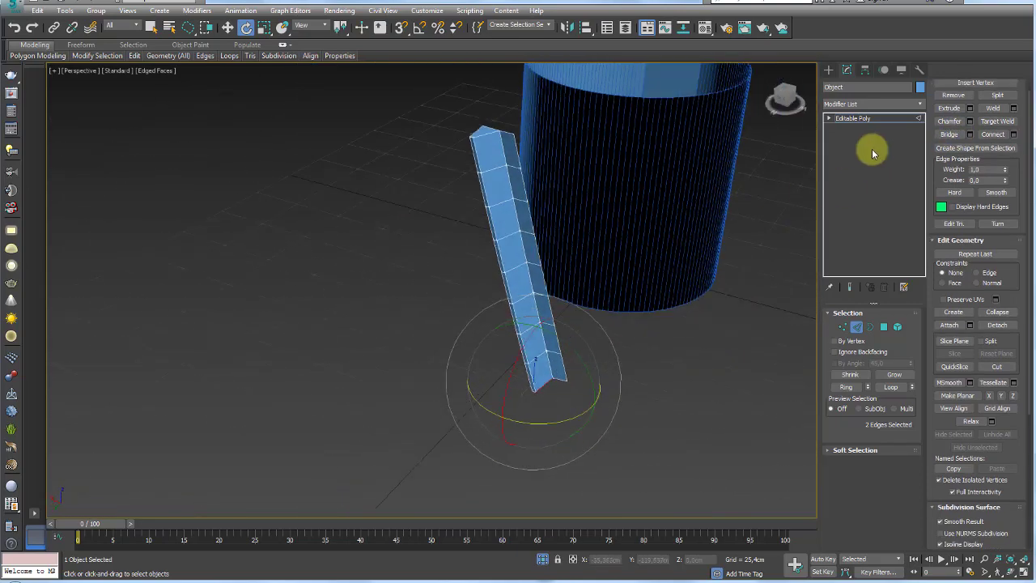
pyautogui.click(871, 120)
pyautogui.moveTo(729, 178)
pyautogui.keyDown('alt'); pyautogui.mouseDown(button='middle')
pyautogui.moveTo(643, 213)
pyautogui.moveTo(647, 250)
pyautogui.moveTo(620, 319)
pyautogui.moveTo(629, 346)
pyautogui.mouseUp(button='middle'); pyautogui.keyUp('alt')
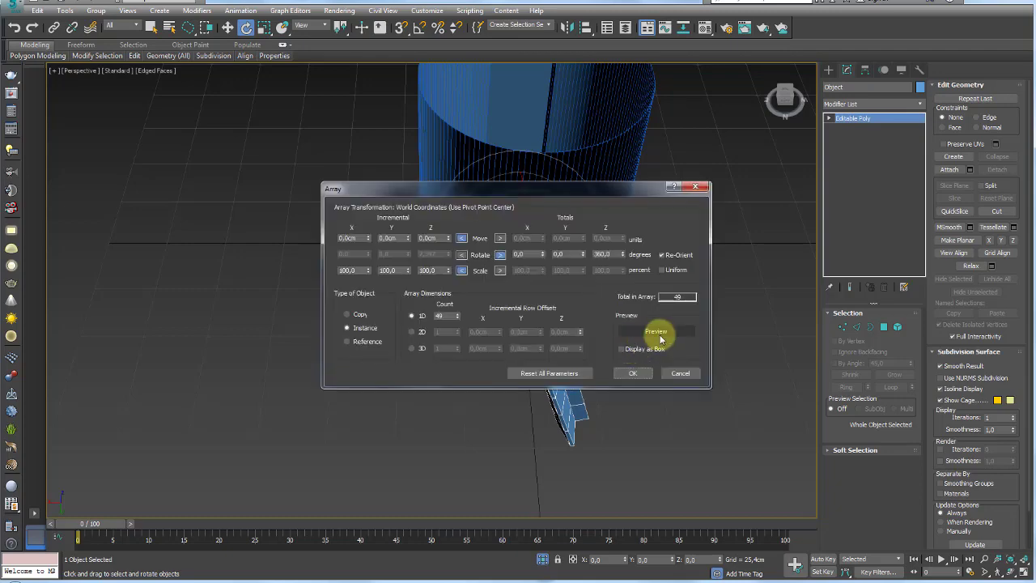
# Step: Preview and confirm the 49-copy, 360° Z-rotation array of the fin around the hub
pyautogui.click(639, 334)
pyautogui.moveTo(566, 189); pyautogui.dragTo(414, 141)
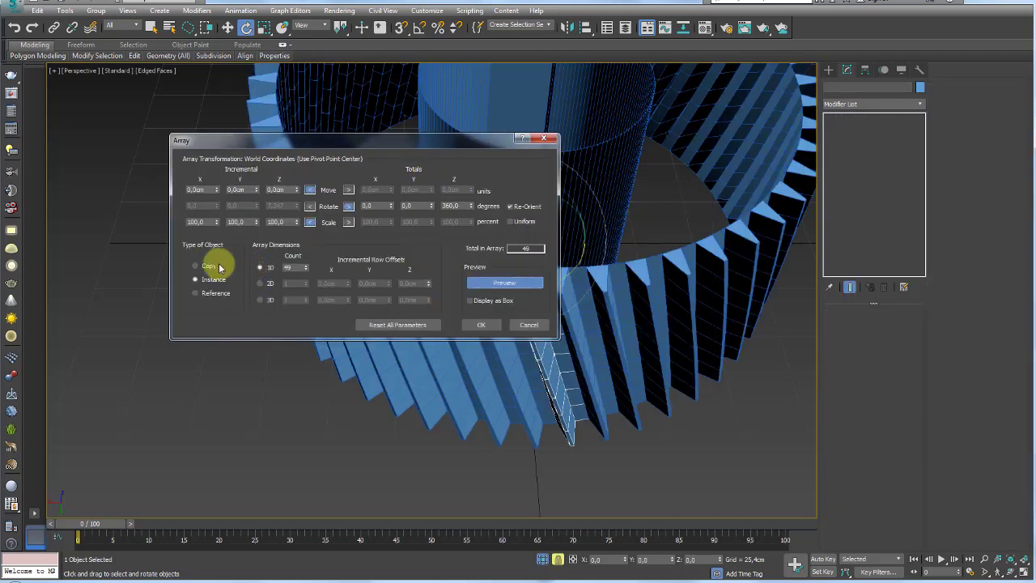
pyautogui.click(481, 324)
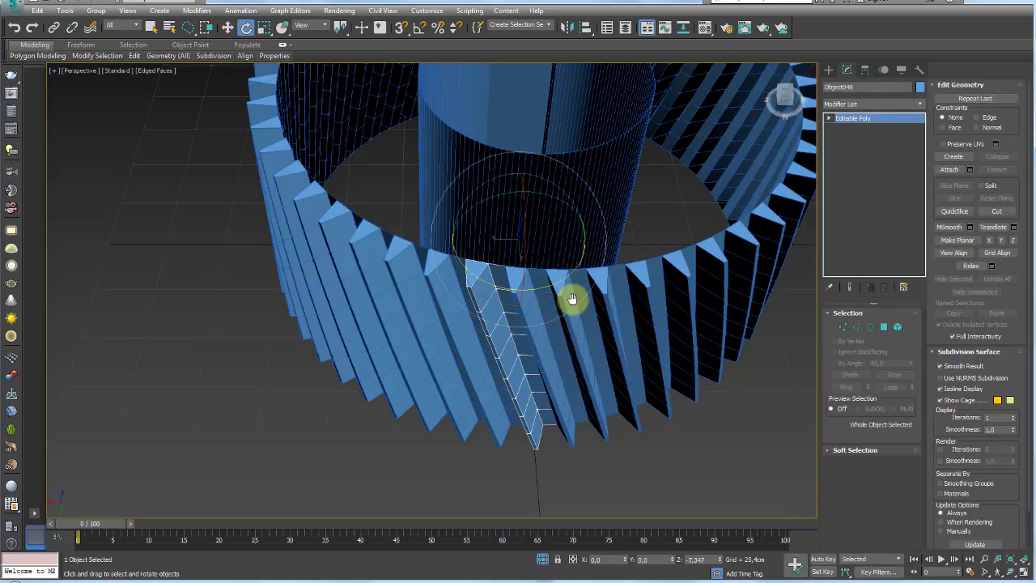
pyautogui.scroll(-5, 573, 297)
pyautogui.moveTo(414, 140); pyautogui.dragTo(615, 109)
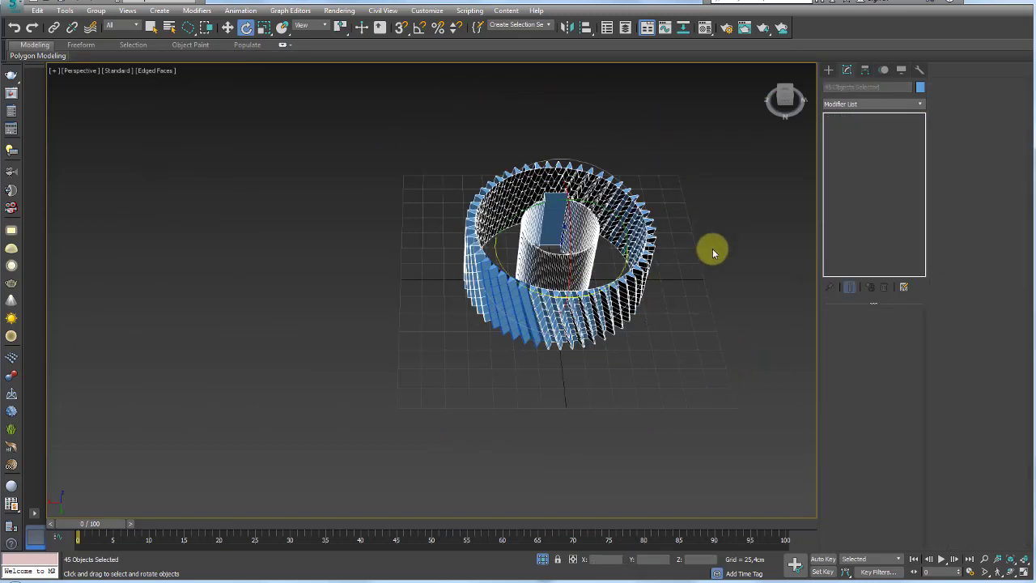
# Step: Isolate all the arrayed fins and select one fin as the attach target
pyautogui.moveTo(437, 386); pyautogui.dragTo(763, 185)
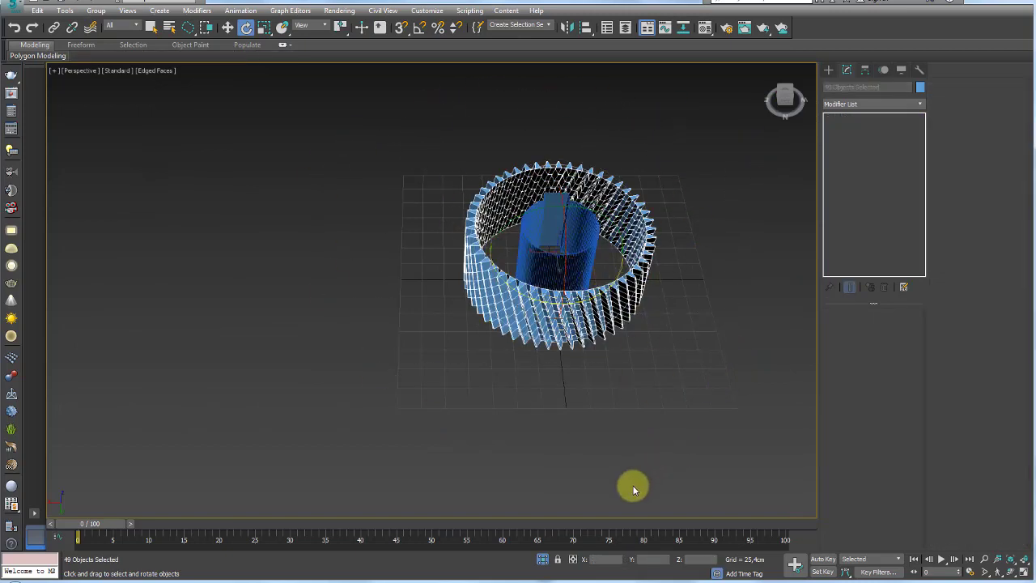
pyautogui.click(543, 560)
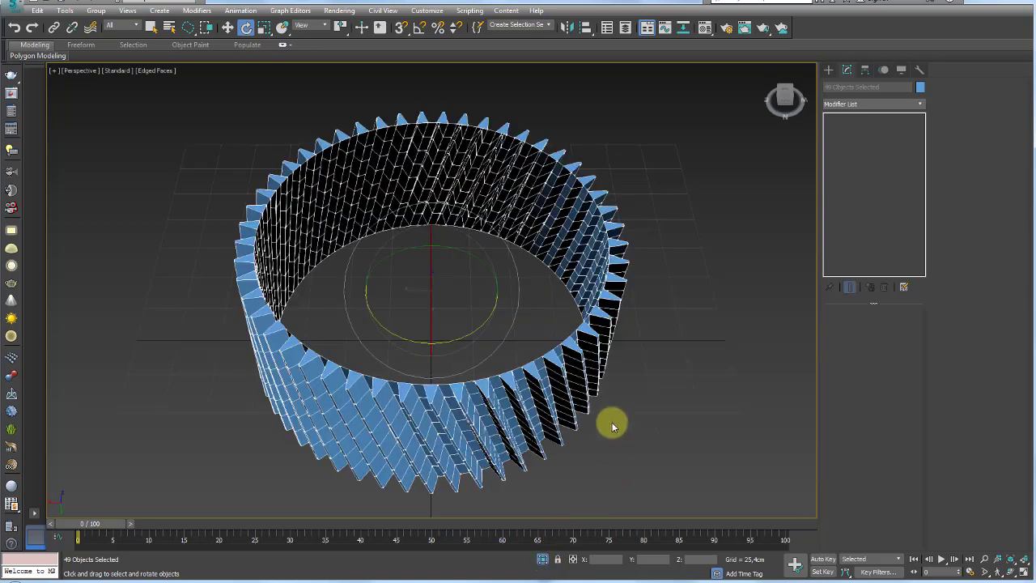
pyautogui.click(563, 376)
pyautogui.scroll(-3, 651, 378)
pyautogui.moveTo(651, 379); pyautogui.dragTo(672, 343, button='middle')
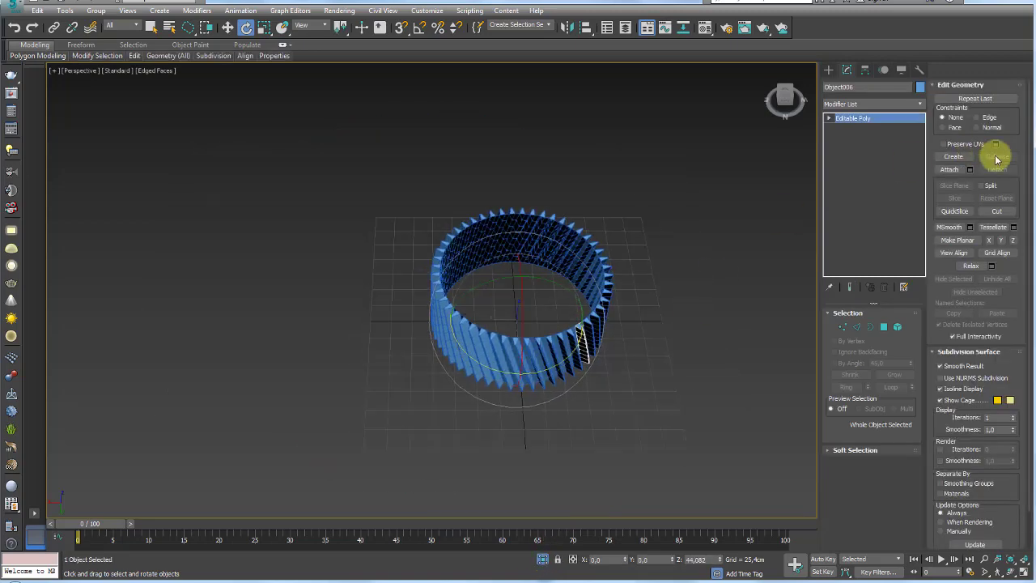
# Step: Attach every listed fin into one object, Object006, and select all its vertices
pyautogui.click(970, 169)
pyautogui.click(69, 211)
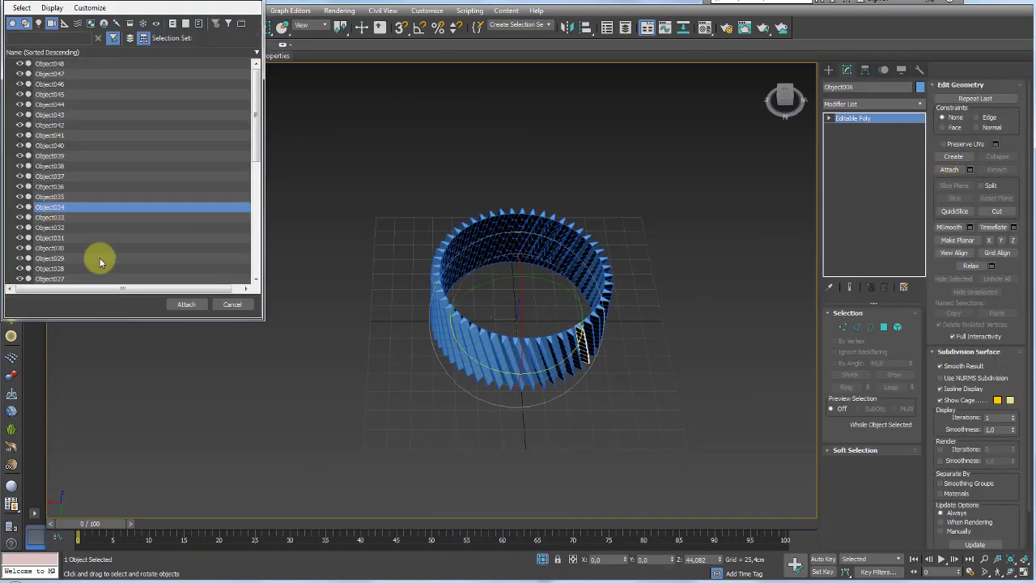
pyautogui.hotkey('ctrl', 'a')
pyautogui.click(185, 304)
pyautogui.click(843, 327)
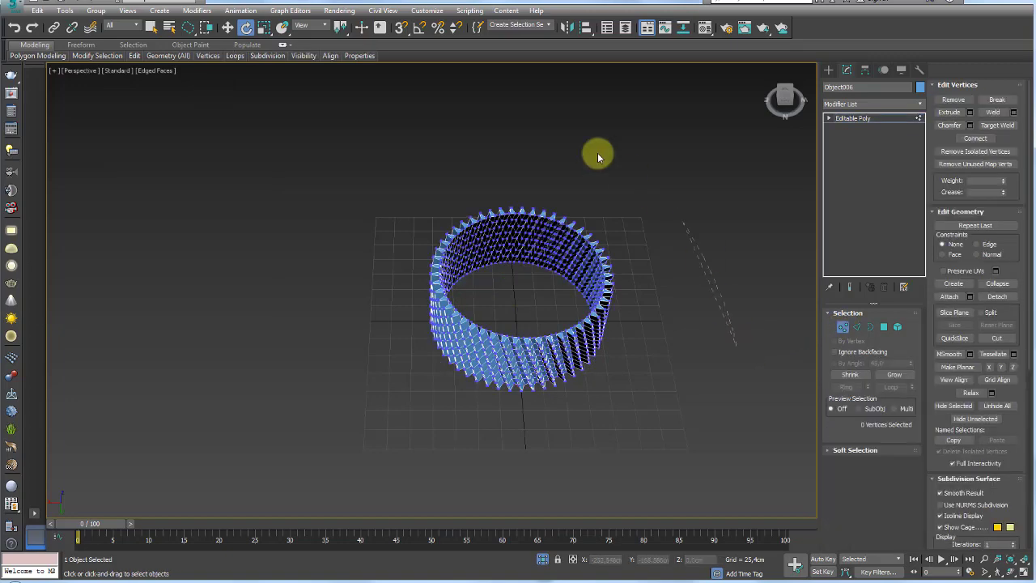
pyautogui.moveTo(598, 155); pyautogui.dragTo(684, 407)
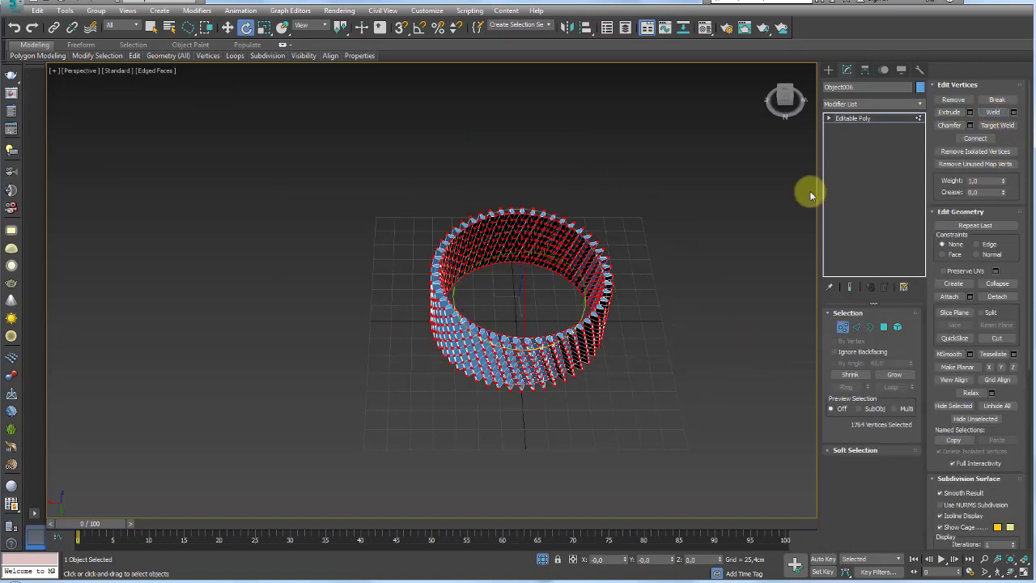
pyautogui.click(852, 118)
pyautogui.scroll(5, 639, 259)
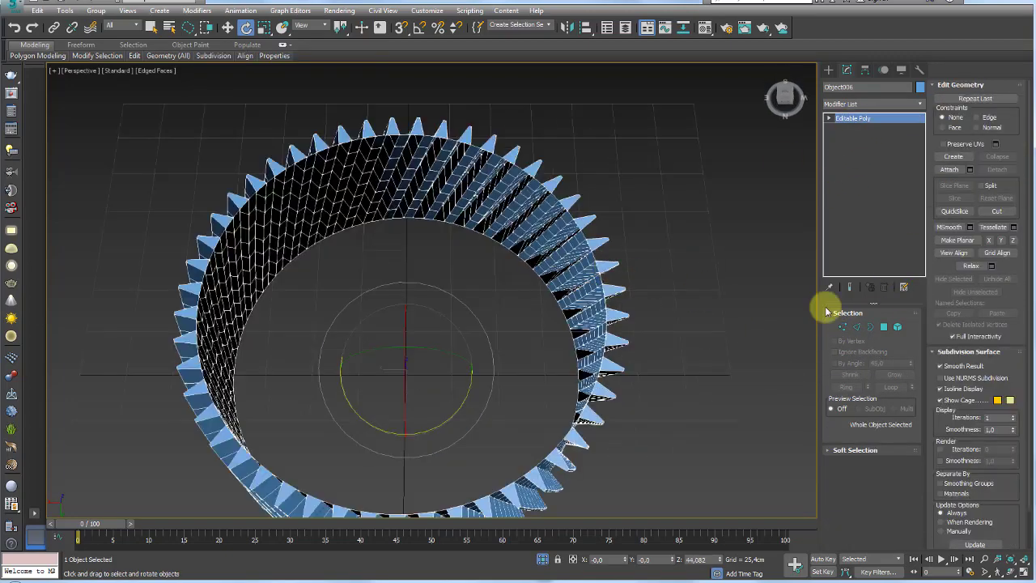
# Step: Select the ring's top borders and Shift-scale them into a flat inward band of faces
pyautogui.click(870, 328)
pyautogui.click(591, 311)
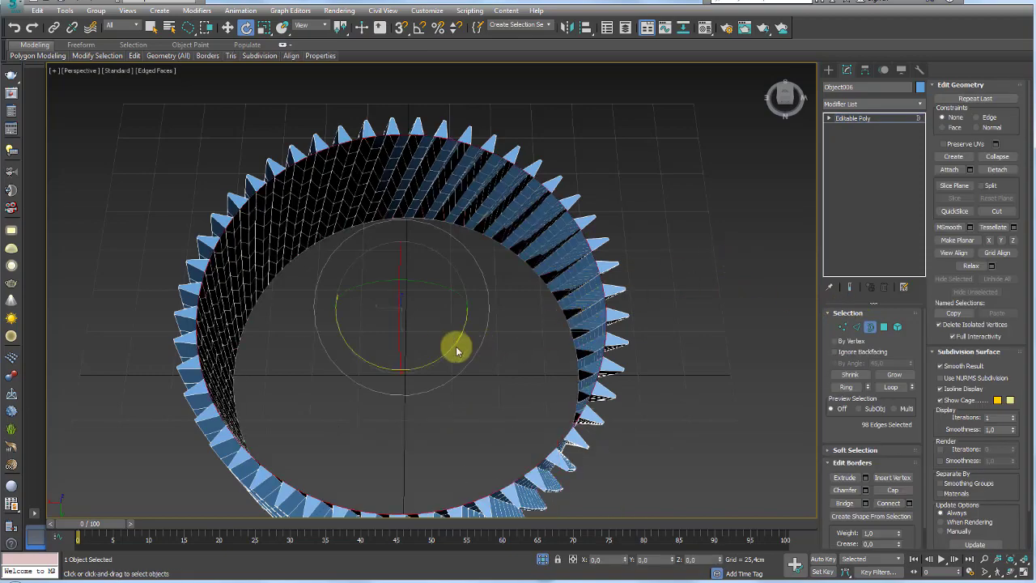
pyautogui.press('r')
pyautogui.keyDown('shift'); pyautogui.moveTo(370, 334); pyautogui.dragTo(374, 330); pyautogui.keyUp('shift')
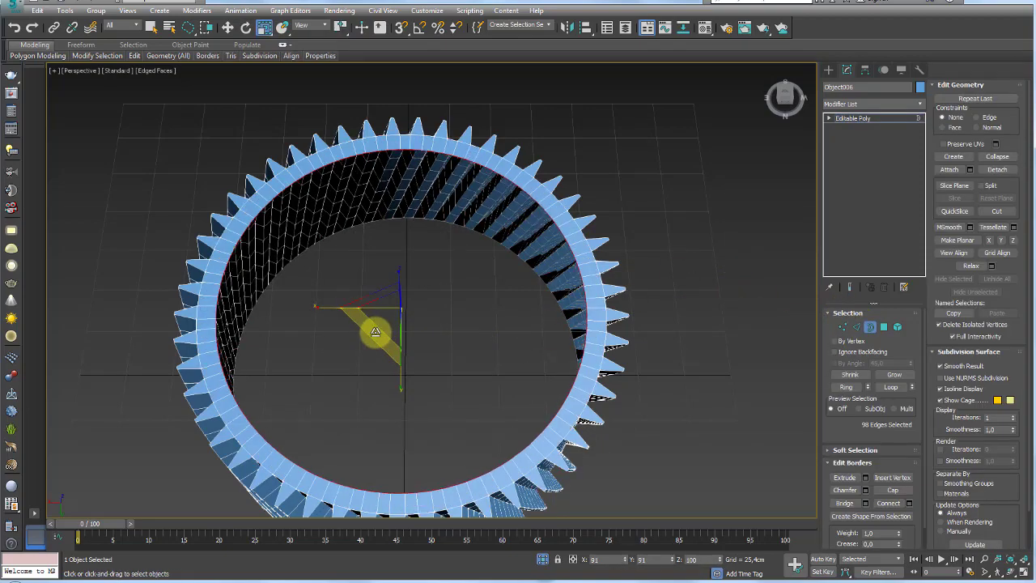
pyautogui.moveTo(601, 397)
pyautogui.keyDown('alt'); pyautogui.mouseDown(button='middle')
pyautogui.moveTo(596, 231)
pyautogui.moveTo(728, 338)
pyautogui.mouseUp(button='middle'); pyautogui.keyUp('alt')
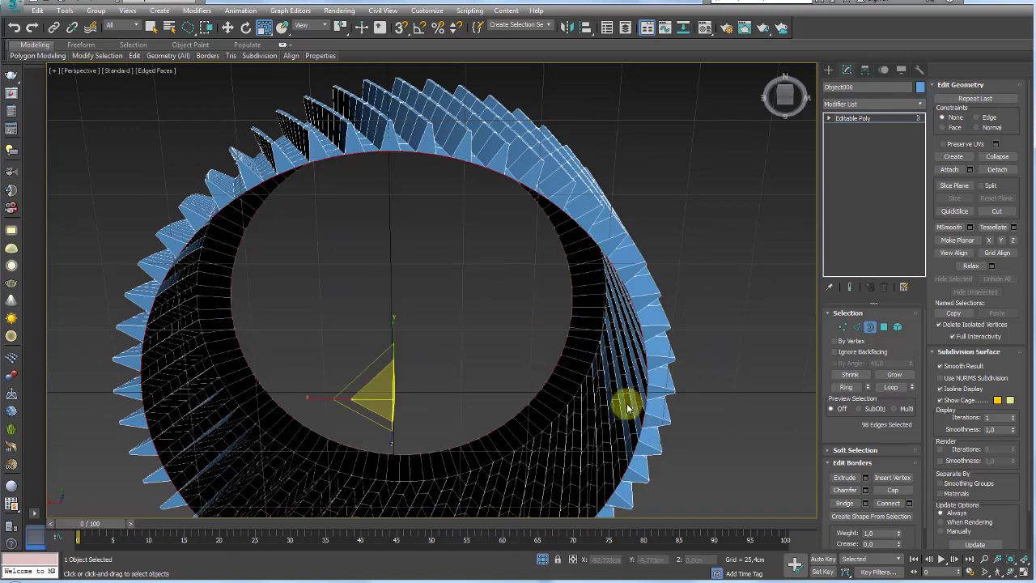
pyautogui.moveTo(358, 370); pyautogui.dragTo(370, 393)
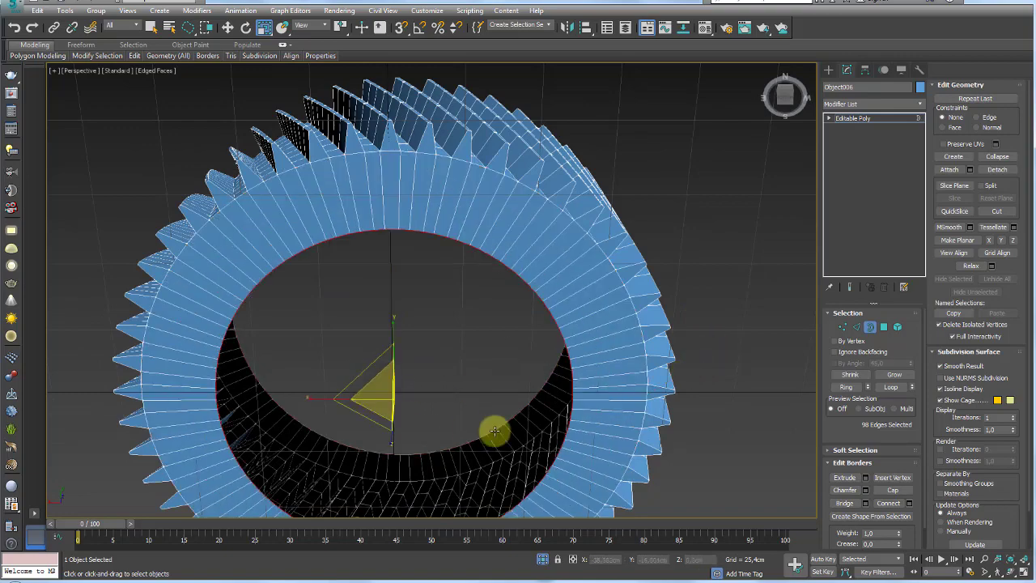
pyautogui.scroll(-5, 493, 429)
# Step: End isolation, return the ring to object level, and select the keyed hub Circle004
pyautogui.rightClick(558, 384)
pyautogui.moveTo(596, 343)
pyautogui.keyDown('alt'); pyautogui.mouseDown(button='middle')
pyautogui.moveTo(606, 308)
pyautogui.moveTo(601, 425)
pyautogui.mouseUp(button='middle'); pyautogui.keyUp('alt')
pyautogui.scroll(3, 539, 335)
pyautogui.scroll(5, 546, 361)
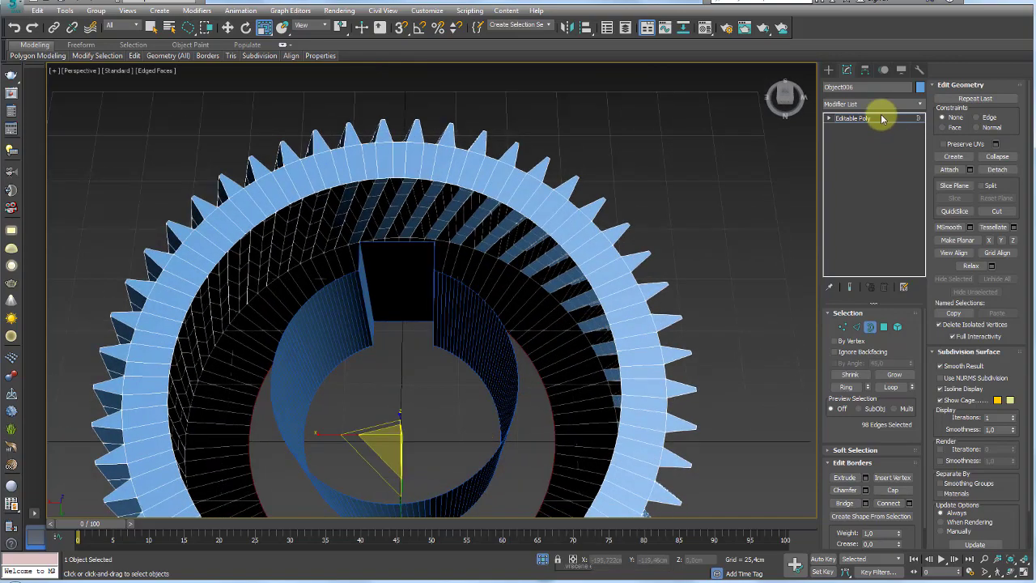
pyautogui.click(883, 117)
pyautogui.click(451, 346)
pyautogui.scroll(-5, 473, 352)
# Step: Select the hub's border edges, leaving out the keyway's top edges
pyautogui.keyDown('alt'); pyautogui.moveTo(478, 365); pyautogui.dragTo(545, 343, button='middle'); pyautogui.keyUp('alt')
pyautogui.scroll(3, 546, 342)
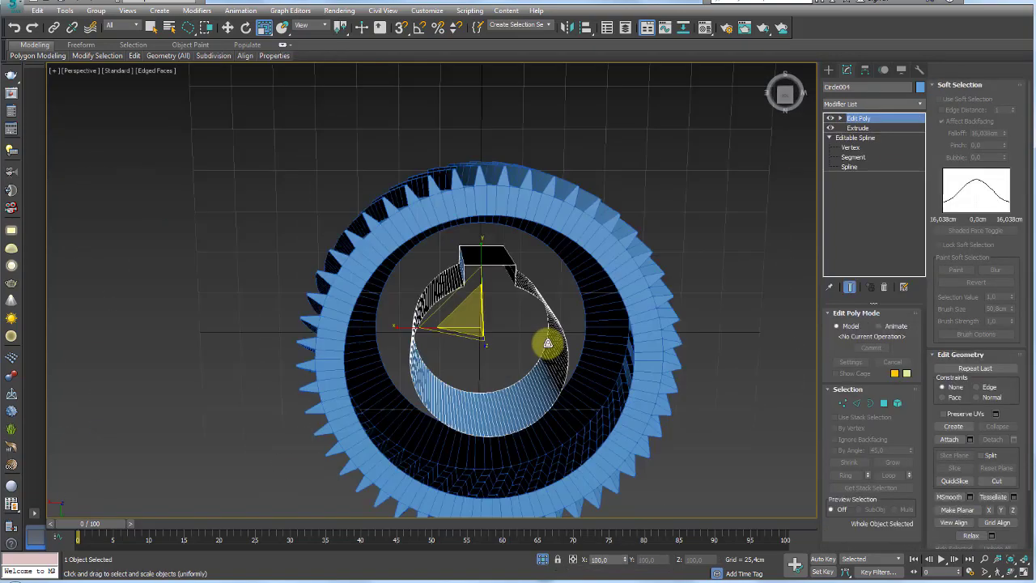
pyautogui.click(870, 402)
pyautogui.click(497, 388)
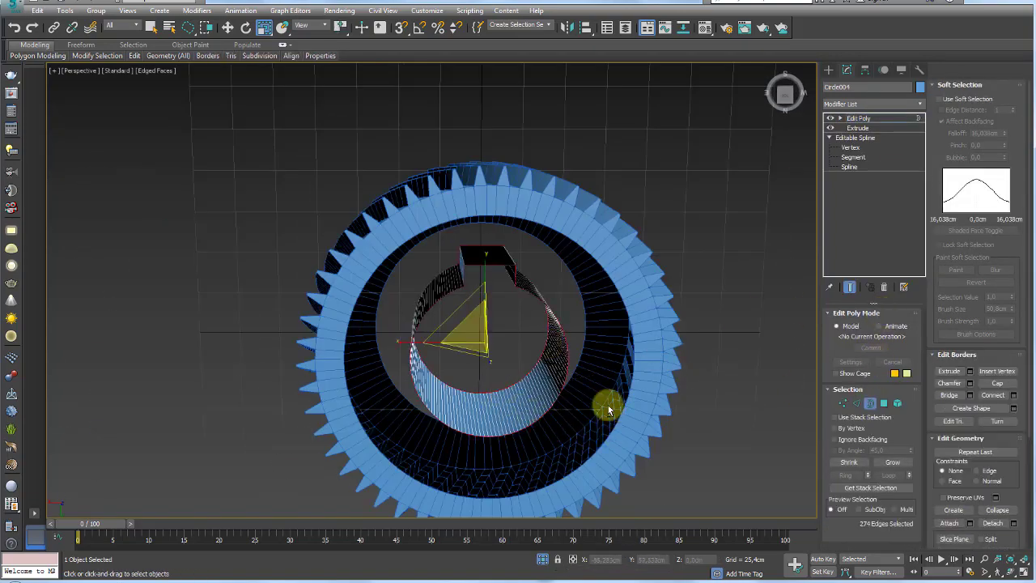
pyautogui.keyDown('alt'); pyautogui.moveTo(606, 404); pyautogui.dragTo(843, 400, button='middle'); pyautogui.keyUp('alt')
pyautogui.click(856, 402)
pyautogui.scroll(5, 527, 282)
pyautogui.scroll(2, 531, 278)
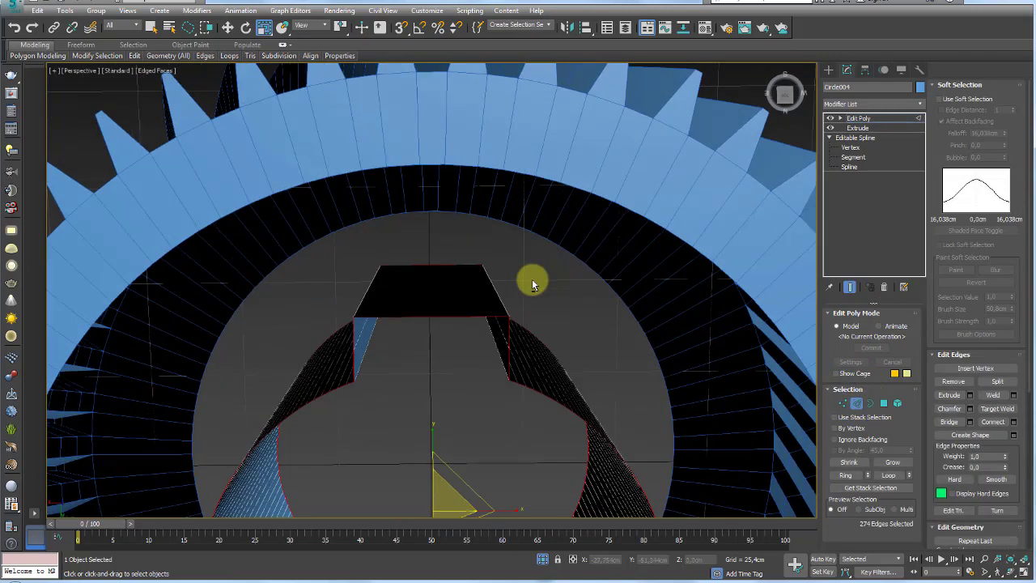
pyautogui.scroll(2, 543, 269)
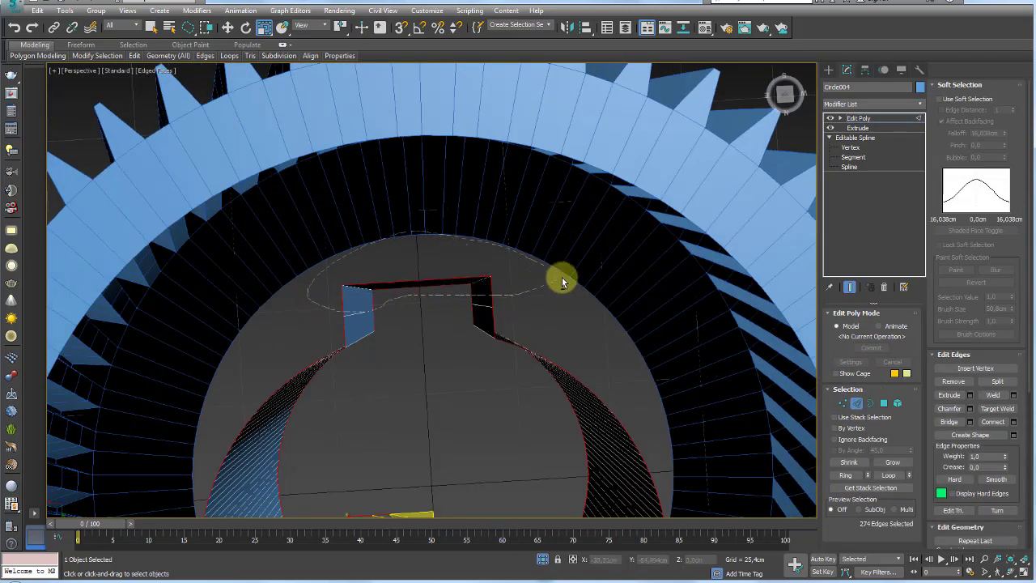
pyautogui.keyDown('alt'); pyautogui.moveTo(346, 259); pyautogui.dragTo(558, 311); pyautogui.keyUp('alt')
pyautogui.scroll(-2, 380, 316)
pyautogui.scroll(-3, 465, 328)
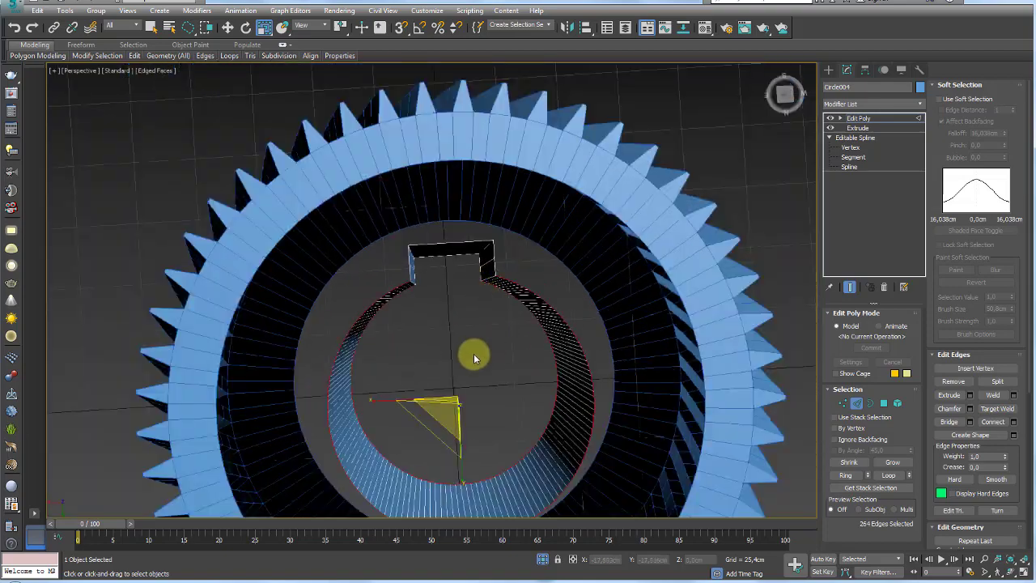
# Step: Scale the inner hole's rim outward to about 113%
pyautogui.moveTo(427, 428); pyautogui.dragTo(423, 434)
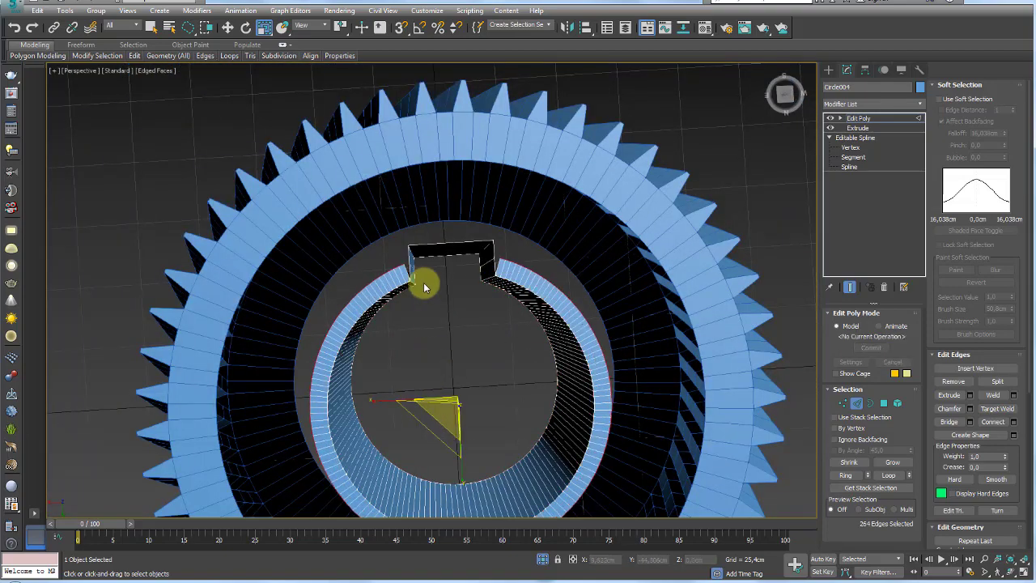
pyautogui.scroll(3, 423, 282)
pyautogui.scroll(3, 437, 292)
pyautogui.scroll(2, 384, 240)
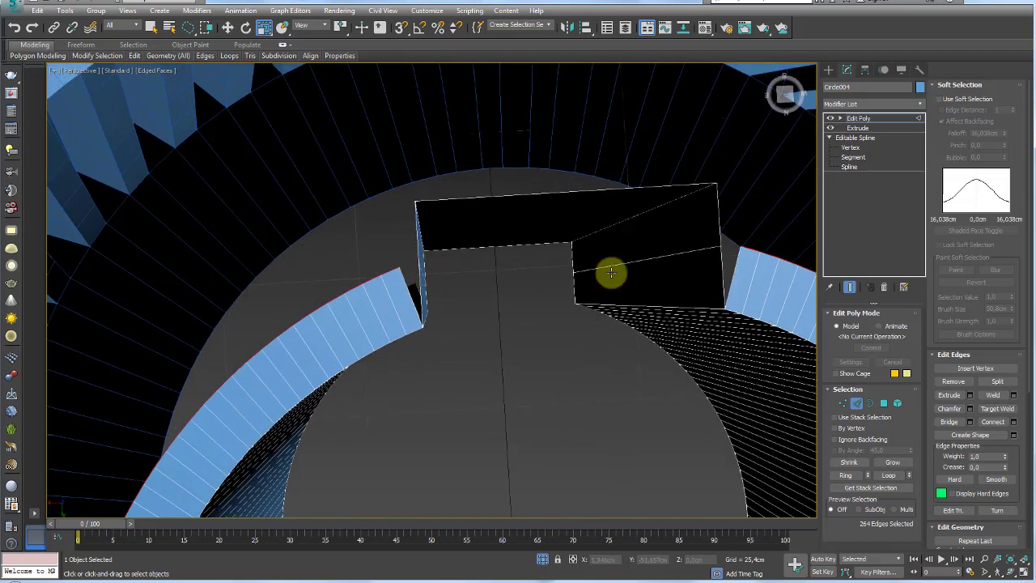
# Step: Target-weld a keyway corner vertex onto the neighbouring ring vertex
pyautogui.click(845, 404)
pyautogui.click(996, 394)
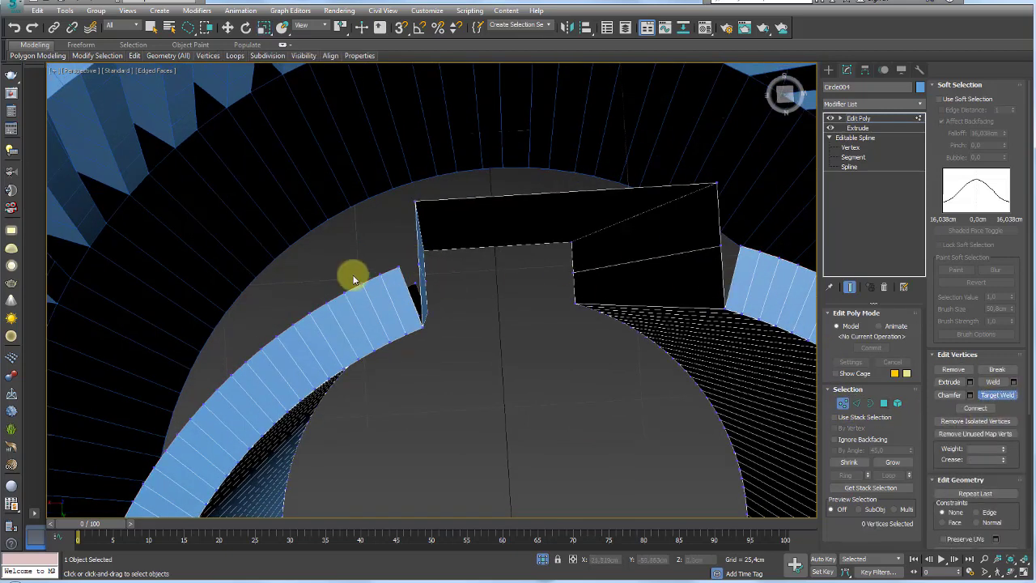
pyautogui.click(415, 264)
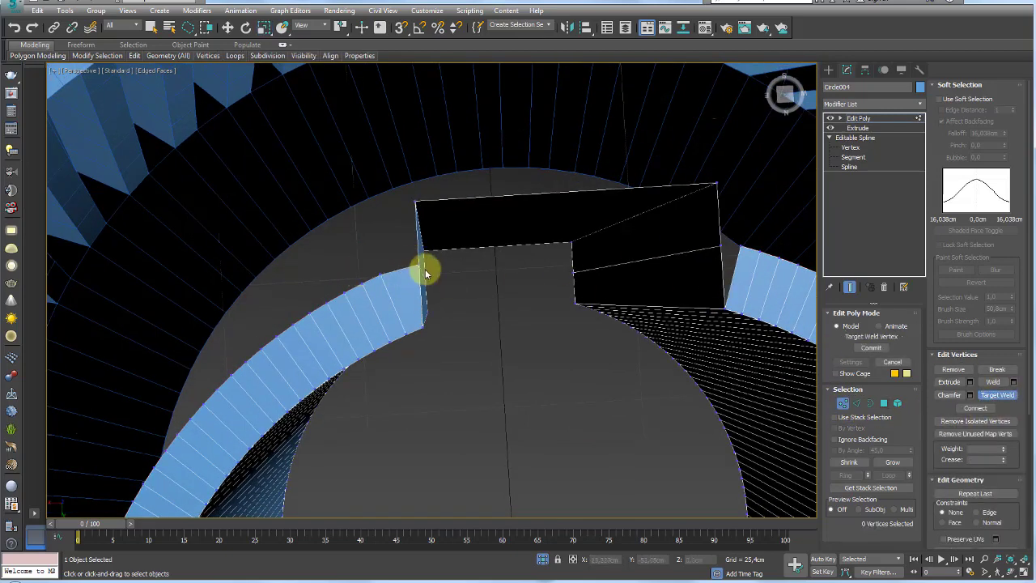
pyautogui.click(751, 267)
pyautogui.moveTo(640, 247)
pyautogui.keyDown('alt'); pyautogui.mouseDown(button='middle')
pyautogui.moveTo(556, 148)
pyautogui.moveTo(539, 289)
pyautogui.mouseUp(button='middle'); pyautogui.keyUp('alt')
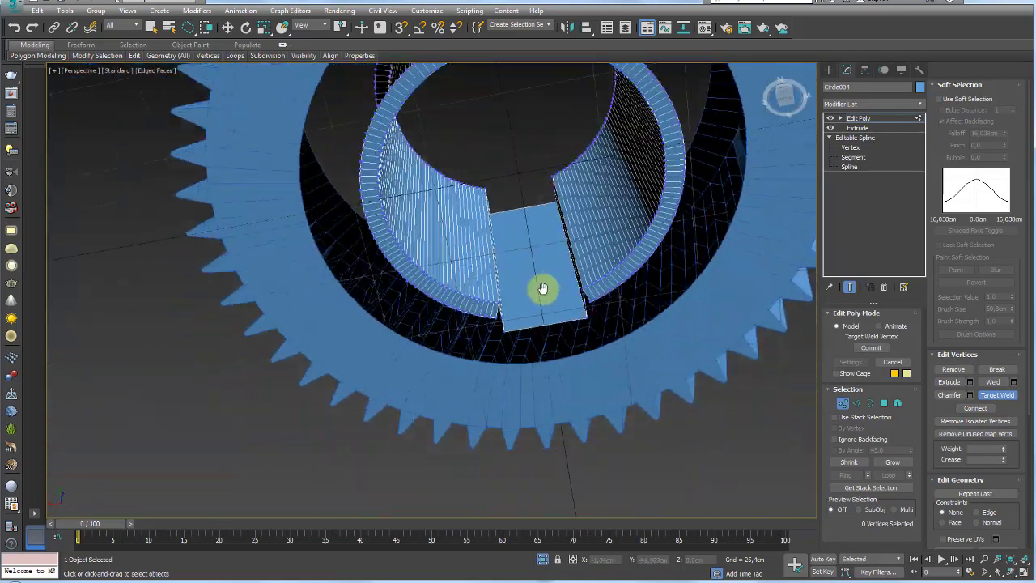
pyautogui.scroll(5, 469, 324)
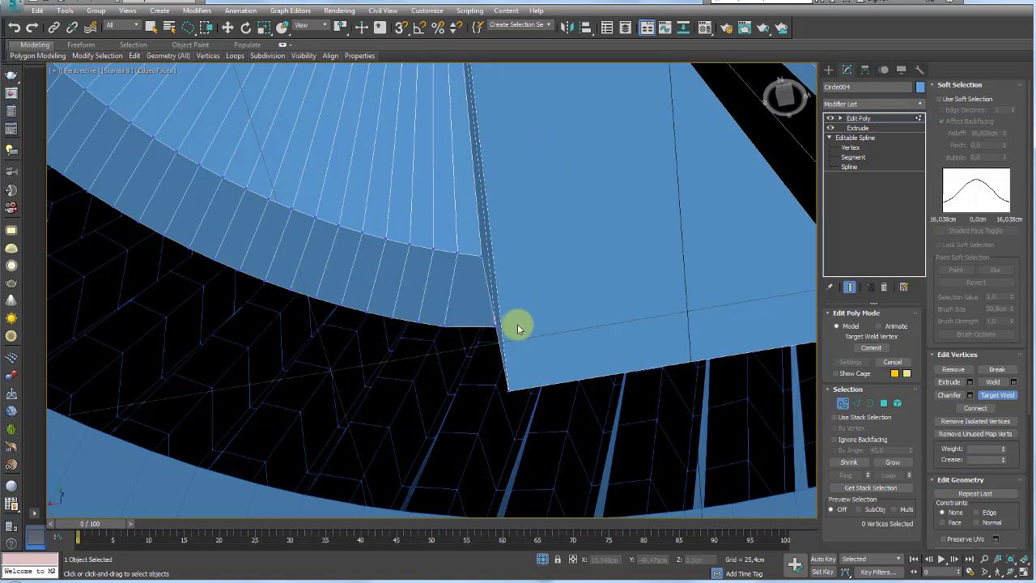
pyautogui.scroll(-4, 566, 300)
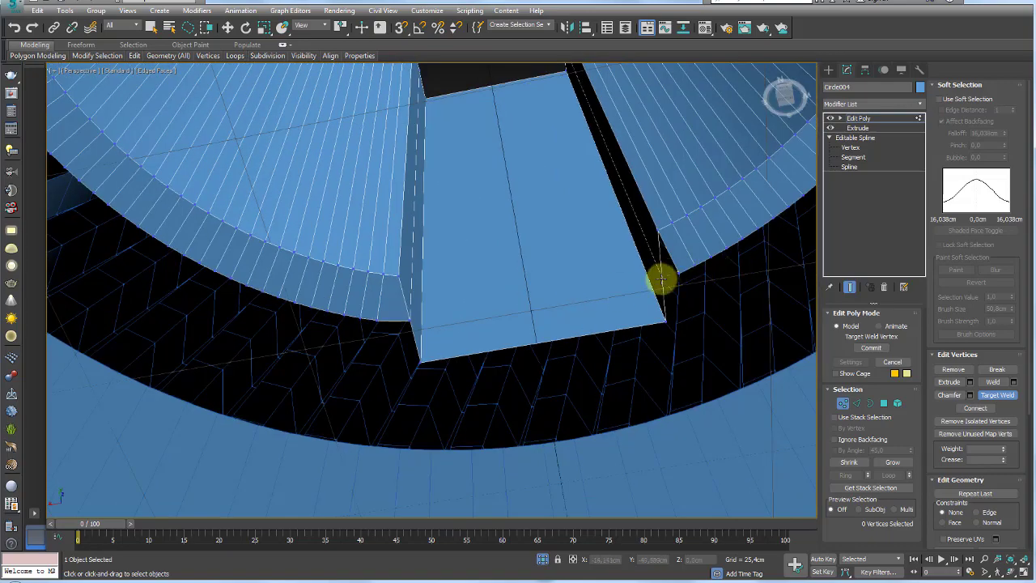
# Step: Scale the inner edge loop up to 104%
pyautogui.click(849, 393)
pyautogui.click(857, 403)
pyautogui.scroll(-10, 710, 303)
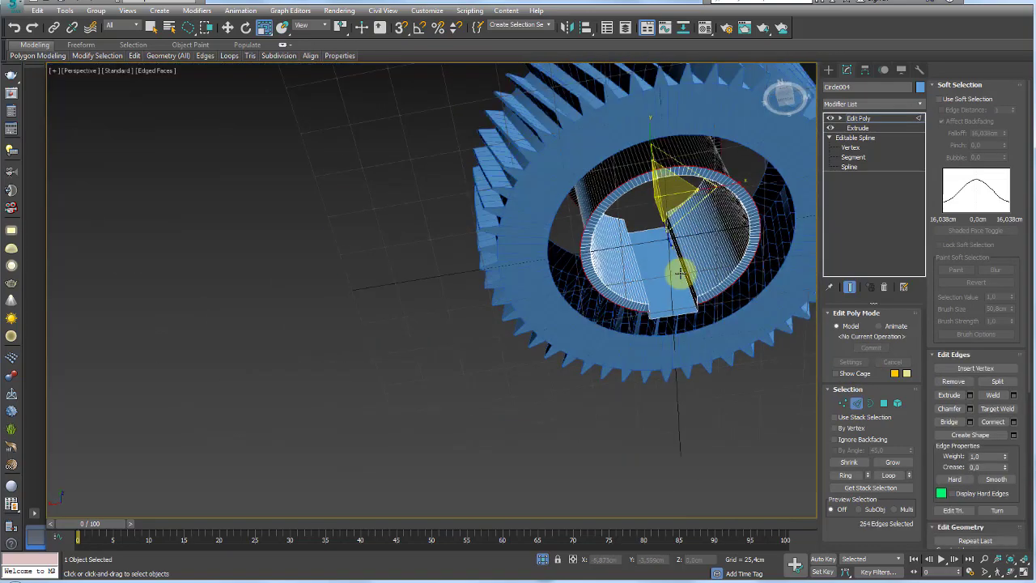
pyautogui.moveTo(677, 270)
pyautogui.keyDown('alt'); pyautogui.mouseDown(button='middle')
pyautogui.moveTo(682, 294)
pyautogui.moveTo(635, 279)
pyautogui.moveTo(656, 305)
pyautogui.mouseUp(button='middle'); pyautogui.keyUp('alt')
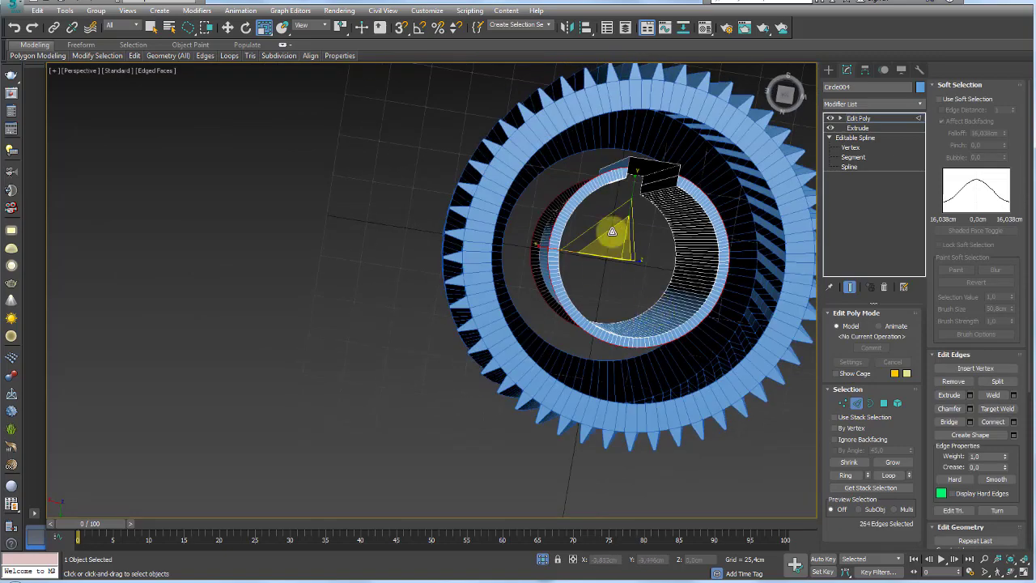
pyautogui.moveTo(596, 230); pyautogui.dragTo(600, 220)
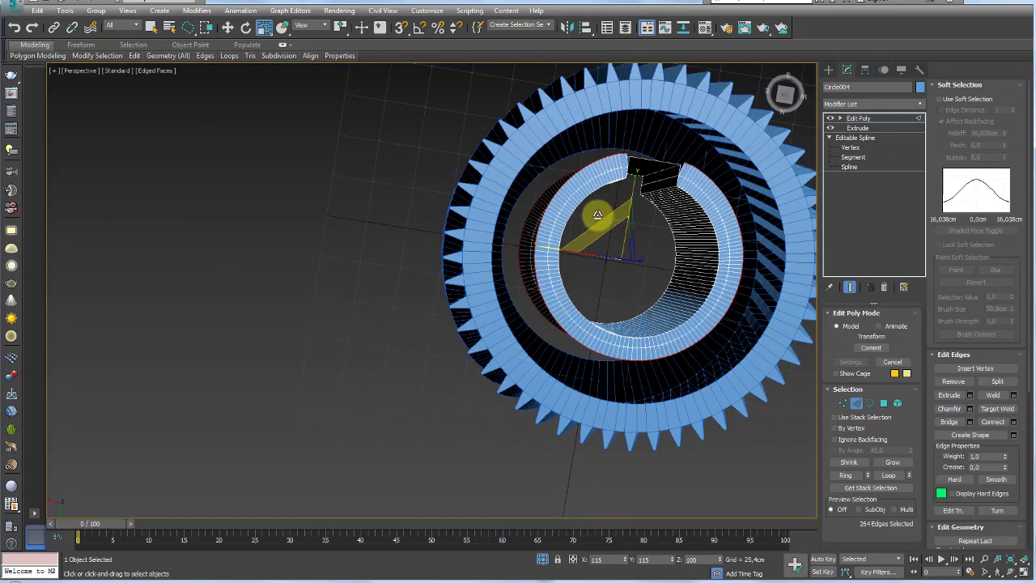
pyautogui.scroll(5, 605, 272)
pyautogui.scroll(3, 605, 272)
# Step: Weld the remaining notch corner onto its ring vertex and select the inner hole's border
pyautogui.click(844, 403)
pyautogui.scroll(4, 596, 281)
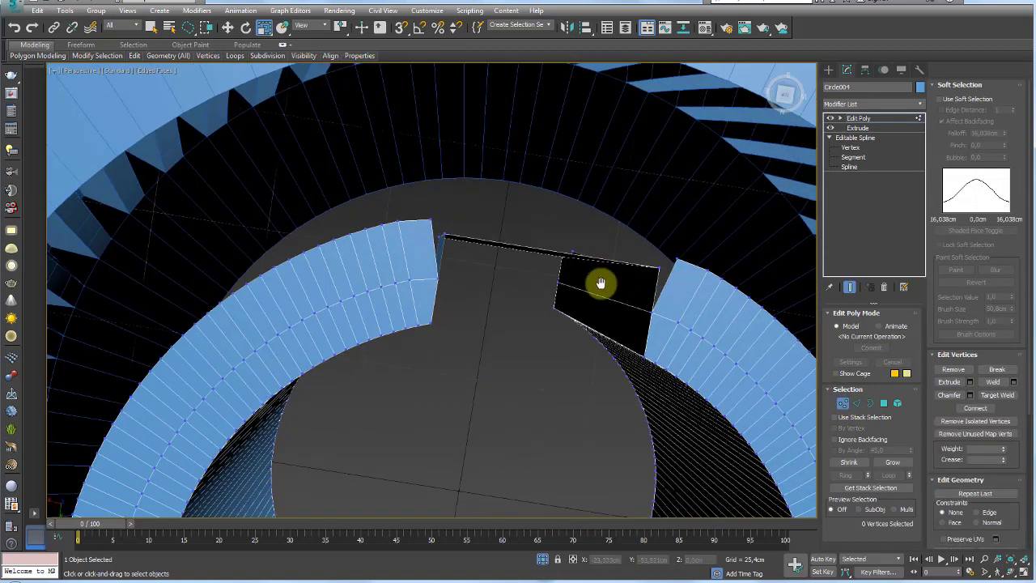
pyautogui.scroll(3, 597, 281)
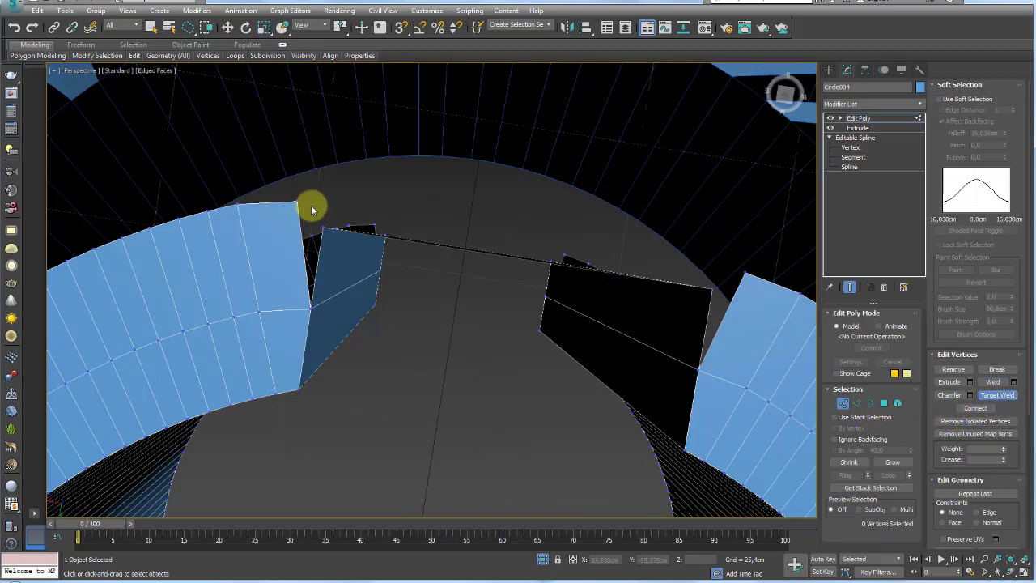
pyautogui.click(321, 228)
pyautogui.moveTo(385, 220); pyautogui.dragTo(379, 232, button='middle')
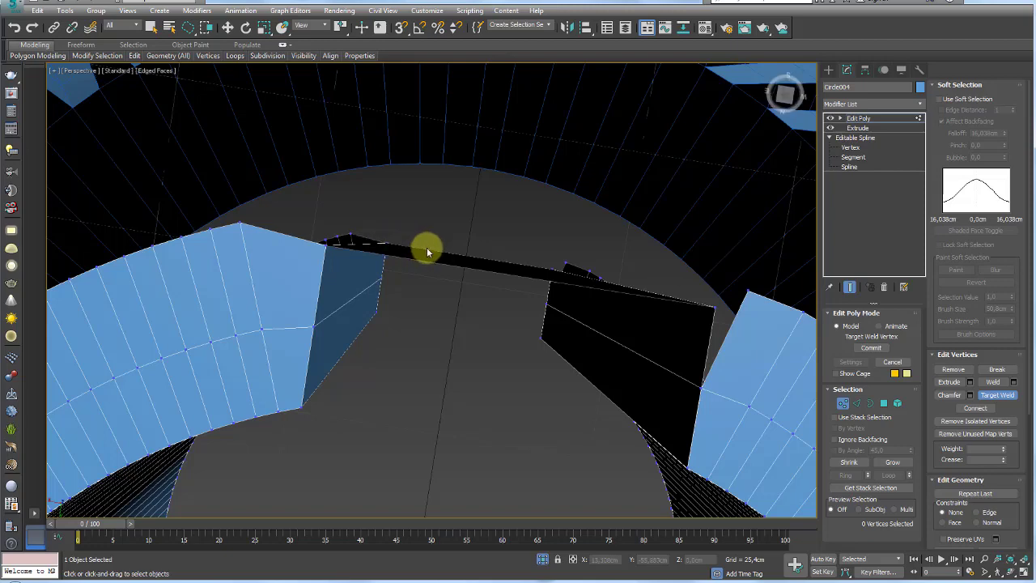
pyautogui.scroll(-2, 631, 266)
pyautogui.scroll(-8, 688, 275)
pyautogui.rightClick(756, 287)
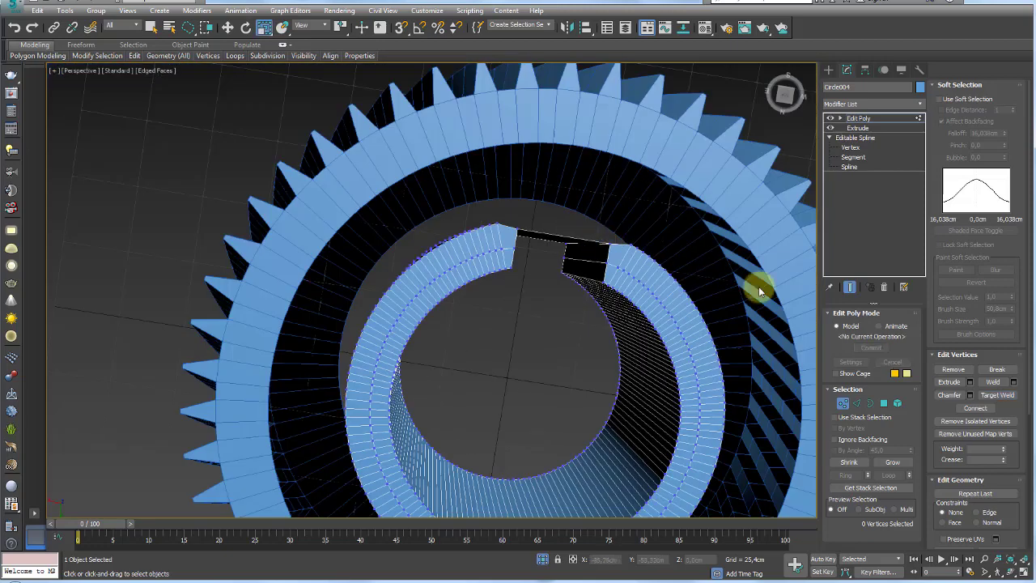
pyautogui.click(870, 403)
pyautogui.click(671, 261)
# Step: Collapse the gear's modifier stack into a single Editable Poly
pyautogui.scroll(-3, 653, 245)
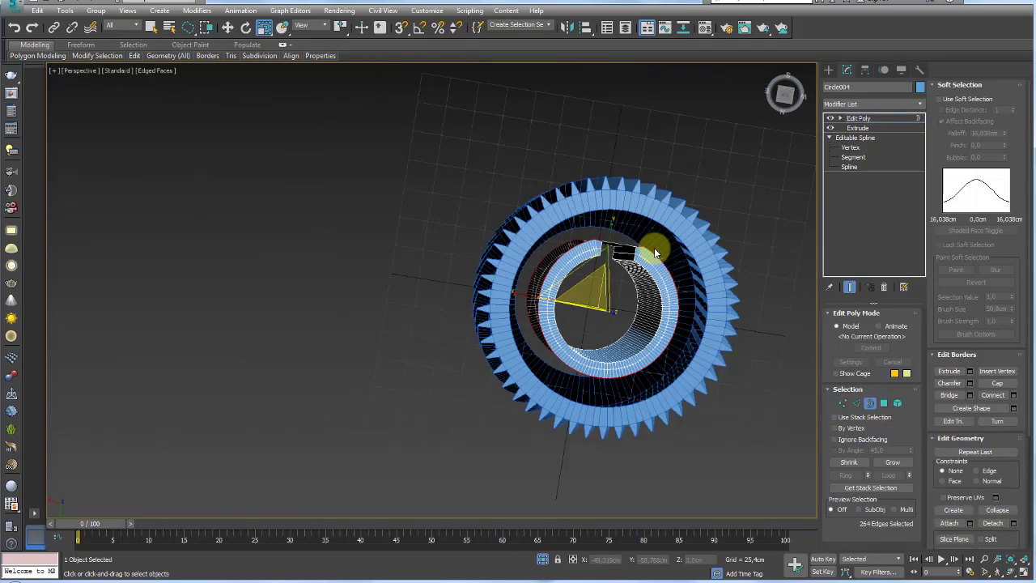
pyautogui.scroll(2, 668, 255)
pyautogui.moveTo(668, 255)
pyautogui.keyDown('alt'); pyautogui.mouseDown(button='middle')
pyautogui.moveTo(652, 234)
pyautogui.moveTo(564, 240)
pyautogui.moveTo(598, 266)
pyautogui.mouseUp(button='middle'); pyautogui.keyUp('alt')
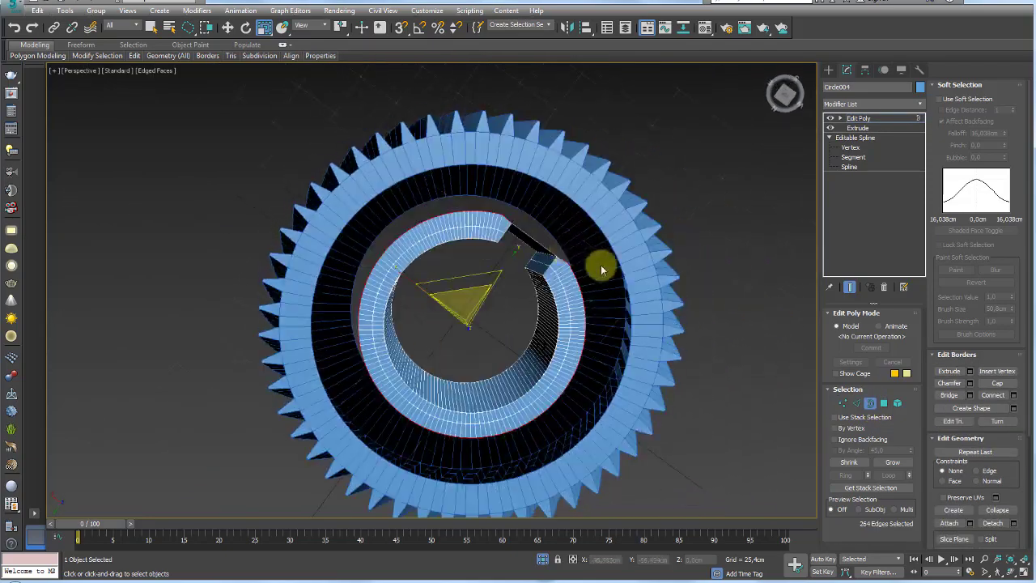
pyautogui.scroll(4, 615, 255)
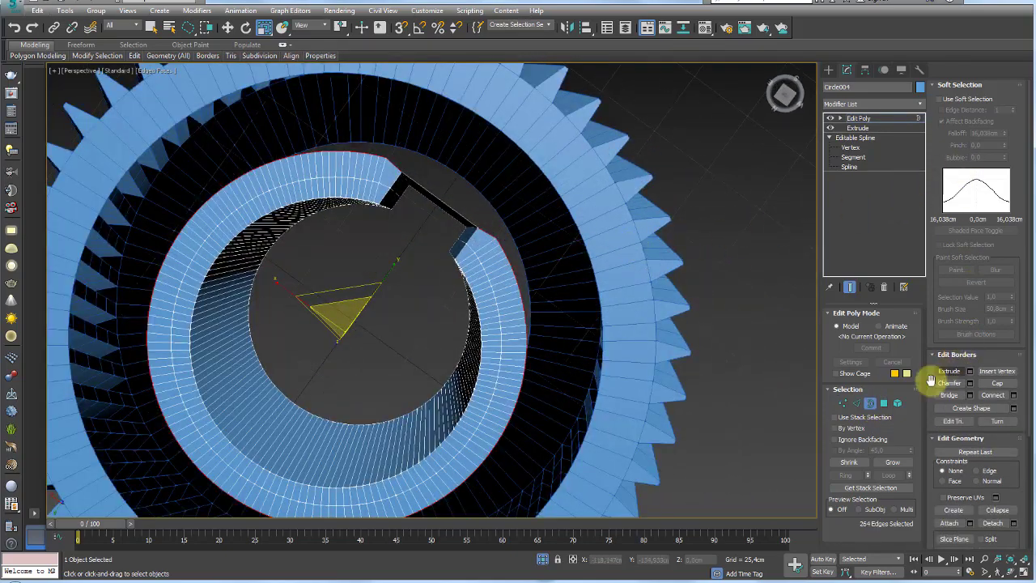
pyautogui.scroll(-3, 648, 249)
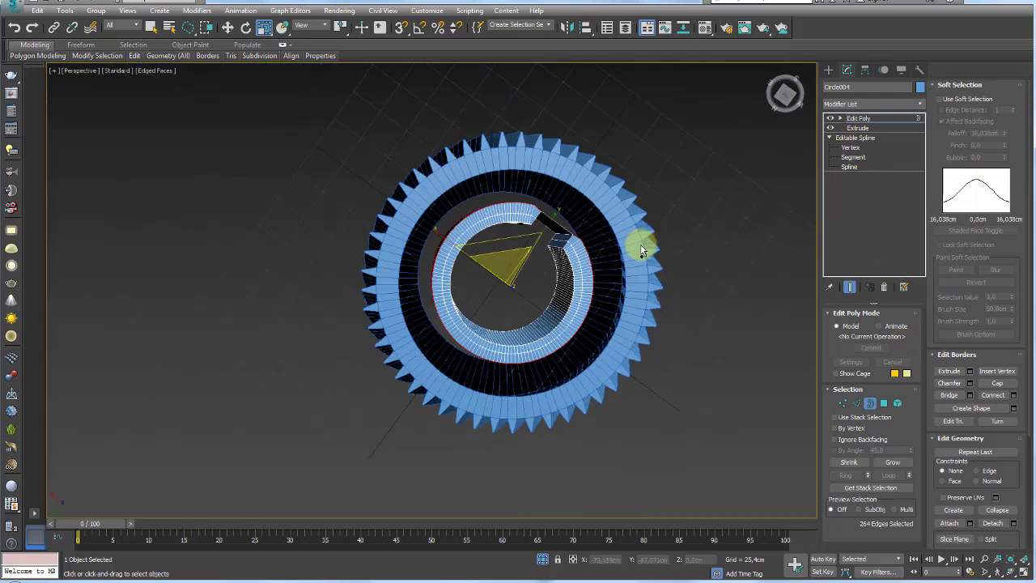
pyautogui.keyDown('alt'); pyautogui.moveTo(640, 246); pyautogui.dragTo(647, 317, button='middle'); pyautogui.keyUp('alt')
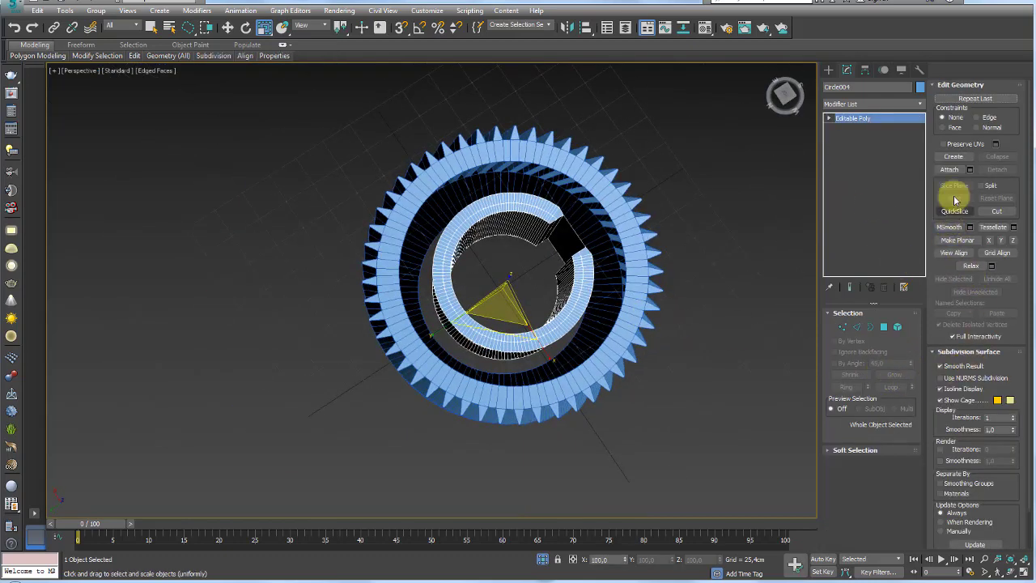
pyautogui.press('w')
pyautogui.moveTo(608, 208)
pyautogui.keyDown('alt'); pyautogui.mouseDown(button='middle')
pyautogui.moveTo(664, 224)
pyautogui.moveTo(690, 283)
pyautogui.moveTo(696, 235)
pyautogui.mouseUp(button='middle'); pyautogui.keyUp('alt')
# Step: Select two open borders and Bridge them with new faces
pyautogui.click(870, 326)
pyautogui.scroll(4, 648, 231)
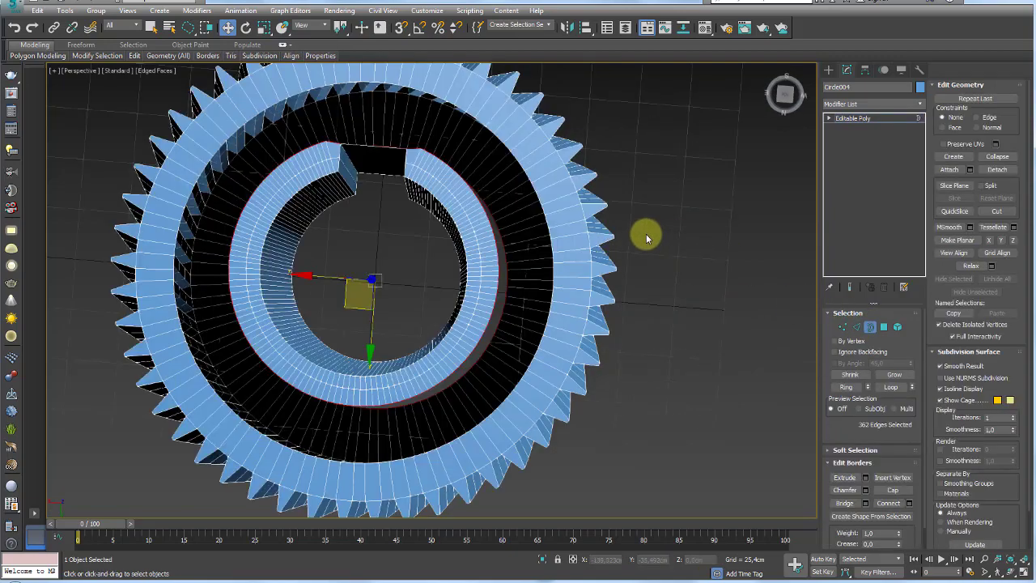
pyautogui.click(549, 243)
pyautogui.keyDown('alt'); pyautogui.moveTo(492, 245); pyautogui.dragTo(571, 259, button='middle'); pyautogui.keyUp('alt')
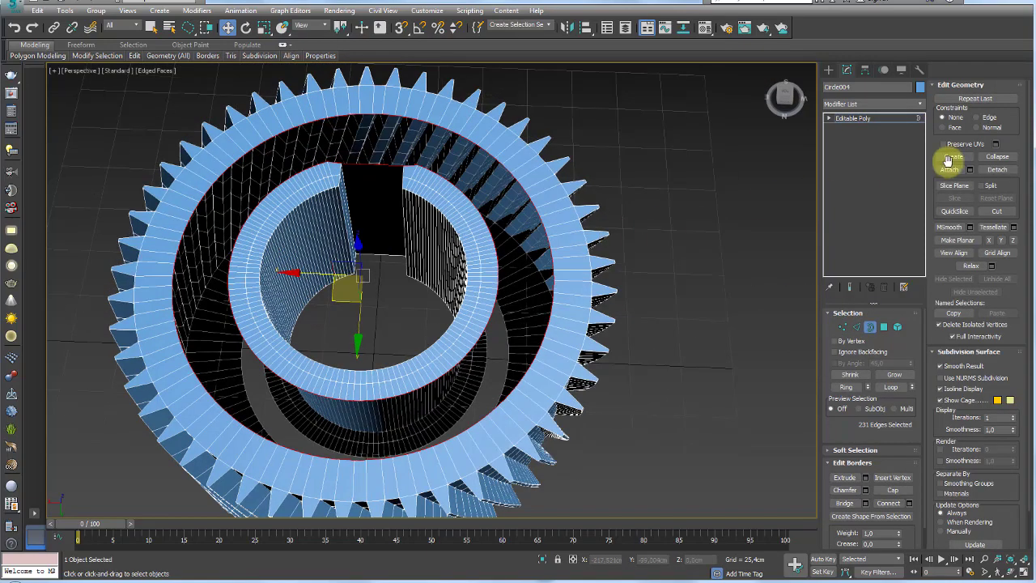
pyautogui.click(846, 500)
# Step: Inspect the bridge from the side and below, then exit to object level
pyautogui.moveTo(631, 400)
pyautogui.keyDown('alt'); pyautogui.mouseDown(button='middle')
pyautogui.moveTo(541, 308)
pyautogui.moveTo(553, 316)
pyautogui.moveTo(580, 184)
pyautogui.mouseUp(button='middle'); pyautogui.keyUp('alt')
pyautogui.scroll(-5, 580, 184)
pyautogui.moveTo(688, 340)
pyautogui.keyDown('alt'); pyautogui.mouseDown(button='middle')
pyautogui.moveTo(601, 186)
pyautogui.moveTo(688, 287)
pyautogui.mouseUp(button='middle'); pyautogui.keyUp('alt')
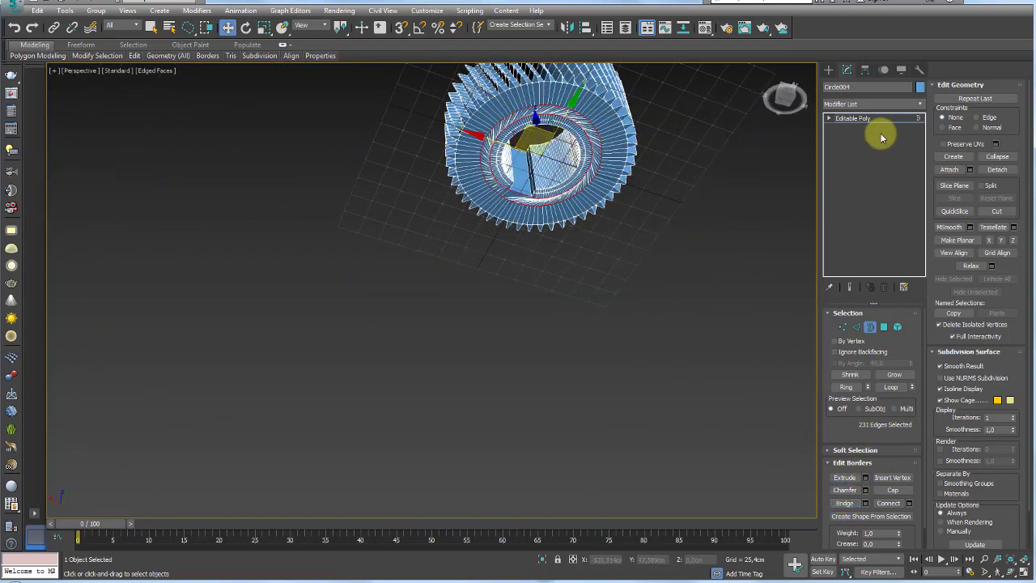
pyautogui.click(857, 120)
pyautogui.scroll(3, 640, 169)
pyautogui.scroll(3, 562, 261)
# Step: Orbit around the gear to check the teeth from side-on and top-down views
pyautogui.keyDown('alt'); pyautogui.moveTo(556, 266); pyautogui.dragTo(537, 227, button='middle'); pyautogui.keyUp('alt')
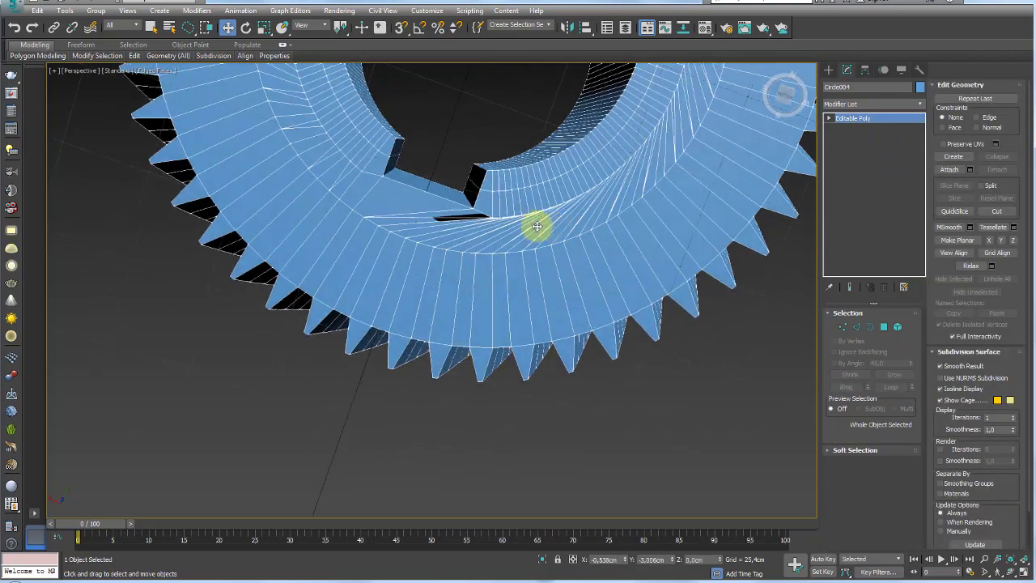
pyautogui.keyDown('alt'); pyautogui.moveTo(415, 194); pyautogui.dragTo(474, 224, button='middle'); pyautogui.keyUp('alt')
pyautogui.scroll(-3, 474, 202)
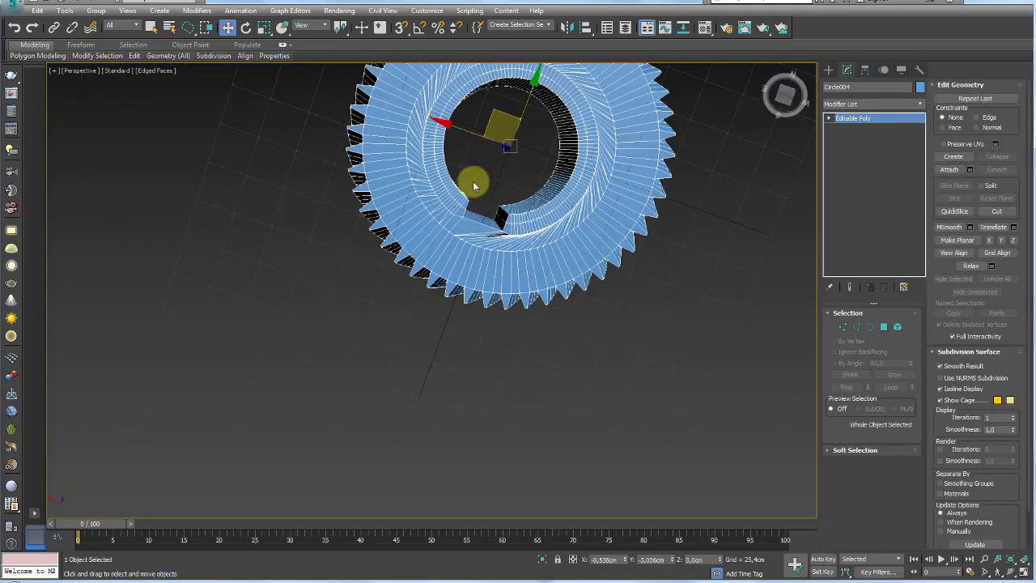
pyautogui.moveTo(474, 180)
pyautogui.keyDown('alt'); pyautogui.mouseDown(button='middle')
pyautogui.moveTo(504, 170)
pyautogui.moveTo(496, 297)
pyautogui.moveTo(523, 299)
pyautogui.mouseUp(button='middle'); pyautogui.keyUp('alt')
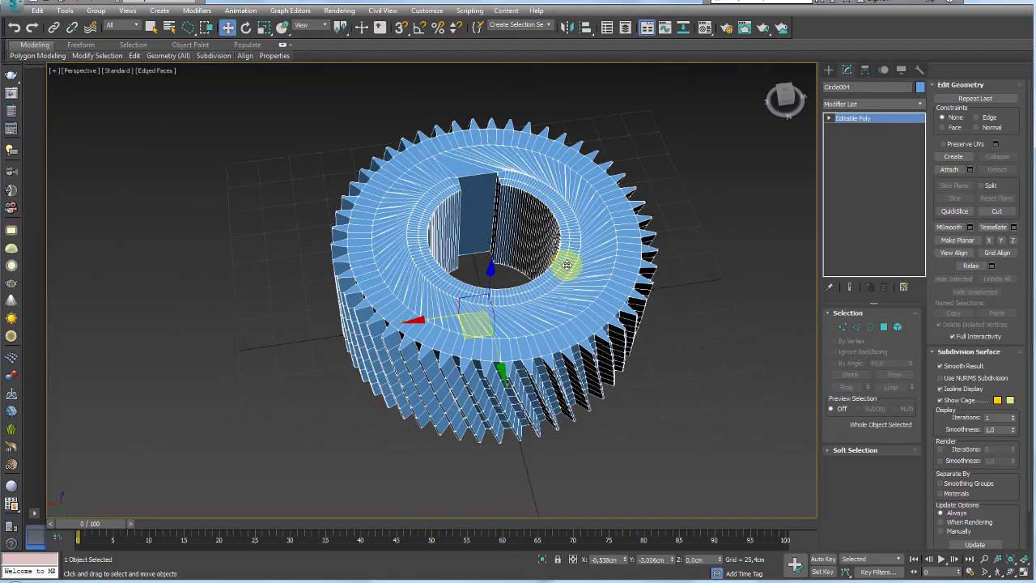
pyautogui.moveTo(564, 225)
pyautogui.keyDown('alt'); pyautogui.mouseDown(button='middle')
pyautogui.moveTo(601, 208)
pyautogui.moveTo(615, 267)
pyautogui.mouseUp(button='middle'); pyautogui.keyUp('alt')
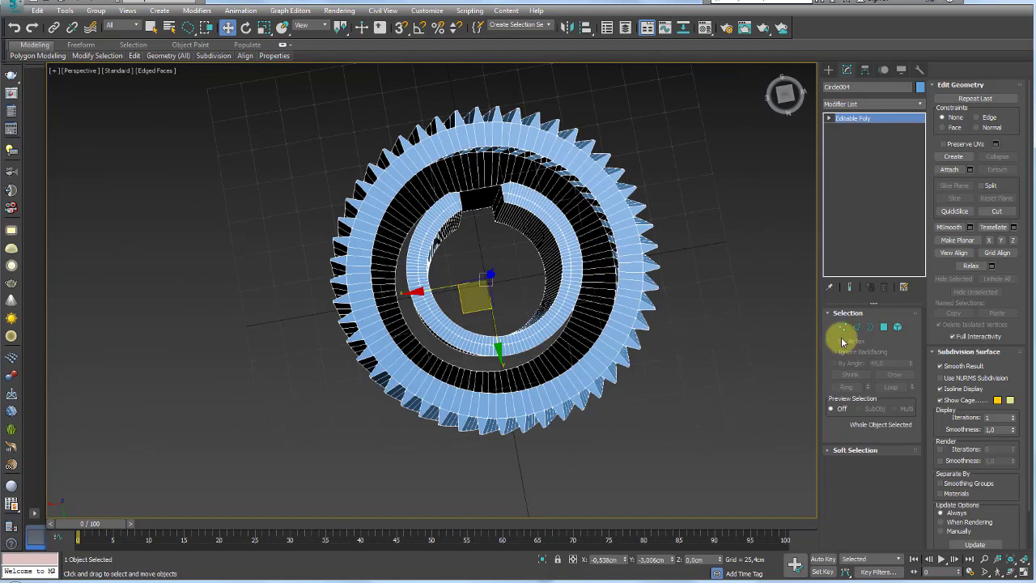
pyautogui.click(870, 327)
pyautogui.scroll(5, 558, 180)
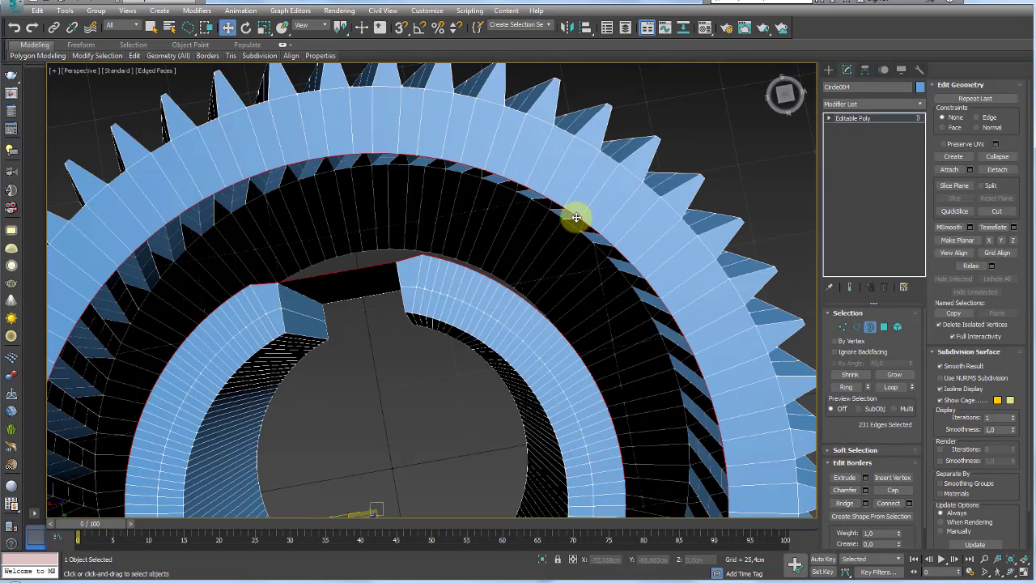
# Step: Select only the inner hub ring's outer border, replacing the gear's outer border selection
pyautogui.click(575, 217)
pyautogui.scroll(-5, 688, 296)
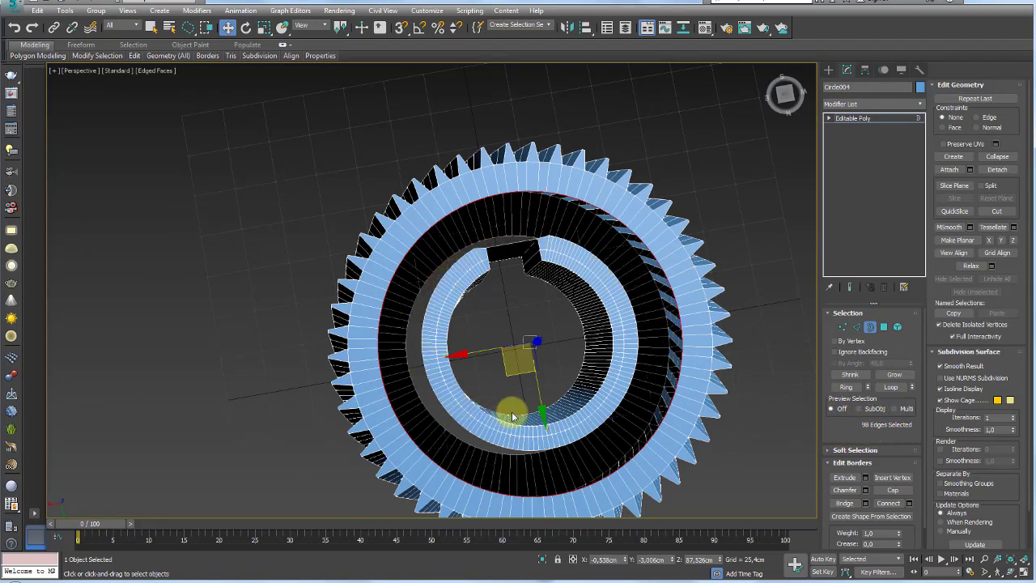
pyautogui.click(591, 253)
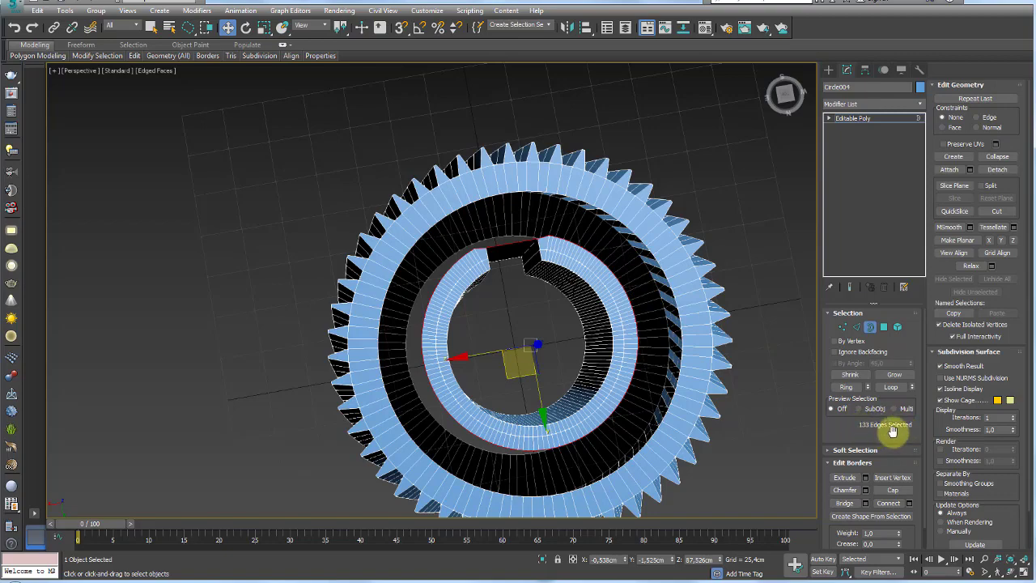
pyautogui.keyDown('alt'); pyautogui.moveTo(611, 284); pyautogui.dragTo(550, 266, button='middle'); pyautogui.keyUp('alt')
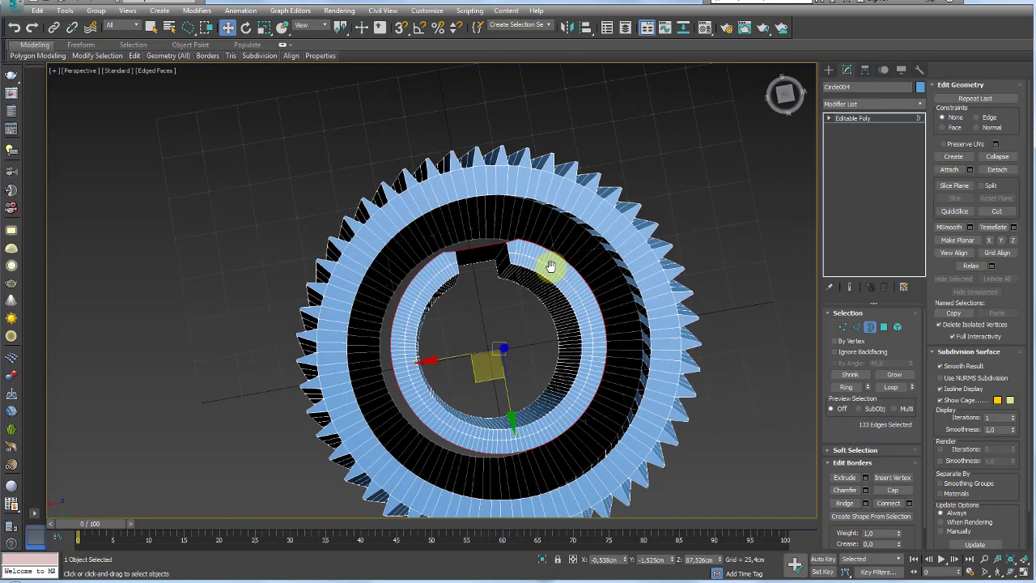
pyautogui.scroll(2, 551, 267)
# Step: Select radial edges on the left of the hub face and extend them into loops
pyautogui.click(856, 327)
pyautogui.scroll(2, 502, 238)
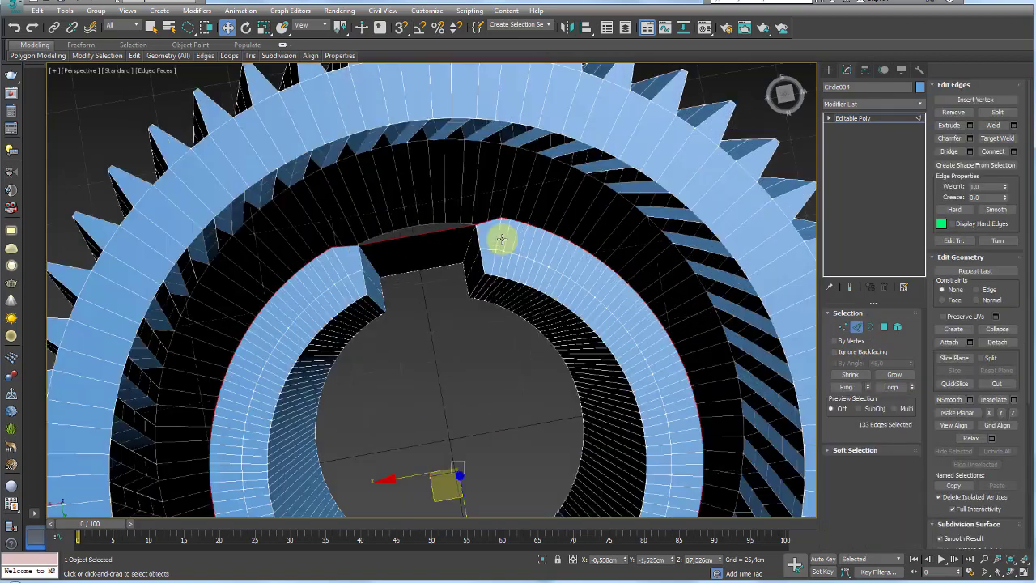
pyautogui.scroll(3, 488, 210)
pyautogui.scroll(-2, 543, 264)
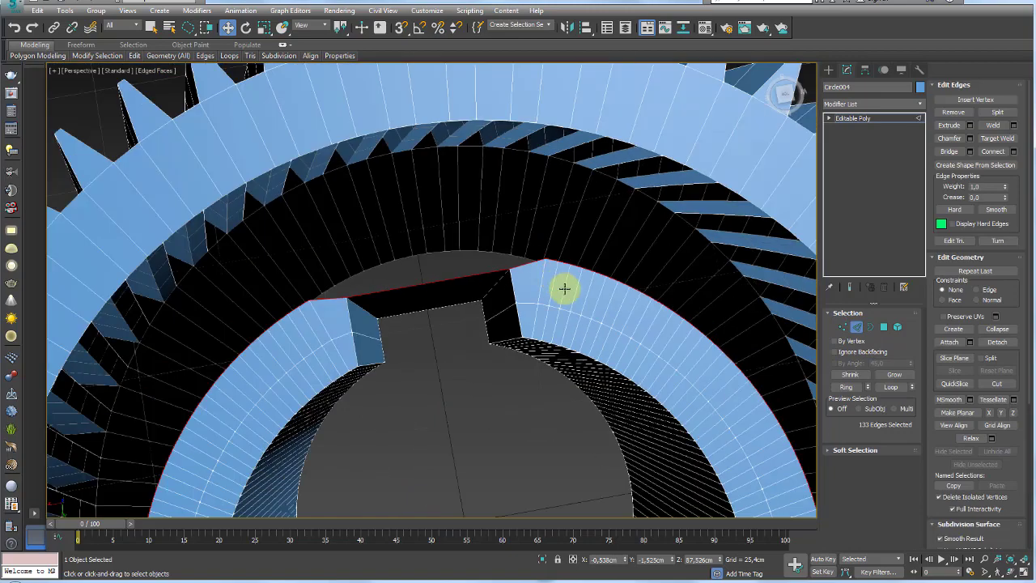
pyautogui.click(564, 288)
pyautogui.scroll(-3, 583, 296)
pyautogui.scroll(1, 527, 275)
pyautogui.scroll(1, 553, 277)
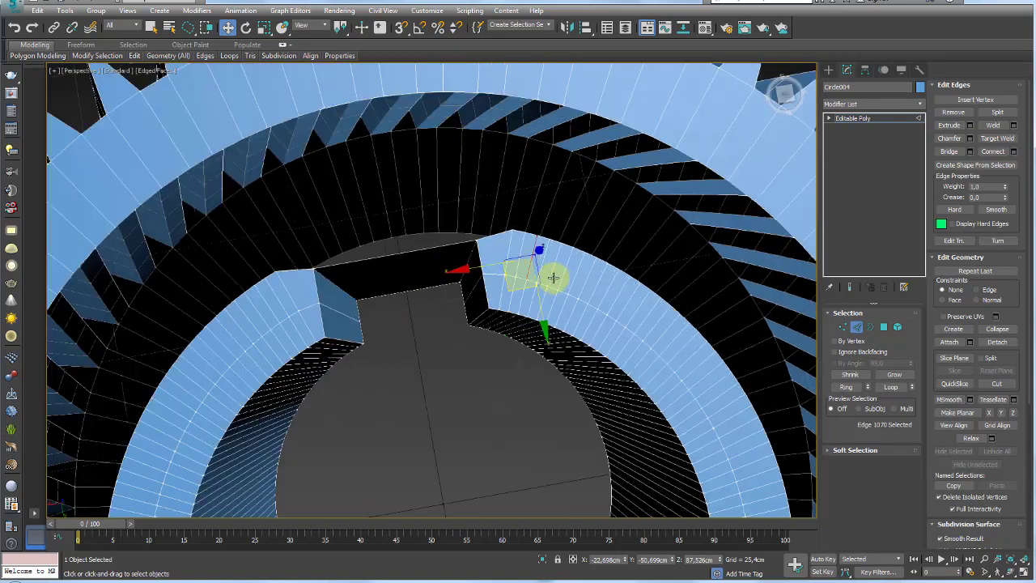
pyautogui.scroll(2, 553, 278)
pyautogui.scroll(-1, 569, 284)
pyautogui.click(500, 231)
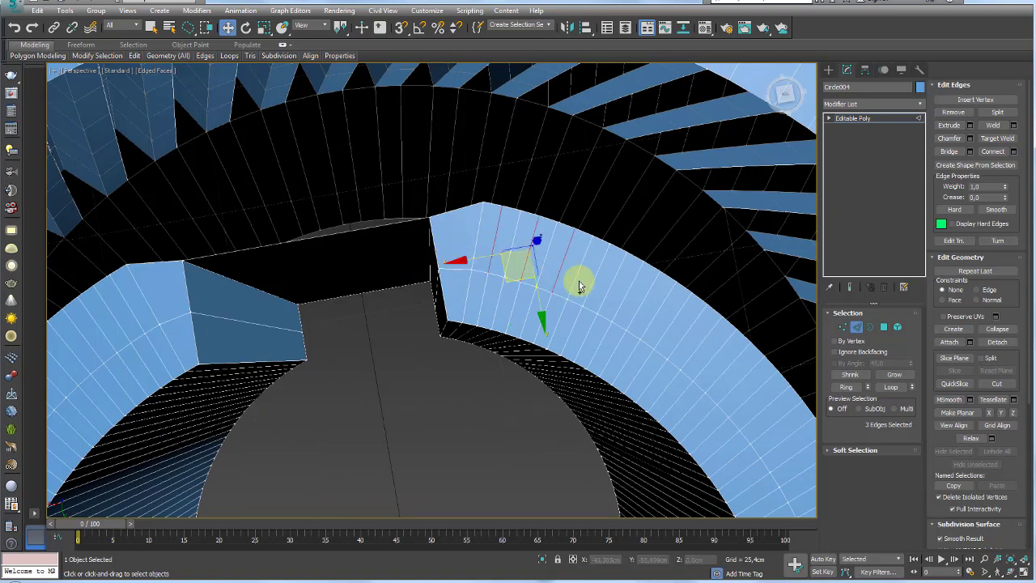
pyautogui.scroll(-1, 307, 289)
pyautogui.scroll(-3, 308, 283)
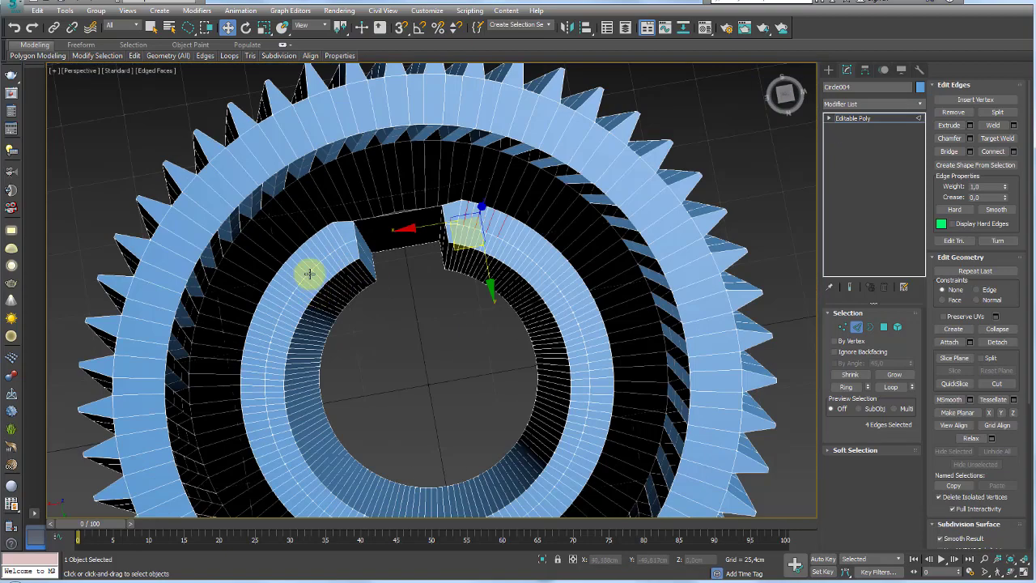
pyautogui.scroll(2, 336, 233)
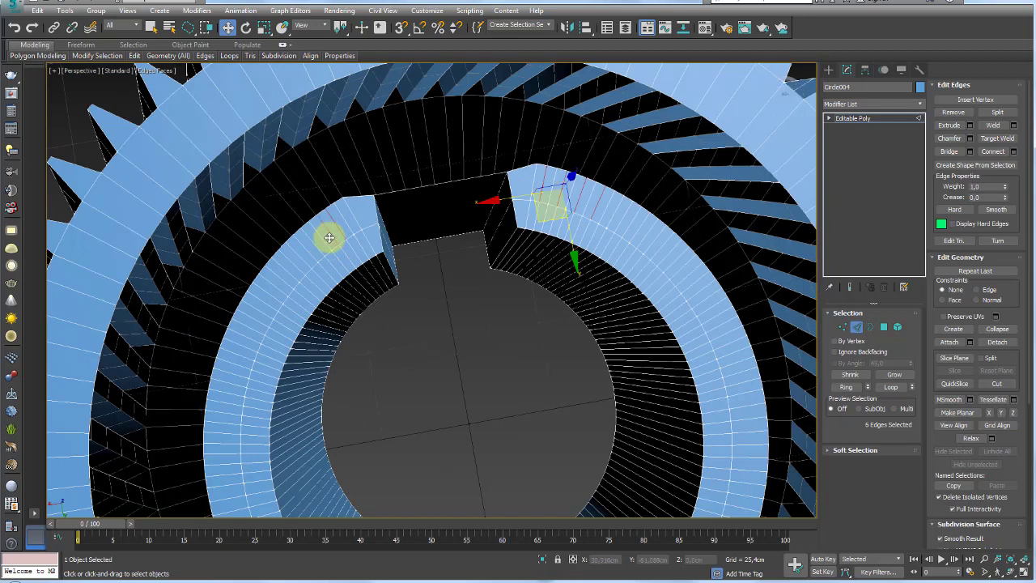
pyautogui.click(329, 237)
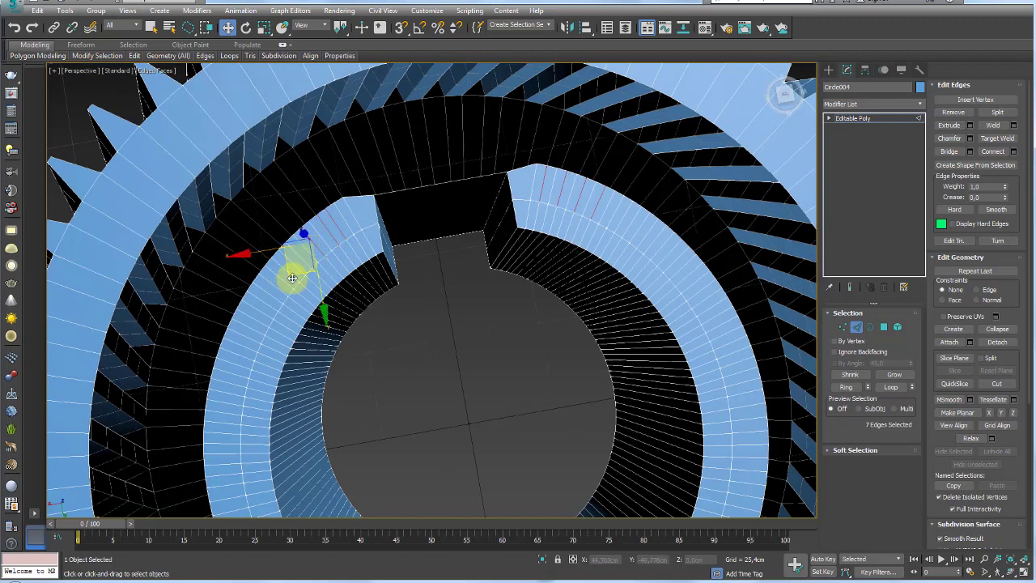
pyautogui.keyDown('ctrl'); pyautogui.click(283, 279); pyautogui.keyUp('ctrl')
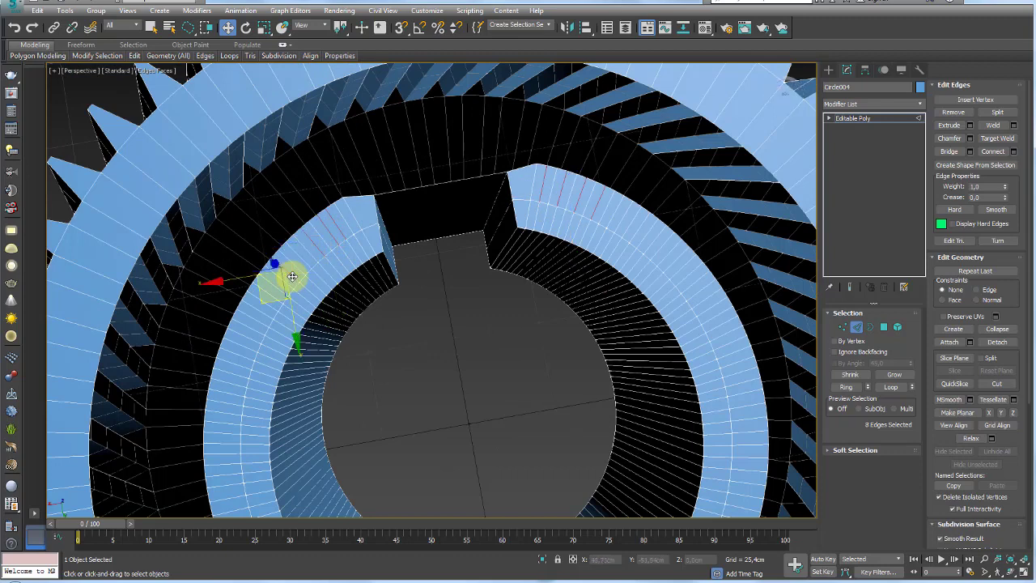
pyautogui.click(888, 388)
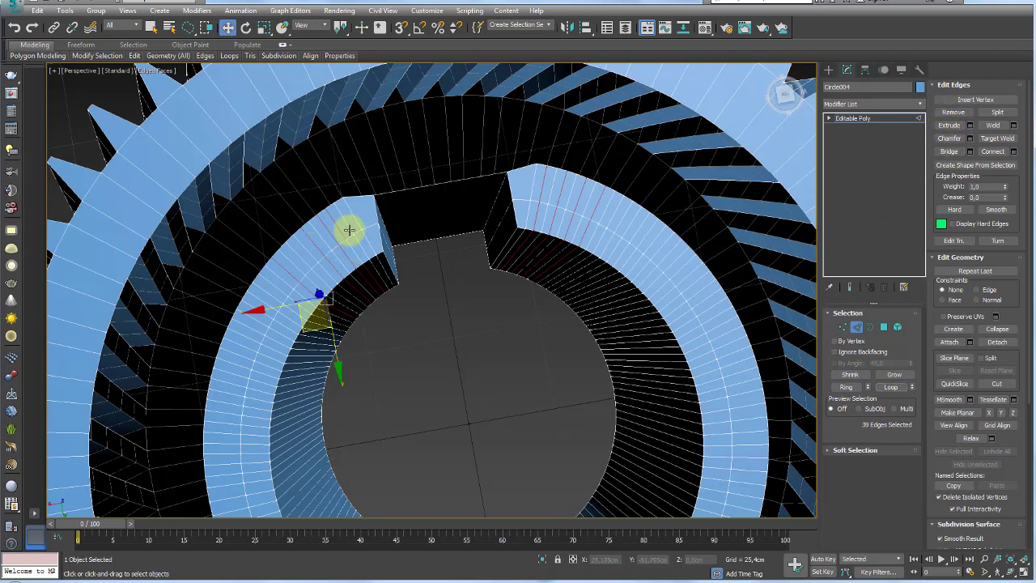
# Step: Ctrl-select six radial edges plus two right of the keyway, loop them, and remove them
pyautogui.click(349, 229)
pyautogui.scroll(2, 328, 242)
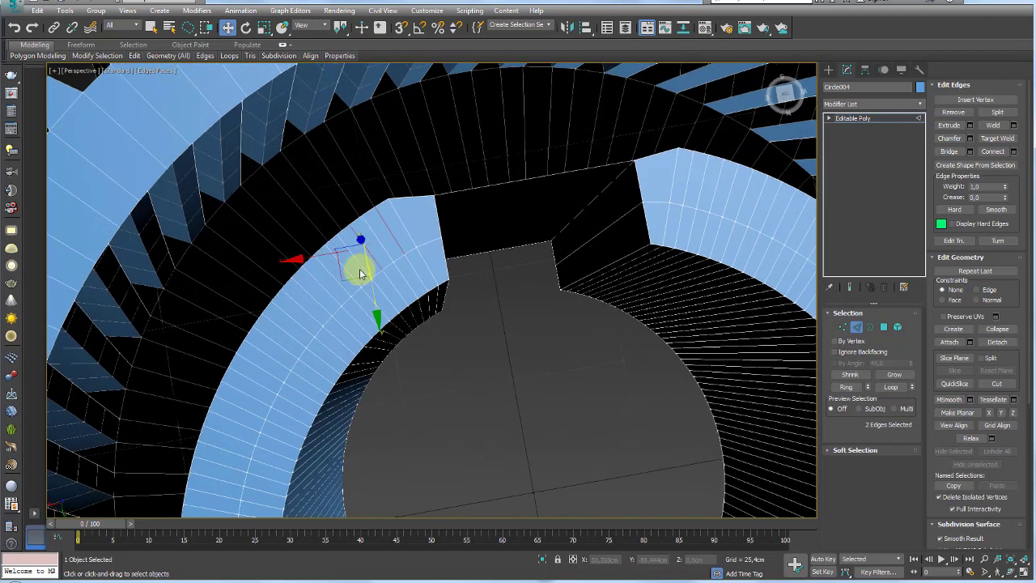
pyautogui.keyDown('alt'); pyautogui.moveTo(359, 266); pyautogui.dragTo(377, 245, button='middle'); pyautogui.keyUp('alt')
pyautogui.keyDown('ctrl'); pyautogui.click(353, 285); pyautogui.keyUp('ctrl')
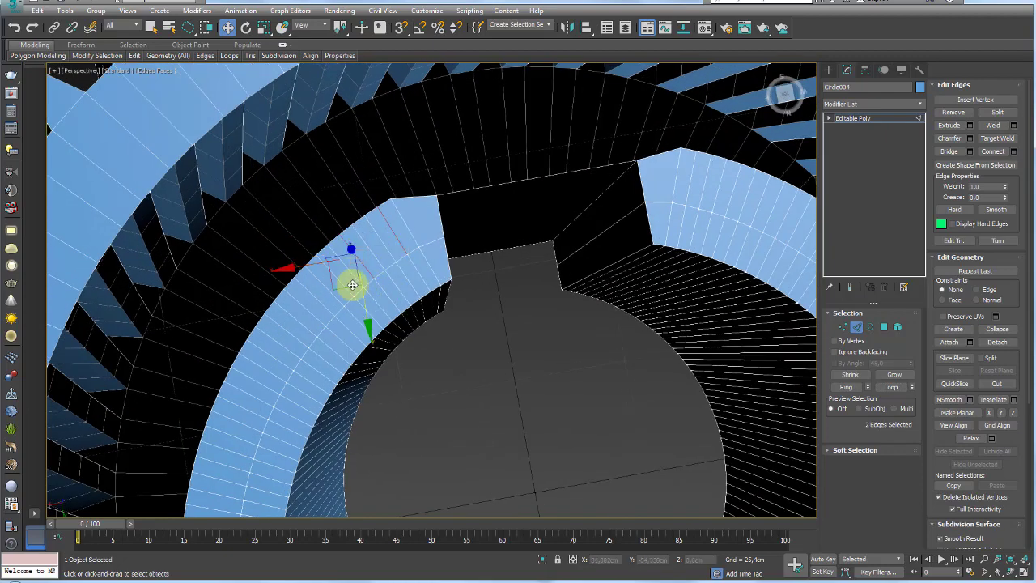
pyautogui.keyDown('ctrl'); pyautogui.click(312, 335); pyautogui.keyUp('ctrl')
pyautogui.keyDown('ctrl'); pyautogui.click(298, 353); pyautogui.keyUp('ctrl')
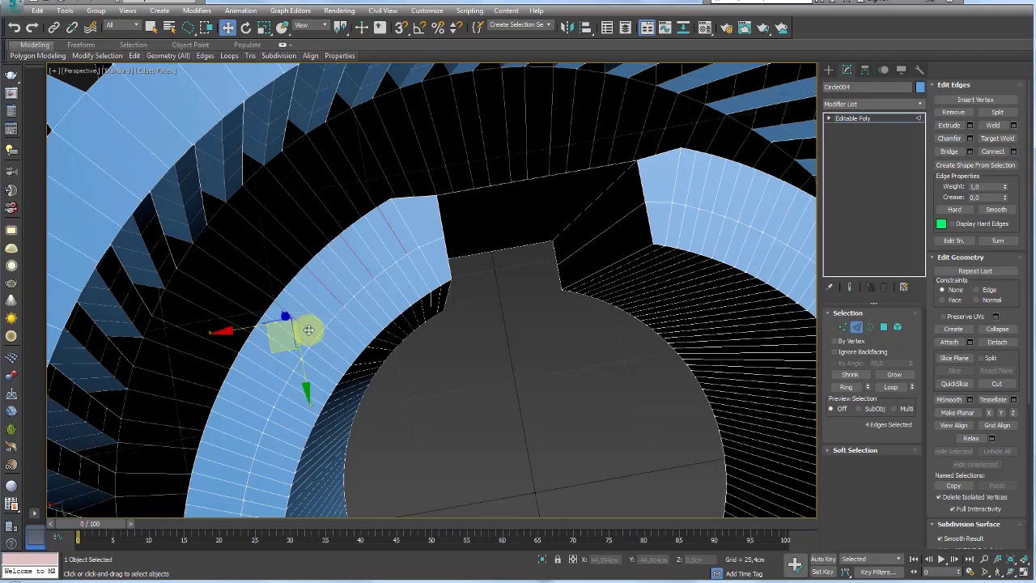
pyautogui.keyDown('ctrl'); pyautogui.click(274, 384); pyautogui.keyUp('ctrl')
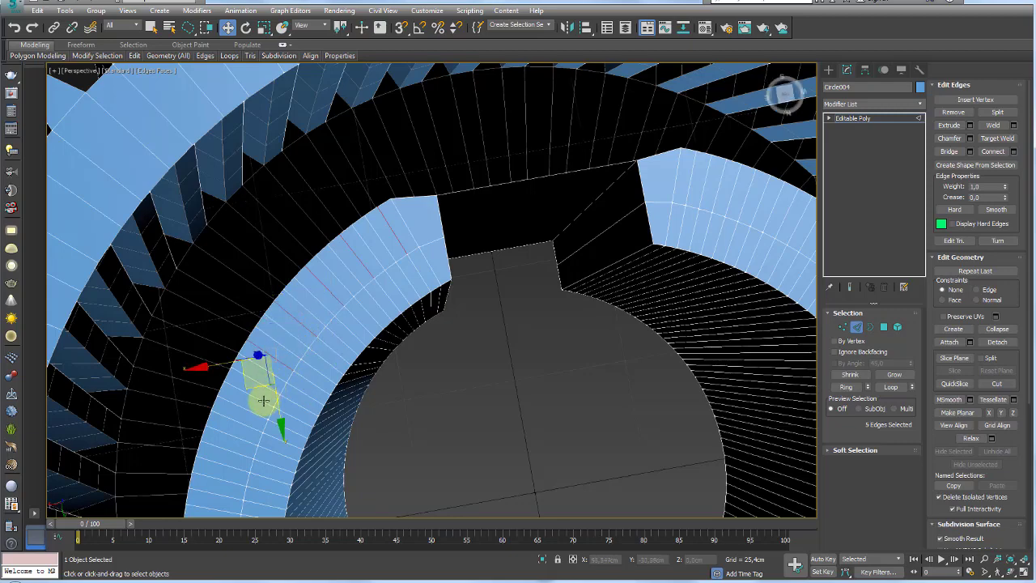
pyautogui.keyDown('ctrl'); pyautogui.click(263, 400); pyautogui.keyUp('ctrl')
pyautogui.moveTo(332, 397)
pyautogui.keyDown('alt'); pyautogui.mouseDown(button='middle')
pyautogui.moveTo(446, 321)
pyautogui.moveTo(443, 215)
pyautogui.mouseUp(button='middle'); pyautogui.keyUp('alt')
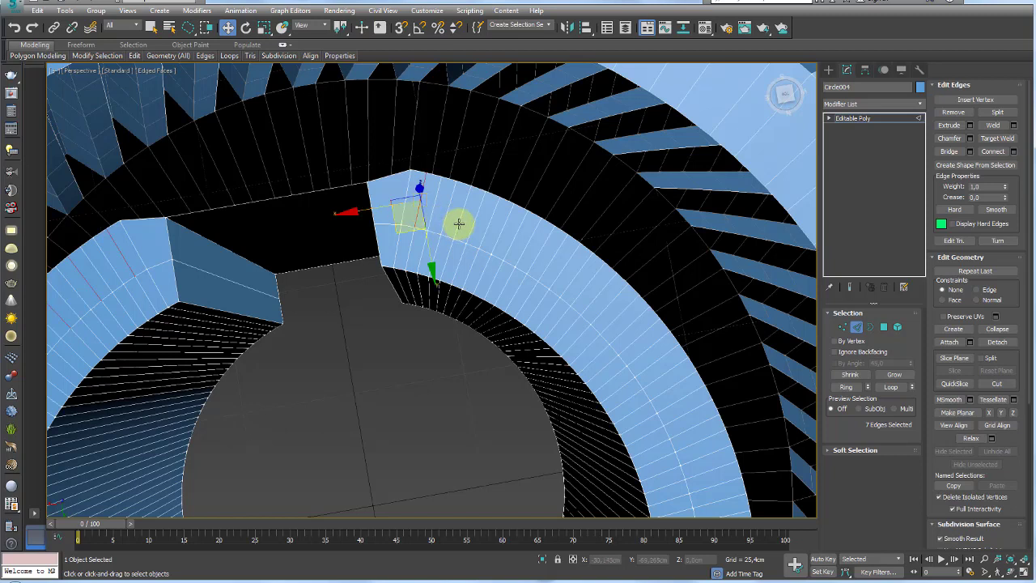
pyautogui.keyDown('ctrl'); pyautogui.click(535, 260); pyautogui.keyUp('ctrl')
pyautogui.keyDown('ctrl'); pyautogui.click(568, 284); pyautogui.keyUp('ctrl')
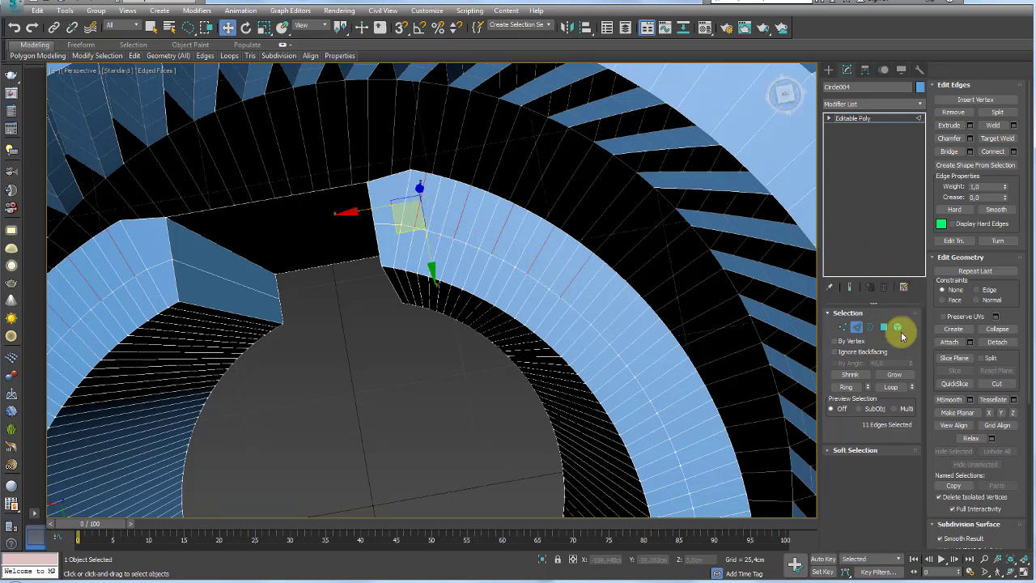
pyautogui.click(891, 386)
pyautogui.click(952, 112)
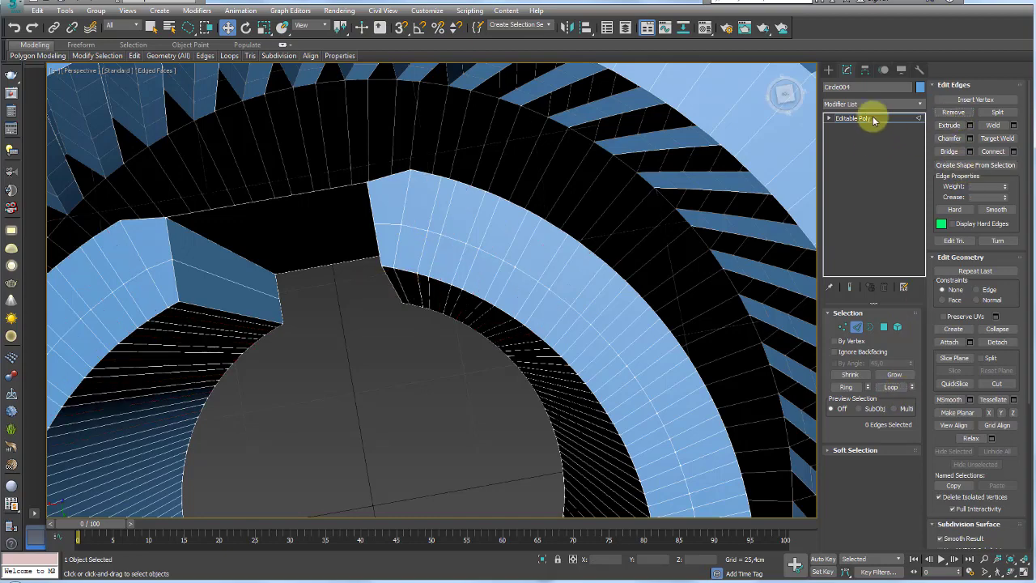
# Step: At object level, frame the gear and check the inner hub's open border loop
pyautogui.click(874, 120)
pyautogui.press('z')
pyautogui.click(869, 329)
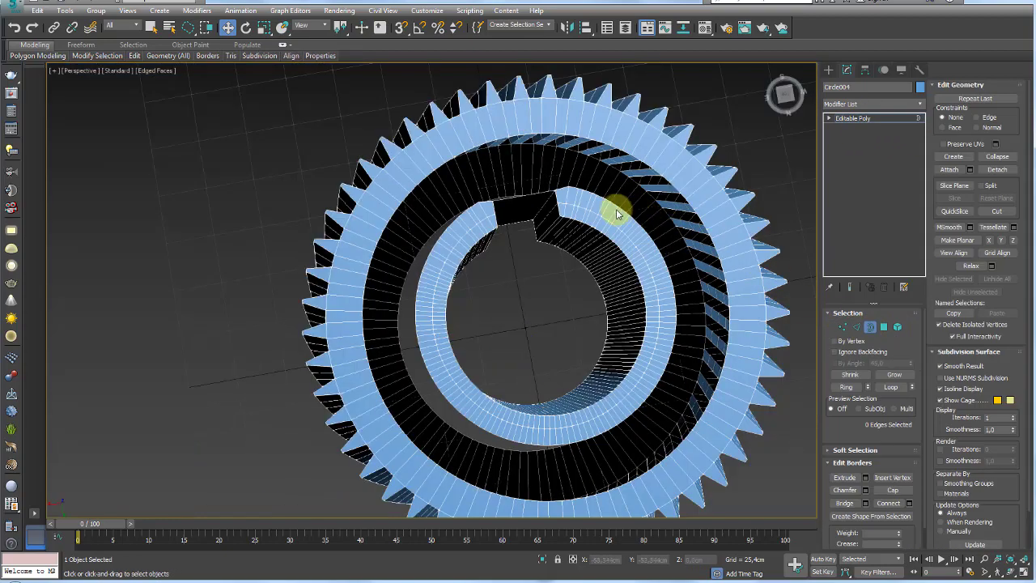
pyautogui.click(612, 206)
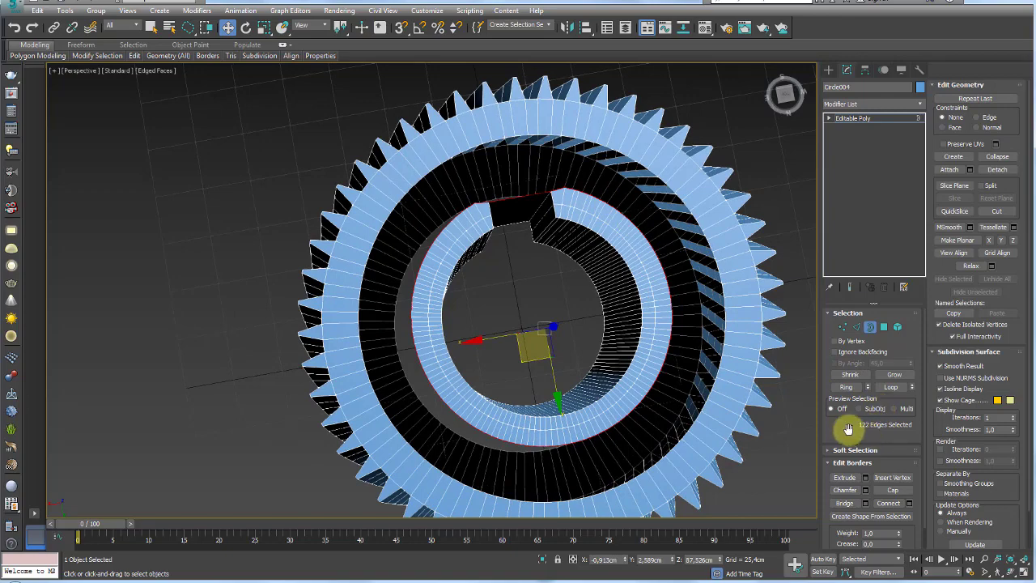
pyautogui.click(856, 326)
# Step: Ctrl-select nine successive radial edges along the hub ring's face
pyautogui.scroll(5, 636, 215)
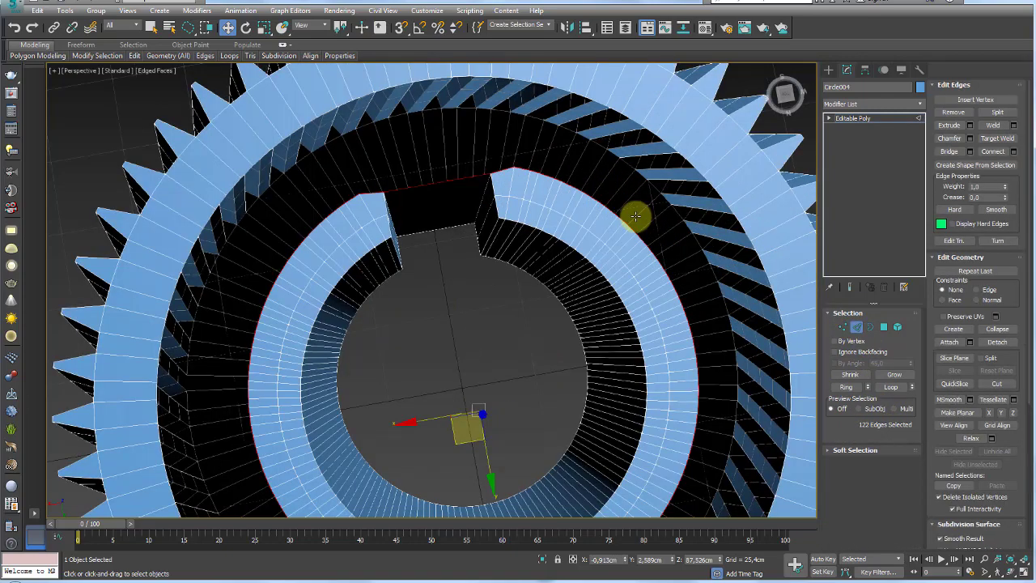
pyautogui.scroll(2, 623, 258)
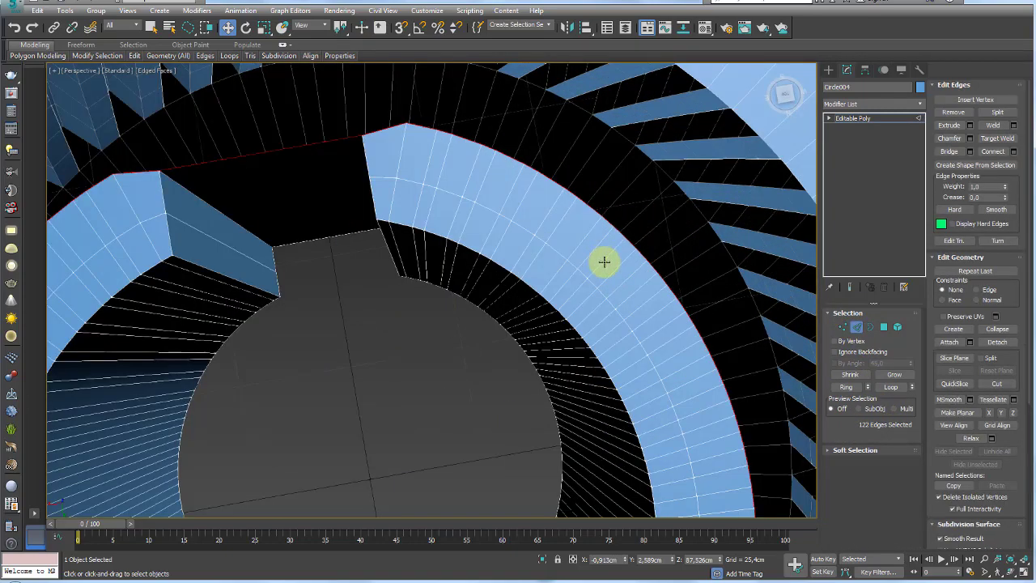
pyautogui.click(603, 261)
pyautogui.keyDown('ctrl'); pyautogui.click(638, 301); pyautogui.keyUp('ctrl')
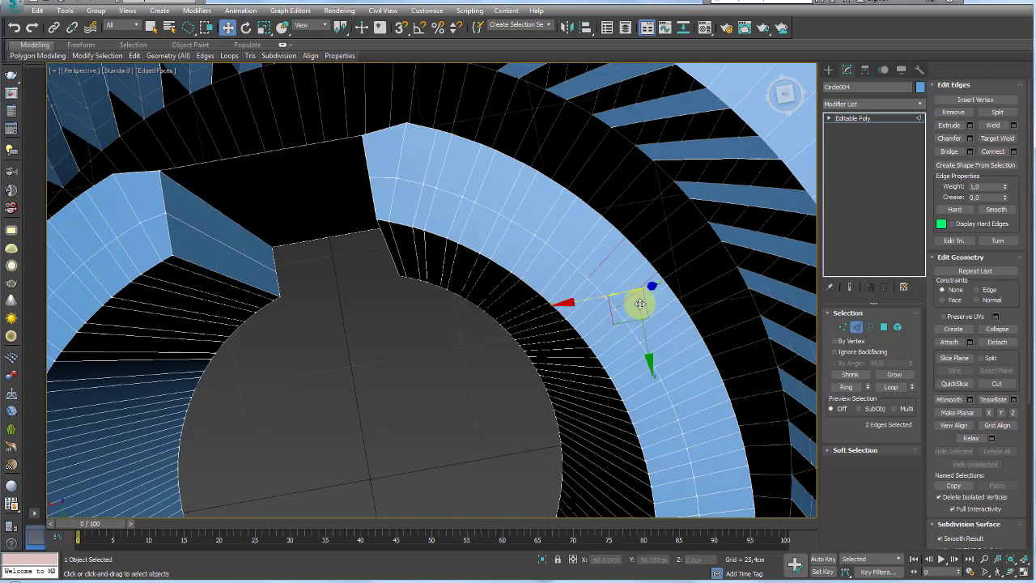
pyautogui.keyDown('ctrl'); pyautogui.click(660, 332); pyautogui.keyUp('ctrl')
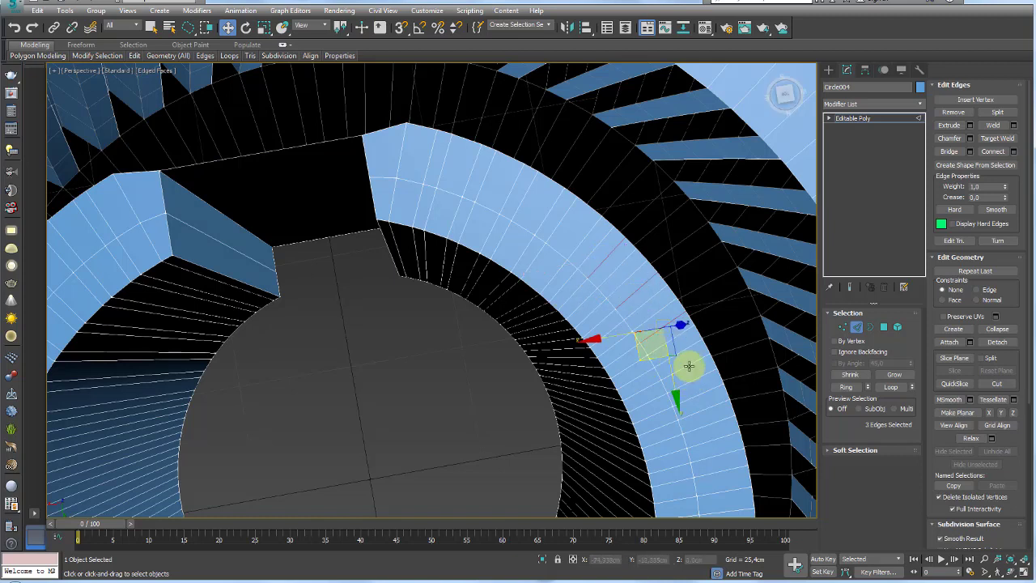
pyautogui.keyDown('ctrl'); pyautogui.click(700, 398); pyautogui.keyUp('ctrl')
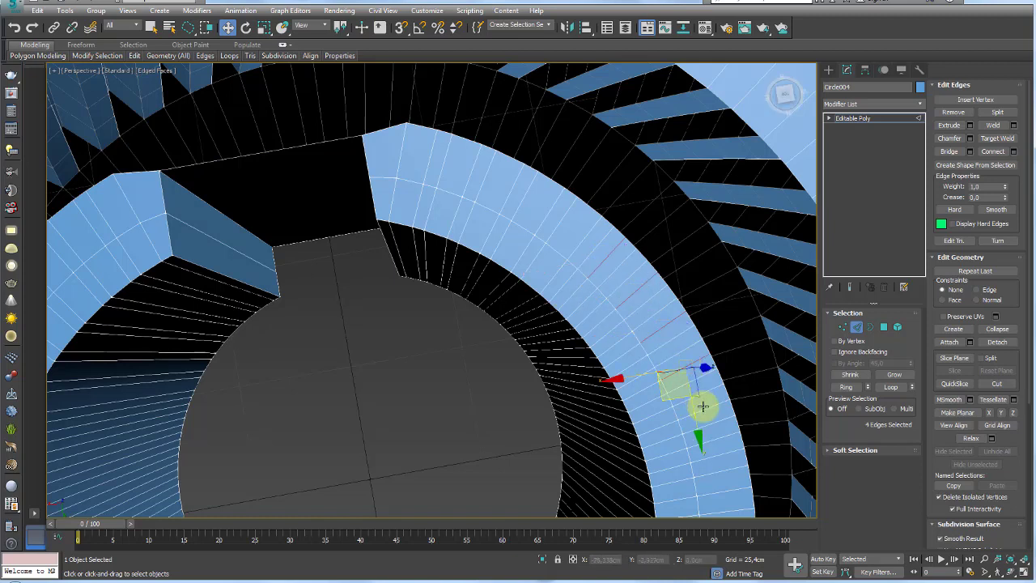
pyautogui.moveTo(702, 406); pyautogui.dragTo(658, 307, button='middle')
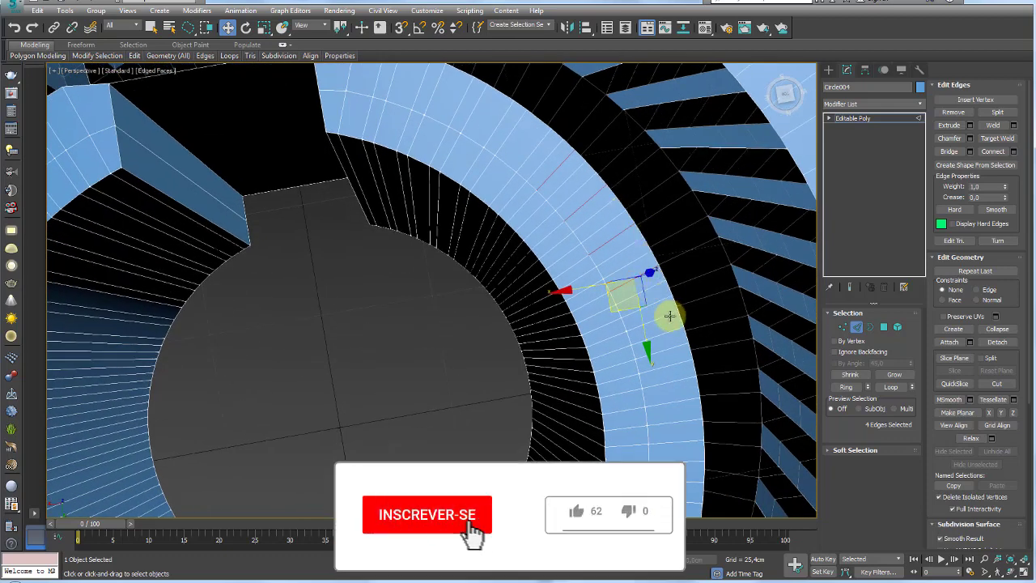
pyautogui.keyDown('ctrl'); pyautogui.click(664, 367); pyautogui.keyUp('ctrl')
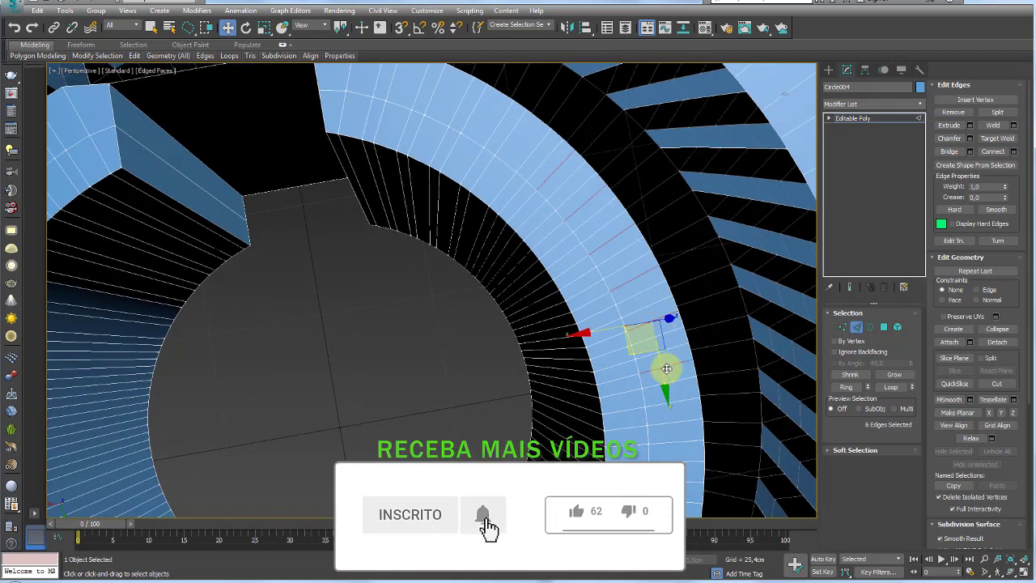
pyautogui.keyDown('ctrl'); pyautogui.click(665, 369); pyautogui.keyUp('ctrl')
pyautogui.moveTo(670, 423); pyautogui.dragTo(659, 314, button='middle')
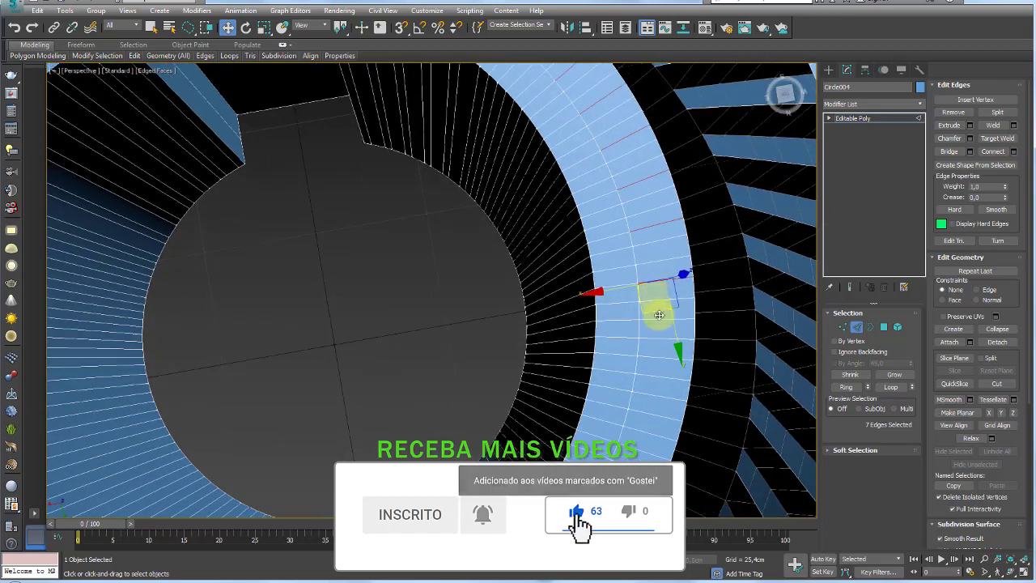
pyautogui.keyDown('ctrl'); pyautogui.click(661, 339); pyautogui.keyUp('ctrl')
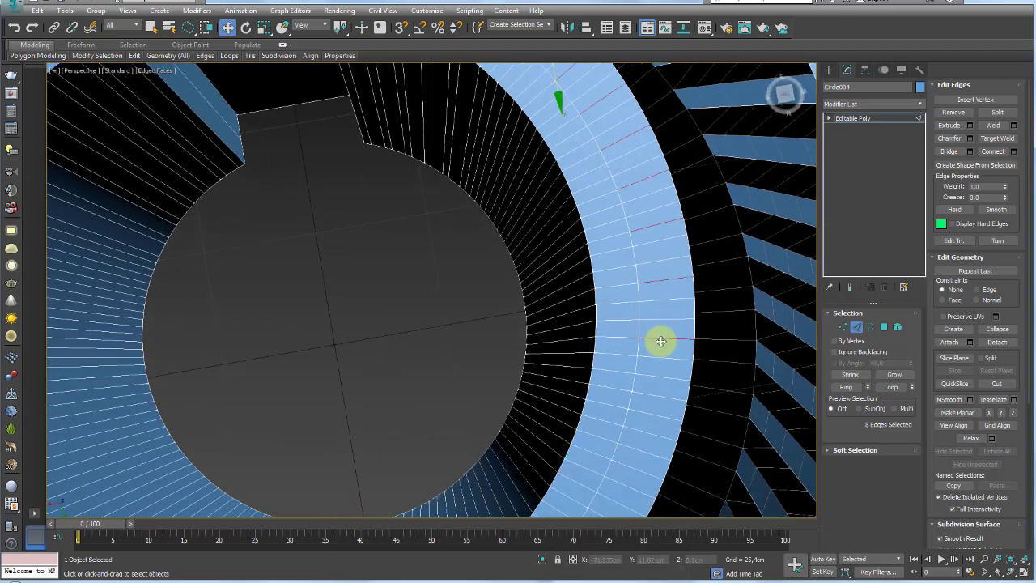
pyautogui.keyDown('ctrl'); pyautogui.click(640, 444); pyautogui.keyUp('ctrl')
pyautogui.moveTo(639, 435); pyautogui.dragTo(659, 293, button='middle')
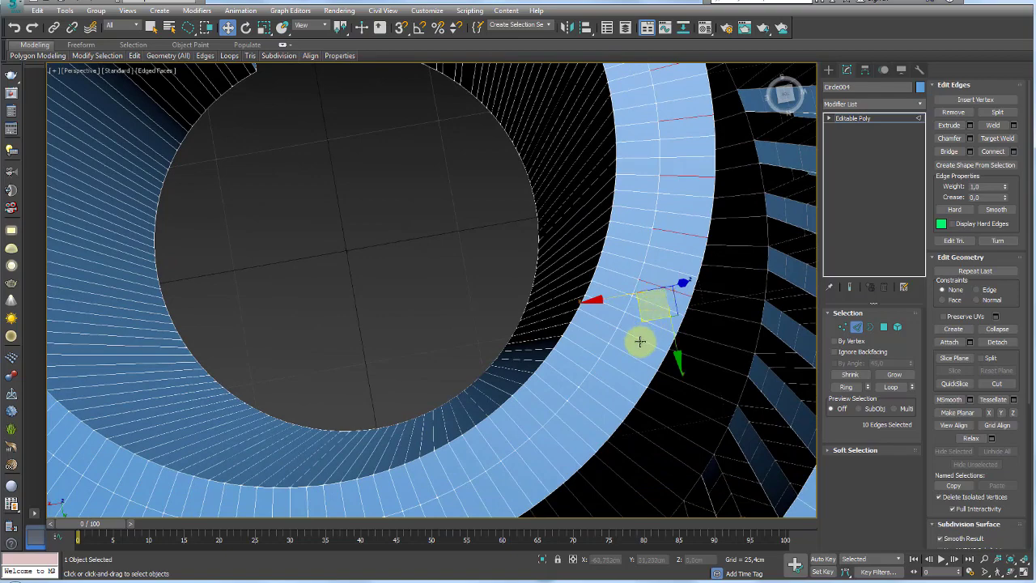
pyautogui.keyDown('ctrl'); pyautogui.click(624, 376); pyautogui.keyUp('ctrl')
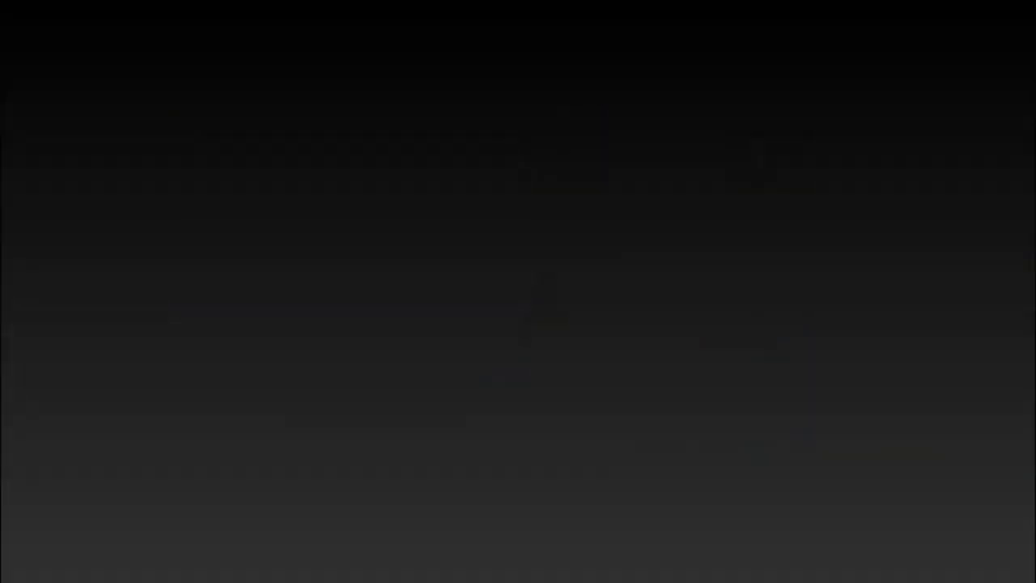